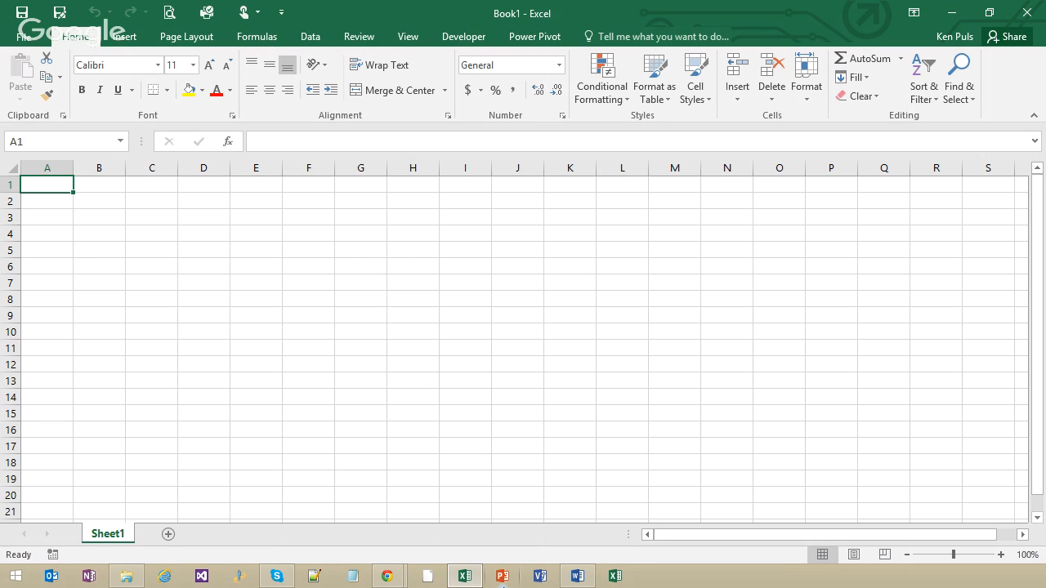
Open the workbook Mail Merge - Overdue Customers.xlsx from the Webcast folder
left_click(24, 37)
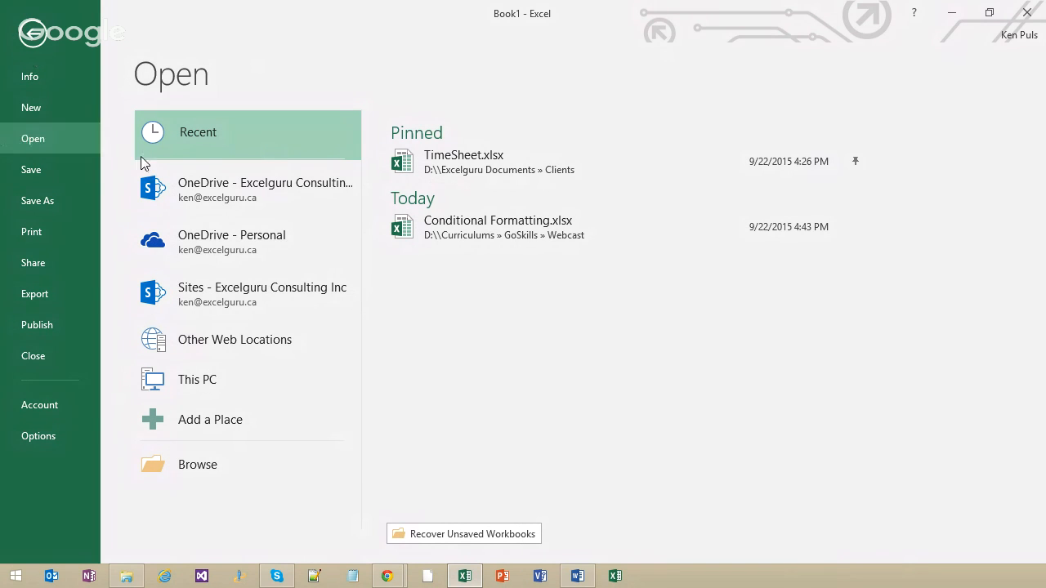
left_click(217, 466)
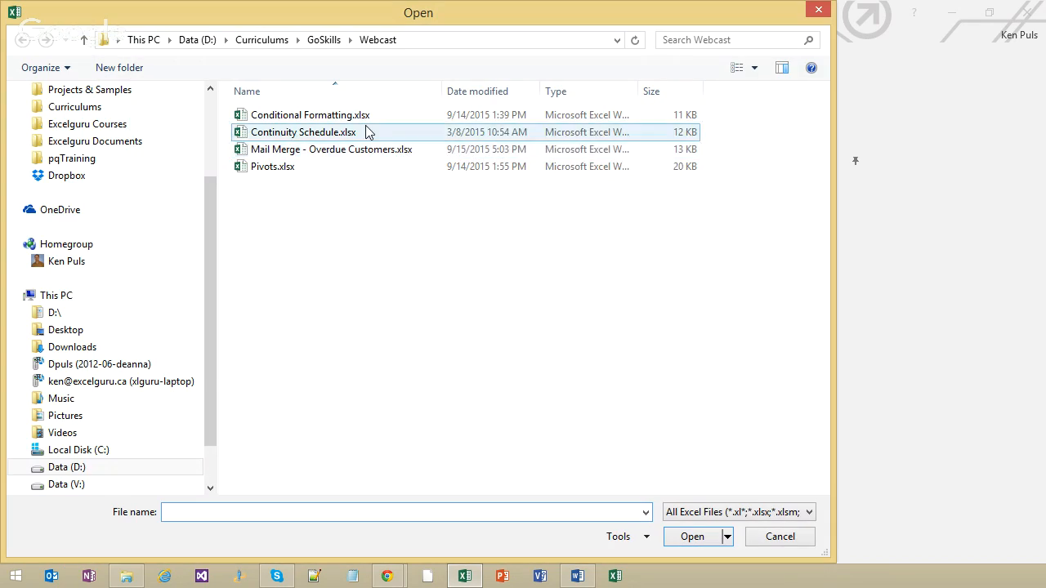
double_click(363, 152)
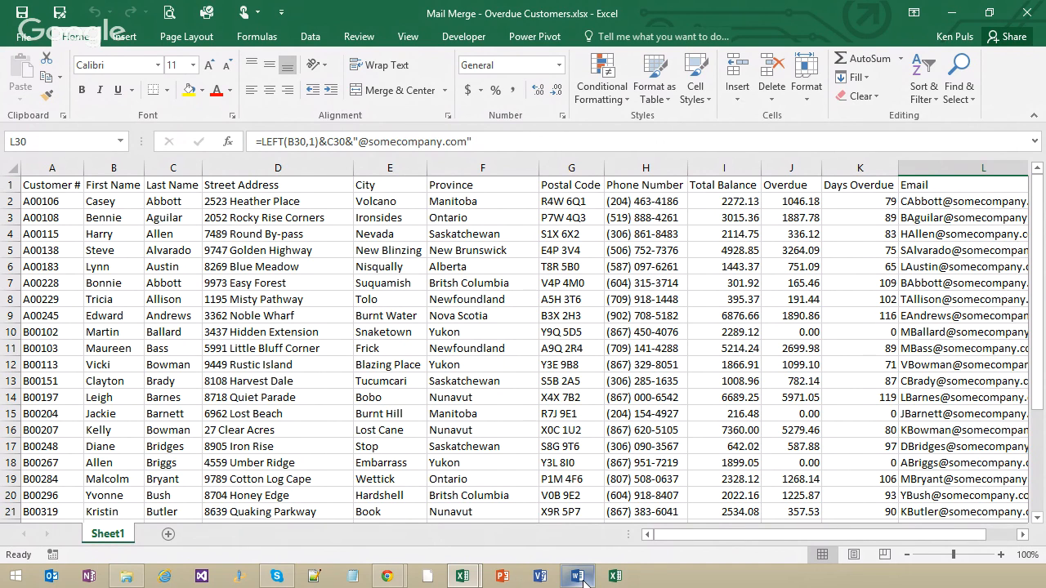
Switch to Word and review the Mail Merge Template.docx letter, including its address lines and both xxx.xx amount placeholders
mouse_move(582, 578)
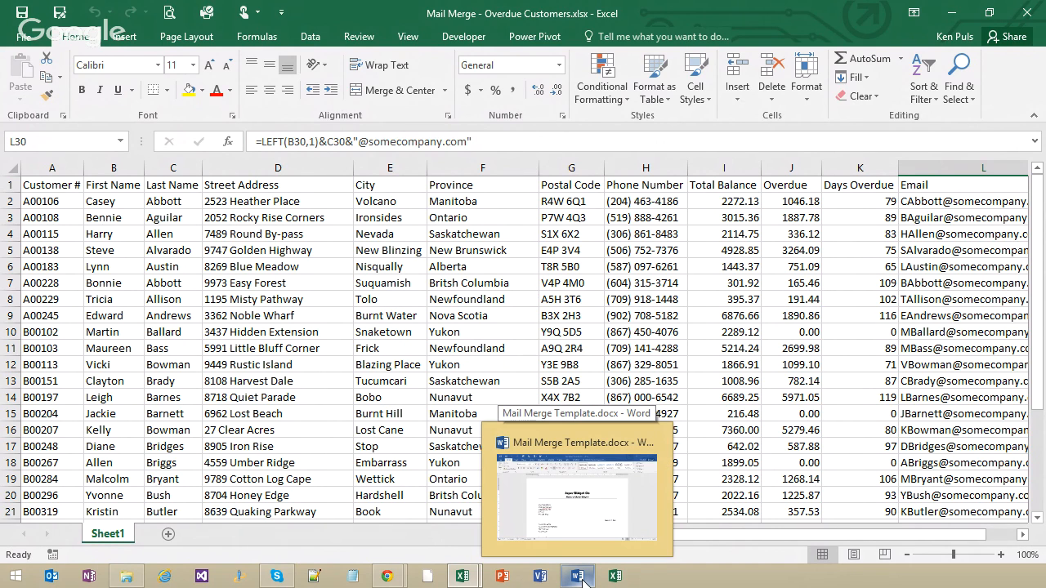
left_click(582, 577)
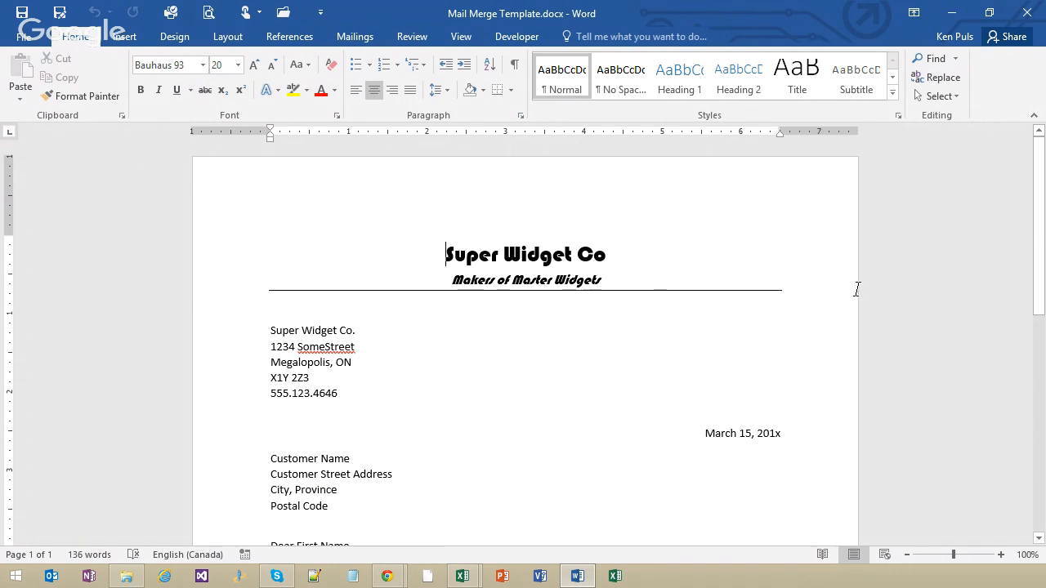
left_click_drag(1041, 170, 1041, 214)
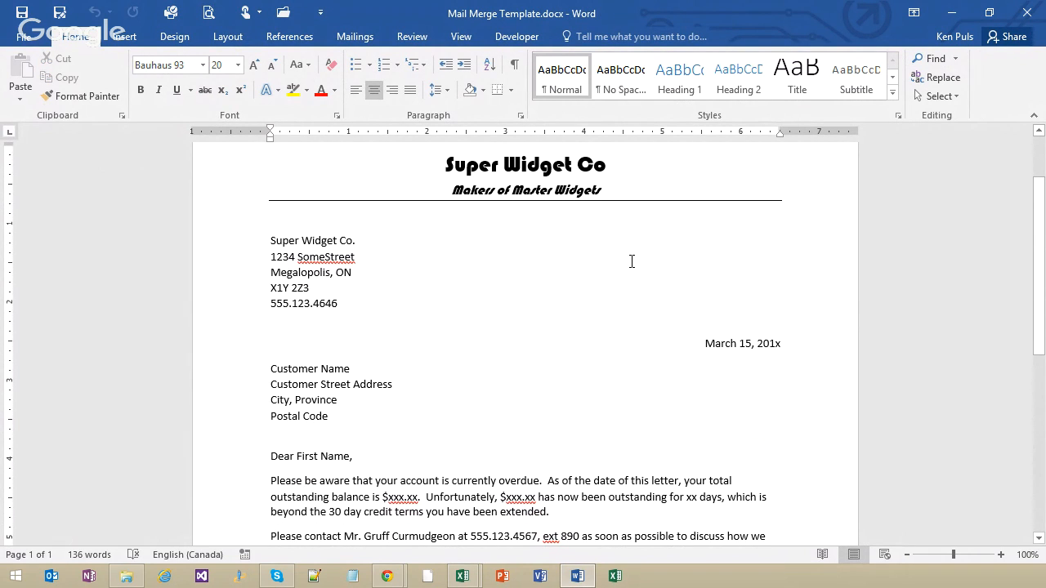
left_click_drag(1040, 207, 1040, 260)
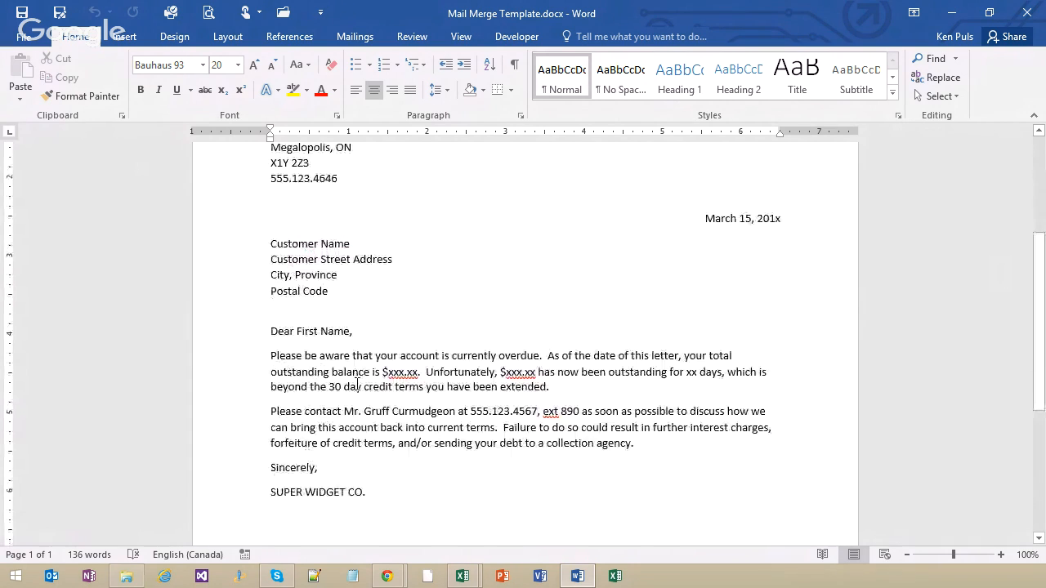
left_click_drag(388, 372, 419, 372)
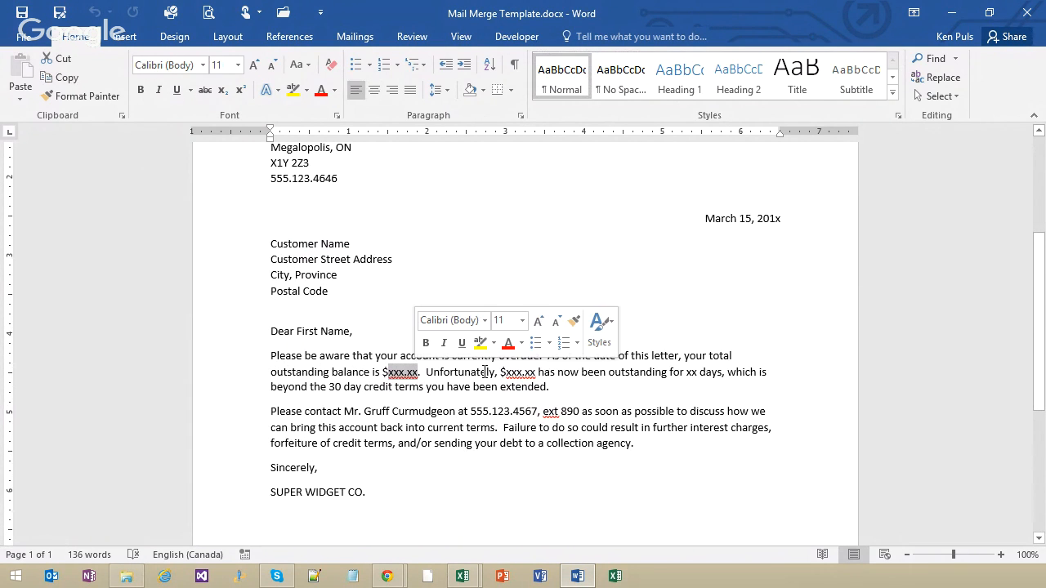
left_click_drag(509, 372, 537, 372)
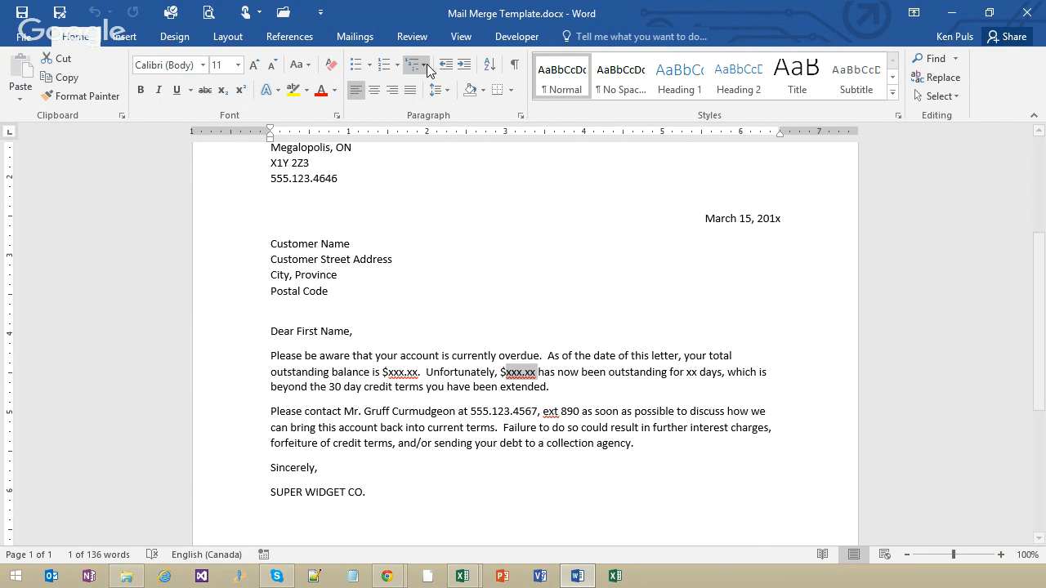
Use the existing list Mail Merge - Overdue Customers.xlsx from Curriculums > GoSkills > Webcast as the letter's recipient data source
left_click(357, 41)
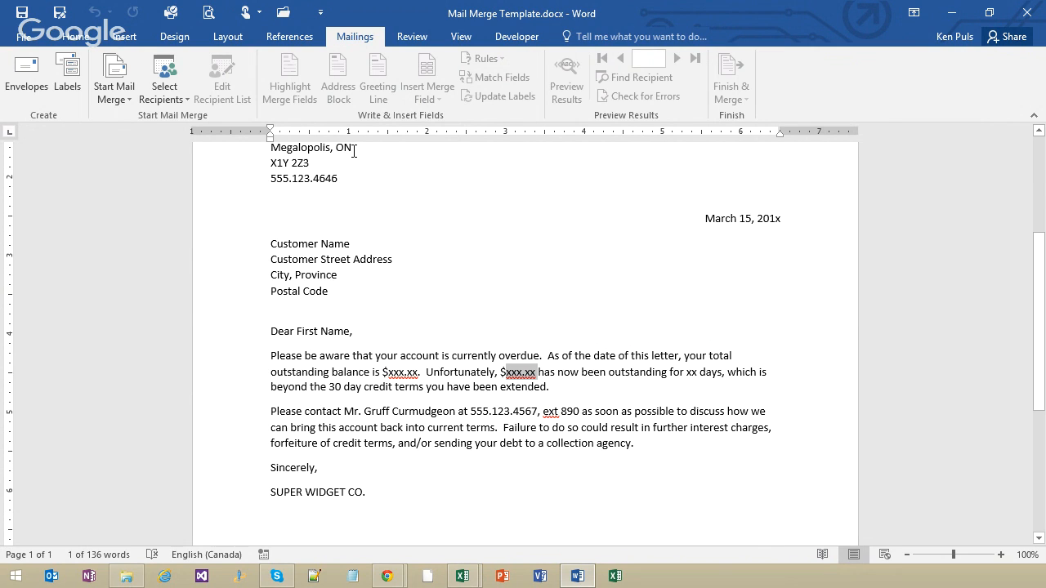
left_click(177, 99)
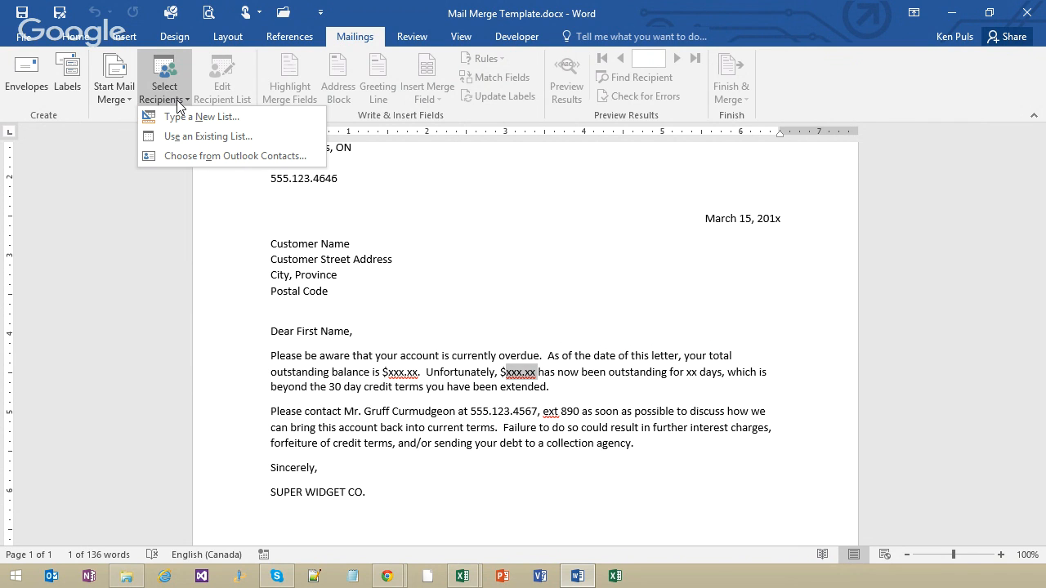
left_click(248, 139)
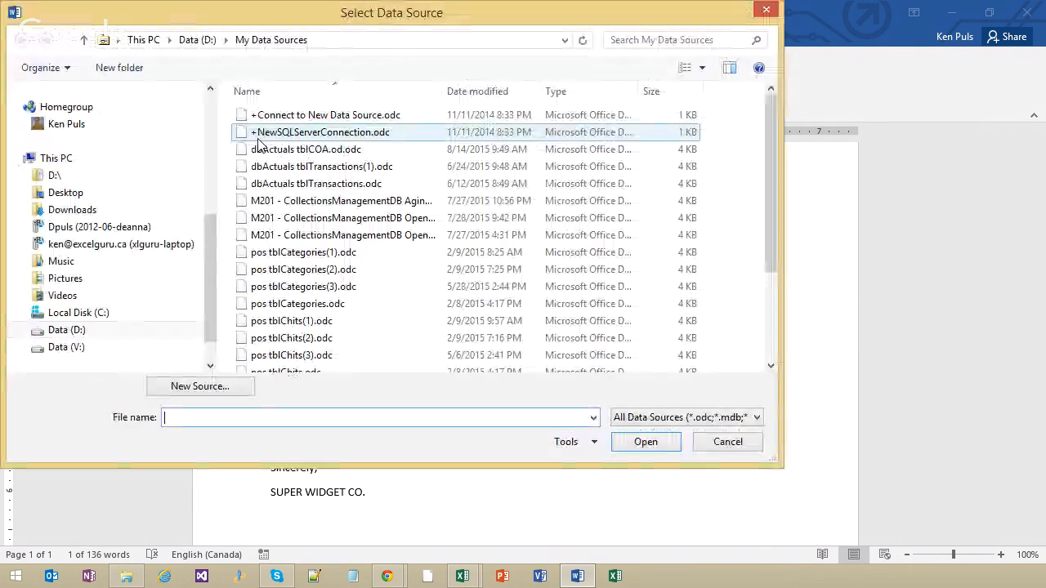
left_click(215, 112)
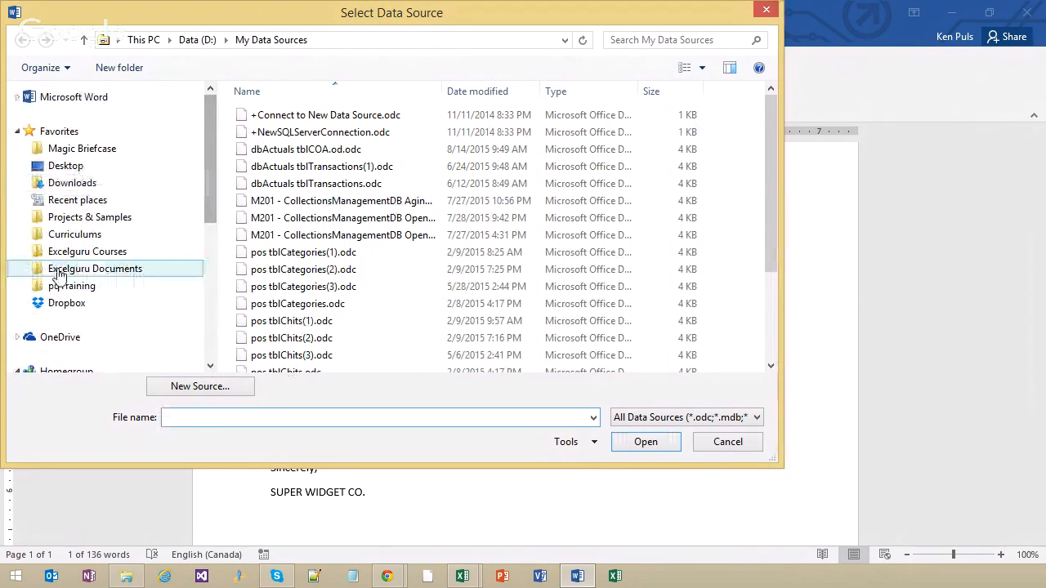
left_click(82, 234)
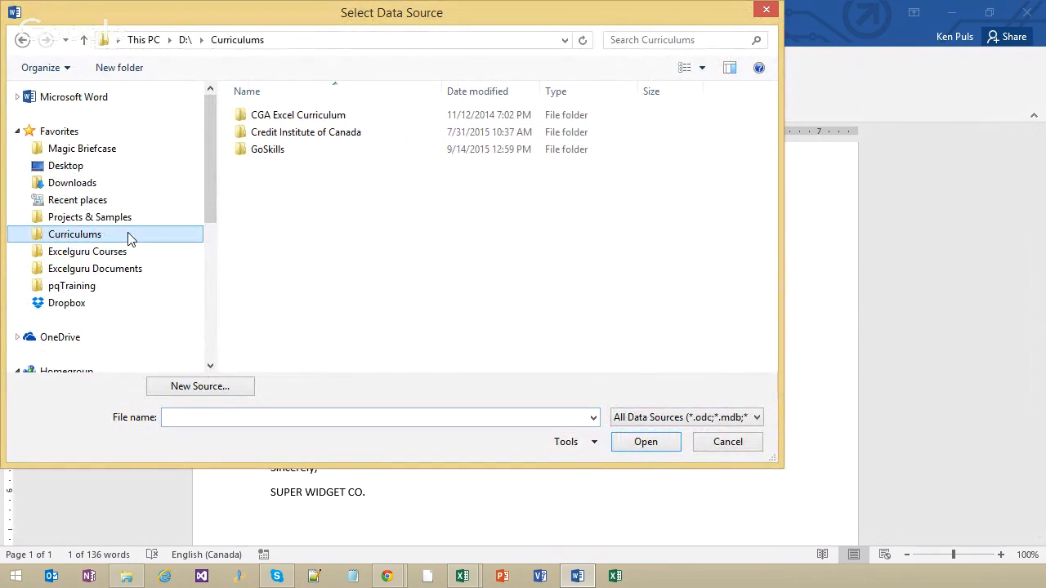
double_click(276, 153)
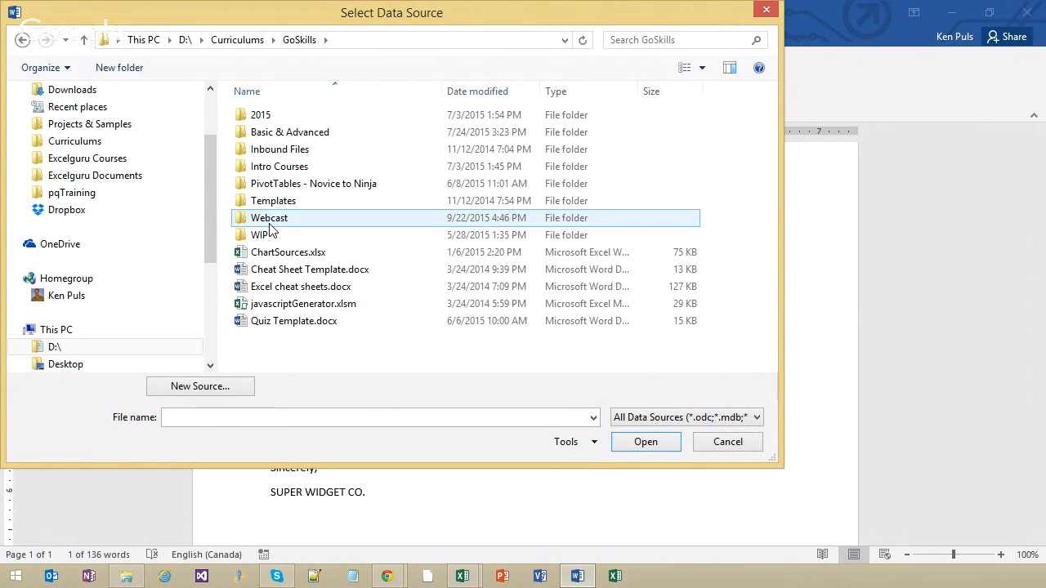
double_click(271, 222)
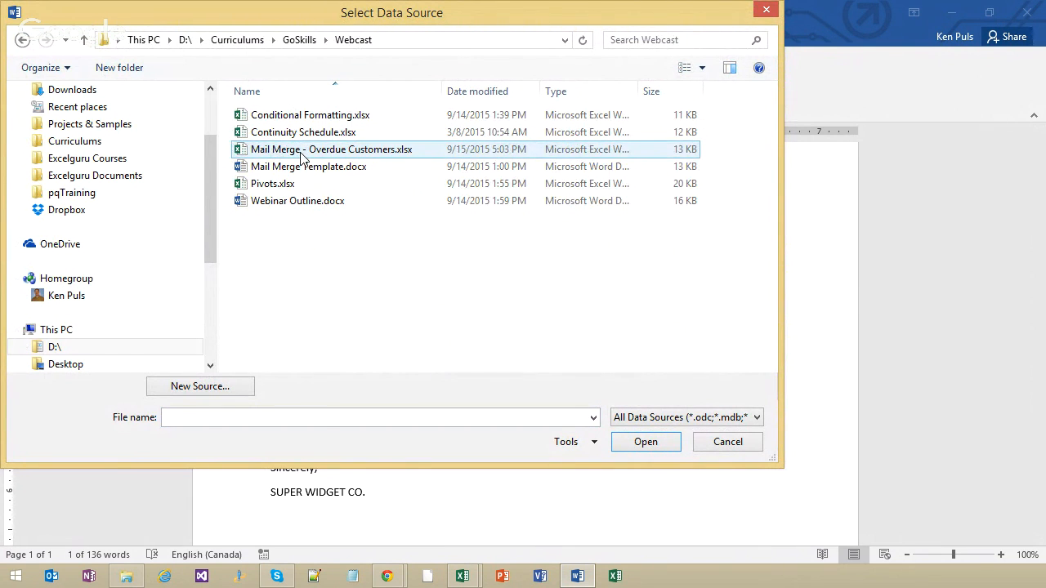
left_click(302, 154)
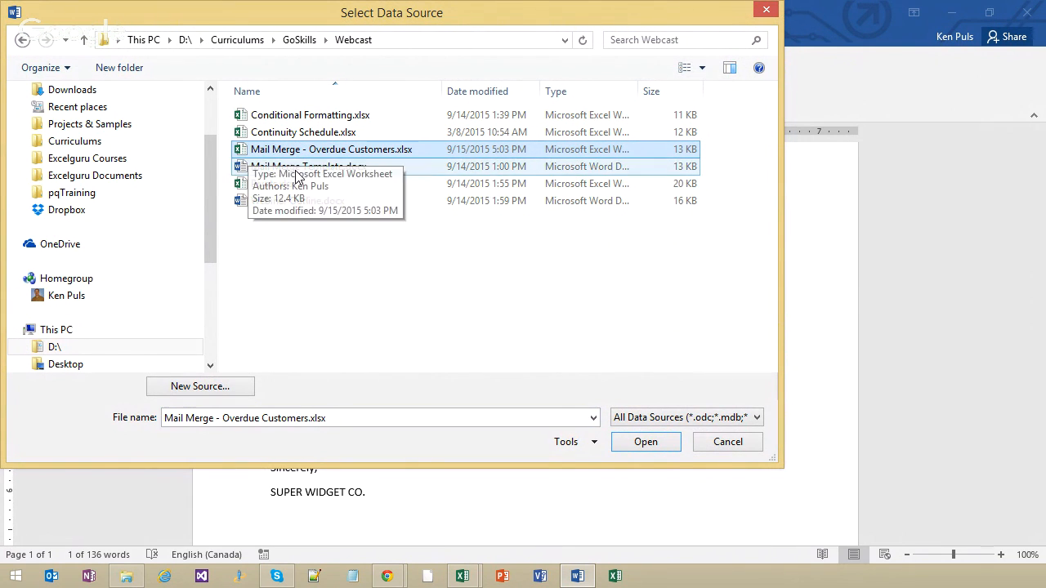
left_click(653, 444)
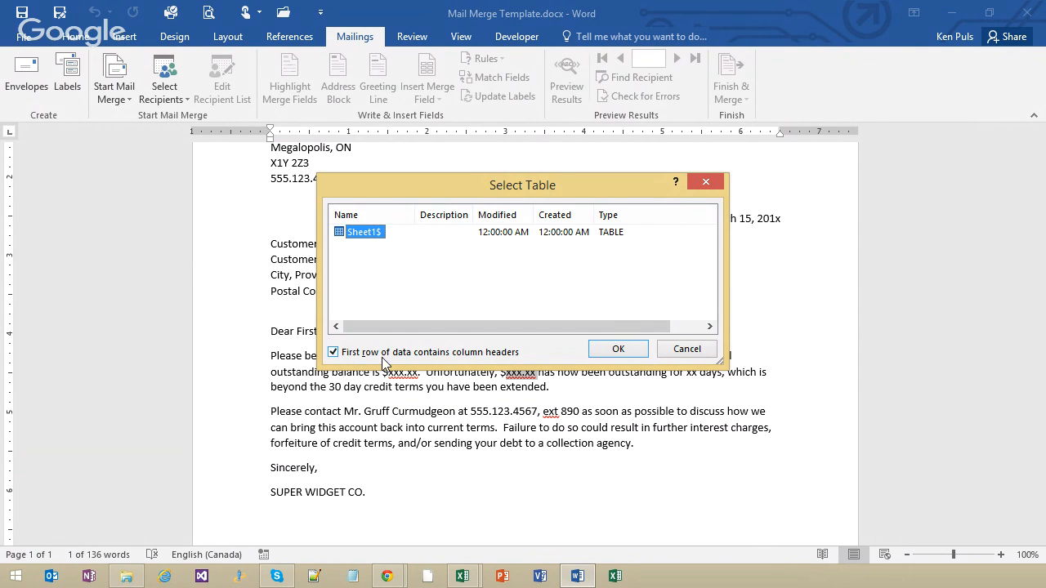
Check the header row in the Excel workbook, then accept Sheet1$ in Word as the recipient table with first-row column headers
left_click(463, 576)
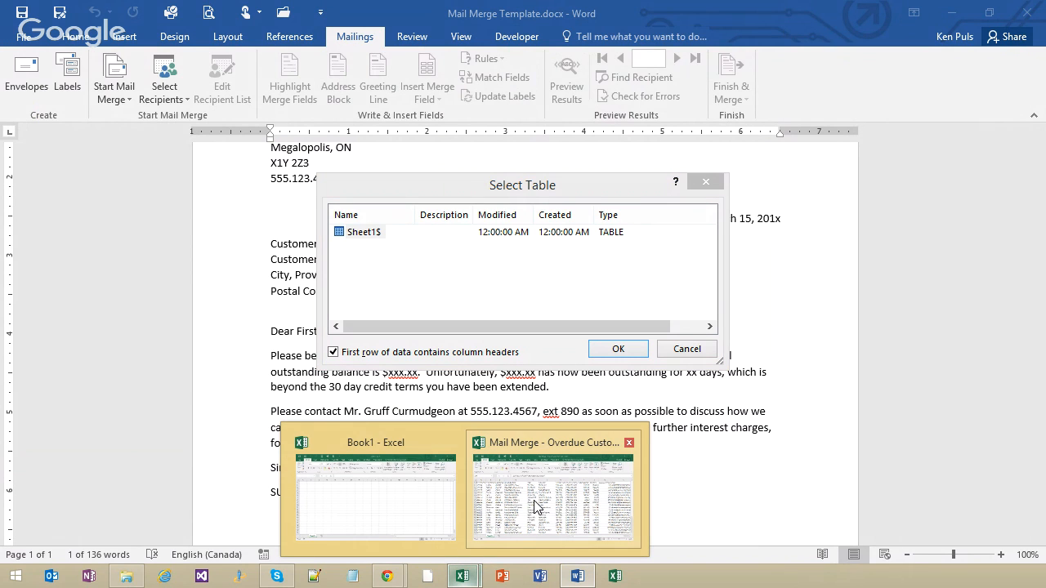
left_click(537, 507)
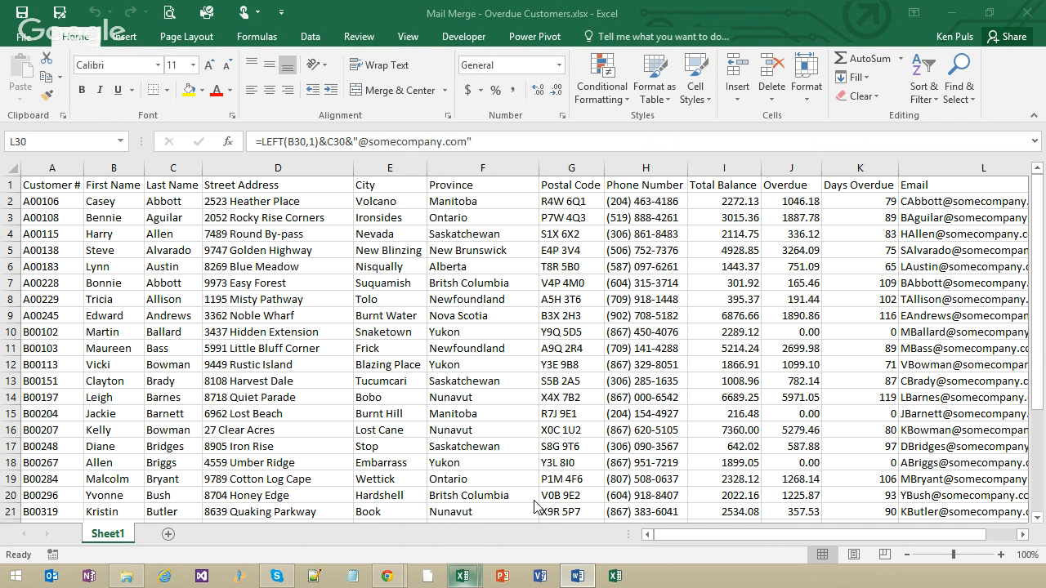
left_click(579, 577)
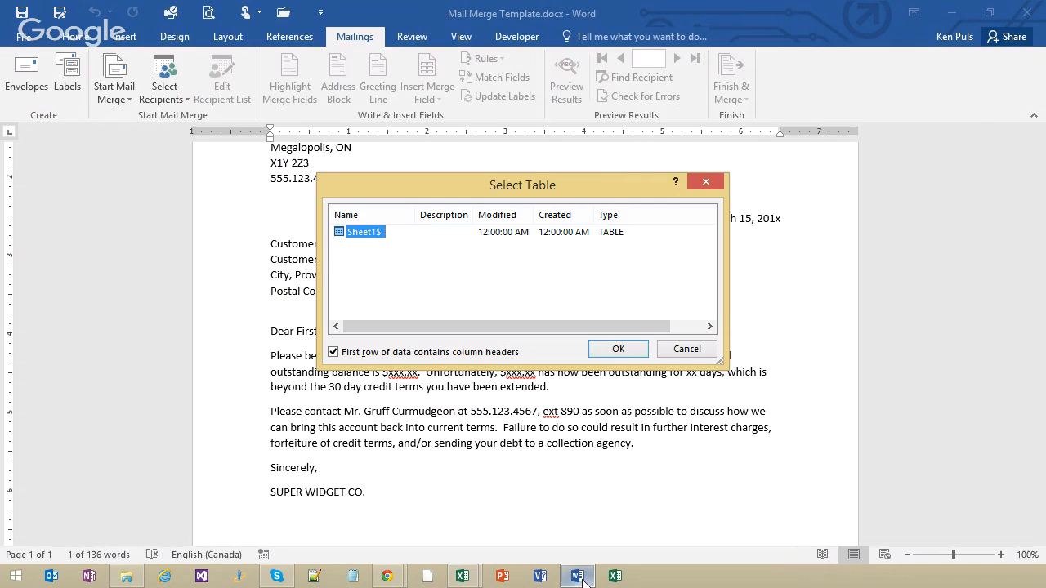
left_click(619, 350)
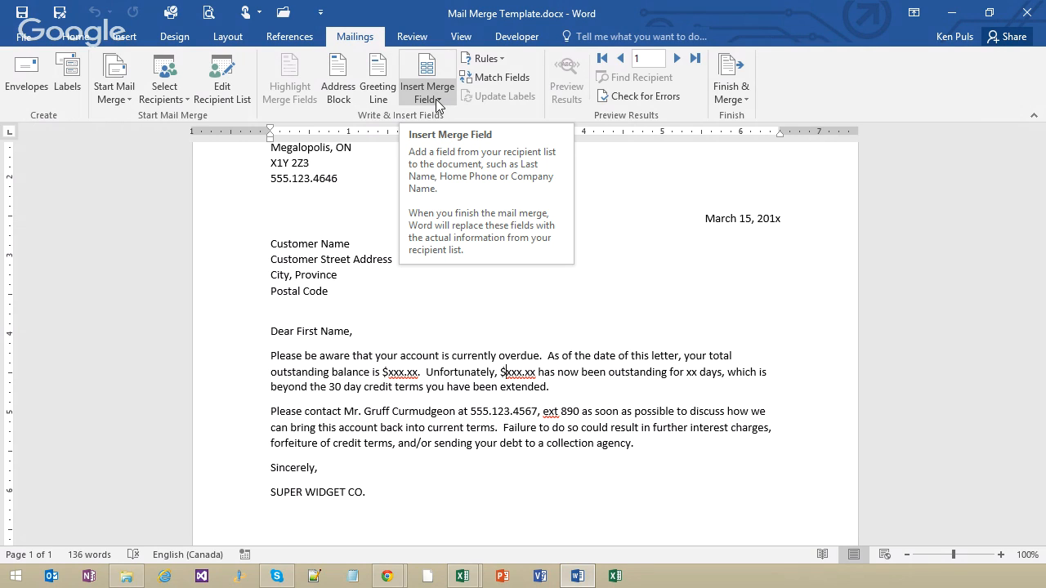
Review the merge field matching, keep First Name matched to First Name and Company not matched, and accept it
left_click(516, 78)
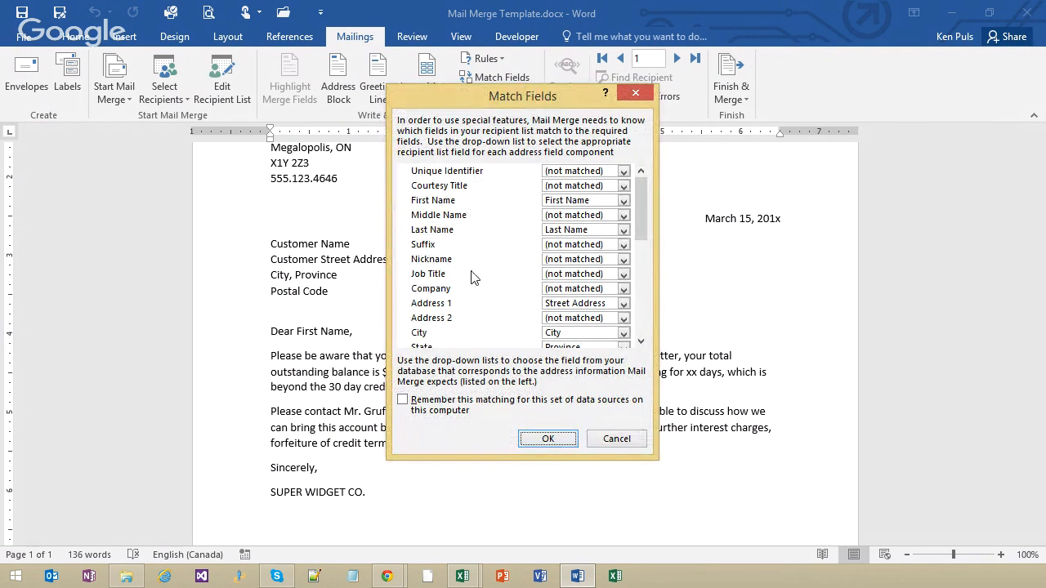
left_click(623, 200)
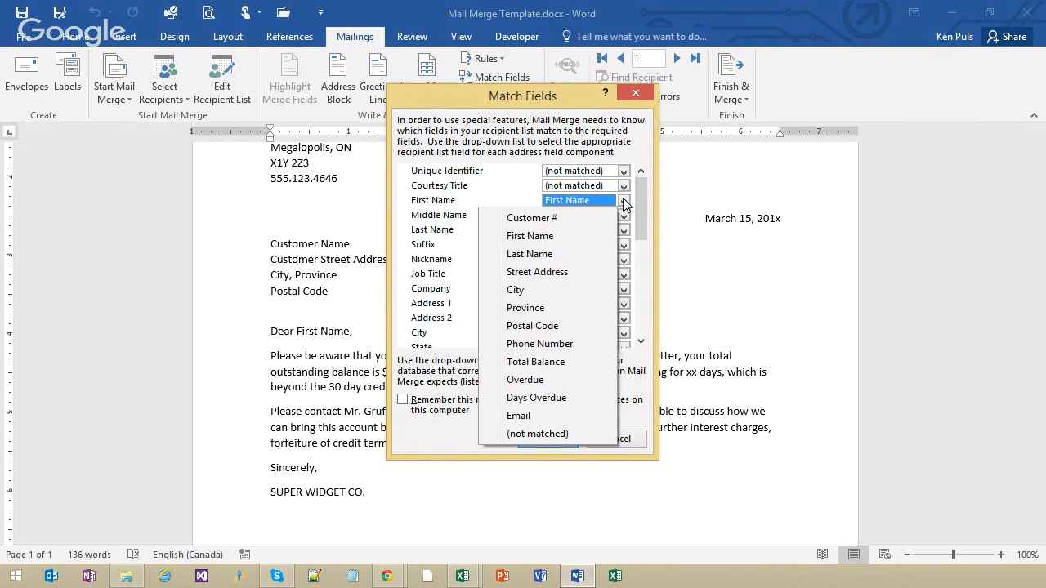
left_click(570, 236)
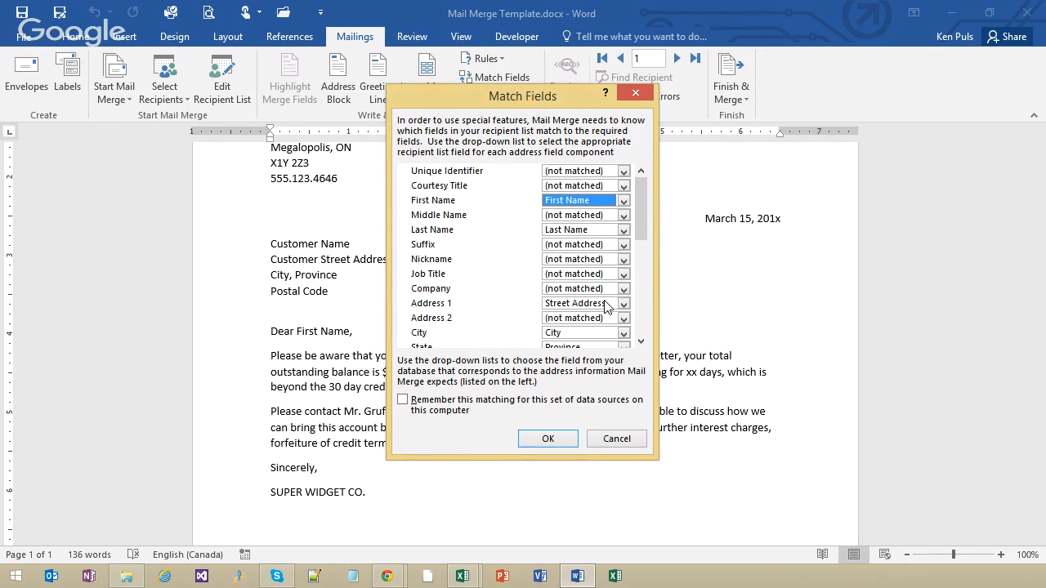
left_click_drag(641, 209, 646, 245)
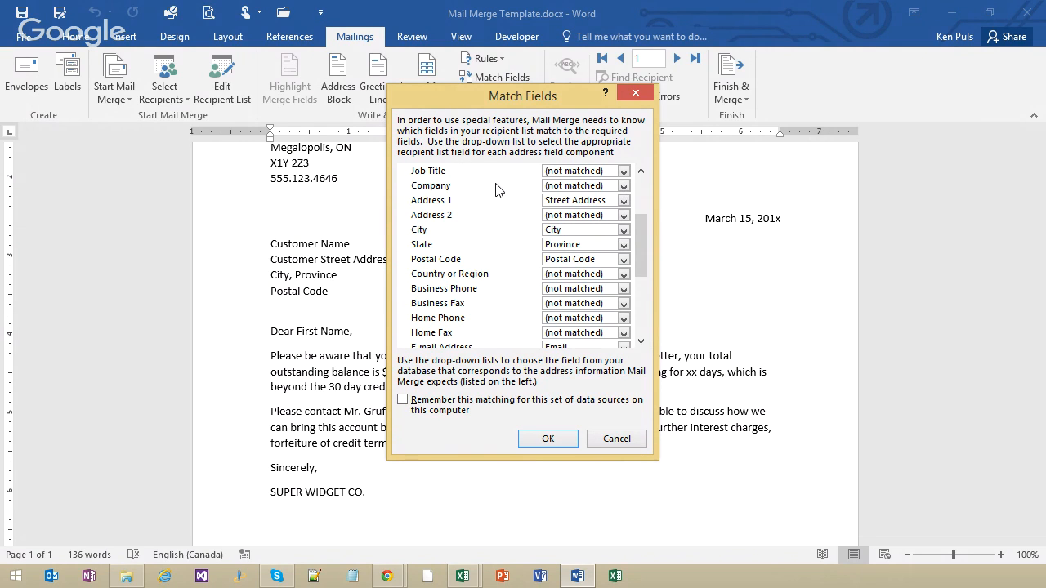
left_click(626, 186)
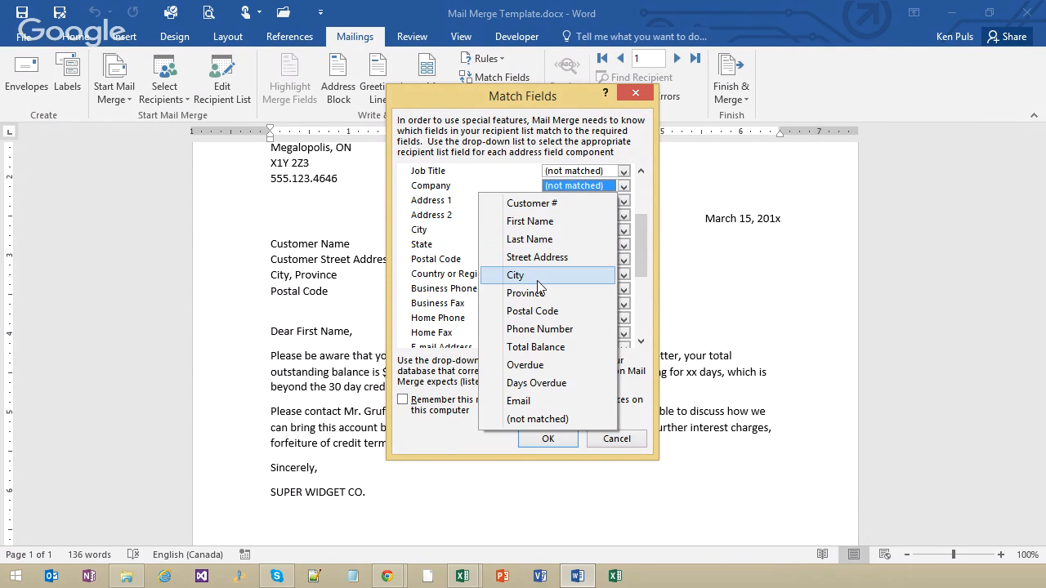
left_click(536, 136)
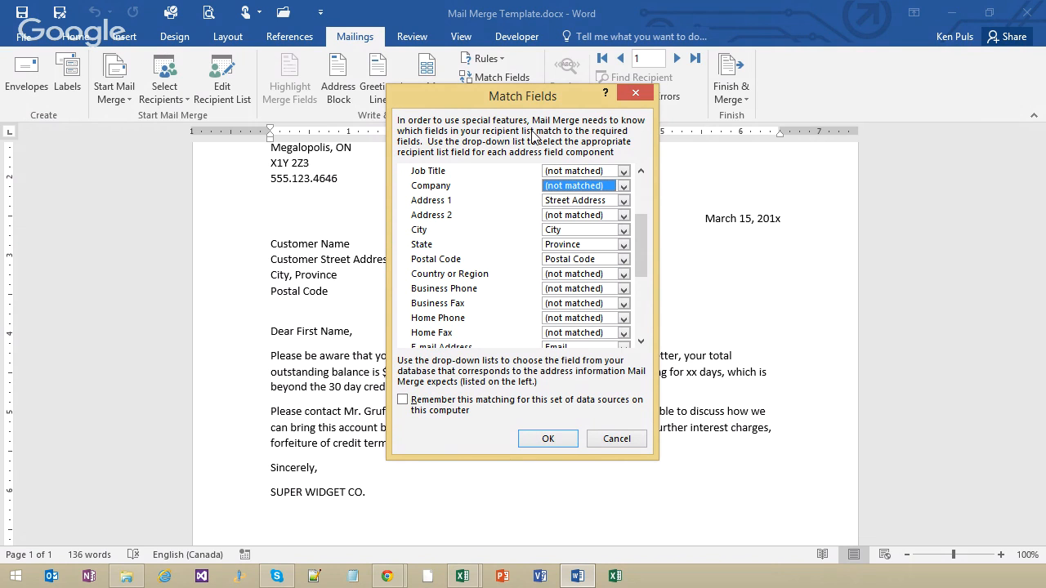
left_click(547, 439)
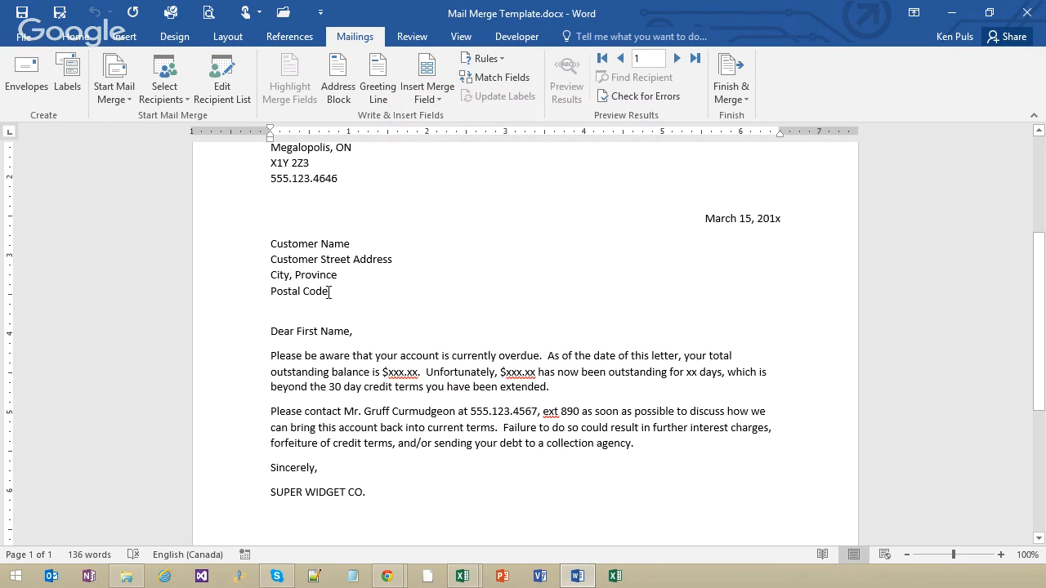
Replace the four placeholder lines for customer name and address with an address block in the Joshua Randall Jr. name format
left_click_drag(329, 292, 271, 242)
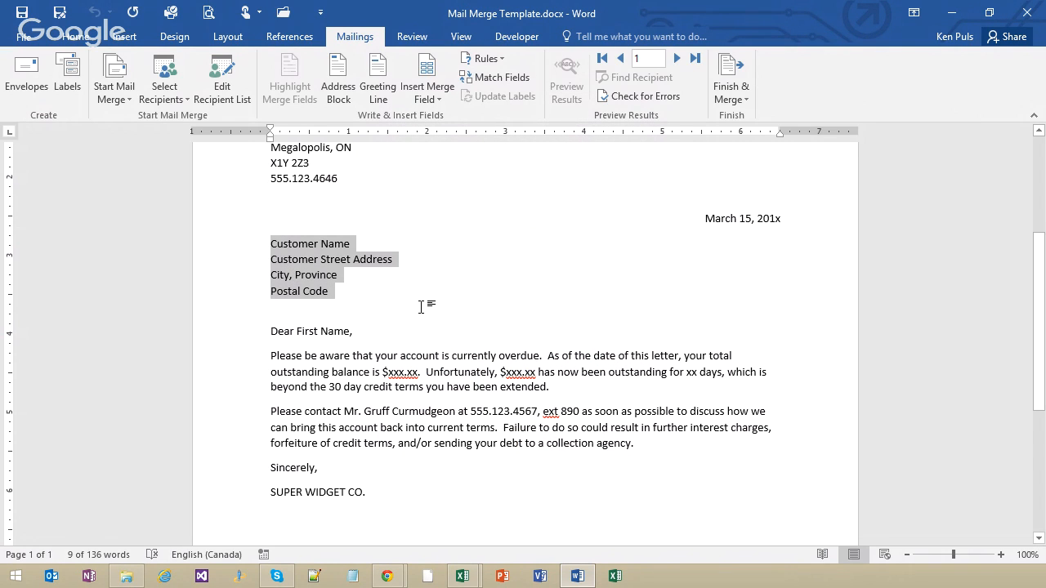
key("Delete")
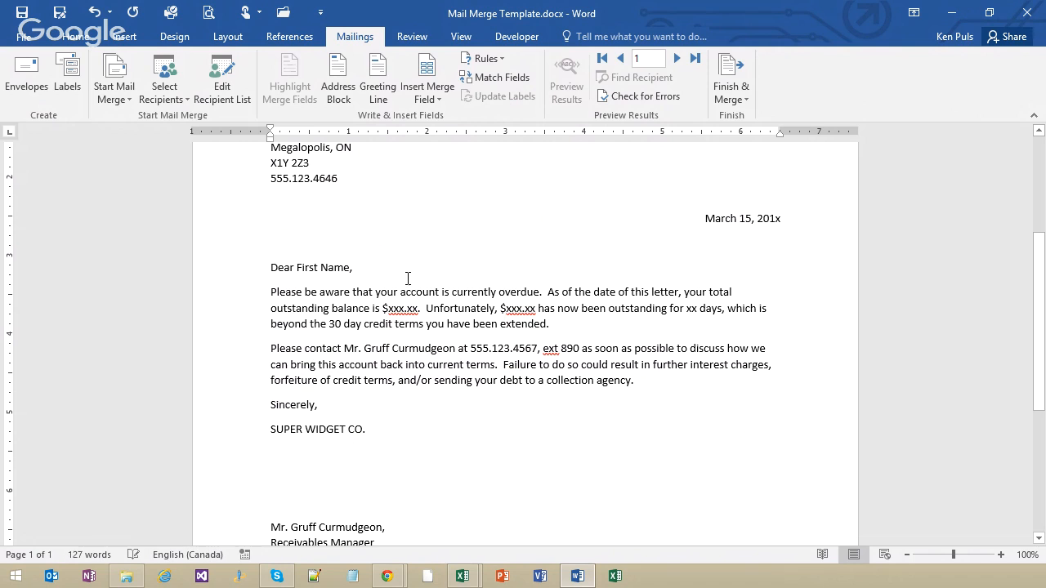
left_click(342, 90)
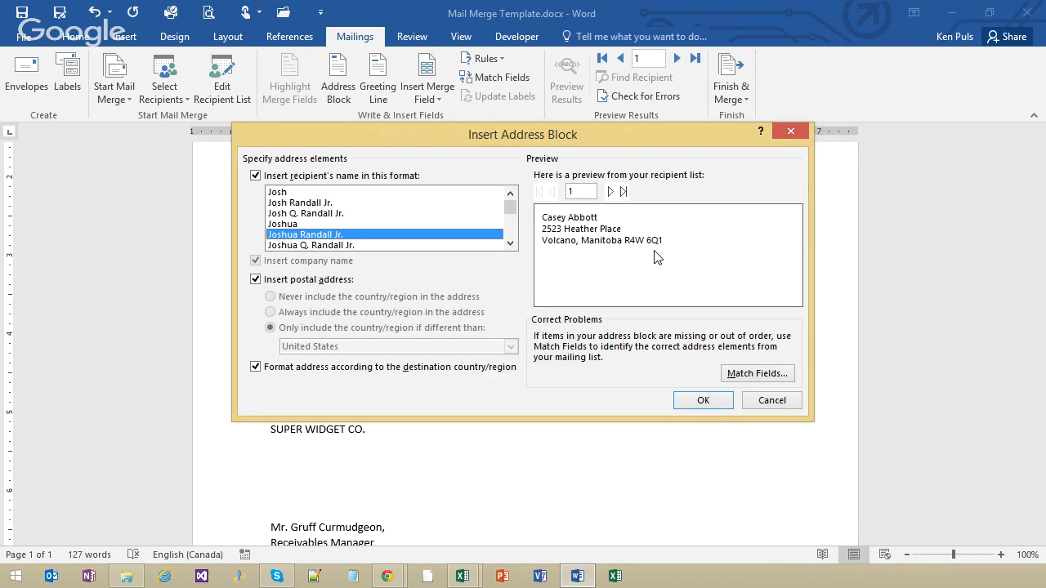
left_click(704, 402)
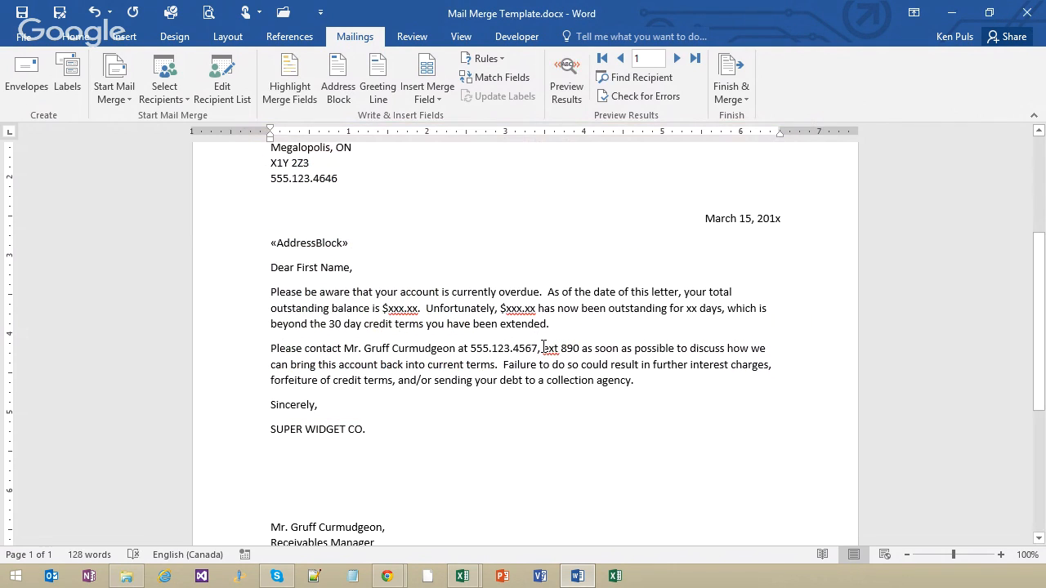
Replace the First Name placeholder in the Dear line with the First_Name merge field
left_click(347, 260)
left_click_drag(298, 268, 349, 268)
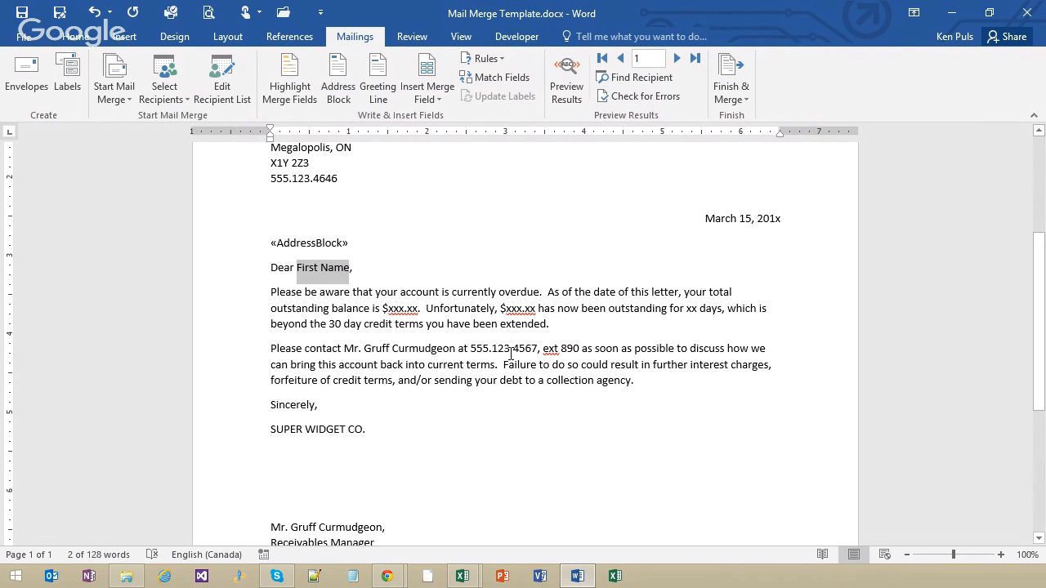
key("Delete")
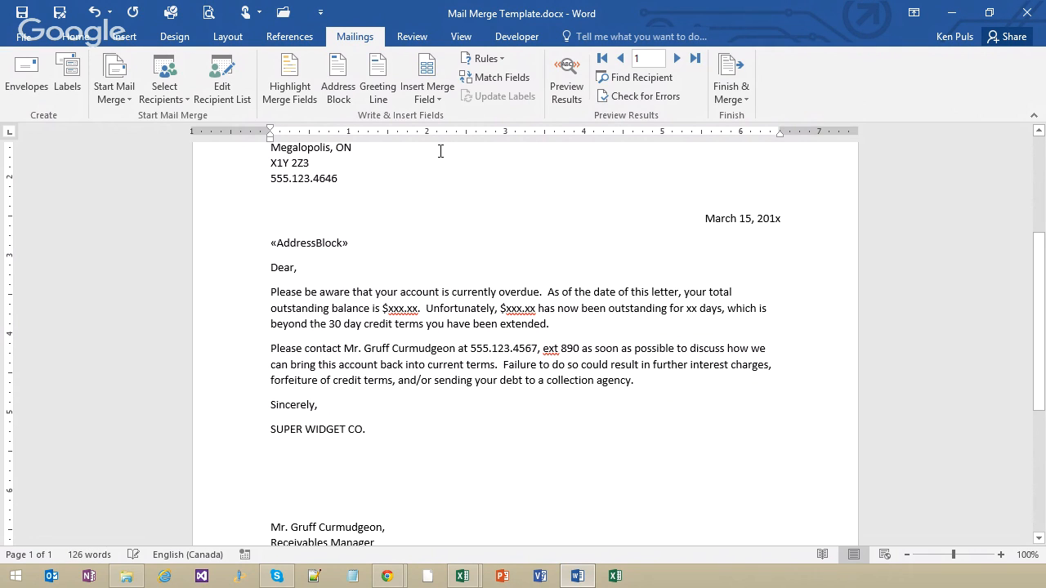
left_click(424, 96)
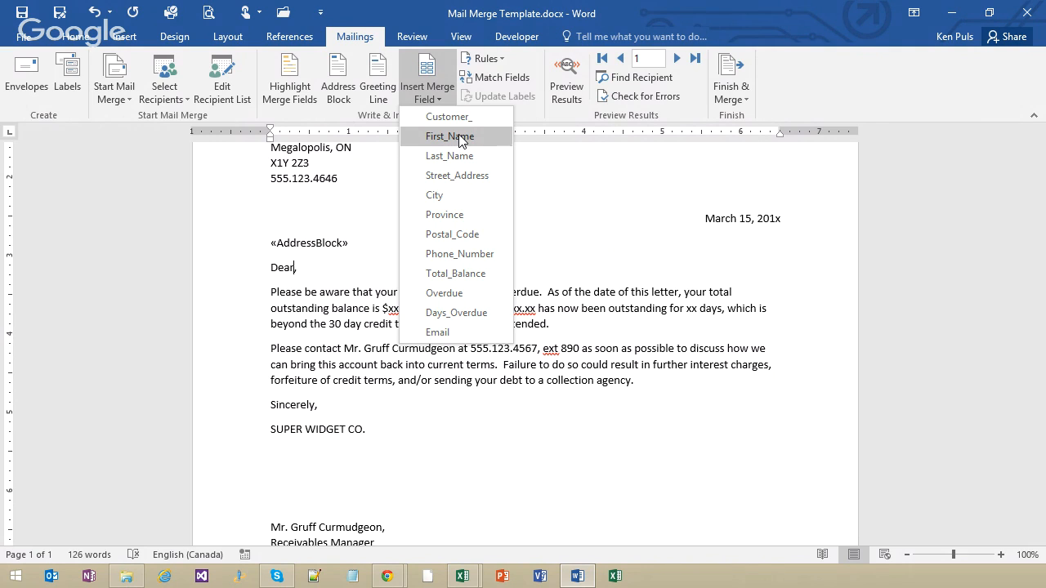
left_click(460, 137)
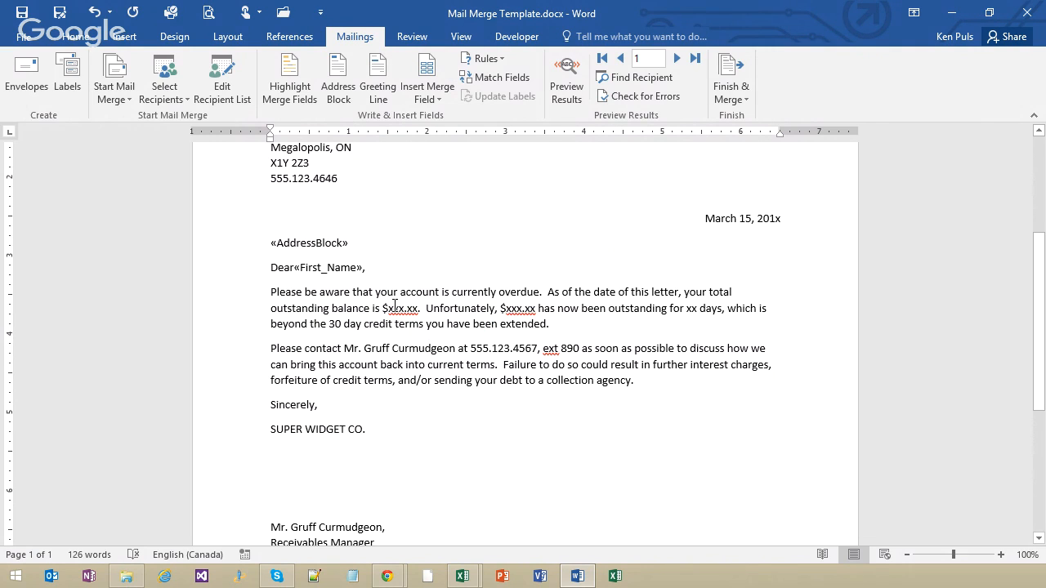
Replace the two xxx.xx amount placeholders with the Total_Balance and Overdue merge fields, keeping the dollar signs
left_click_drag(390, 309, 419, 311)
left_click(439, 95)
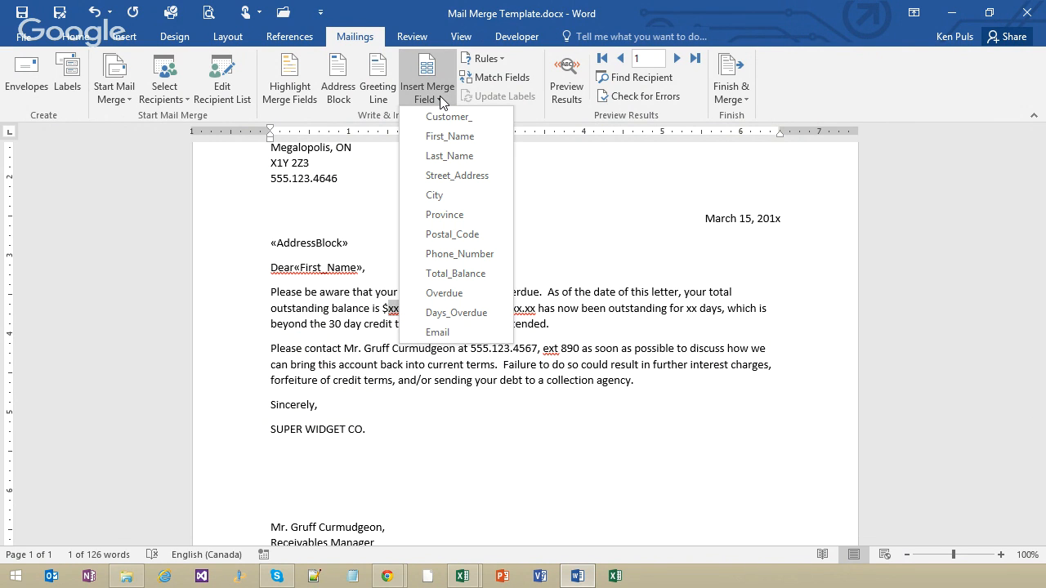
left_click(474, 278)
left_click_drag(559, 309, 589, 309)
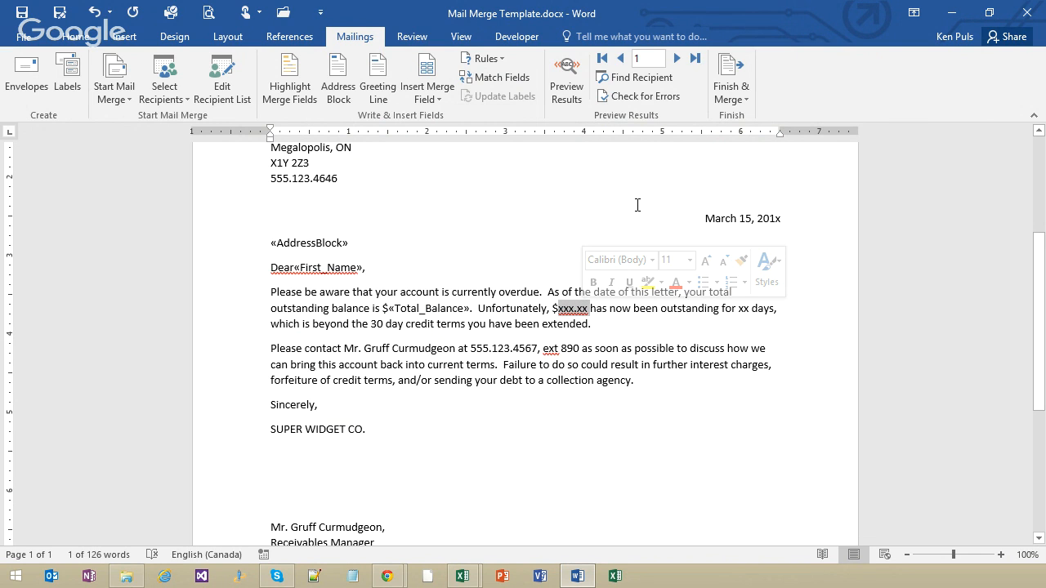
left_click(438, 94)
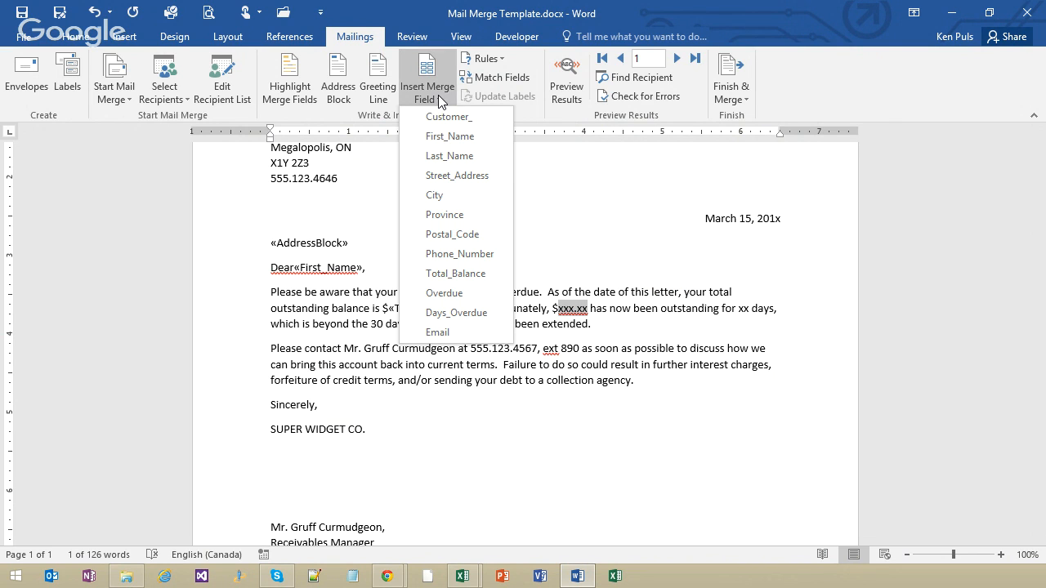
left_click(464, 297)
Replace the xx placeholder before "days" with the Days_Overdue merge field and preview the merge results
left_click_drag(763, 308, 778, 308)
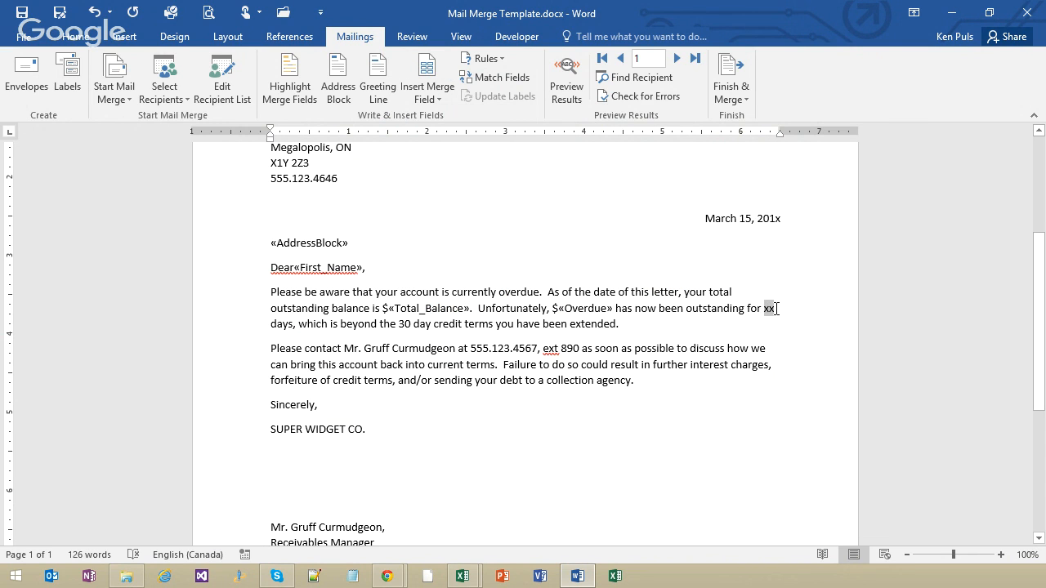
left_click(427, 93)
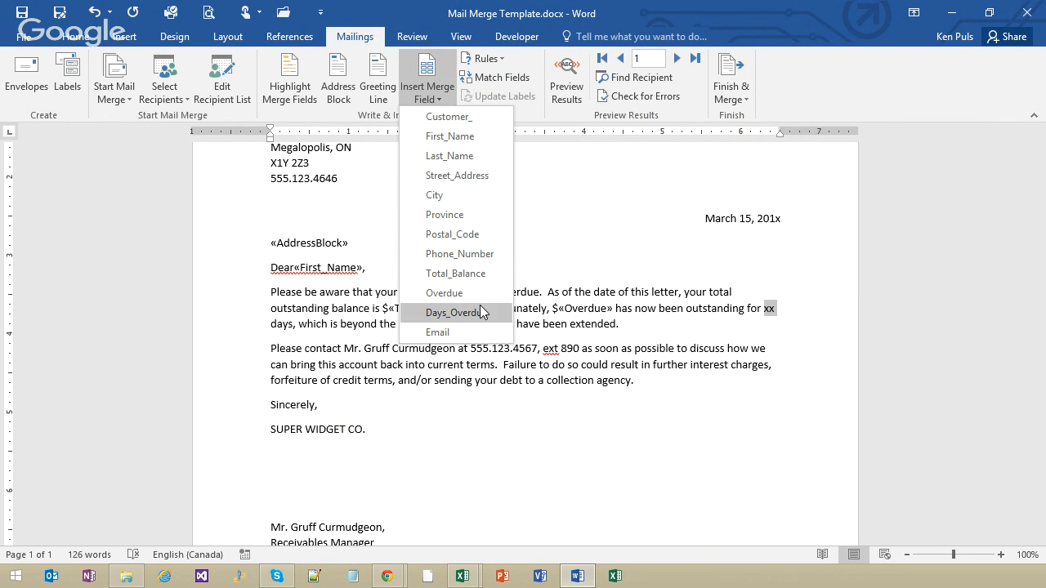
left_click(465, 313)
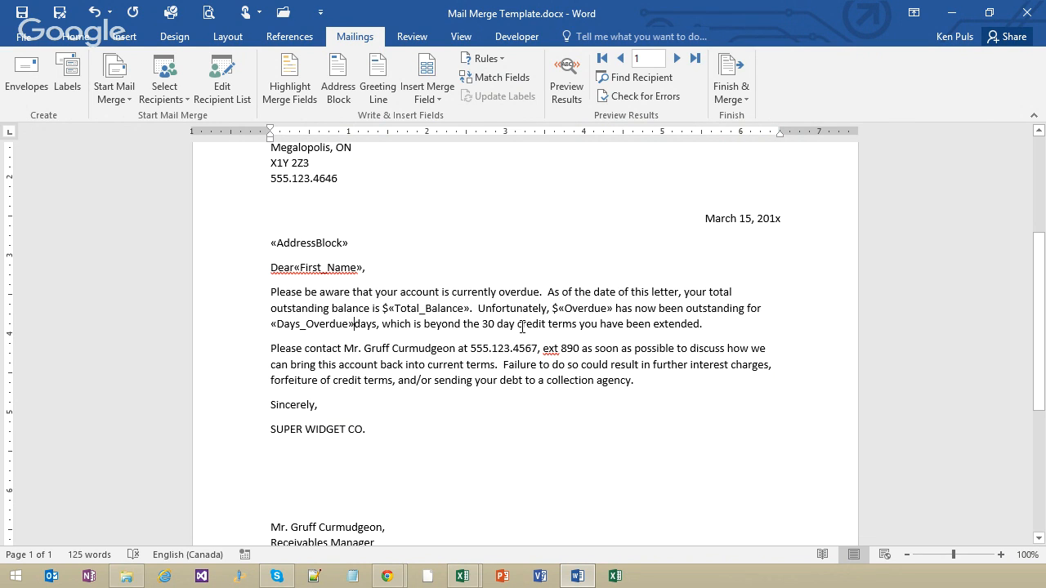
left_click(566, 89)
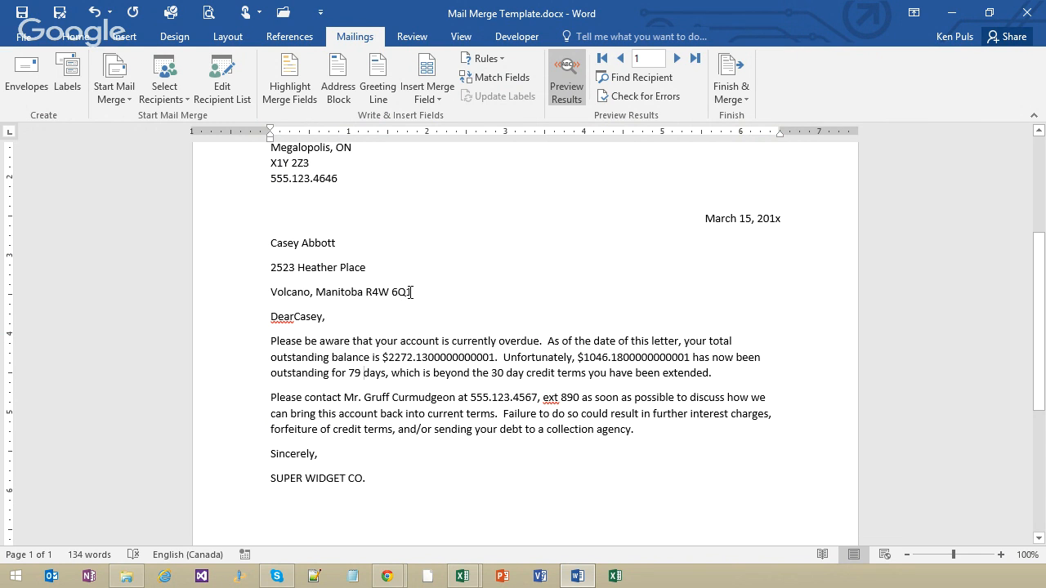
Remove the space between same-style paragraphs in the address block and insert a blank line above the greeting
left_click_drag(411, 292, 271, 243)
right_click(299, 269)
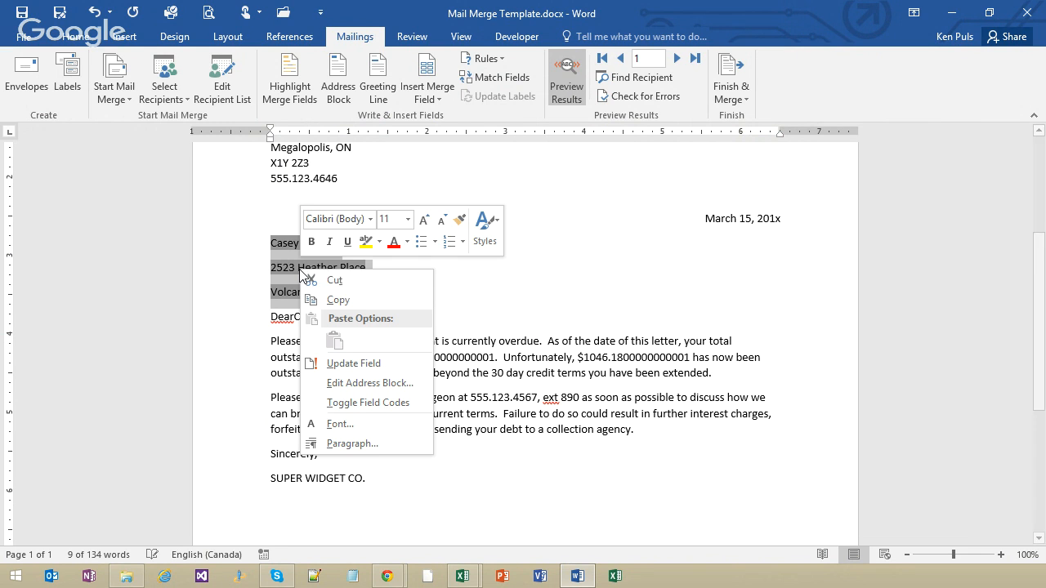
left_click(373, 440)
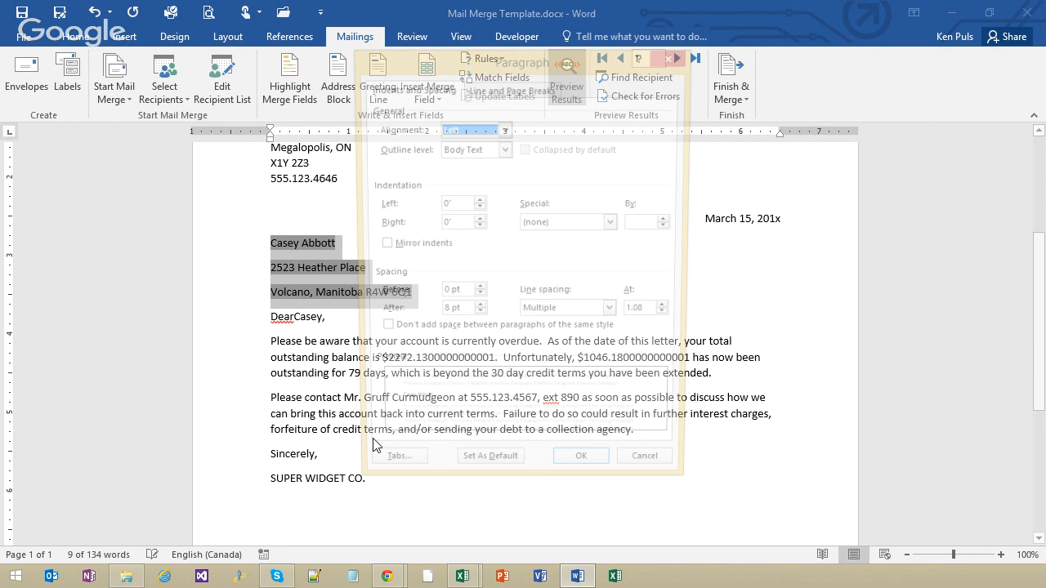
left_click(384, 333)
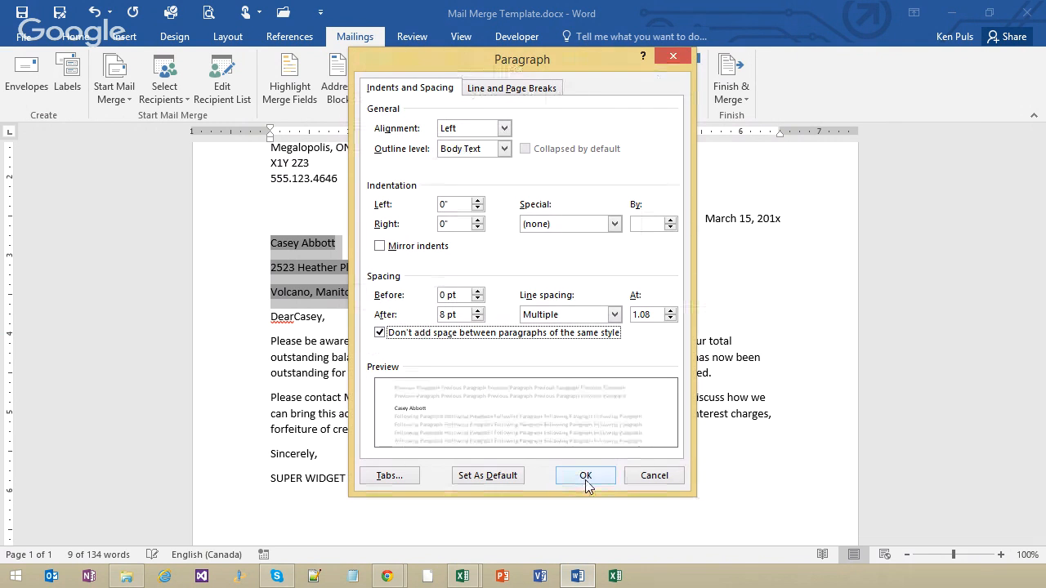
left_click(585, 477)
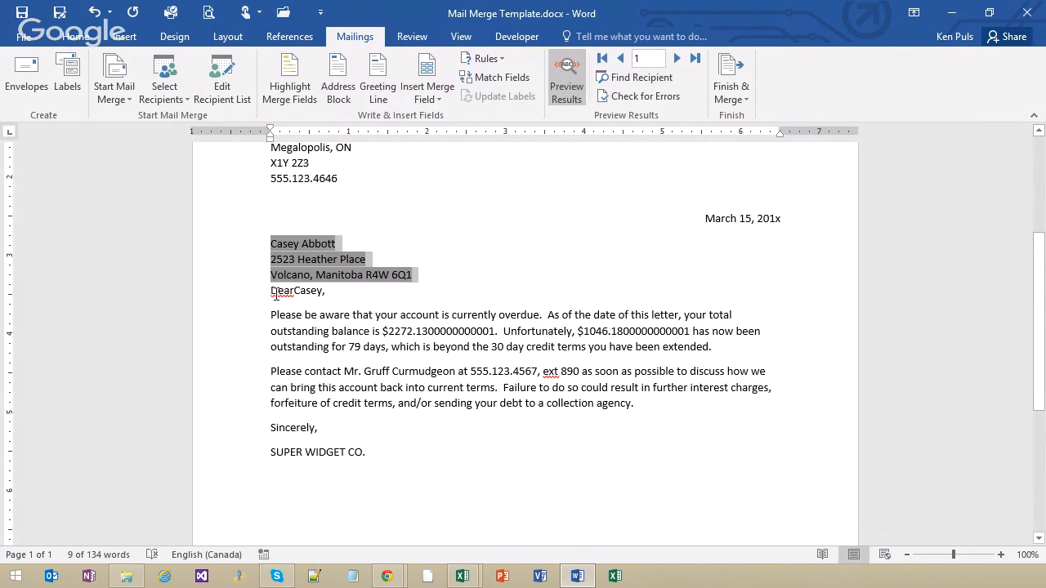
left_click(277, 291)
key("Return")
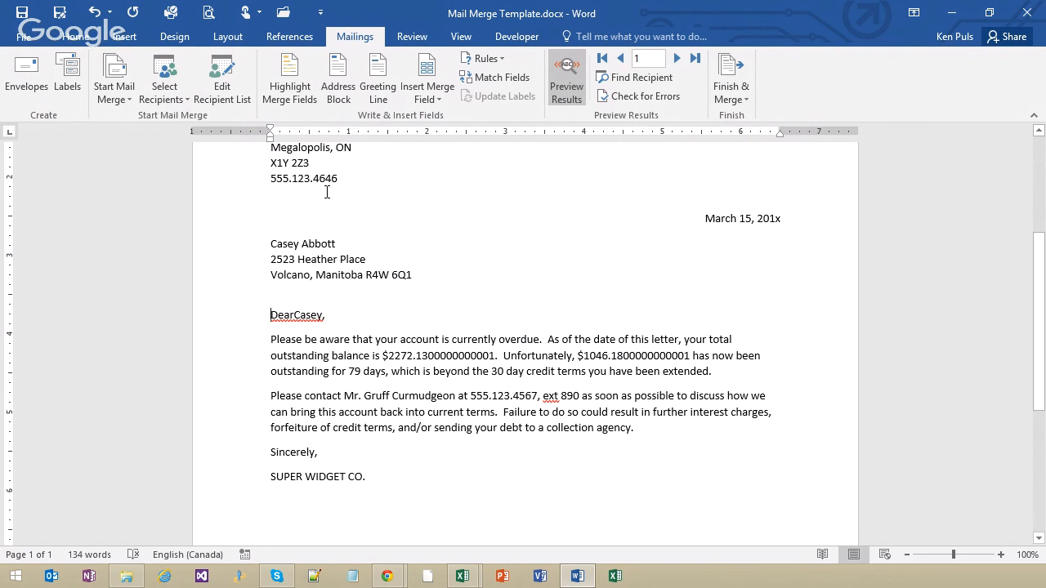
Browse the previewed letters through record 3 and go back to record 2 to check the merged amounts
left_click(678, 59)
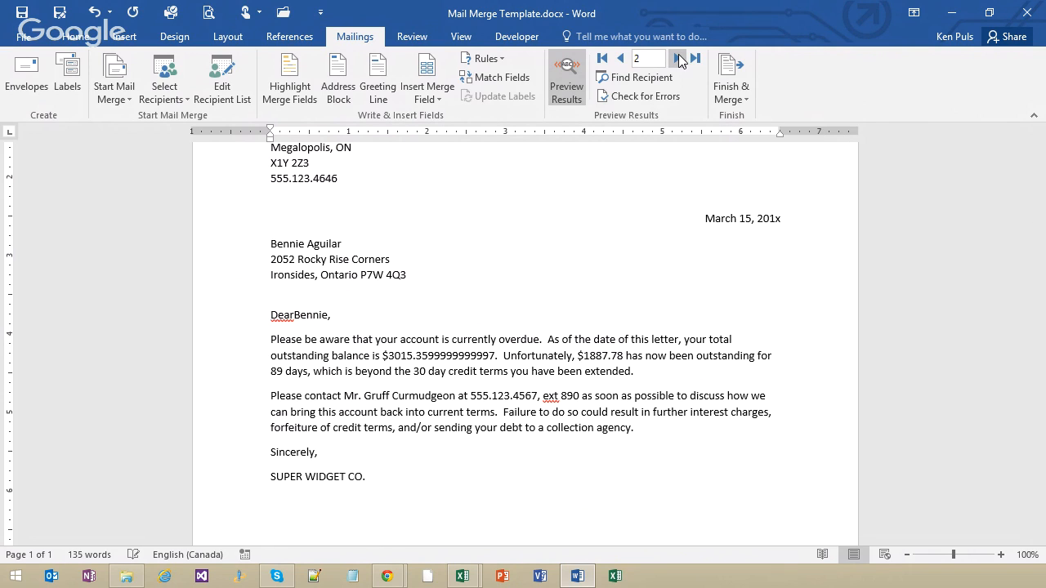
left_click(679, 59)
left_click(678, 59)
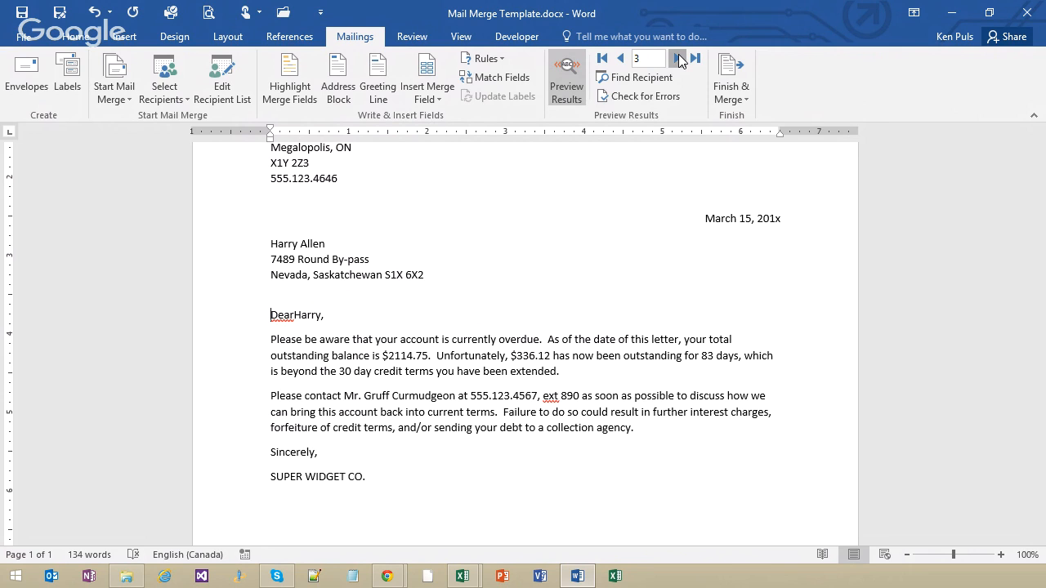
left_click(621, 59)
left_click(621, 59)
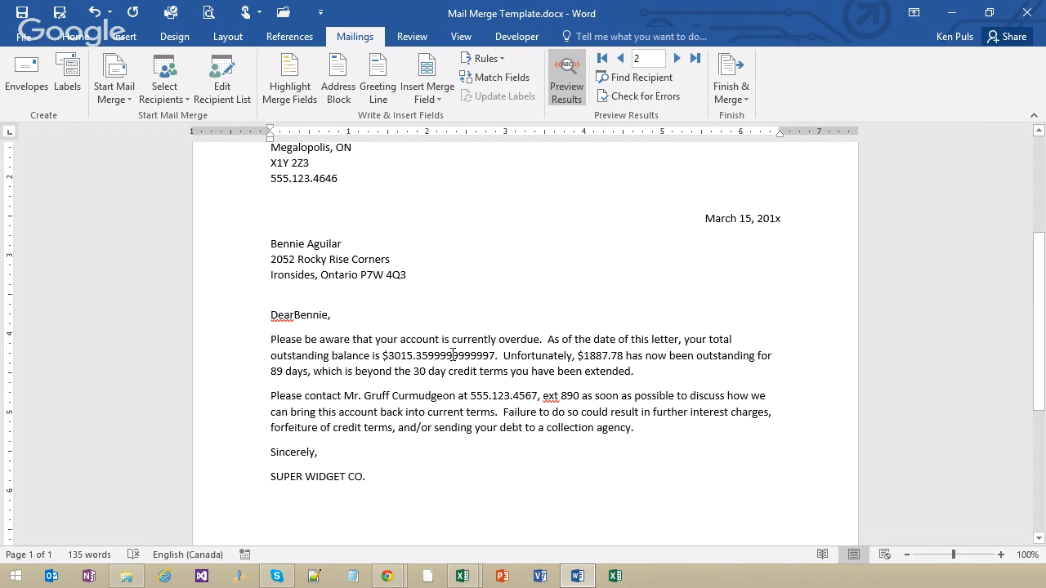
right_click(454, 355)
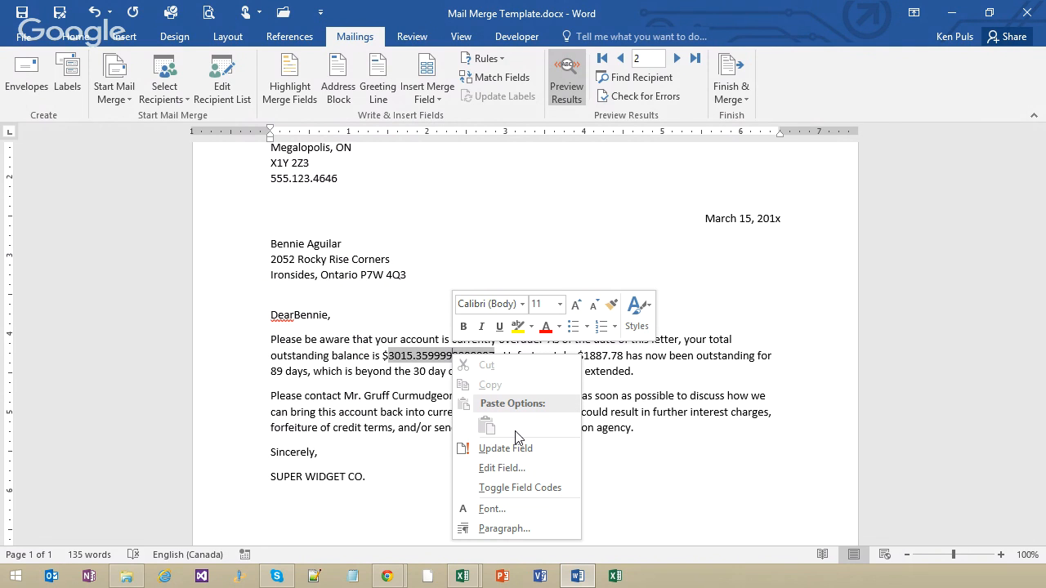
left_click(518, 469)
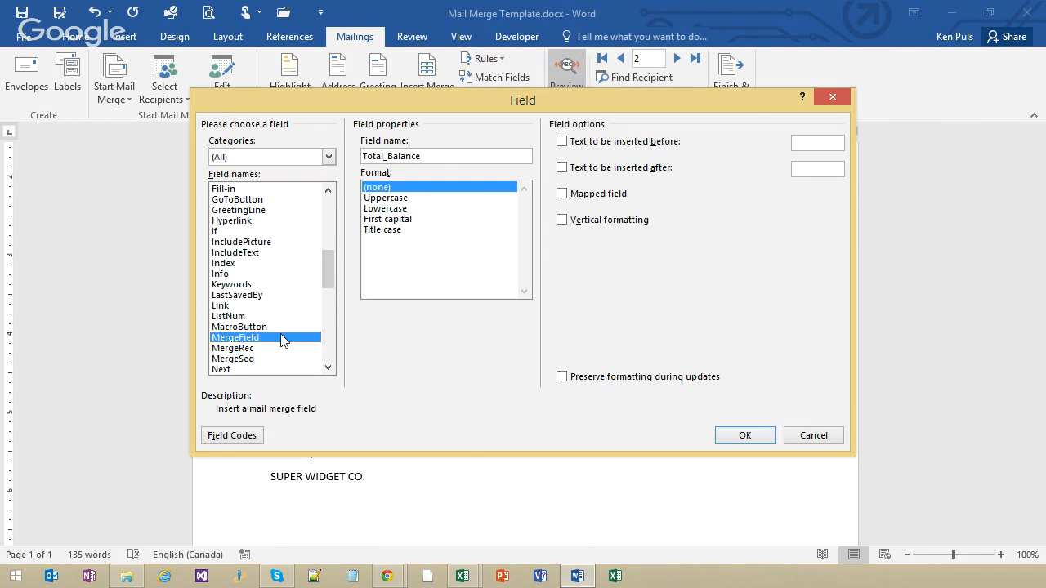
left_click(835, 436)
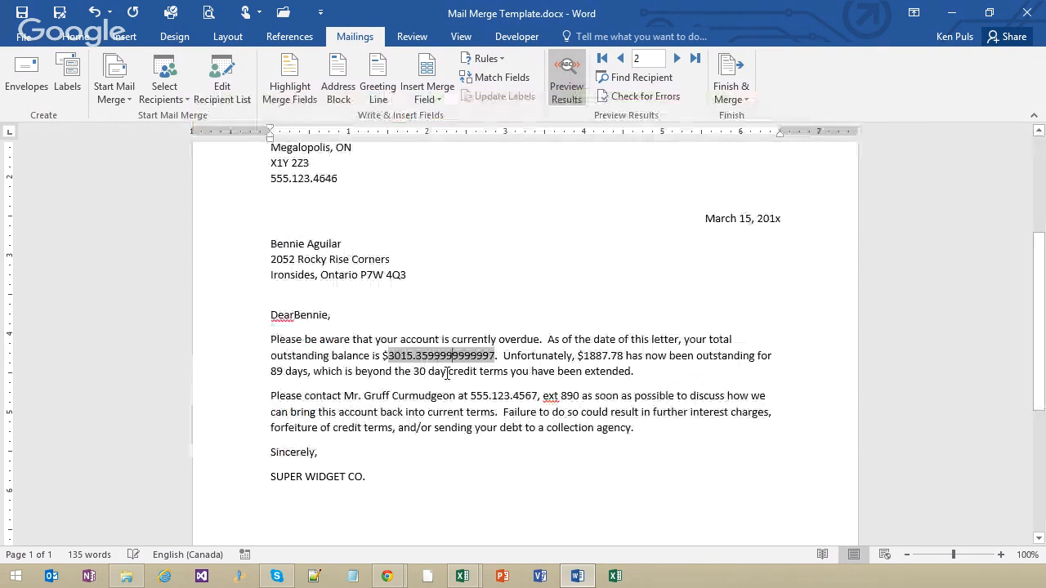
Show the underlying field code of the total outstanding balance field in the letter
right_click(435, 355)
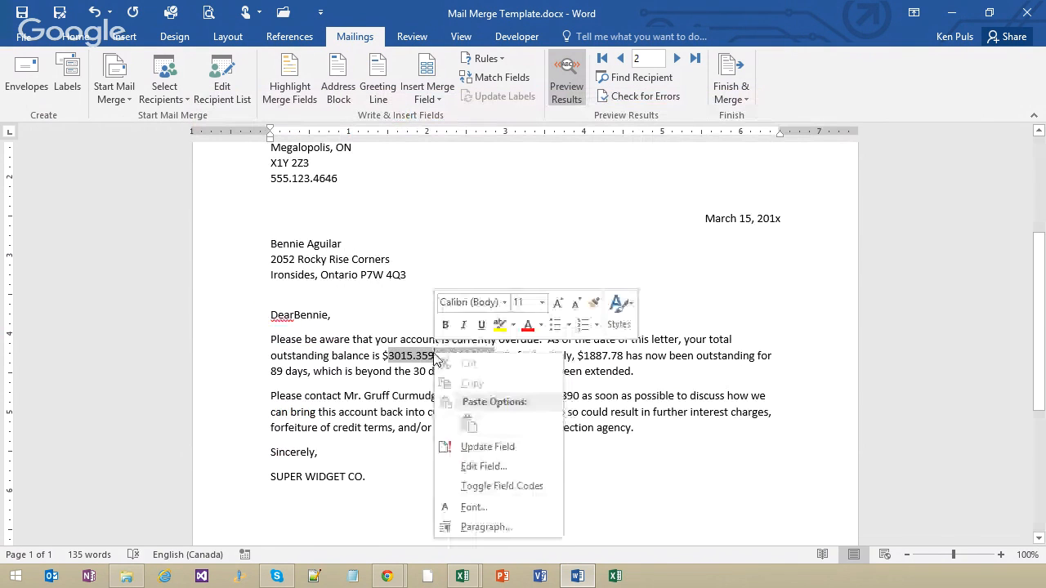
left_click(510, 484)
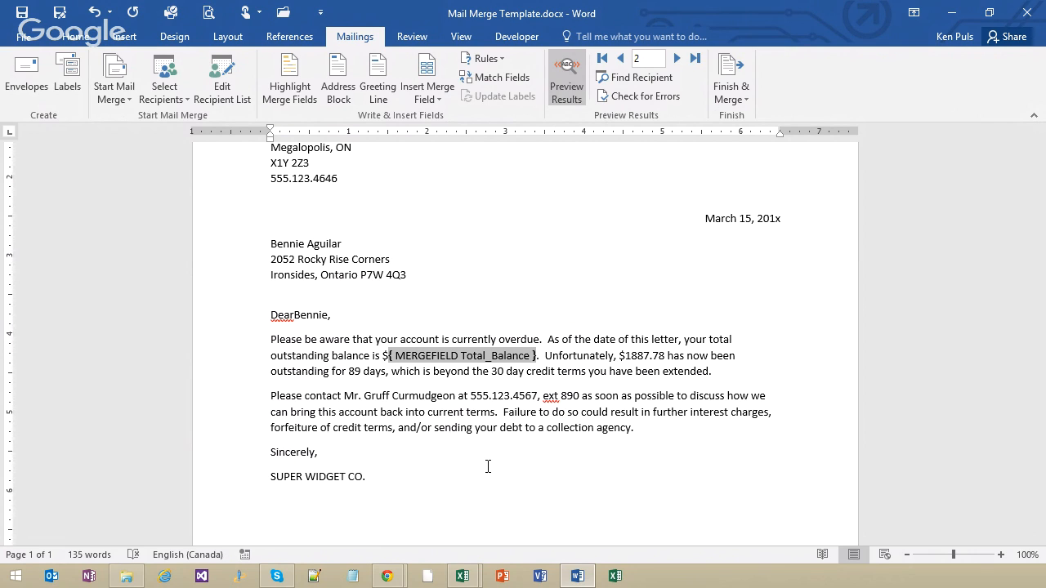
Switch to Internet Explorer, close the default-browser prompt tab and move the window up to the screen's upper edge
left_click(167, 579)
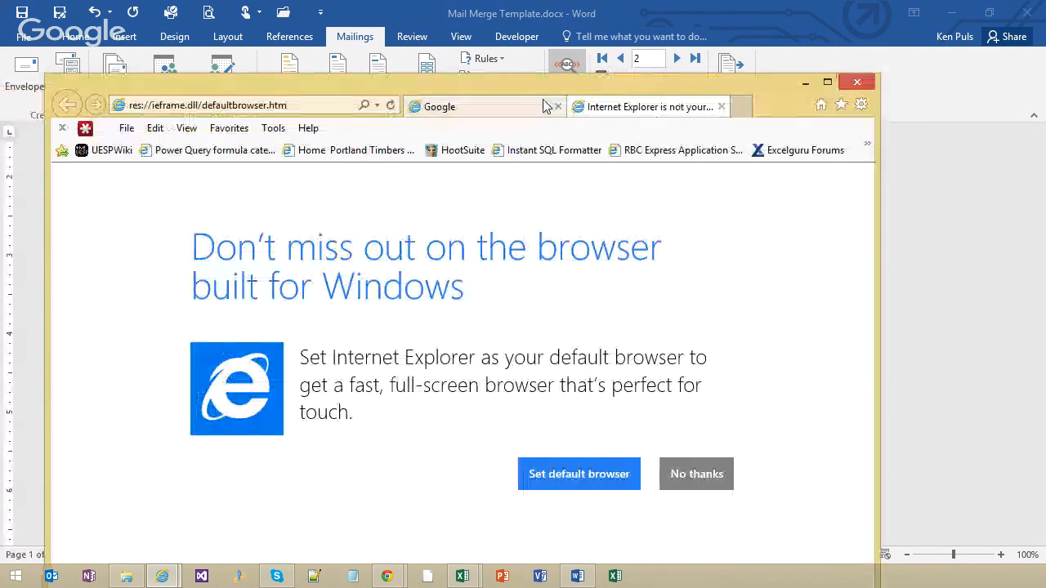
left_click(721, 107)
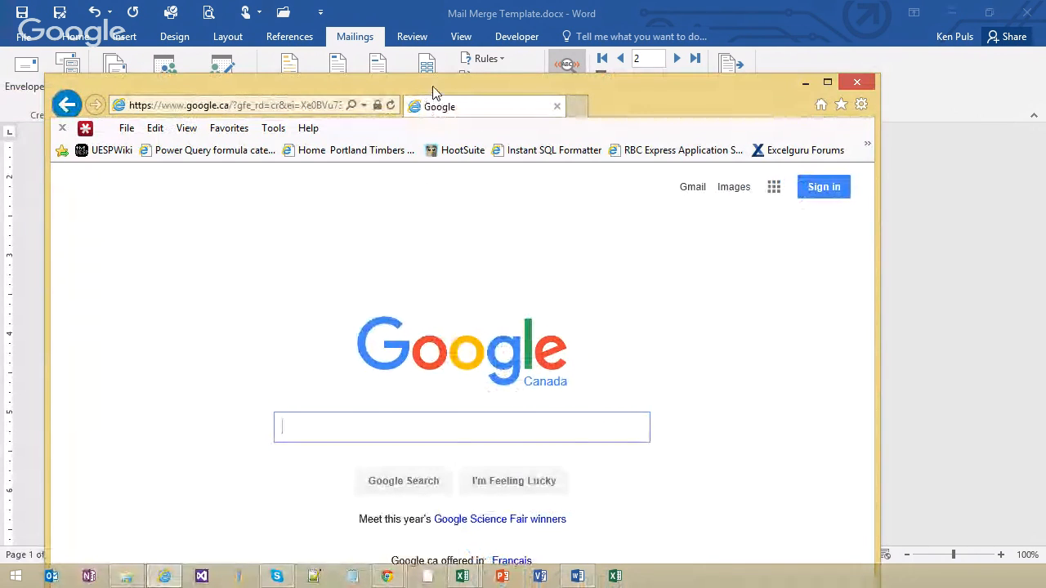
left_click_drag(432, 89, 433, 18)
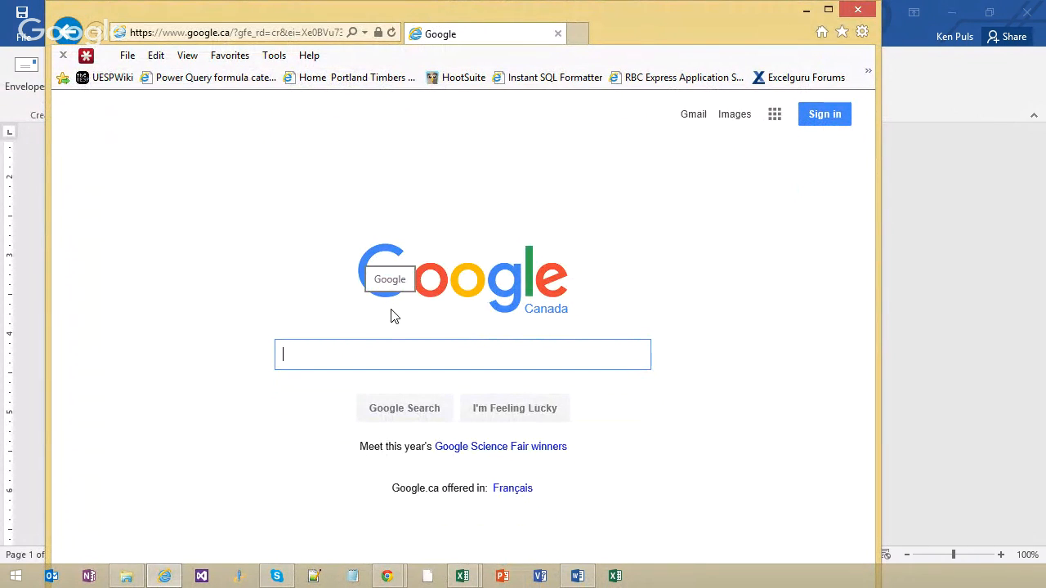
Search Google for "format word merge field amount"
type("format mreg")
key("BackSpace")
key("BackSpace")
key("BackSpace")
key("BackSpace")
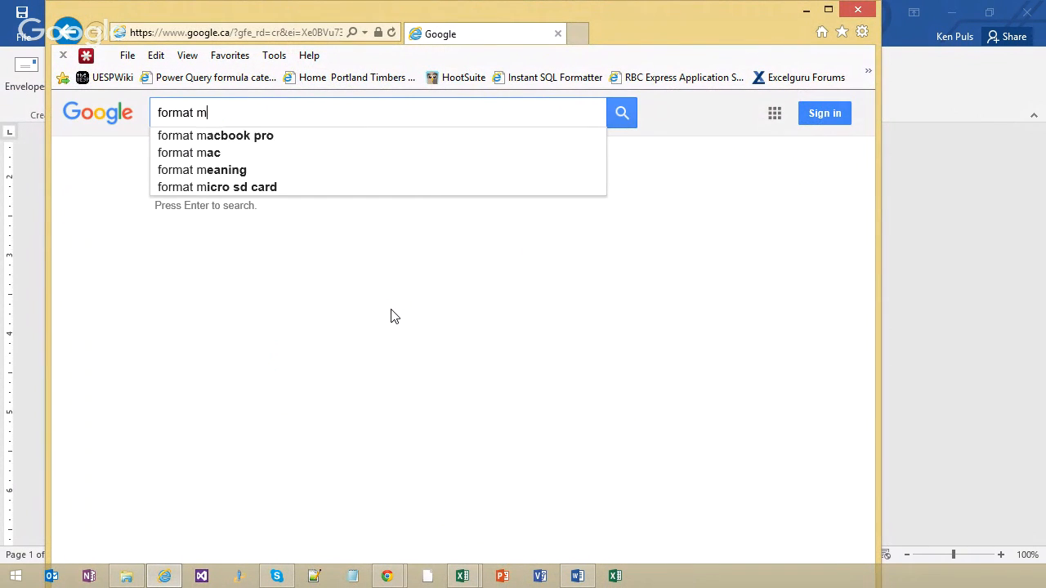
type("word merge file")
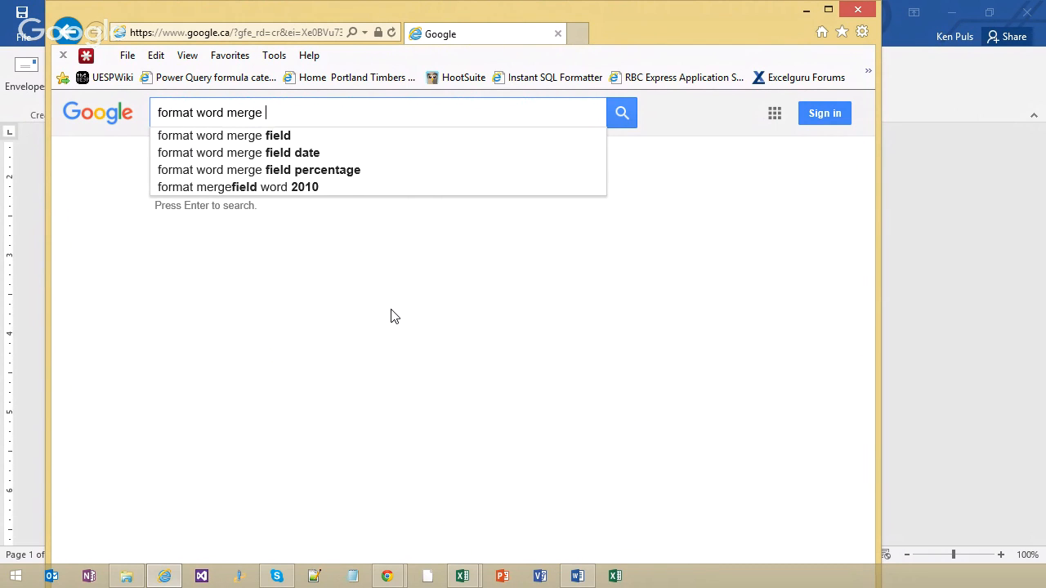
key("BackSpace")
key("BackSpace")
type("eld")
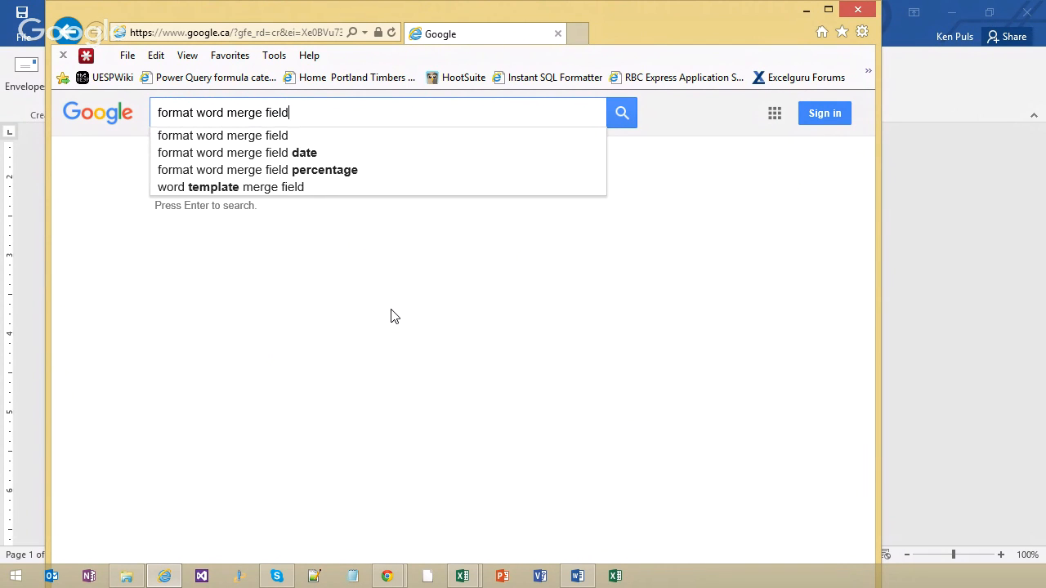
type(" amount")
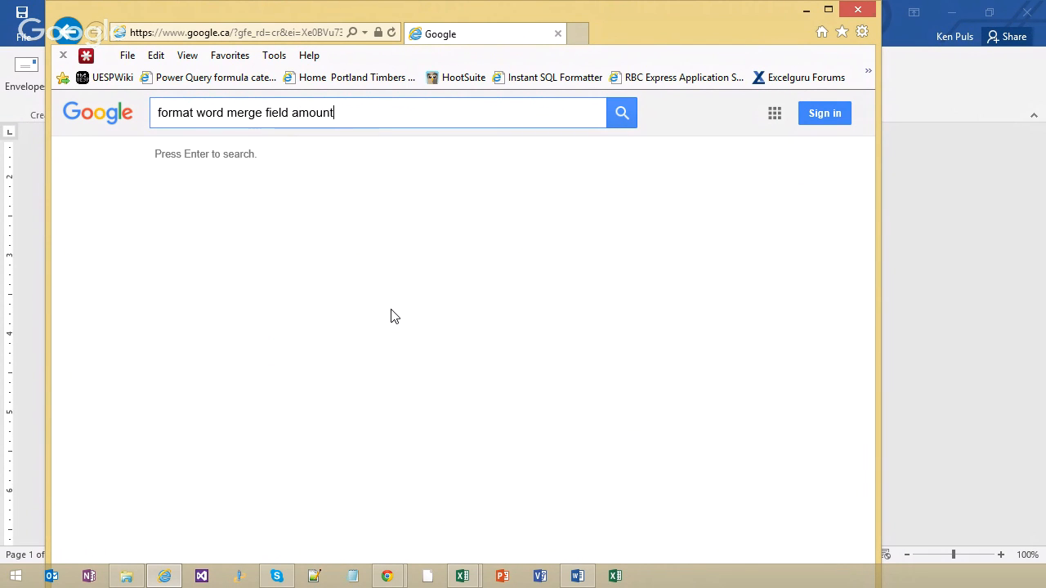
key("Return")
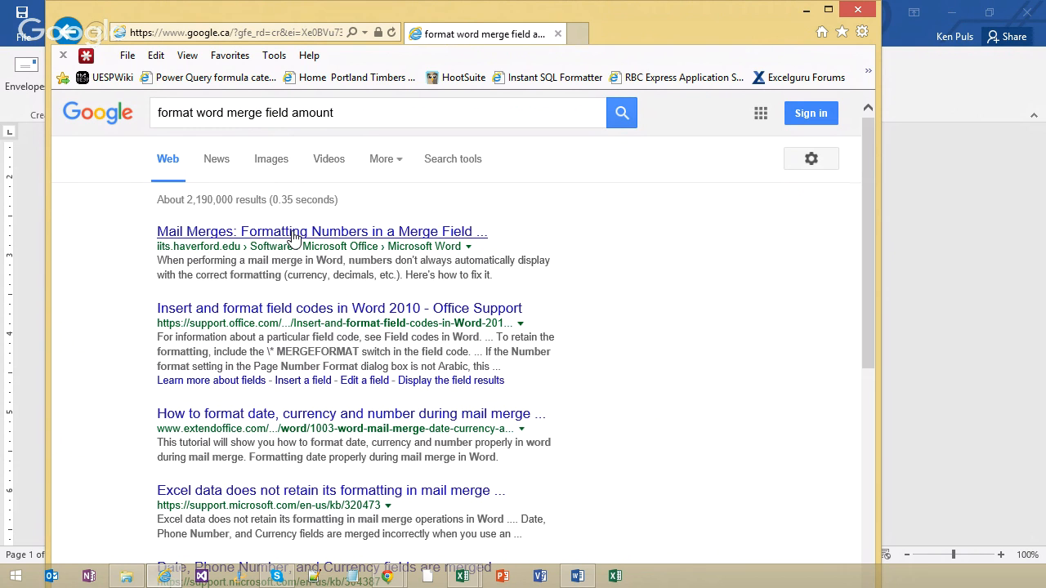
Open the result "Mail Merges: Formatting Numbers in a Merge Field" and copy the numeric switch \# $,#.00 from its instructions
left_click(292, 237)
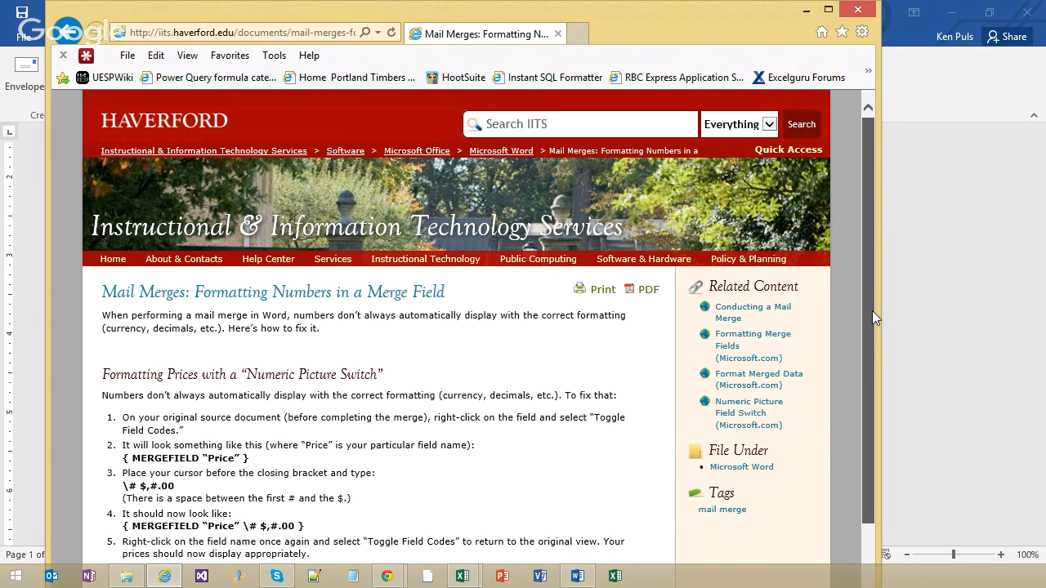
scroll(872, 312, "down", 3)
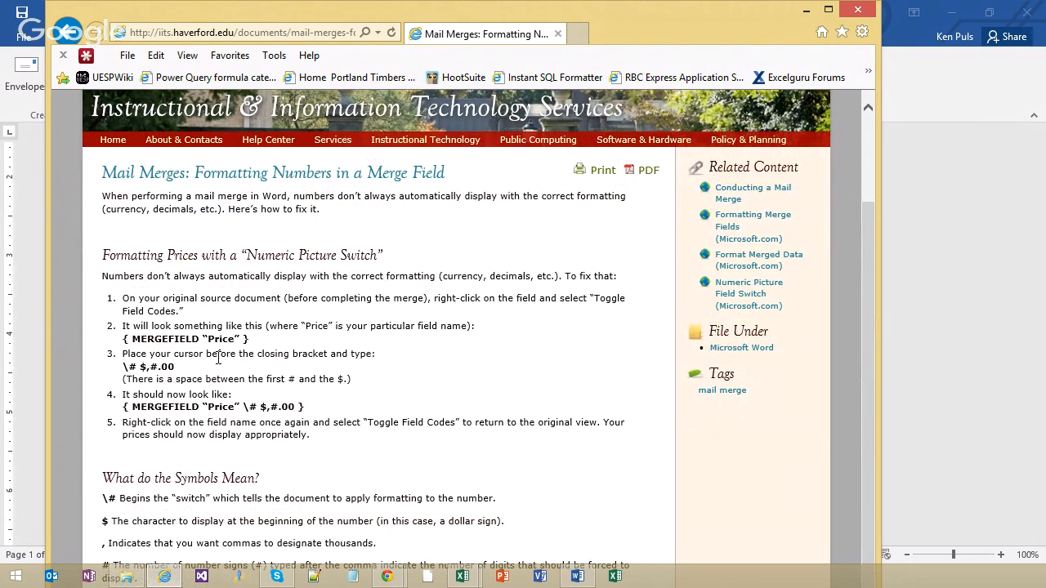
left_click_drag(176, 367, 125, 368)
key("ctrl+c")
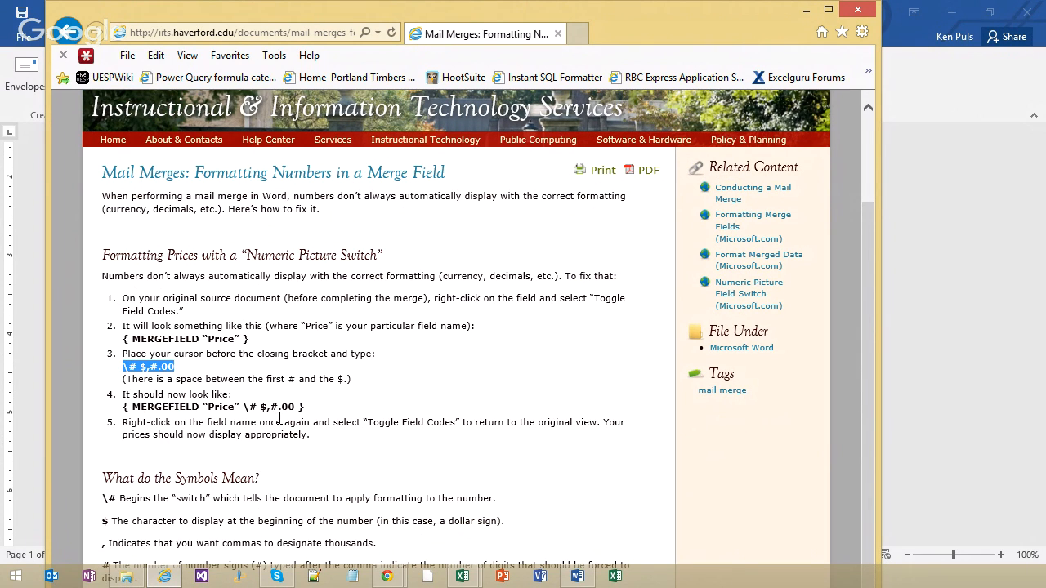
Switch to Word and add the copied numeric switch \# $,#.00 at the end of the Total_Balance field code
left_click(902, 29)
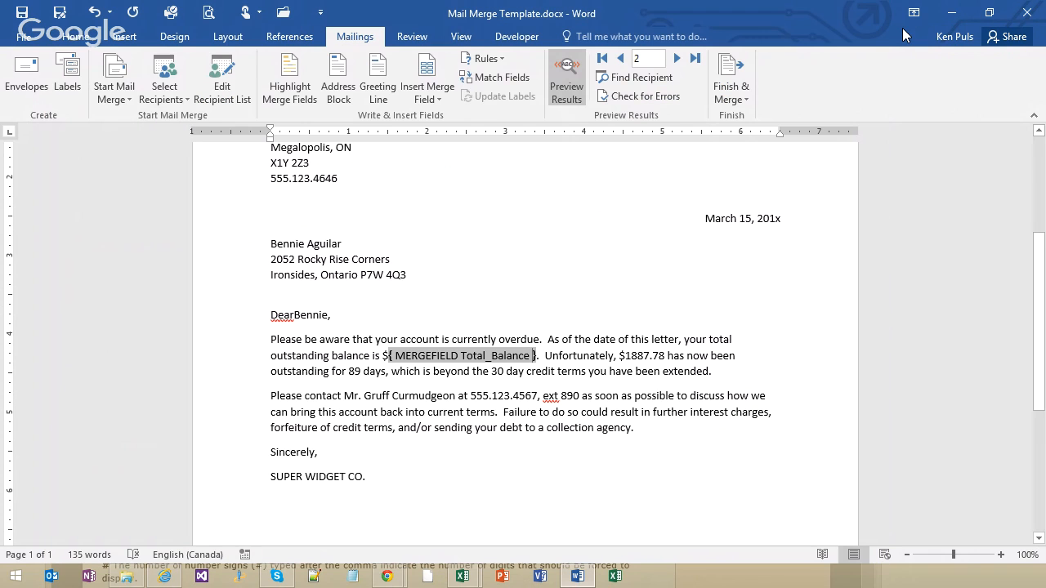
left_click(533, 357)
left_click(606, 341)
key("ctrl+v")
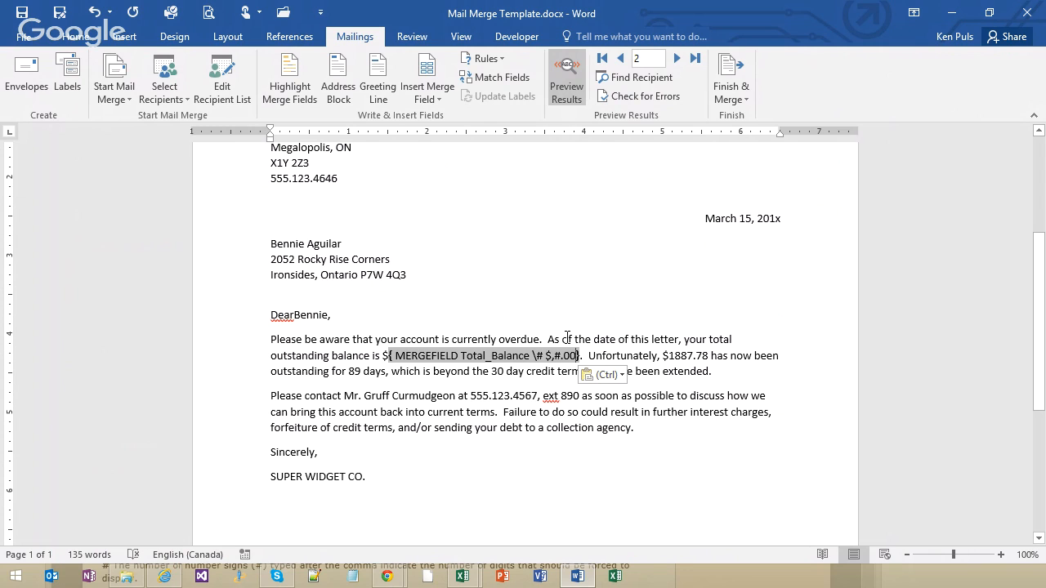
Return the Total_Balance field to its result view, update it, and delete the extra dollar sign before it
right_click(489, 357)
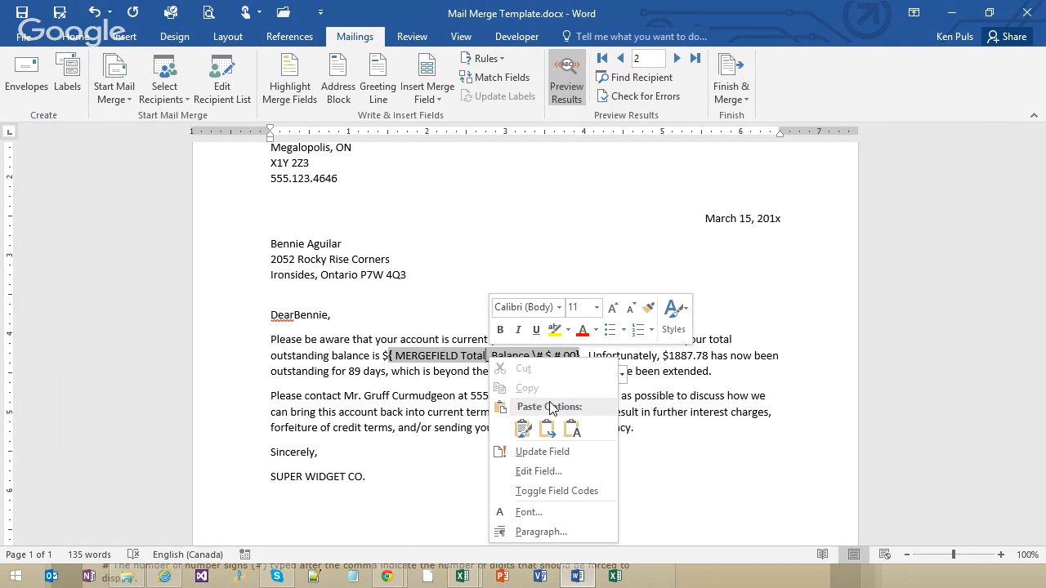
left_click(559, 492)
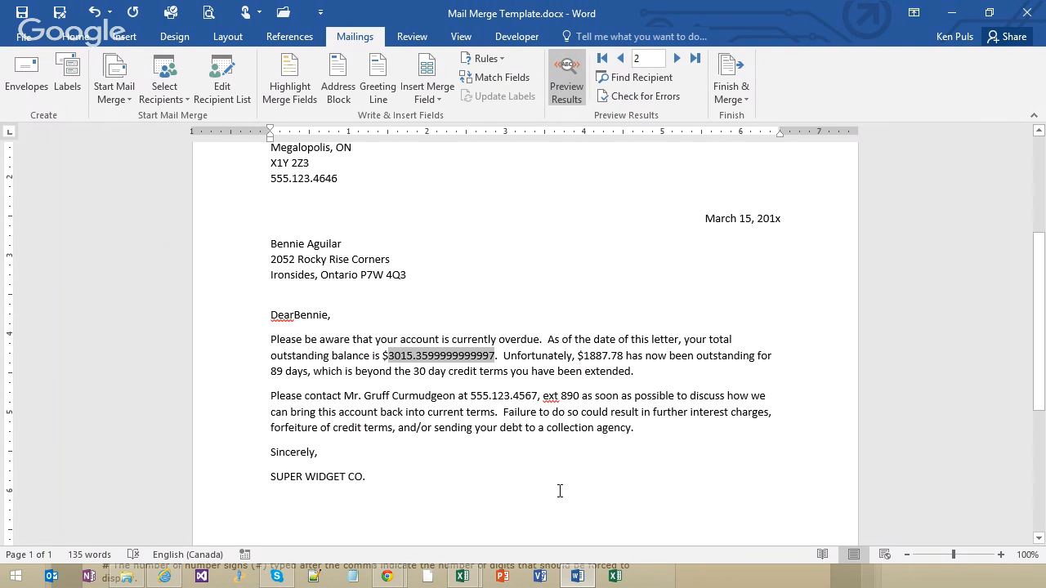
right_click(439, 359)
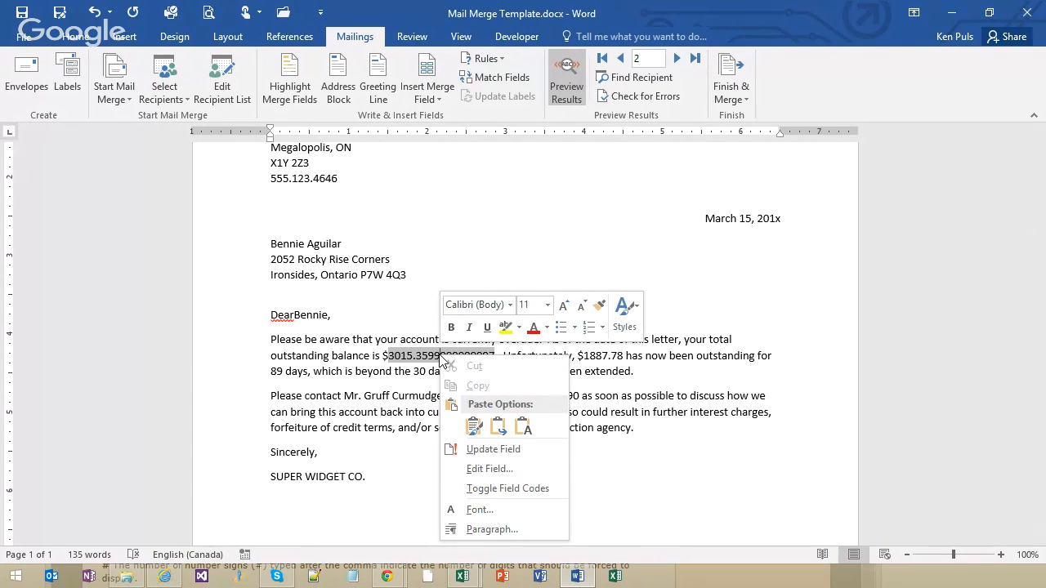
left_click(494, 450)
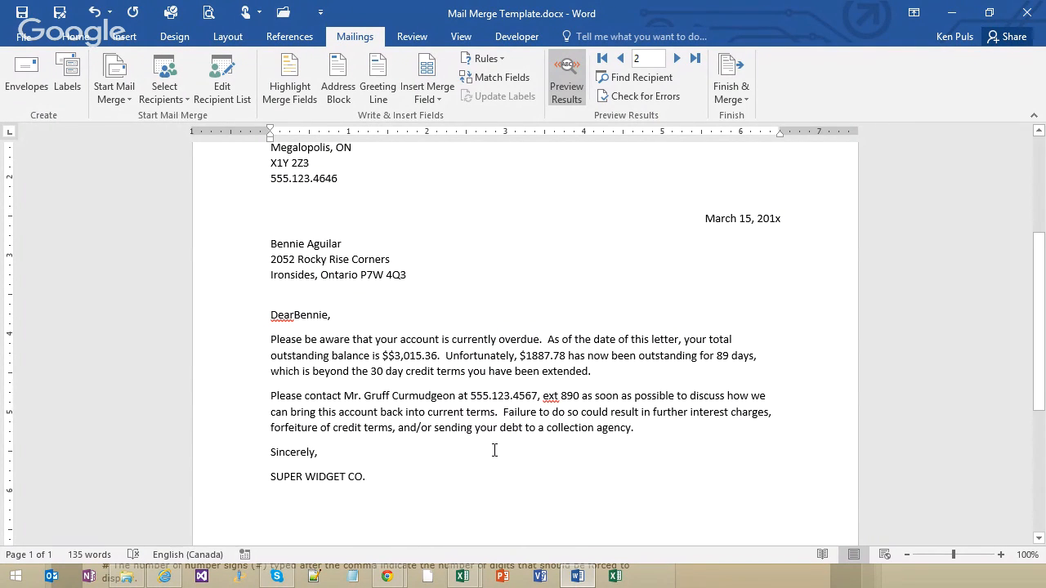
left_click(383, 356)
key("Delete")
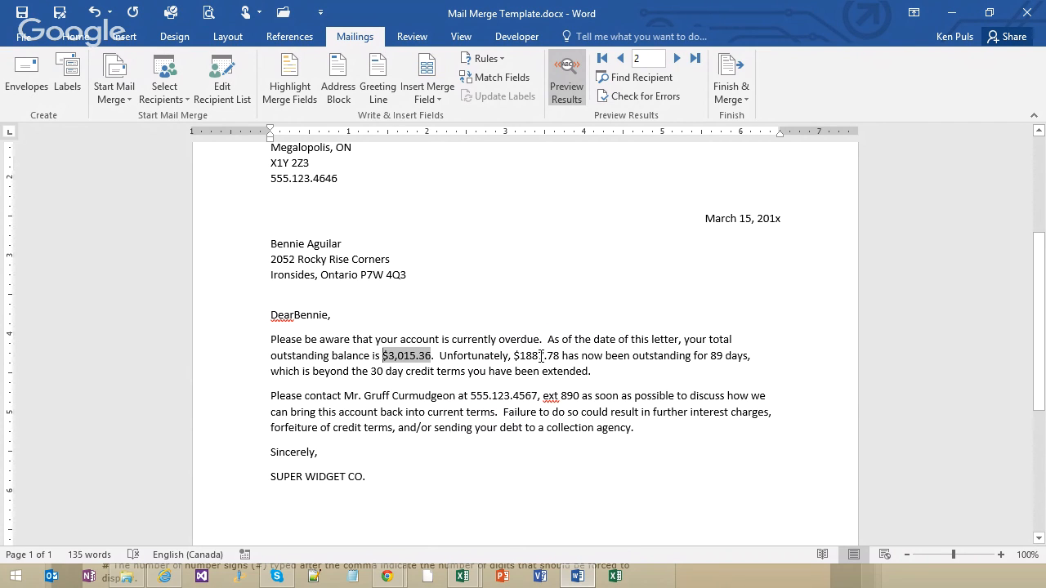
Show the Overdue amount's field code, append the switch \# $,#.00 inside it, and remove the literal dollar sign before it
right_click(540, 356)
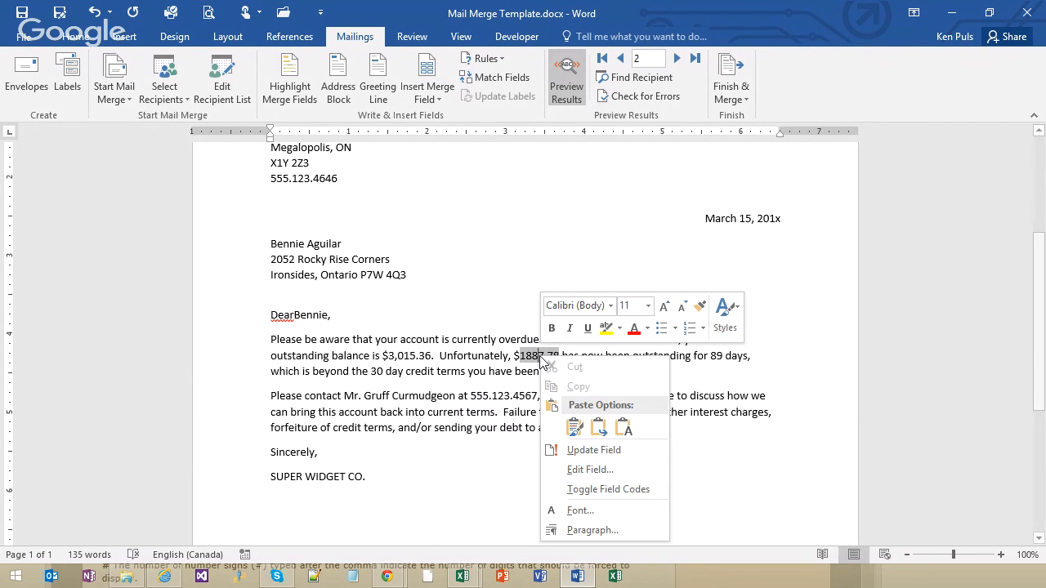
left_click(594, 490)
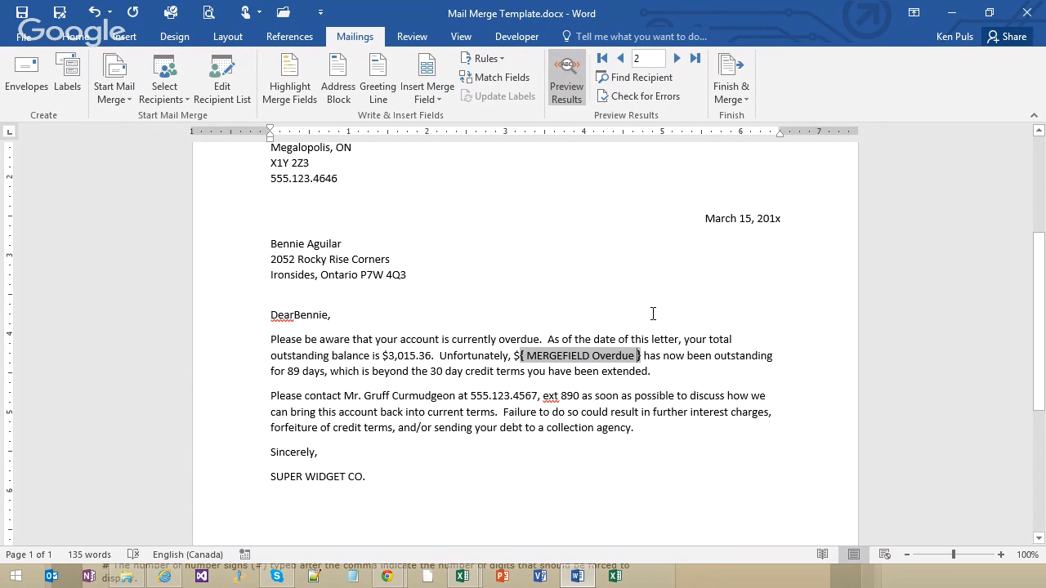
key("ctrl+v")
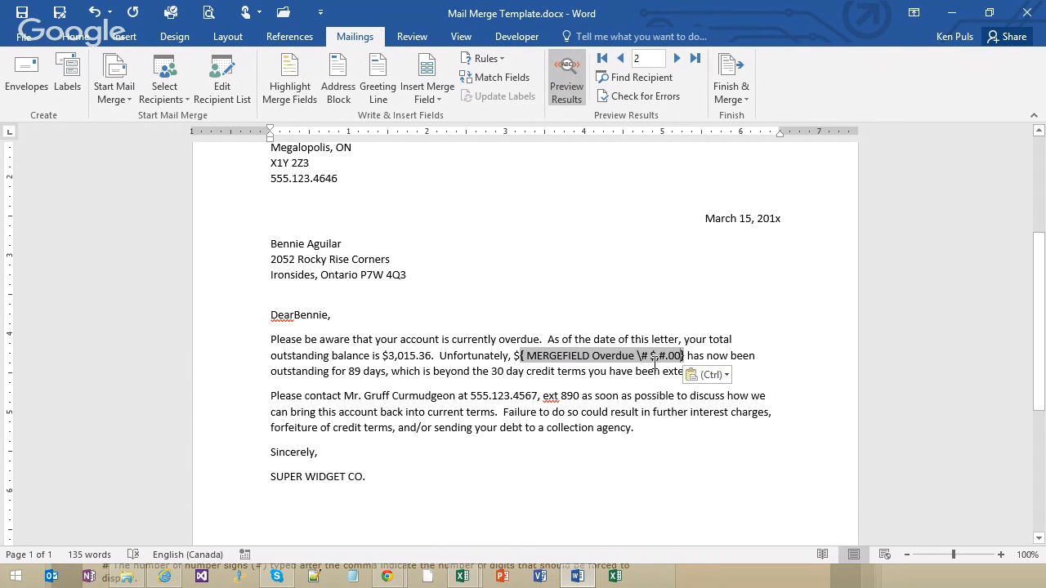
left_click(516, 355)
key("BackSpace")
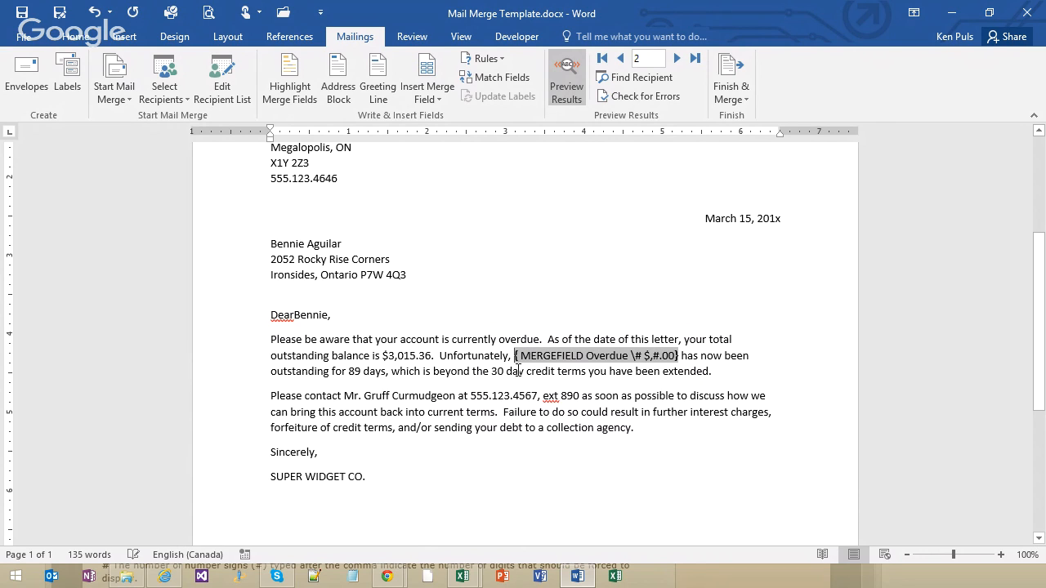
Return the Overdue field to its result view and update it to apply the currency format
right_click(562, 356)
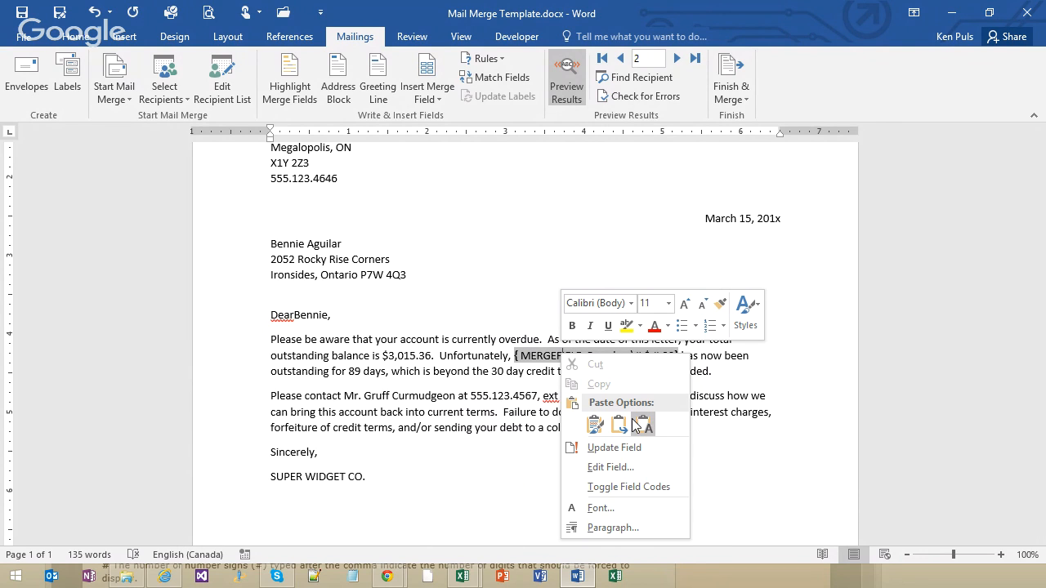
left_click(635, 487)
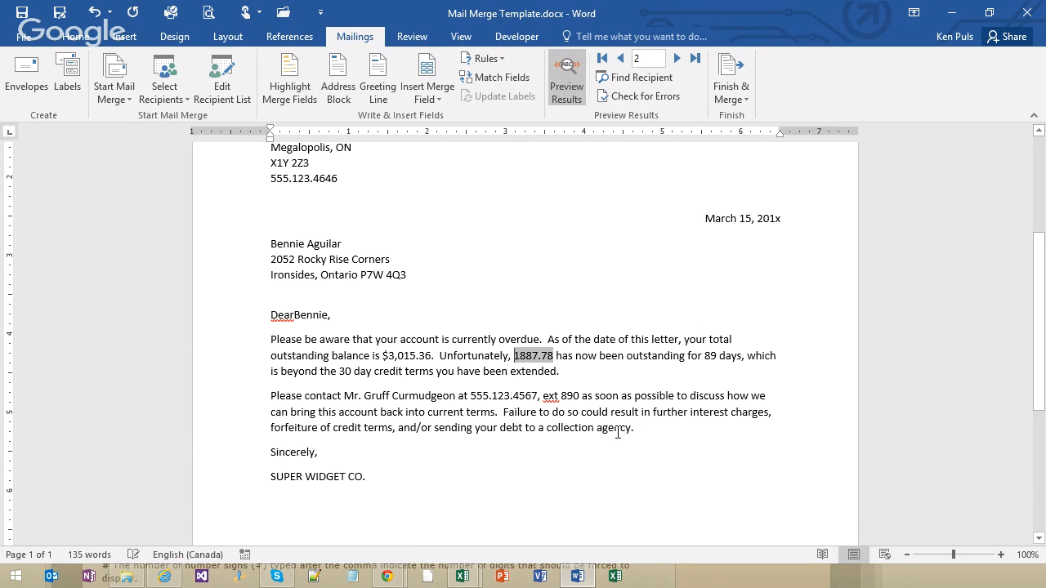
right_click(541, 360)
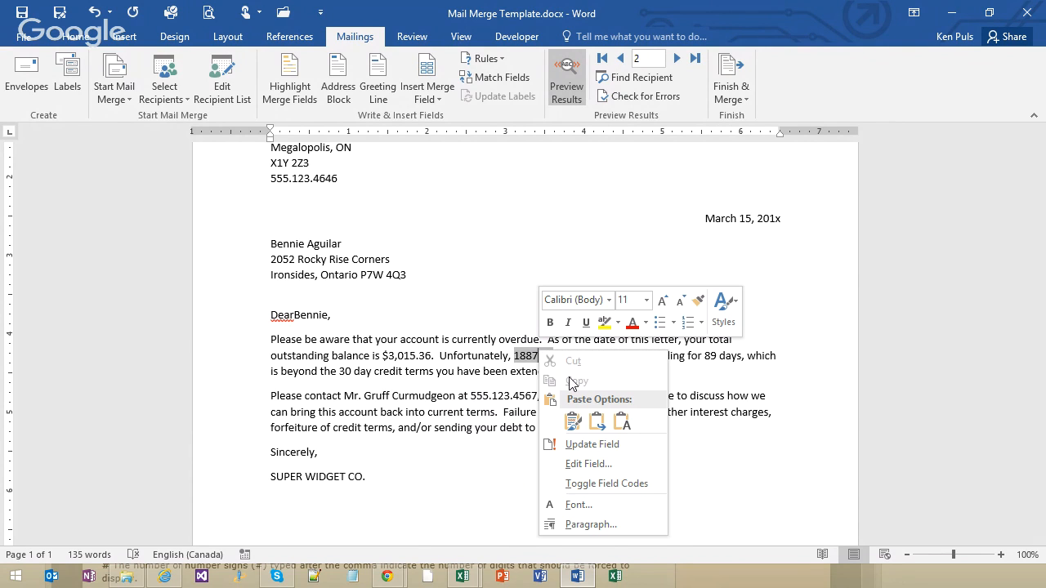
left_click(602, 446)
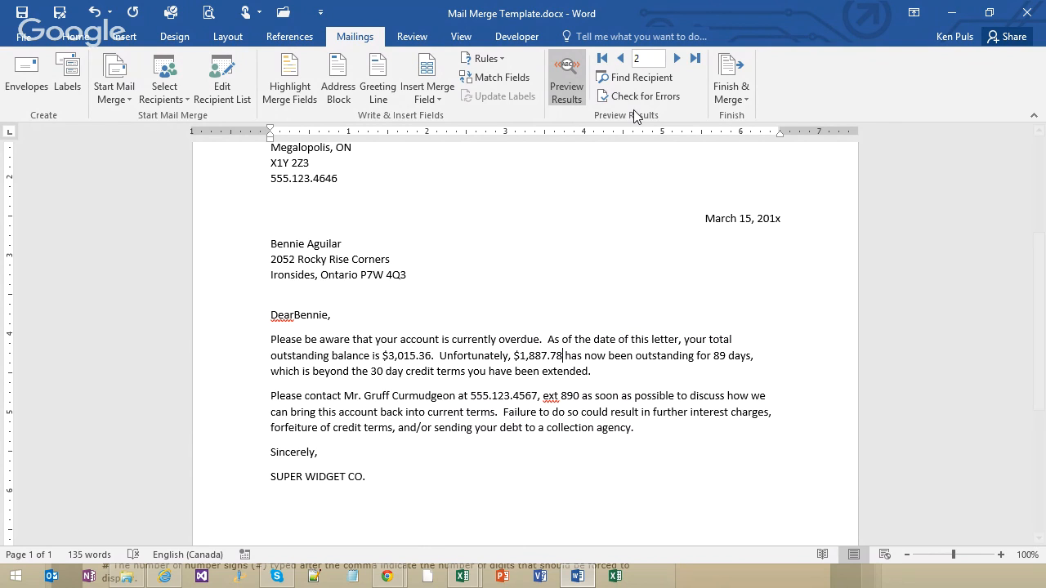
Advance the letter preview to record 5 and insert a space between "Dear" and the first name field
left_click(678, 59)
left_click(678, 58)
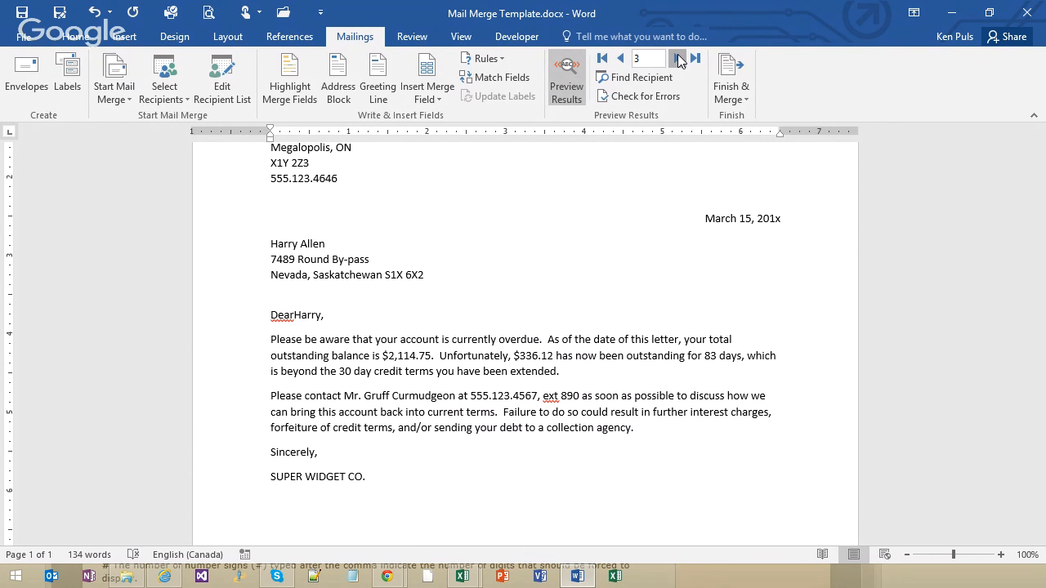
left_click(679, 59)
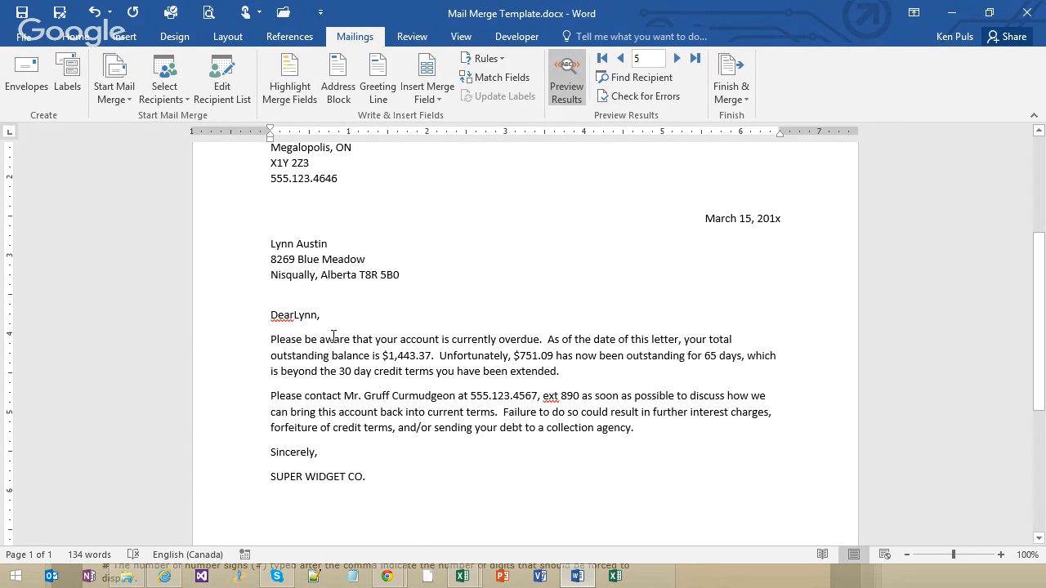
left_click(296, 317)
left_click(437, 371)
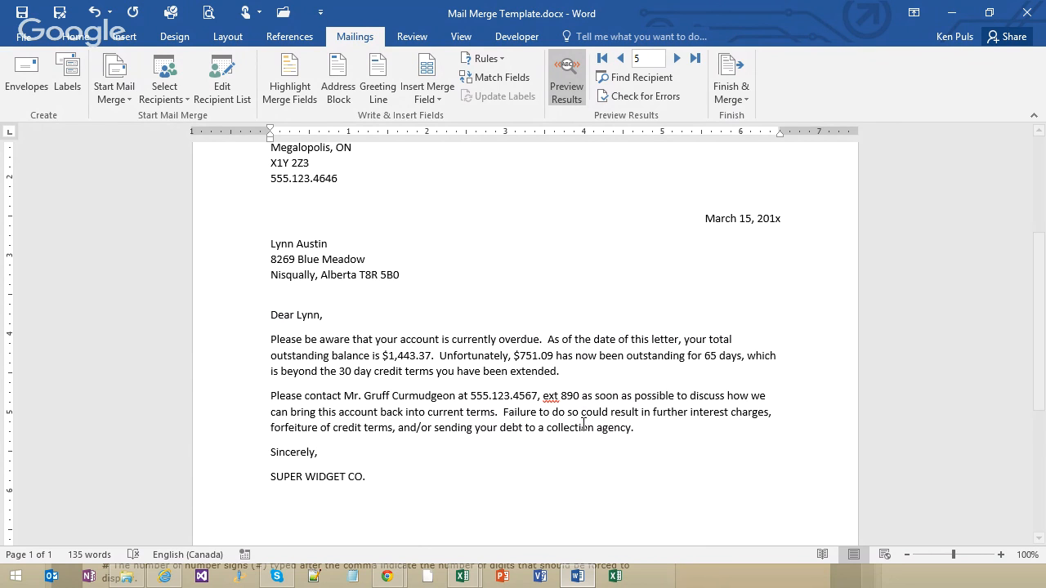
Review the customer list in the Mail Merge - Overdue Customers workbook in Excel and minimize it to return to the letter
mouse_move(465, 580)
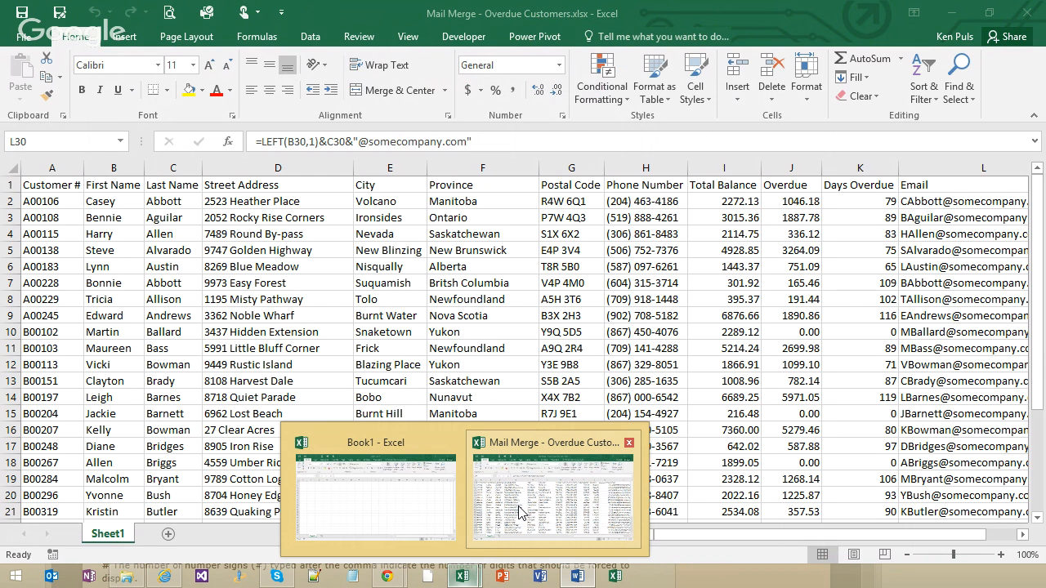
left_click(520, 512)
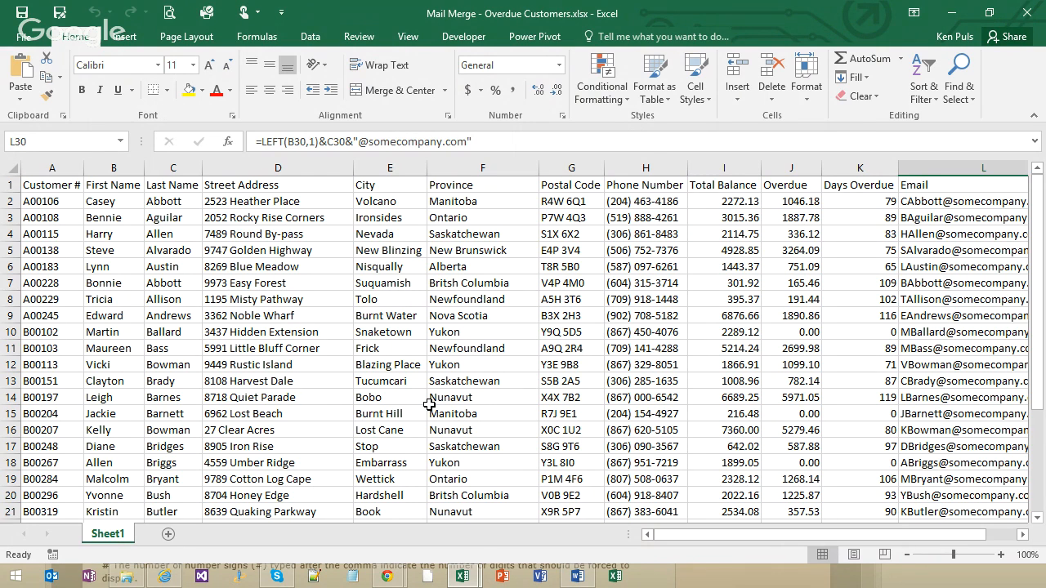
left_click(953, 10)
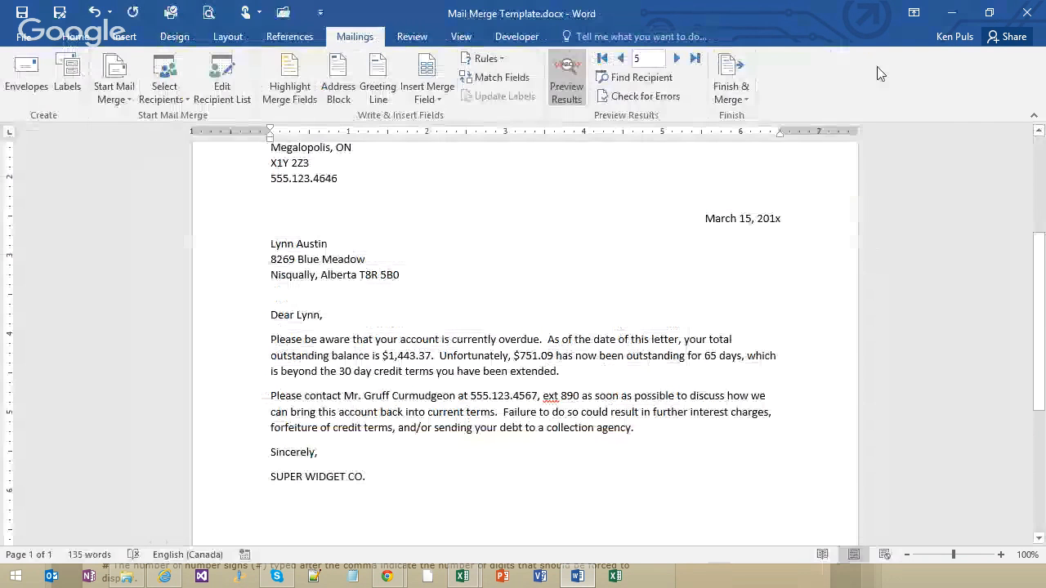
Finish the merge by generating individual letters for all records in a new document
left_click(738, 98)
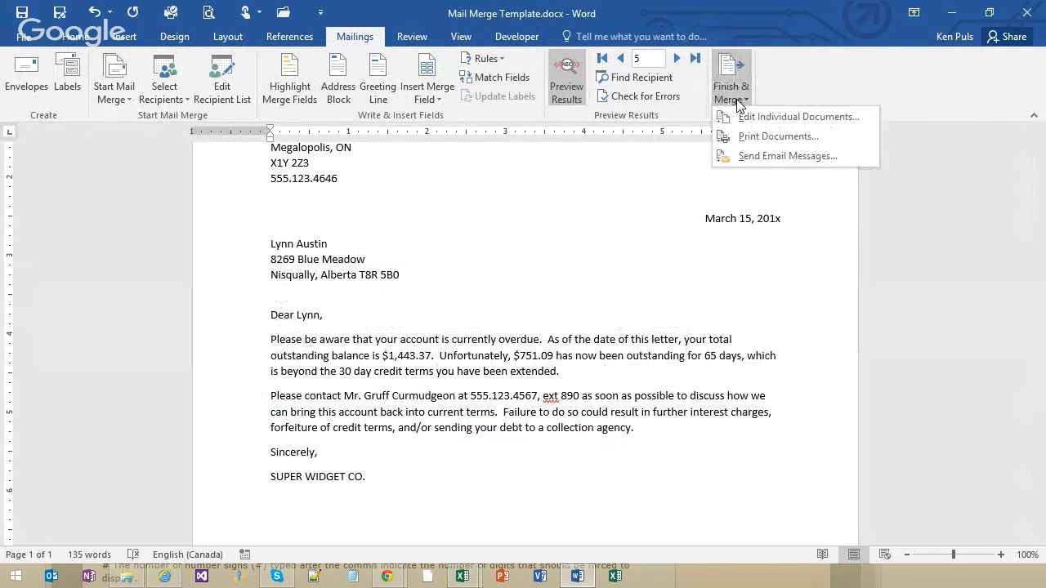
left_click(769, 124)
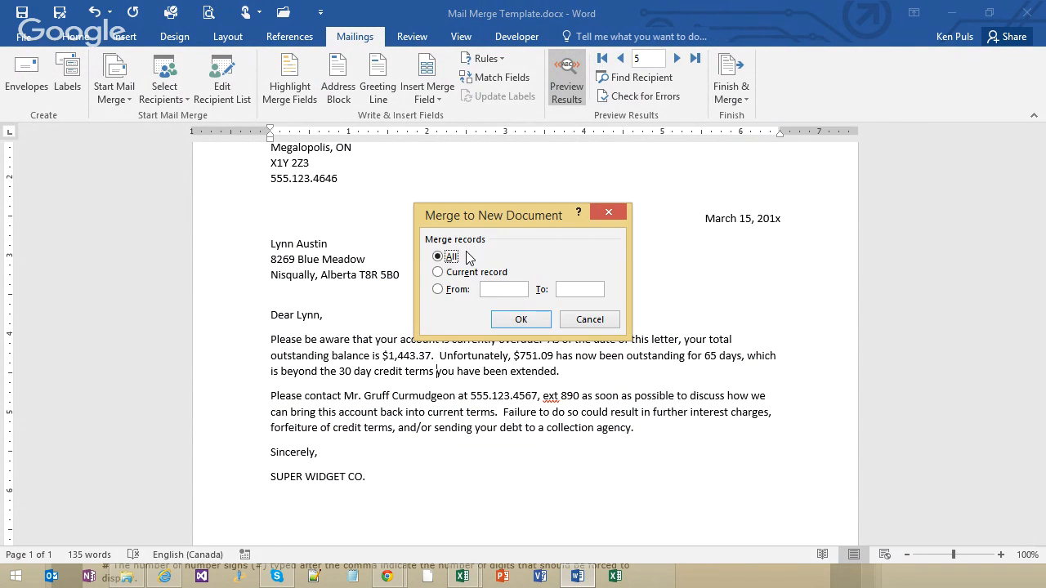
left_click(534, 323)
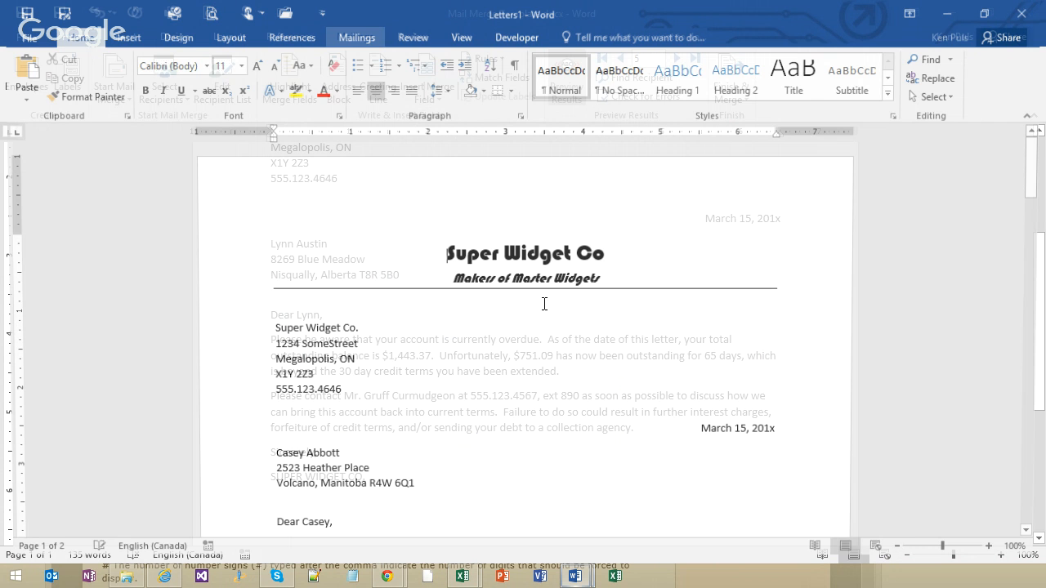
Look through the merged customer letters and close the Letters1 document without saving
scroll(637, 420, "down", 10)
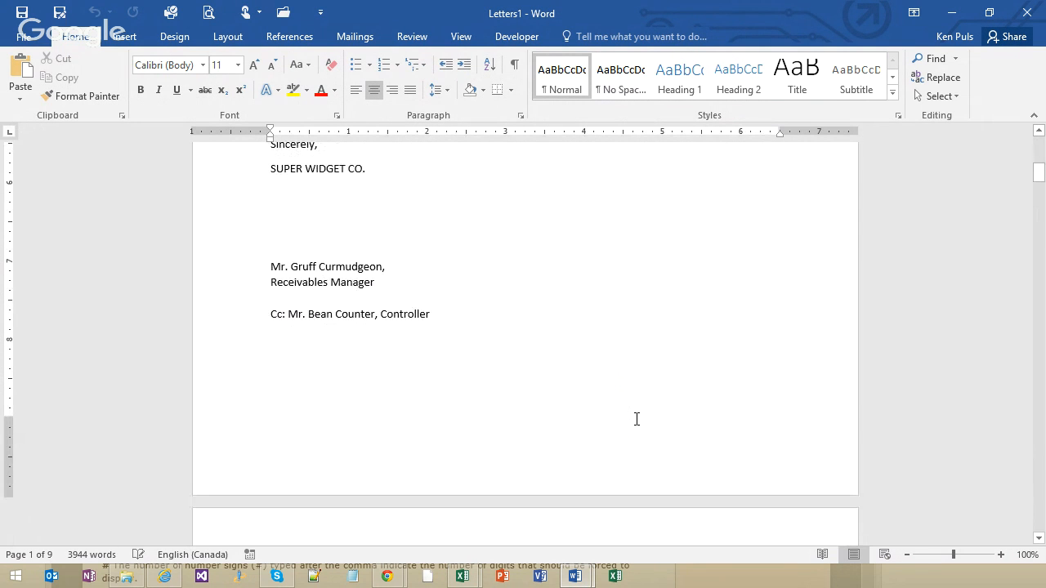
scroll(636, 419, "down", 10)
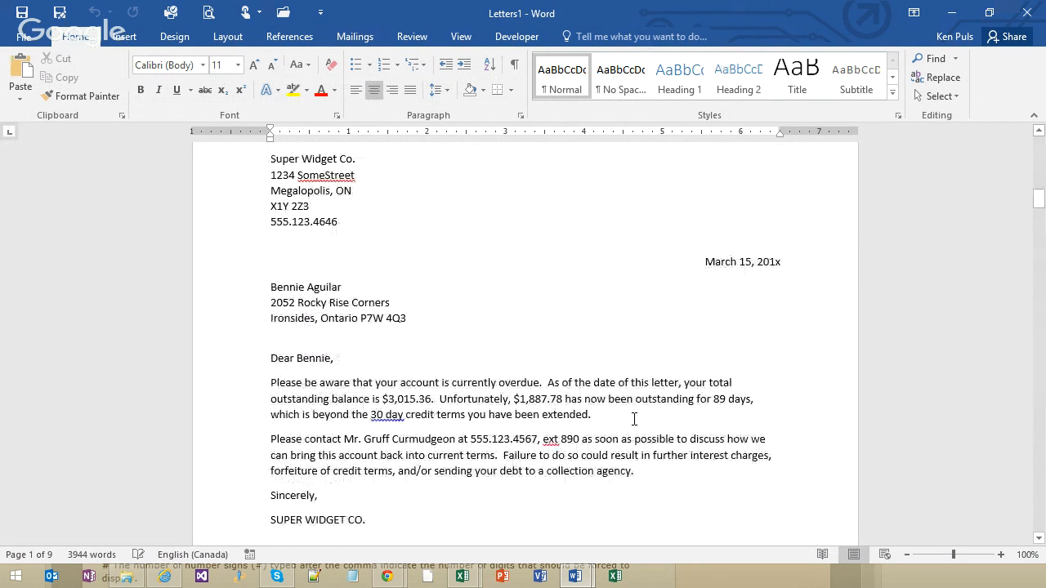
scroll(634, 420, "up", 5)
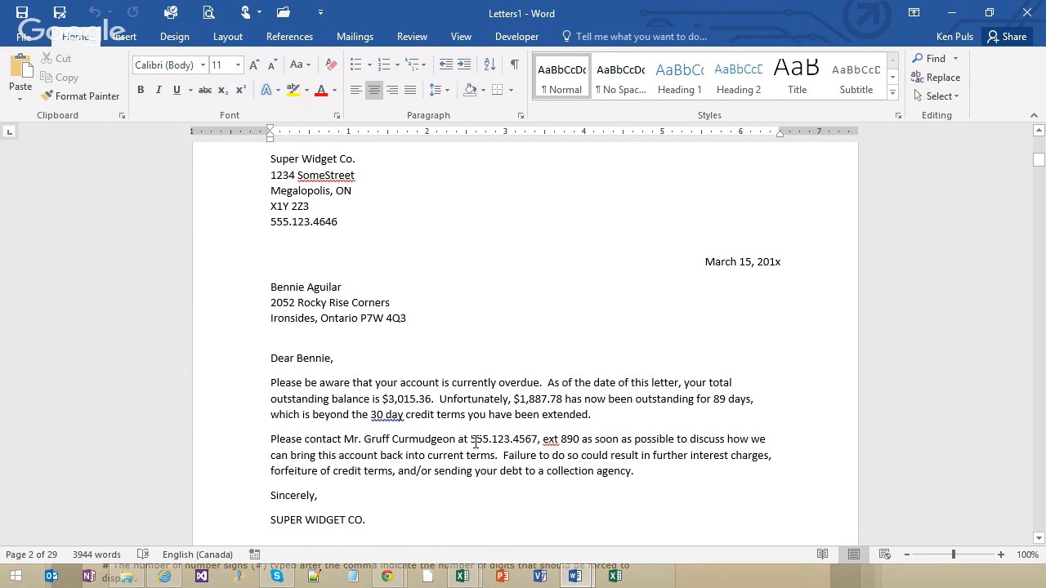
left_click(1025, 20)
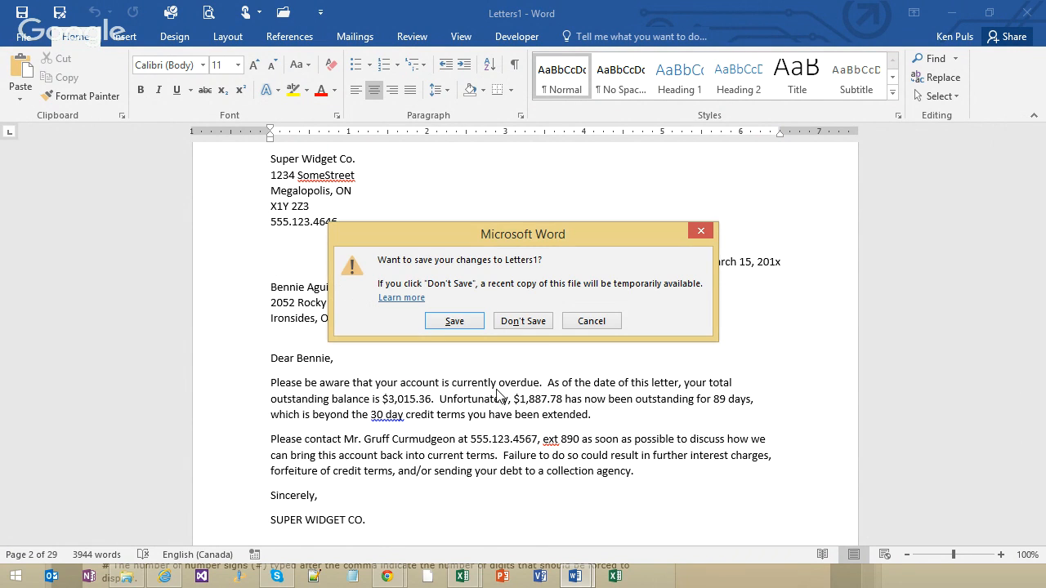
left_click(523, 322)
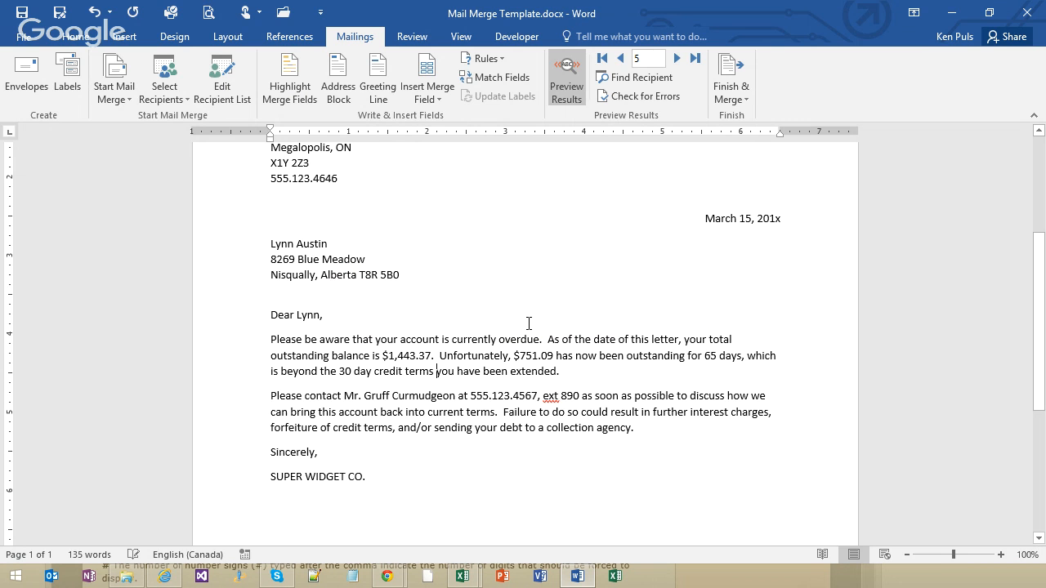
left_click(732, 90)
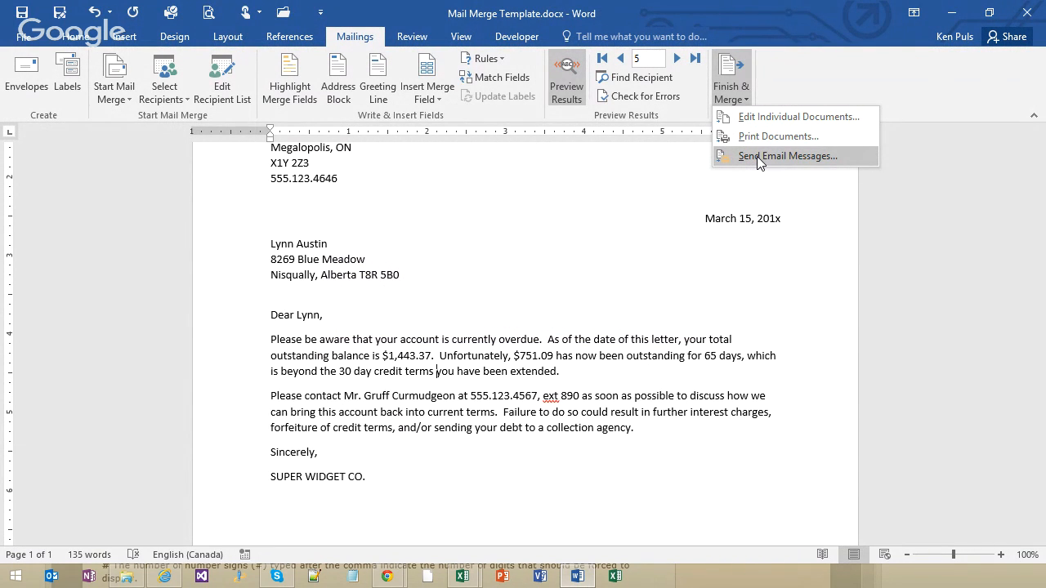
left_click(711, 7)
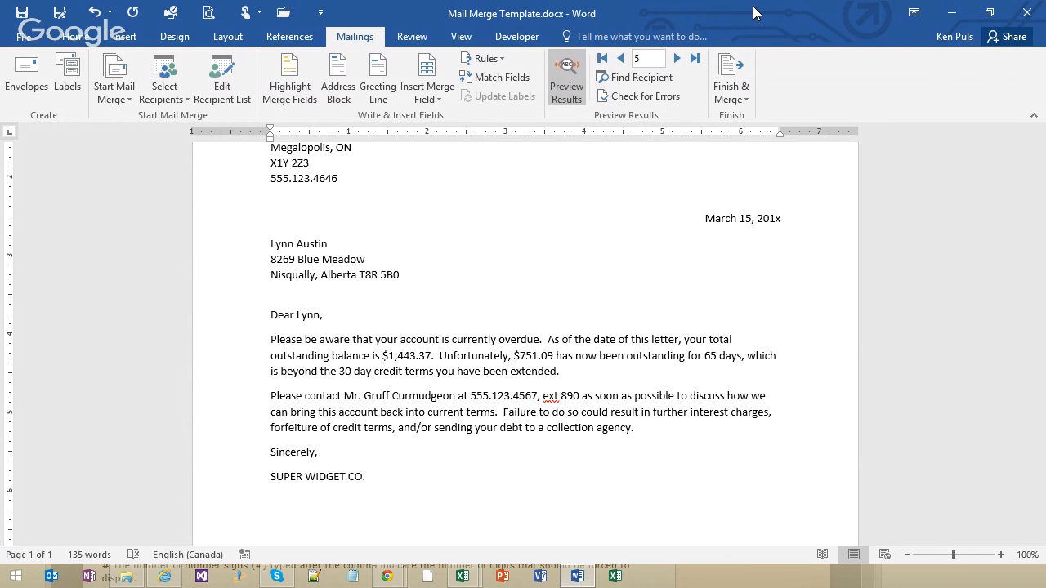
Close the Mail Merge Template letter without saving and close the web page on formatting numbers in merge fields
left_click(1027, 13)
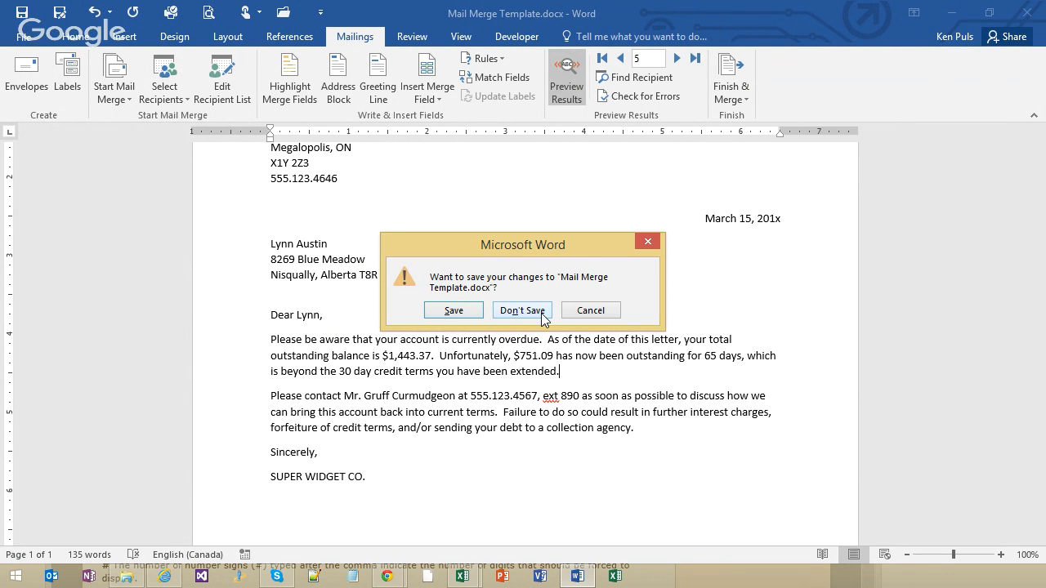
left_click(522, 310)
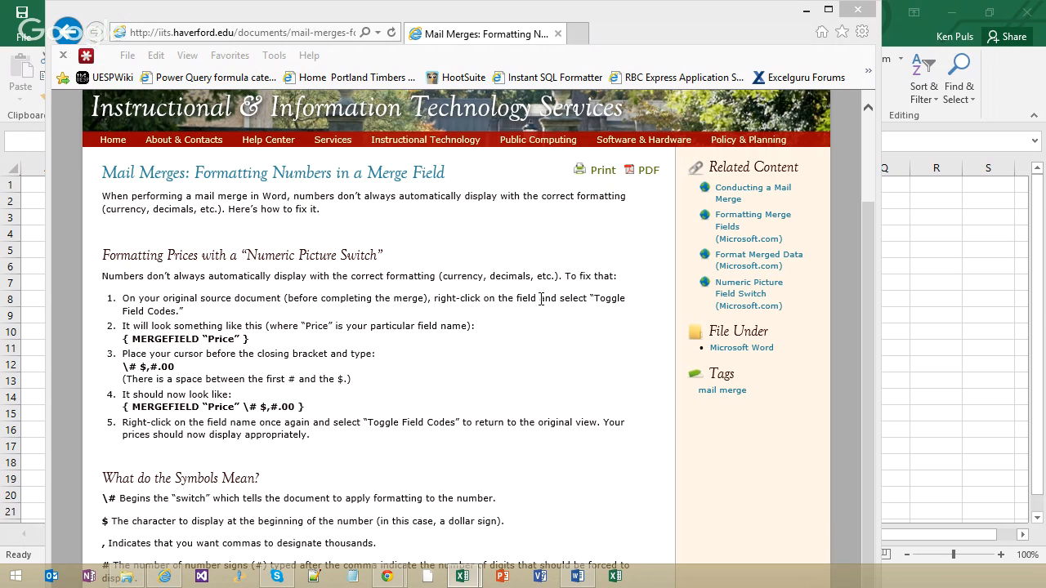
left_click(858, 9)
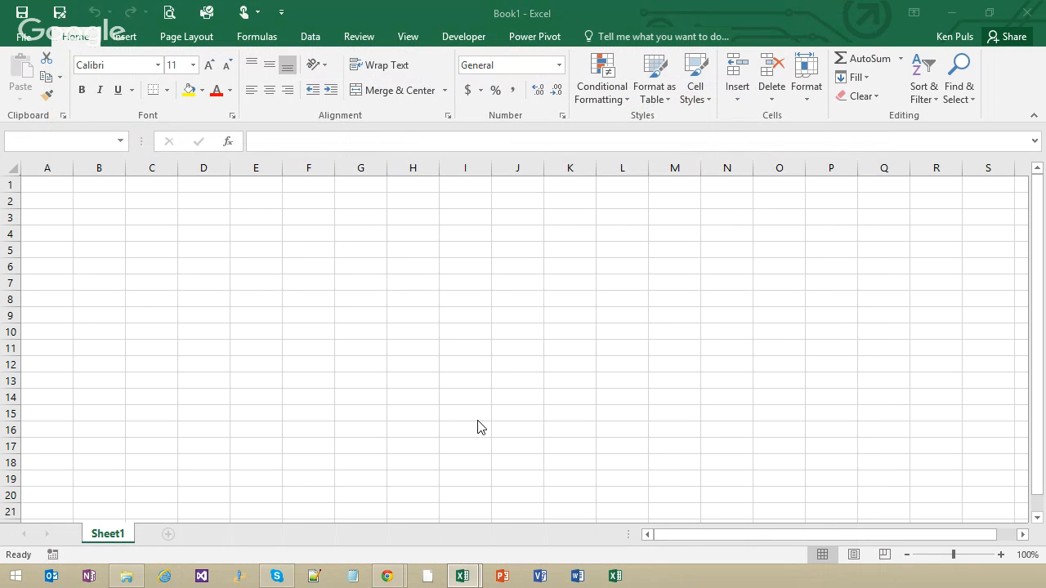
Close the Mail Merge - Overdue Customers workbook in Excel without saving its changes
mouse_move(463, 576)
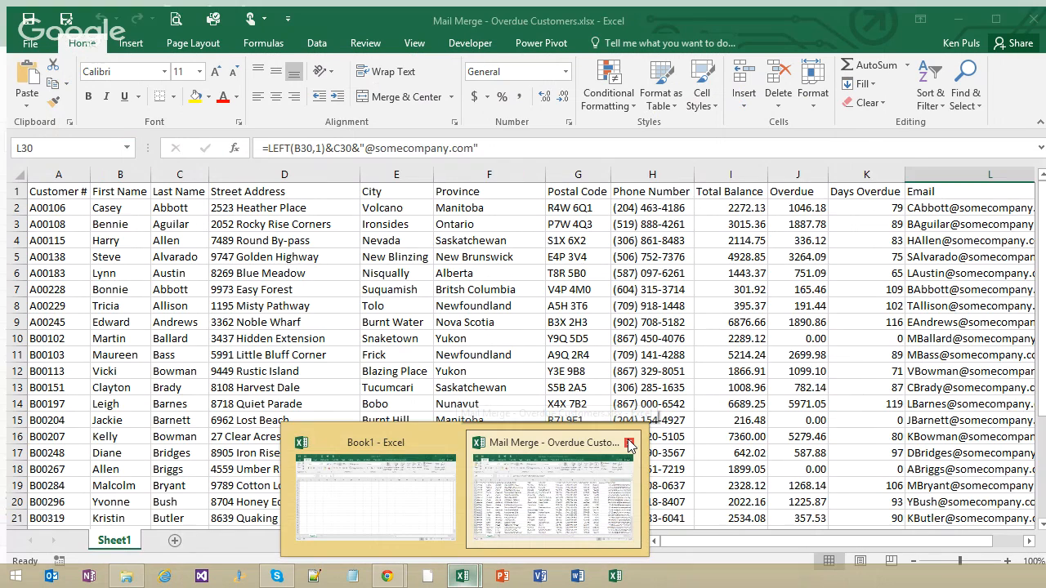
left_click(629, 448)
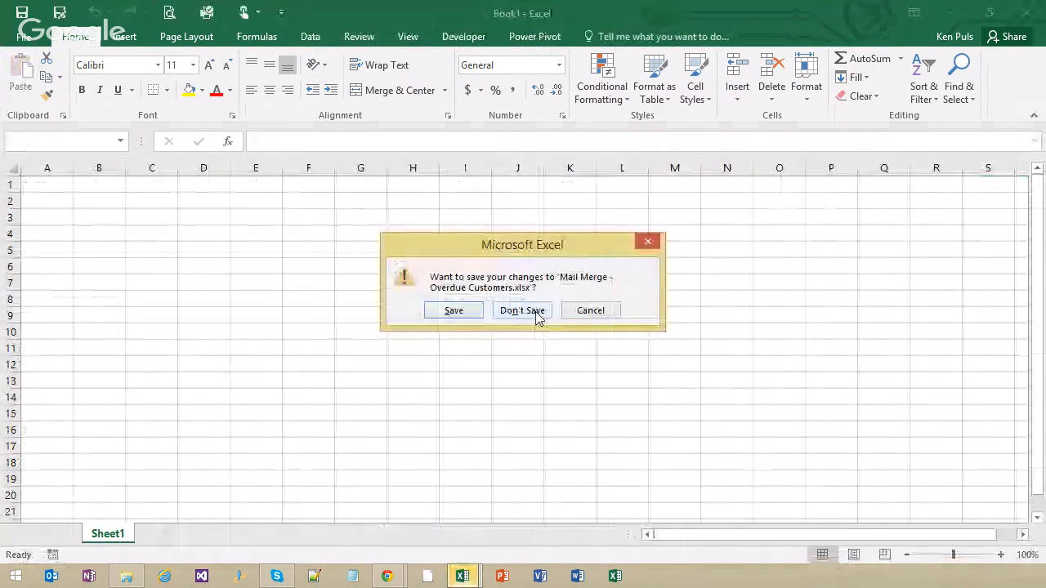
left_click(537, 315)
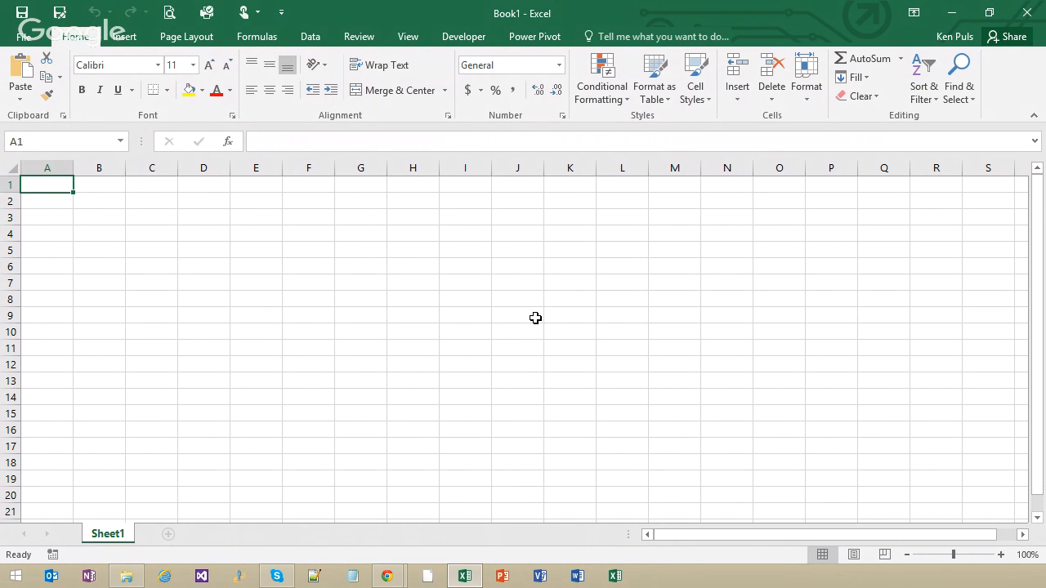
Open Continuity Schedule.xlsx from the Webcast folder
left_click(29, 35)
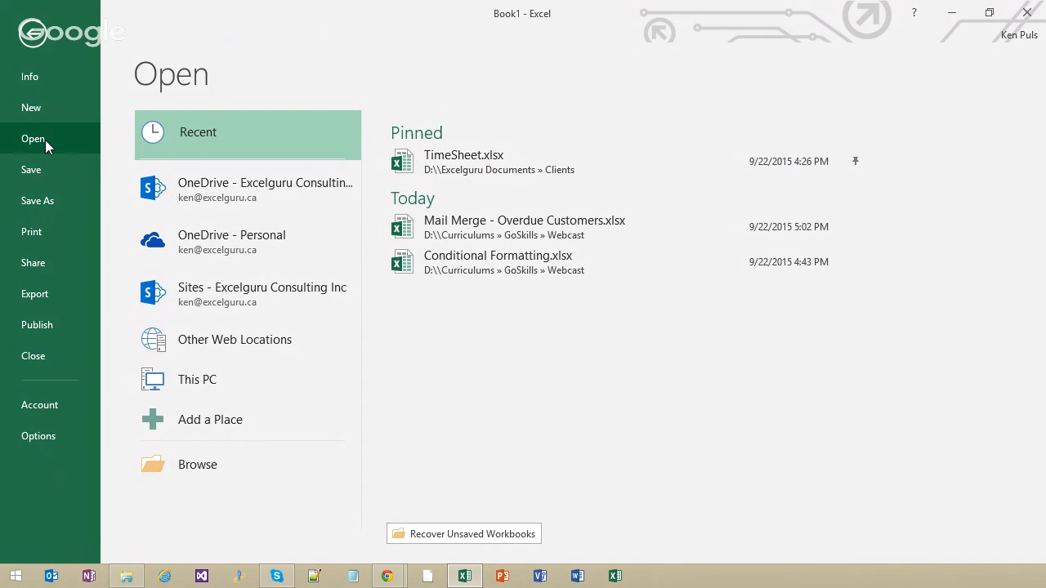
left_click(200, 465)
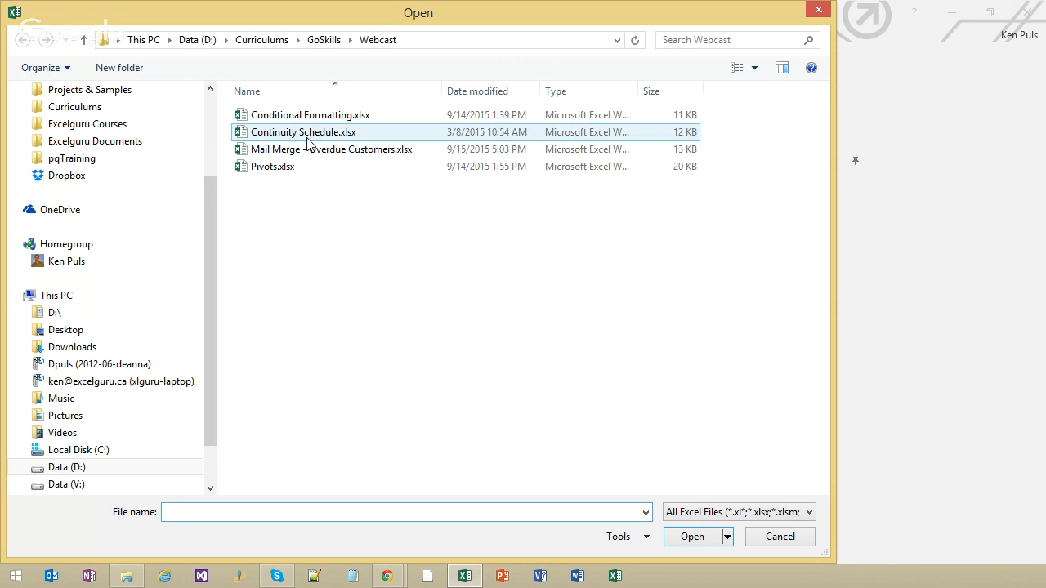
double_click(308, 137)
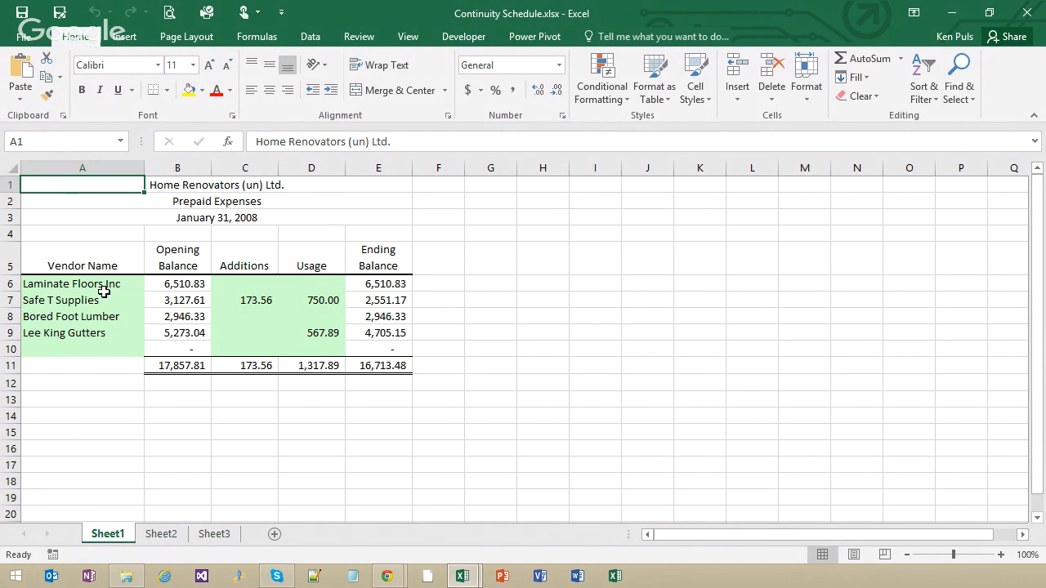
Review the vendor name, opening balance, additions and usage columns of the prepaid expenses schedule
left_click_drag(103, 285, 103, 345)
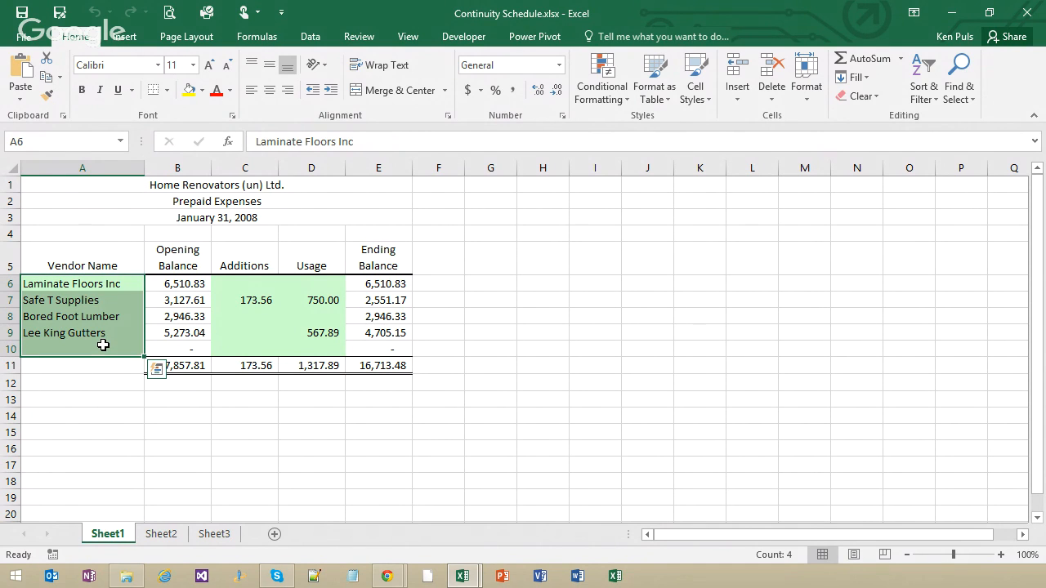
left_click_drag(182, 286, 180, 349)
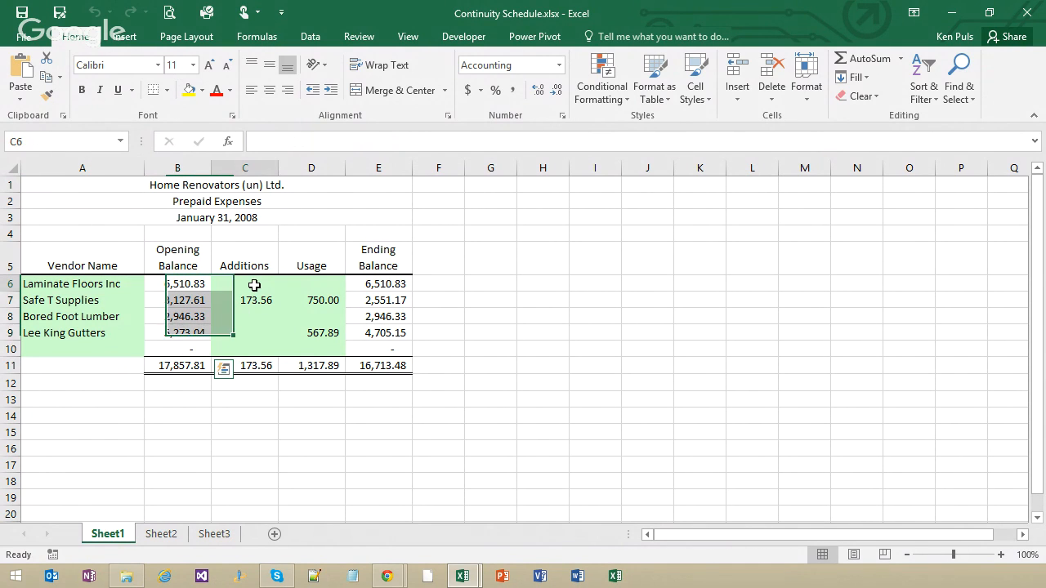
left_click_drag(221, 284, 245, 350)
left_click_drag(317, 285, 318, 344)
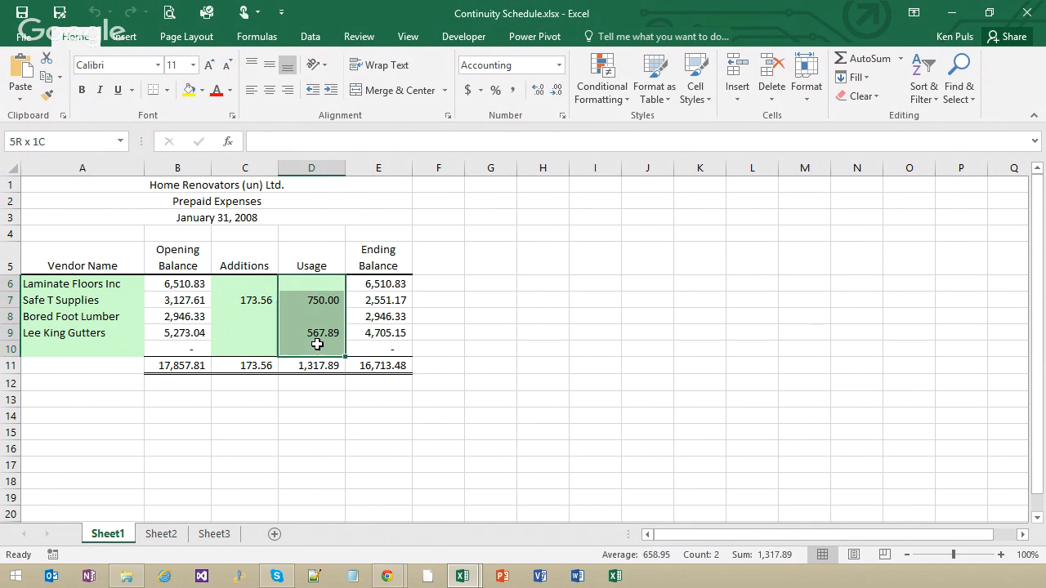
Copy the vendors' ending balances in E6:E10 and paste them as values into the Opening Balance column from B6
left_click_drag(378, 285, 377, 349)
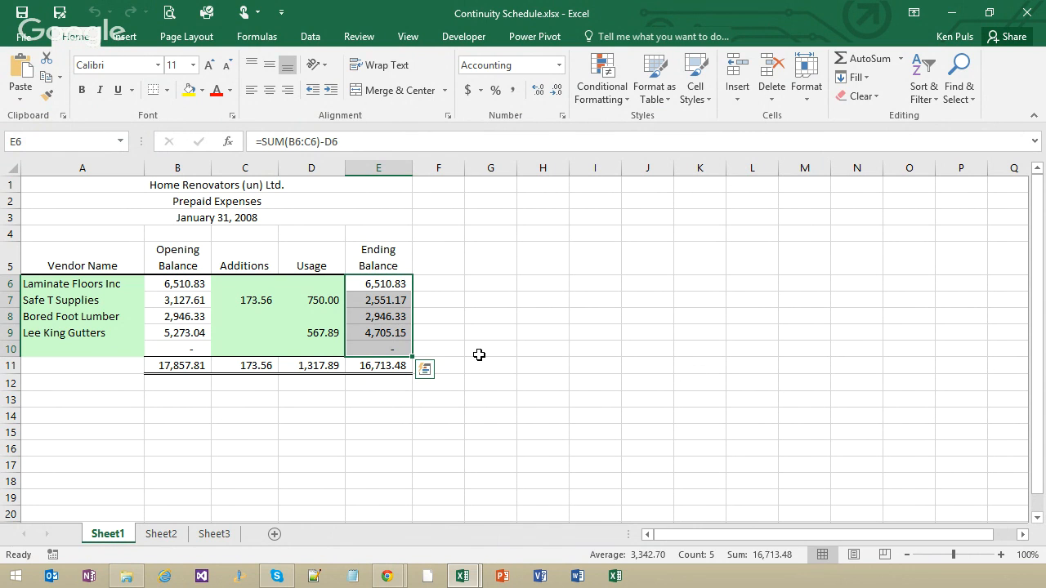
right_click(395, 300)
left_click(431, 246)
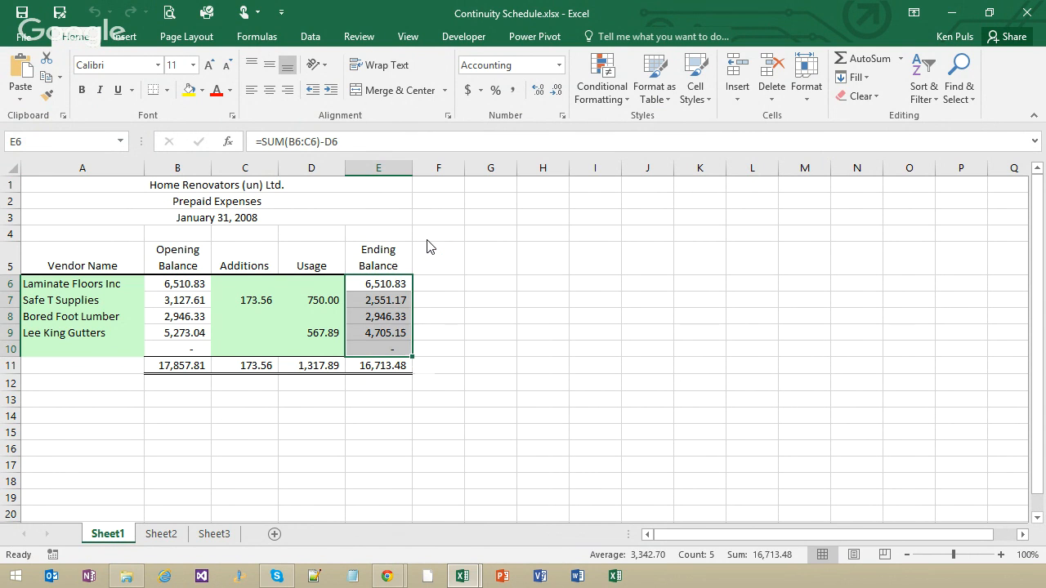
right_click(167, 284)
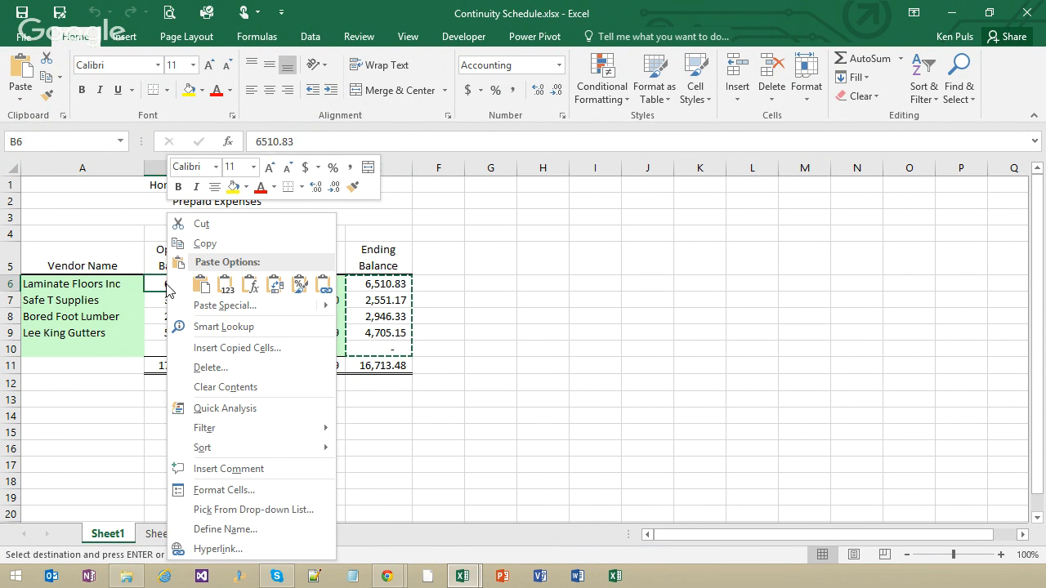
left_click(228, 284)
Clear the vendors' Additions and Usage amounts in C6:D10
left_click_drag(263, 279, 309, 348)
key("Delete")
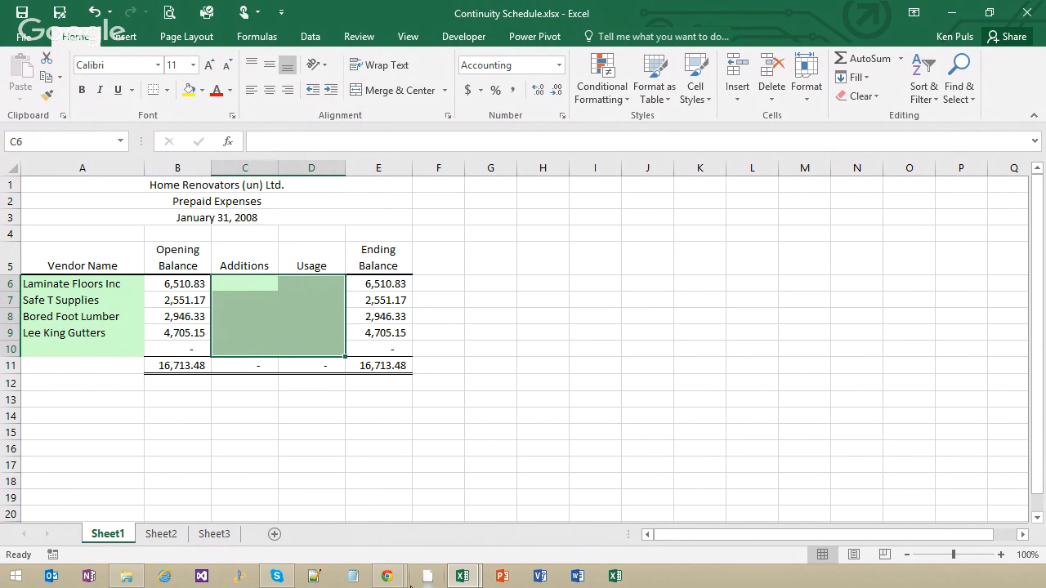
Enter =EOMONTH(A3,1) in cell A4 to calculate the following month end
left_click(82, 233)
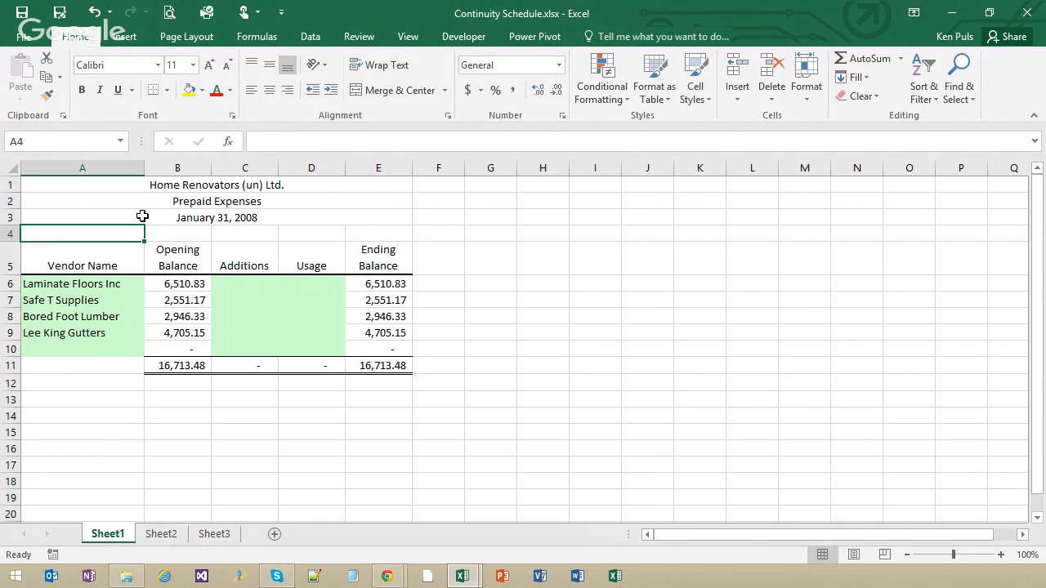
type("=eom")
key("Tab")
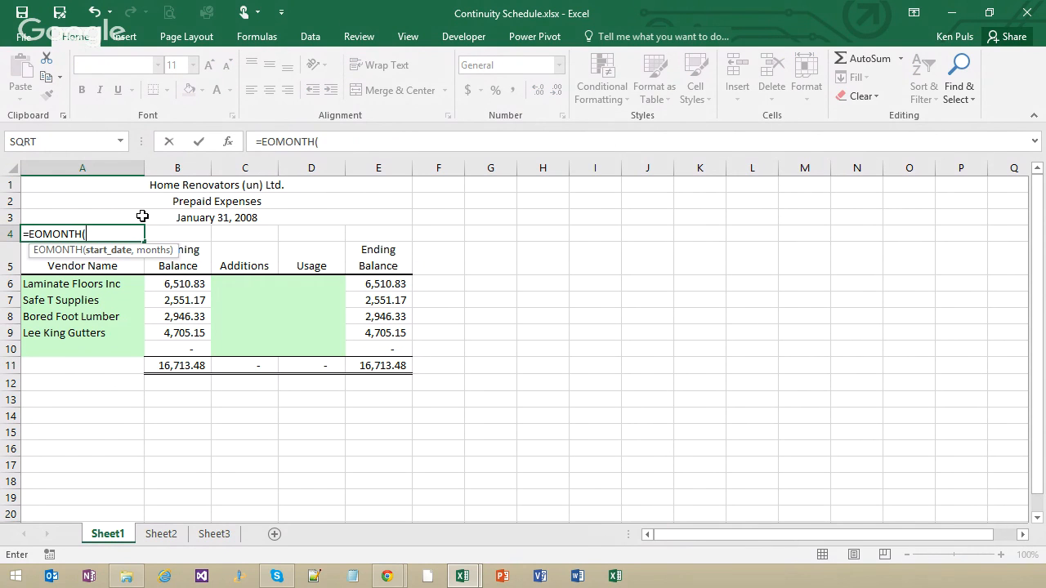
type("(")
key("BackSpace")
left_click(142, 215)
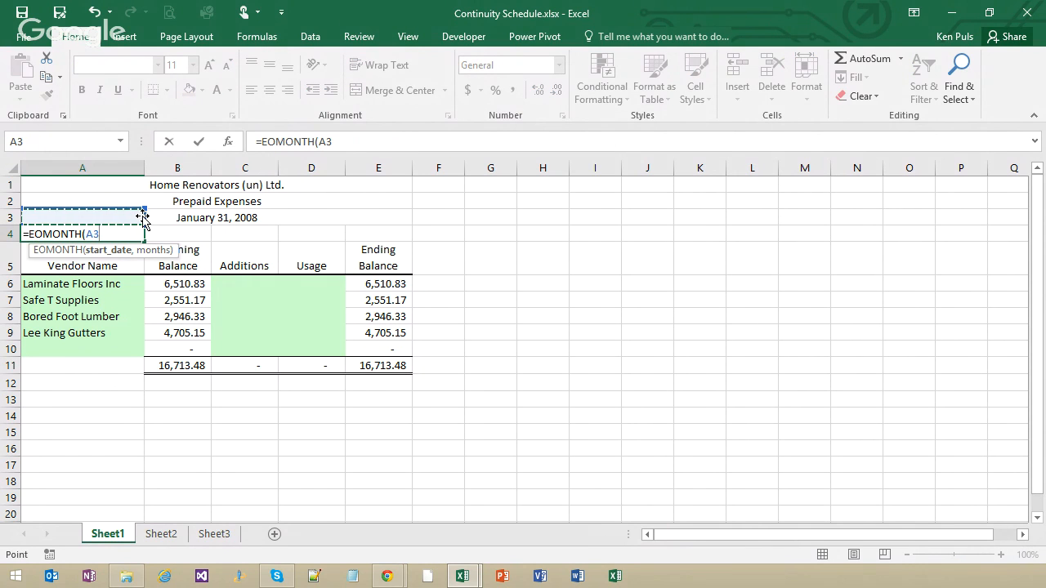
type(",1)")
key("Return")
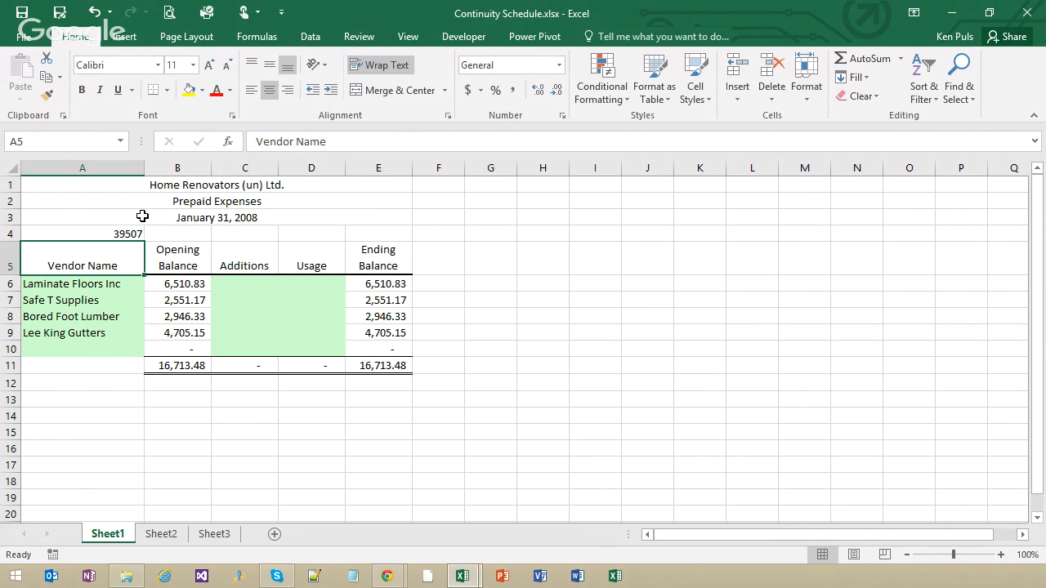
Paste the A4 month-end result as a value over the schedule date in A3 and clear the helper formula in A4
key("Up")
key("ctrl+c")
key("Up")
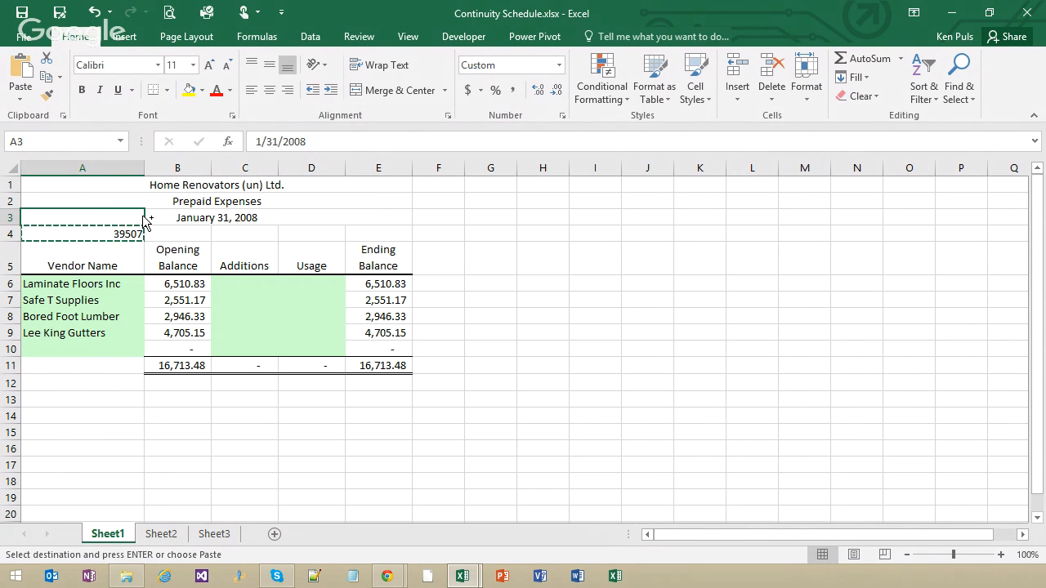
key("ctrl+alt+v")
key("v")
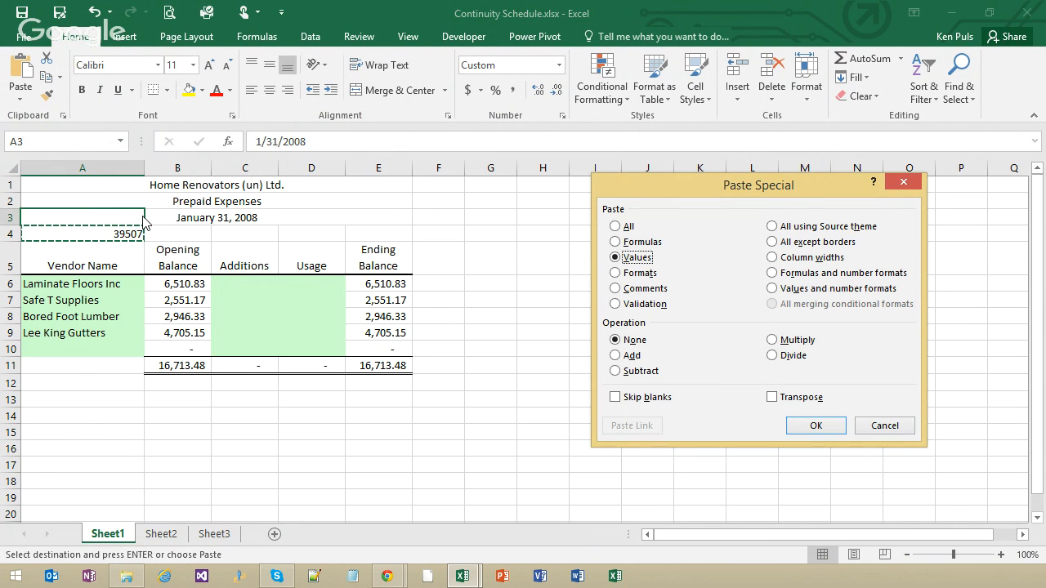
key("Return")
key("Down")
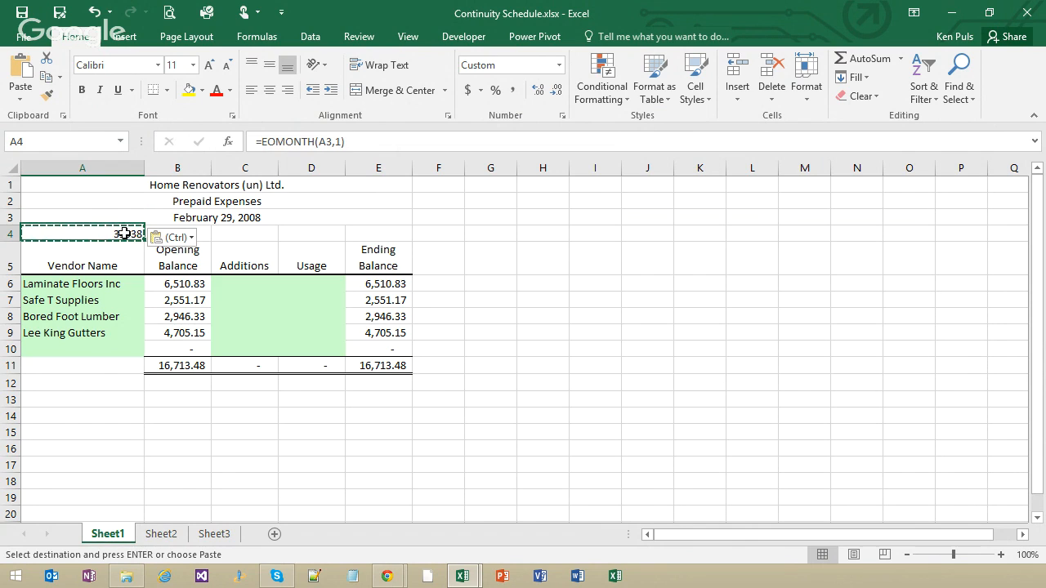
key("Delete")
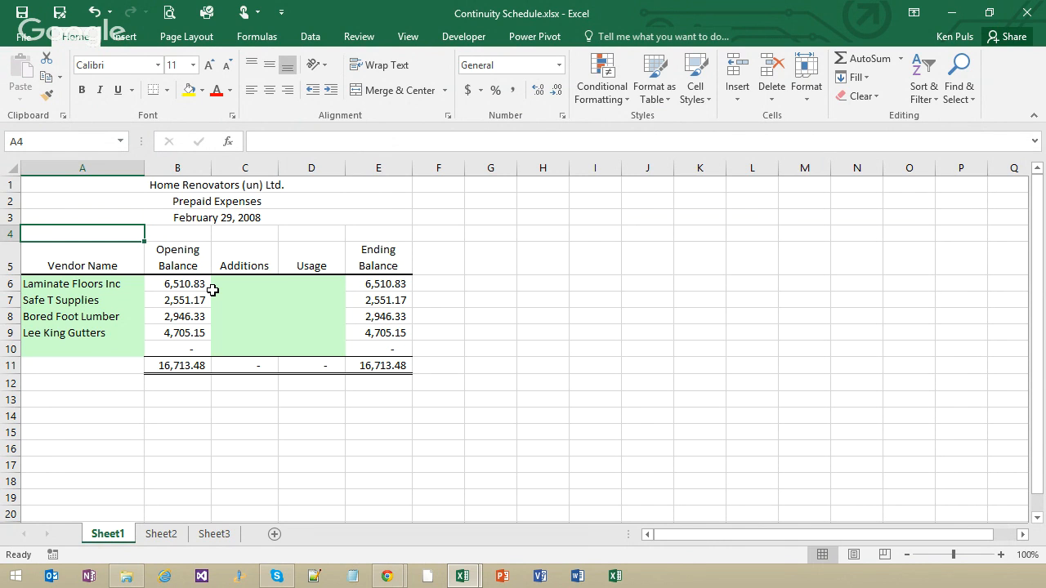
Undo the A4 formula, date change and cleared Additions and Usage cells, and cancel the pending copy selection
key("ctrl+z")
key("ctrl+z")
key("ctrl+z")
key("ctrl+z")
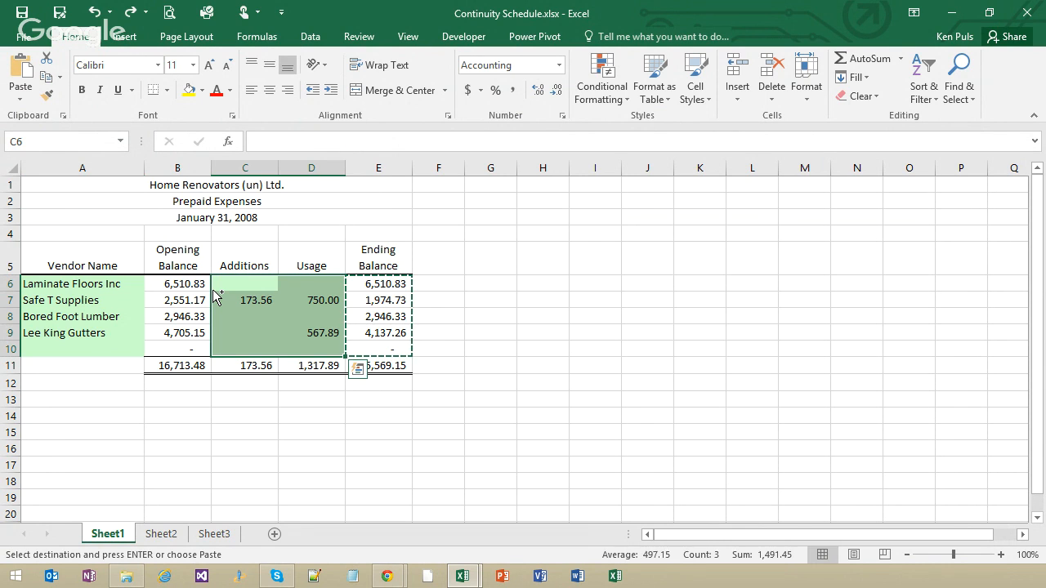
left_click(475, 284)
key("Escape")
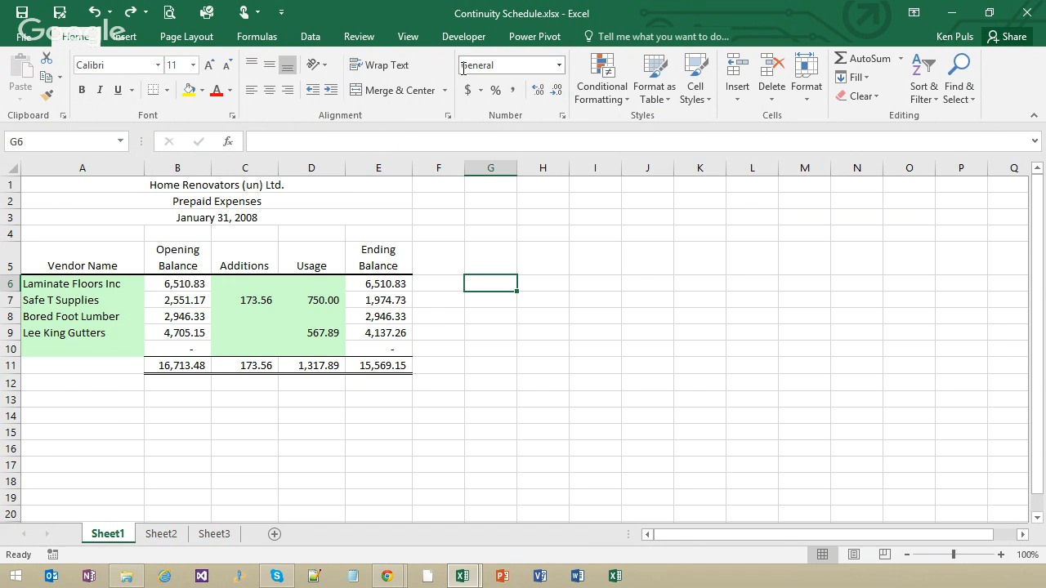
Display the Developer commands and check in the ribbon customization options that the Developer tab is enabled
left_click(464, 37)
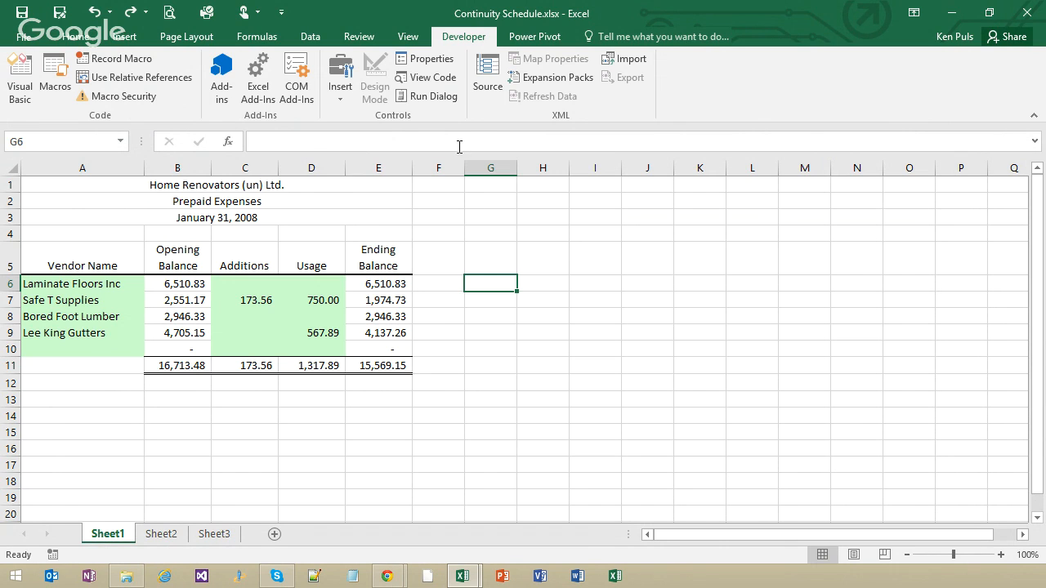
right_click(367, 45)
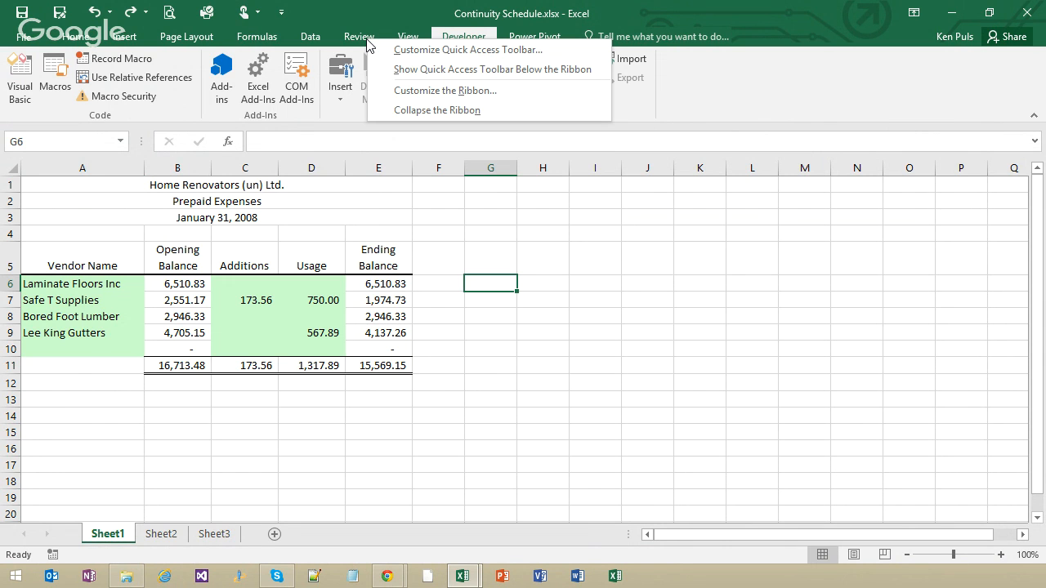
left_click(446, 90)
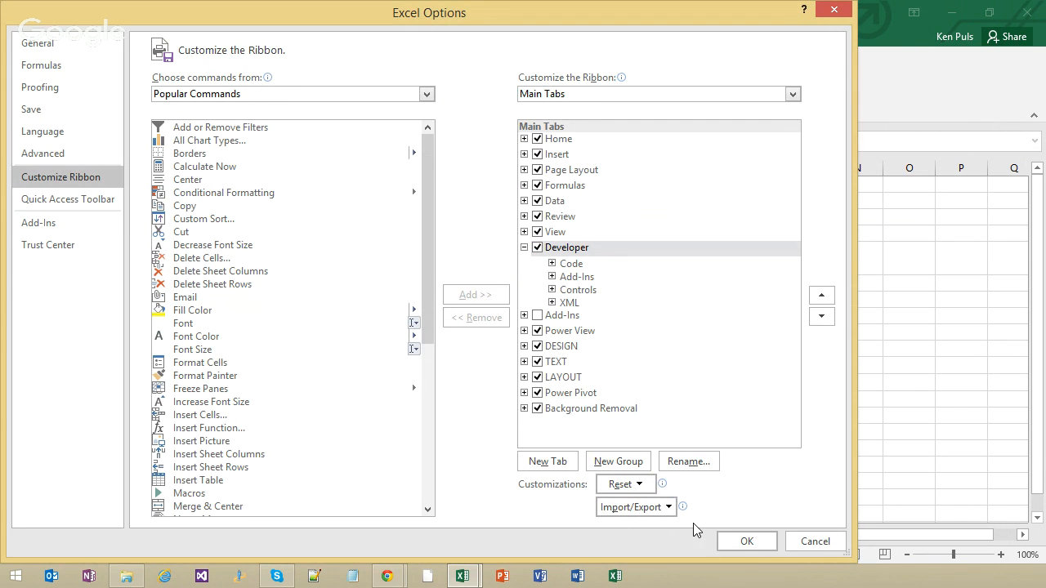
left_click(747, 543)
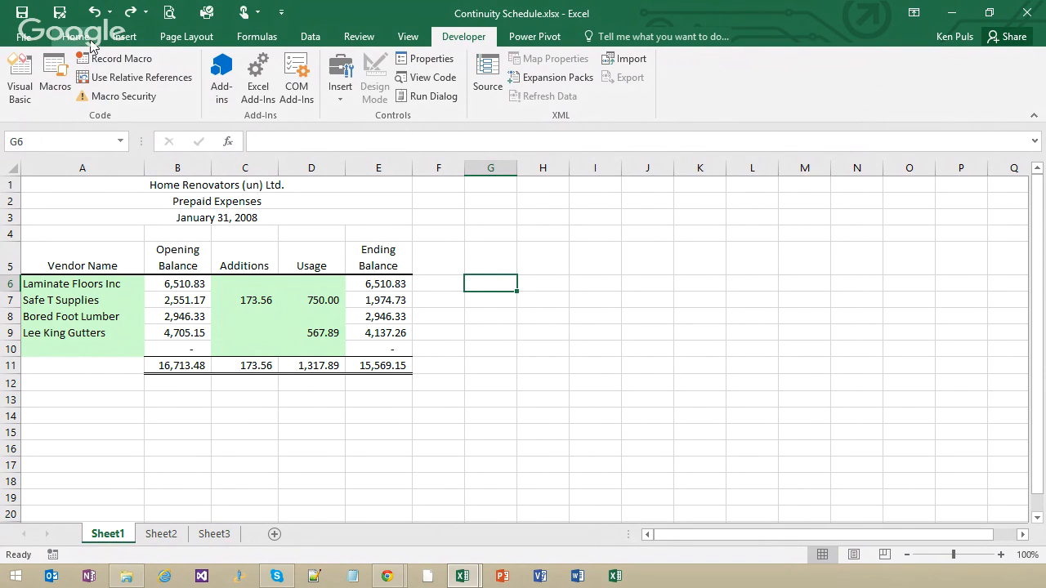
Set up a new macro recording named RollForward with the shortcut Ctrl+Shift+R, stored in This Workbook
left_click(143, 66)
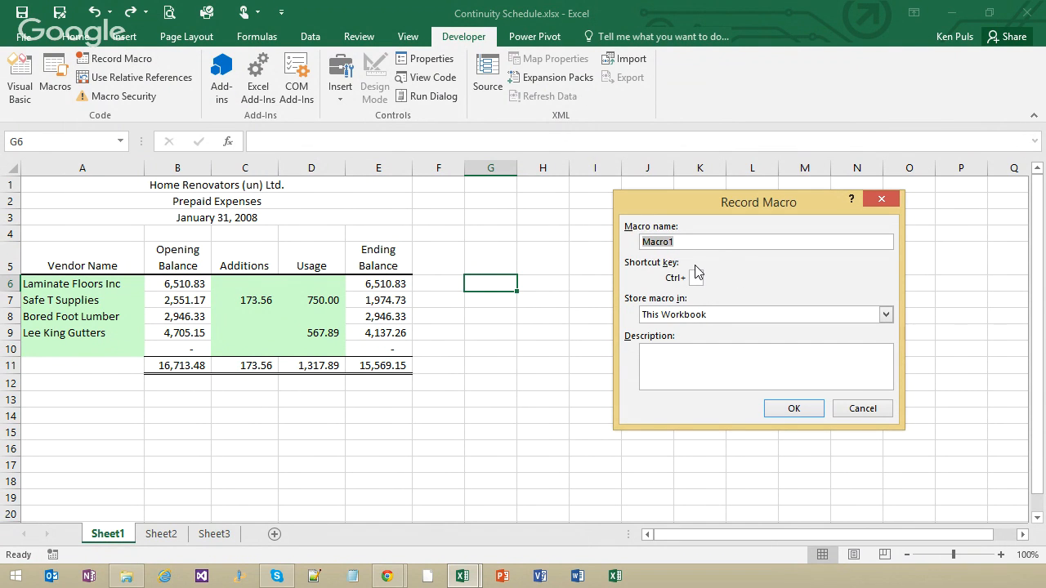
type("RollForward")
left_click(695, 278)
type("R")
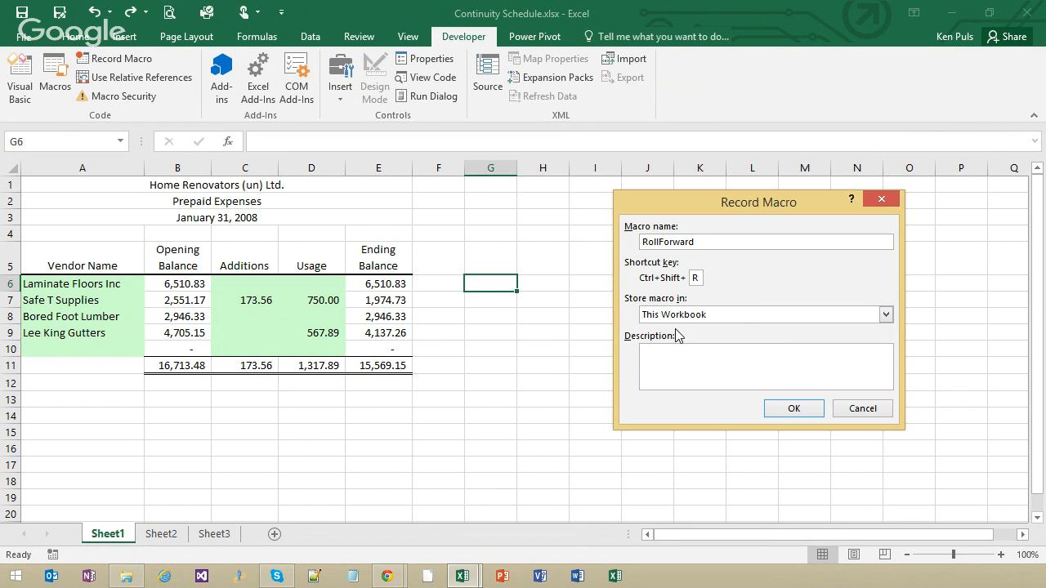
left_click(887, 316)
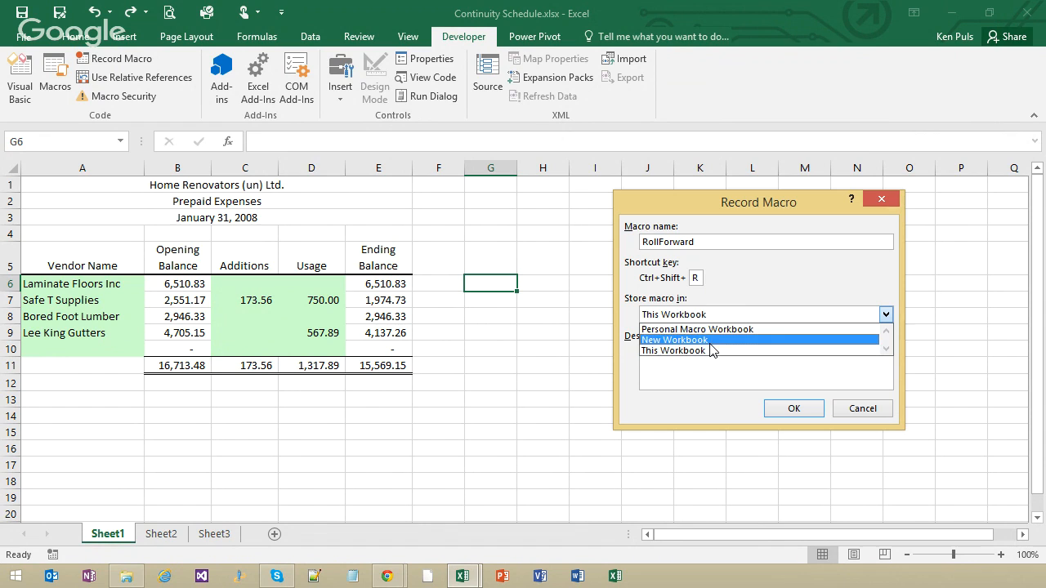
left_click(757, 351)
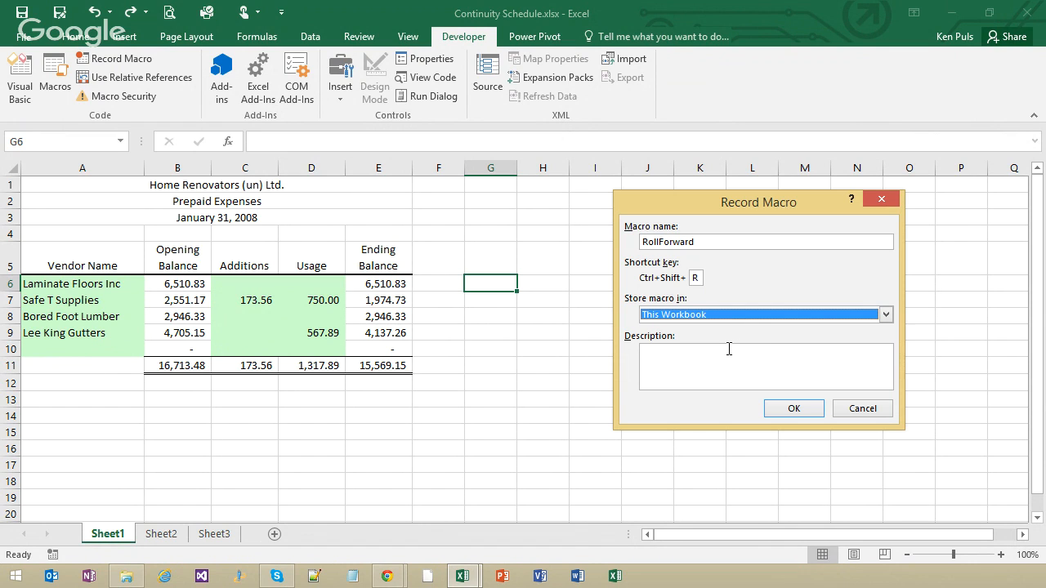
Describe the macro as "Roll the worksheet forward to new month" and start recording
left_click(723, 353)
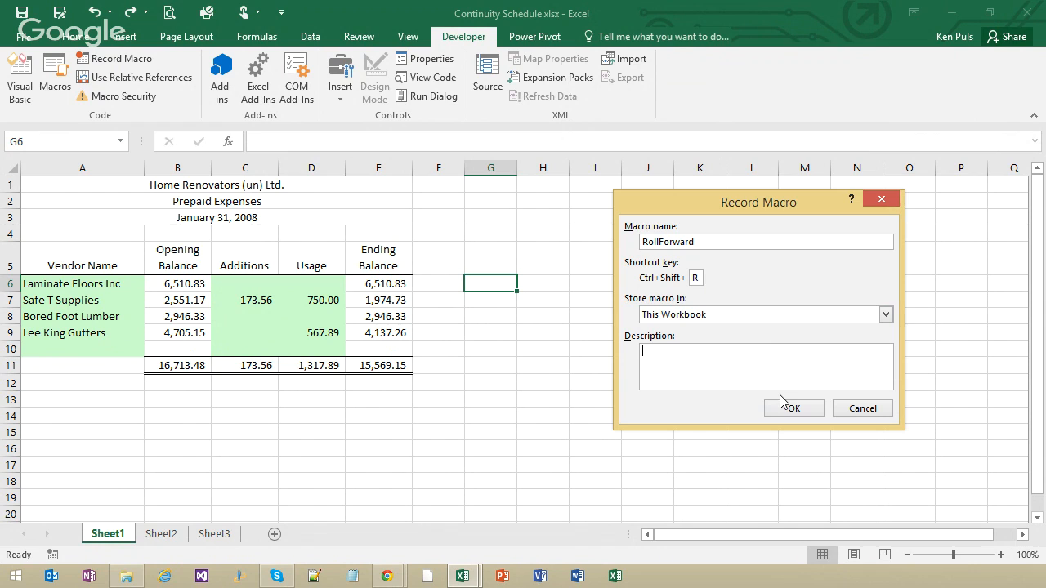
type("Roll the m")
key("BackSpace")
type("worksheet forward to new")
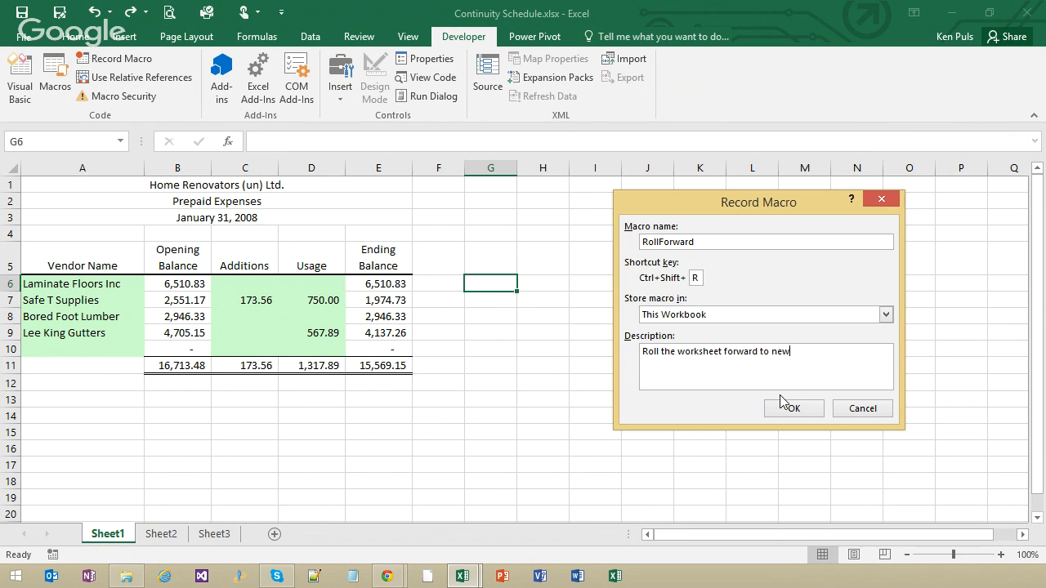
type(" month")
left_click(813, 411)
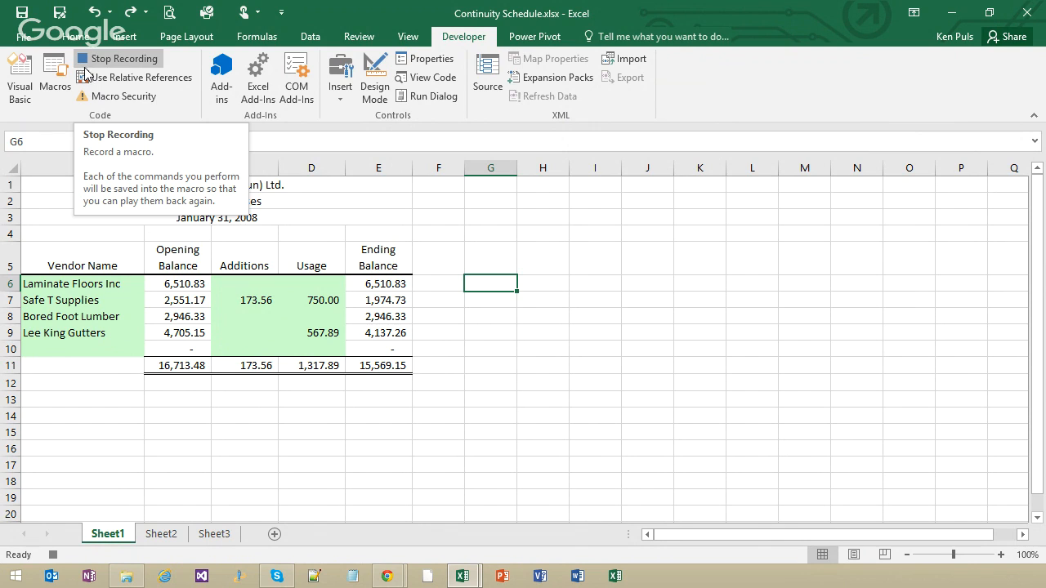
Restore the Continuity Schedule workbook window, move it to the screen edge and narrow it to columns A through E
left_click(989, 13)
left_click_drag(682, 111, 320, 18)
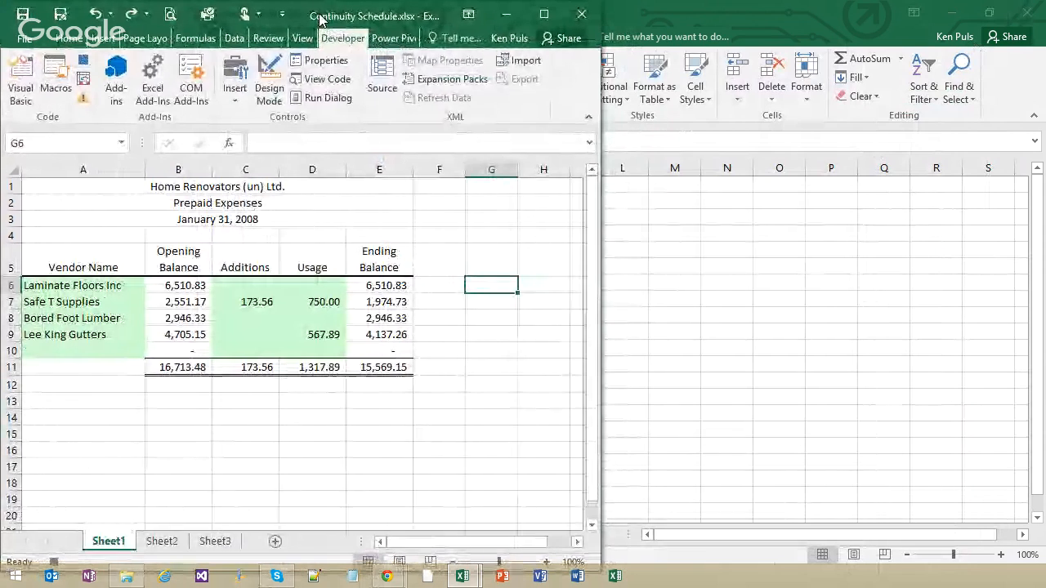
left_click_drag(602, 243, 447, 242)
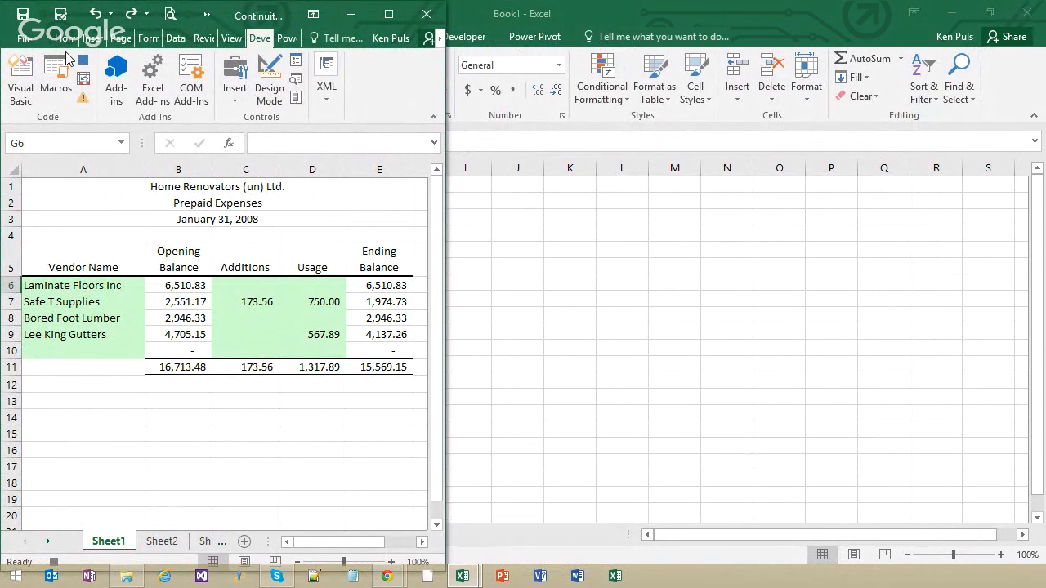
Open the Visual Basic editor, place its window beside the schedule and close the Locals window
left_click(22, 82)
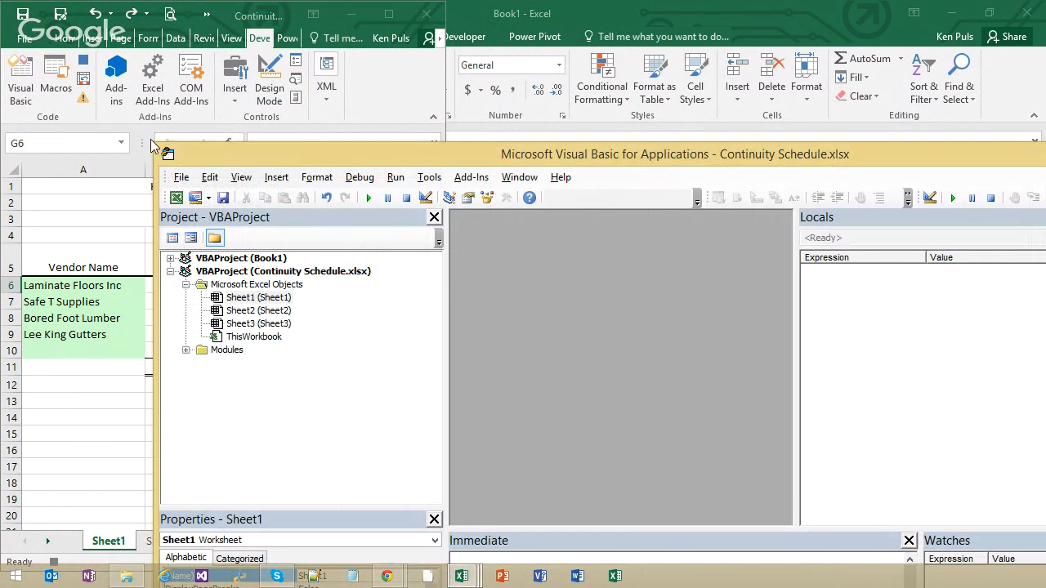
left_click_drag(164, 151, 445, 1)
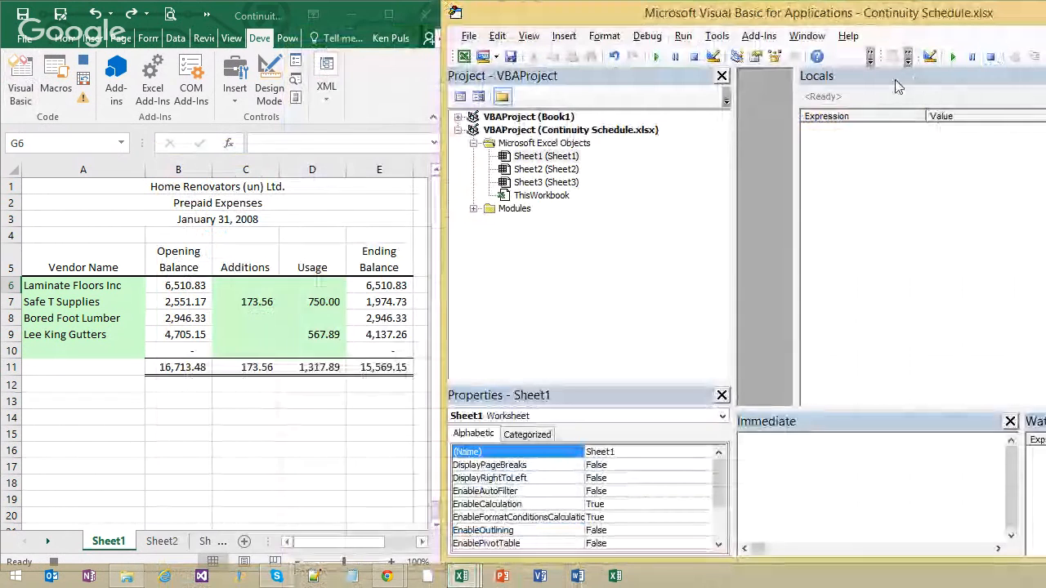
left_click_drag(850, 18, 742, 18)
left_click(1005, 76)
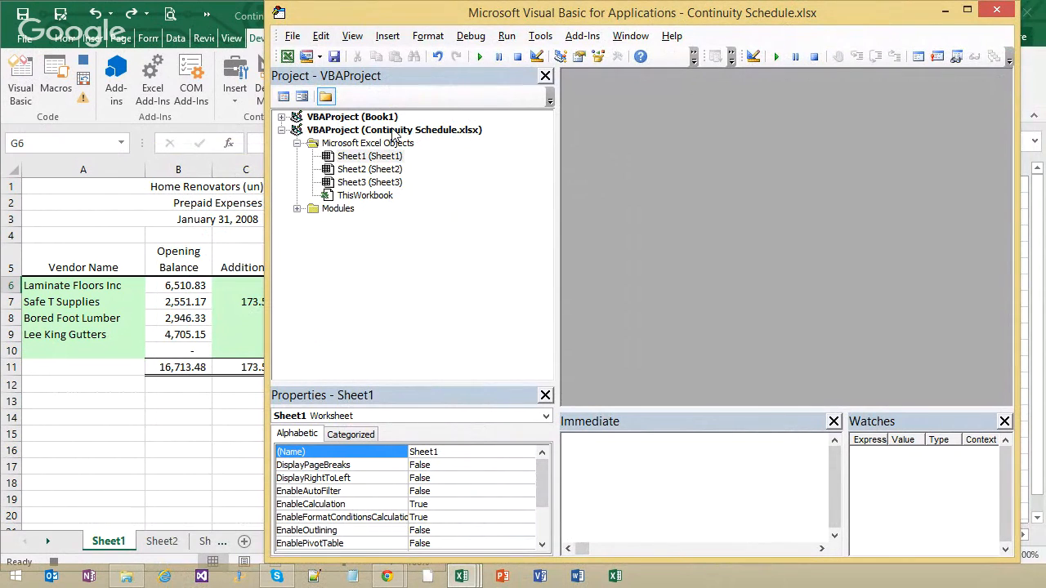
Display the code of Module1 in the Continuity Schedule.xlsx project and narrow the project pane to widen the code area
left_click(347, 133)
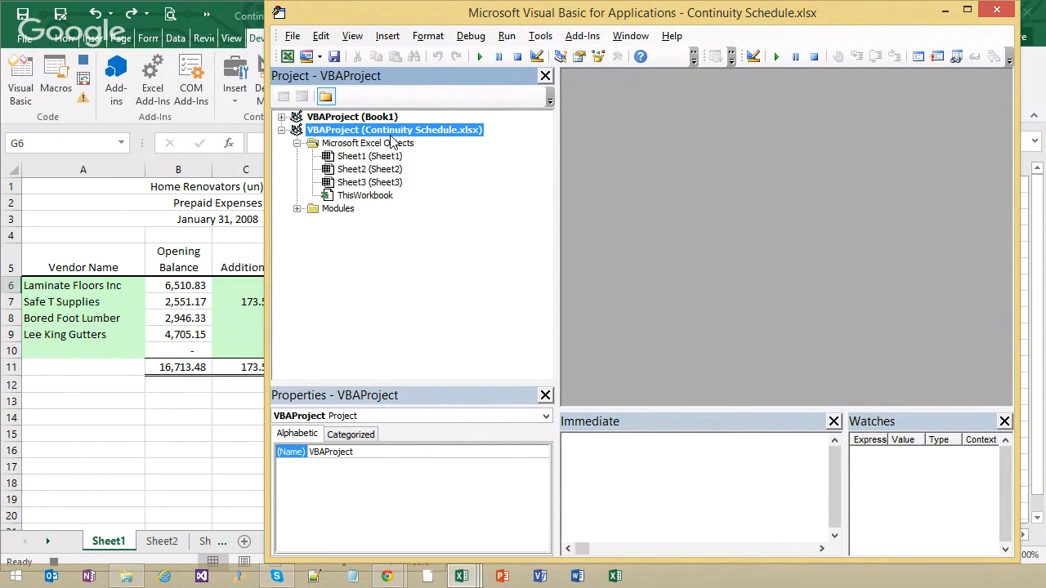
left_click(298, 208)
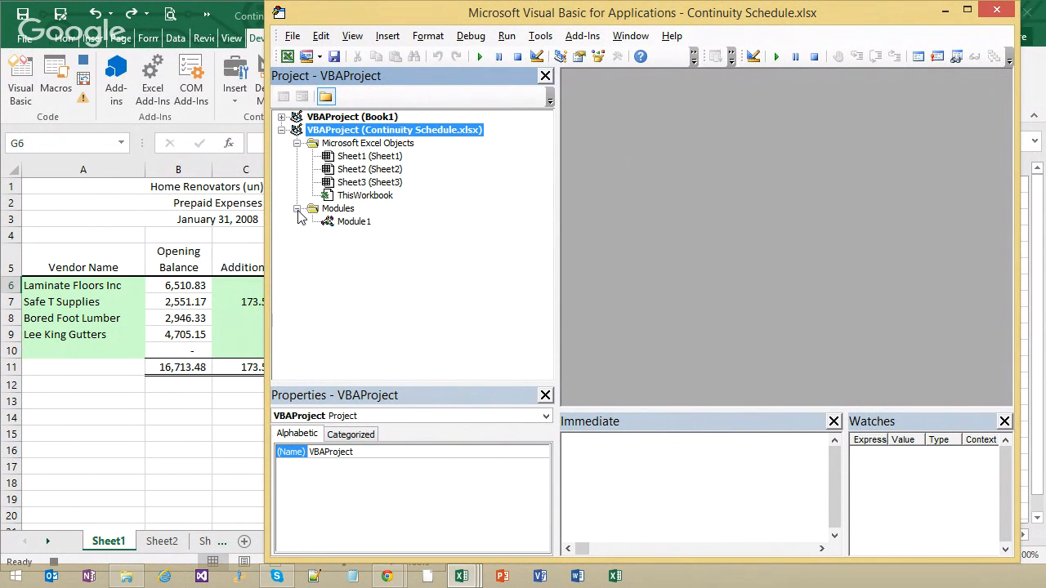
double_click(356, 225)
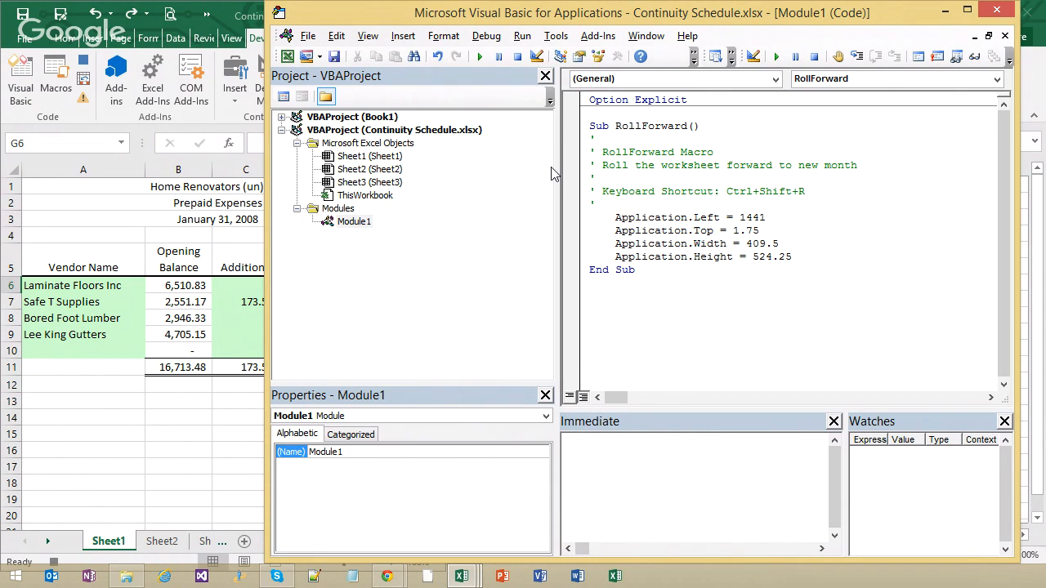
left_click_drag(558, 130, 442, 133)
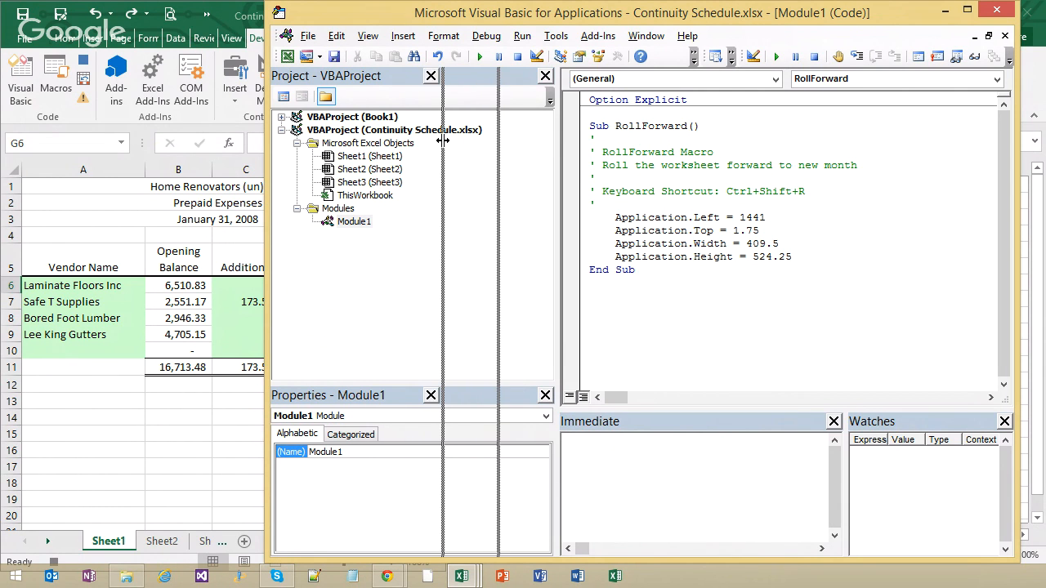
left_click_drag(507, 18, 532, 20)
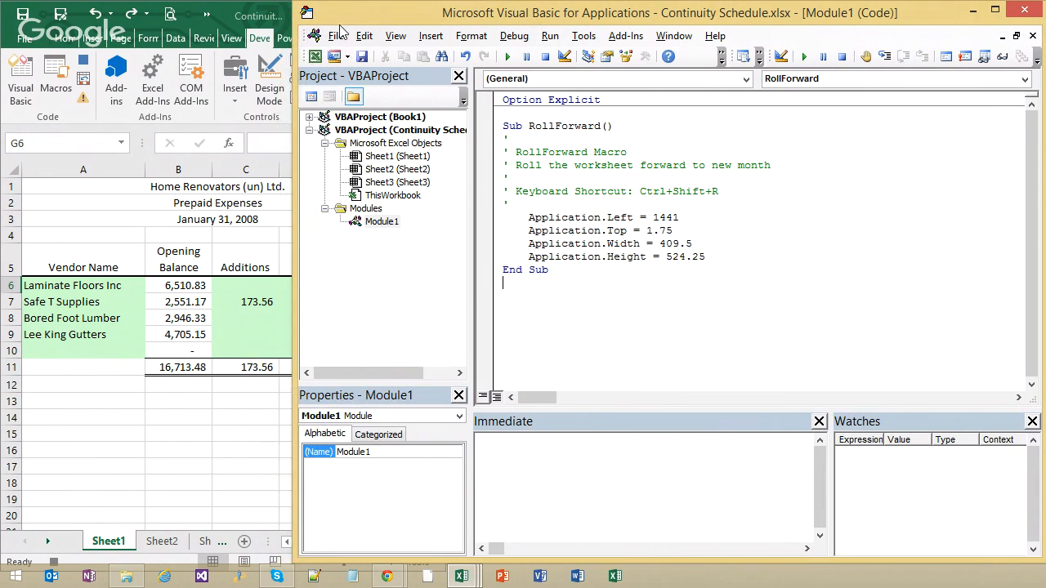
Paste the ending balances E6:E10 as values over the opening balances from B6 and clear the Additions and Usage cells C6:D10
left_click(273, 16)
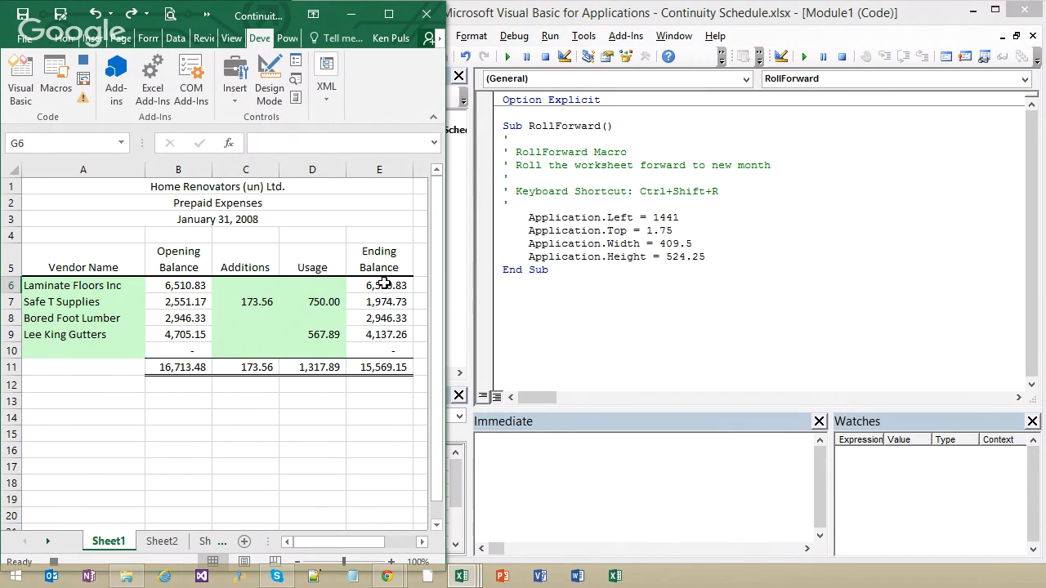
left_click_drag(381, 284, 386, 348)
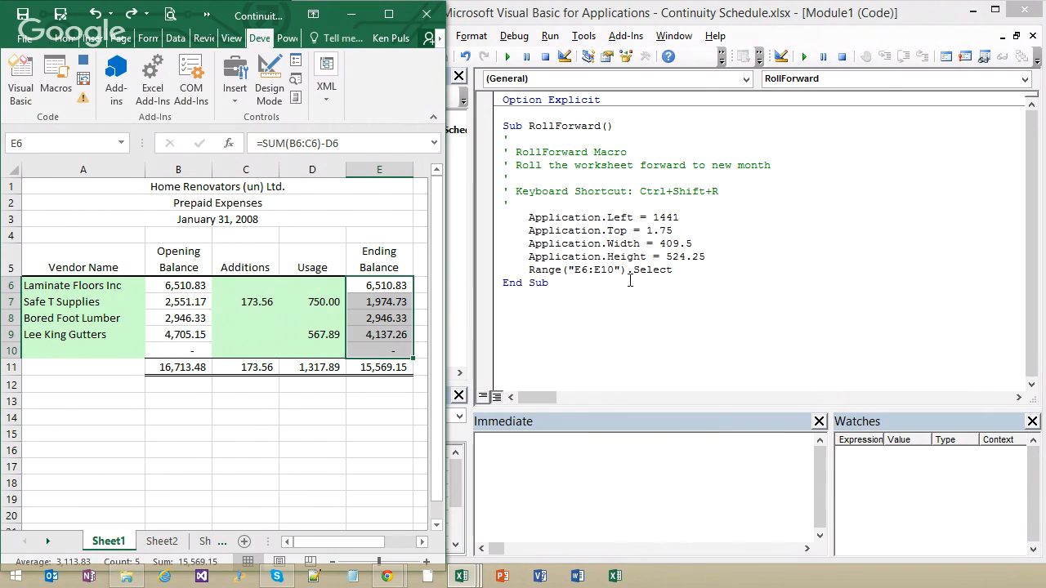
right_click(396, 292)
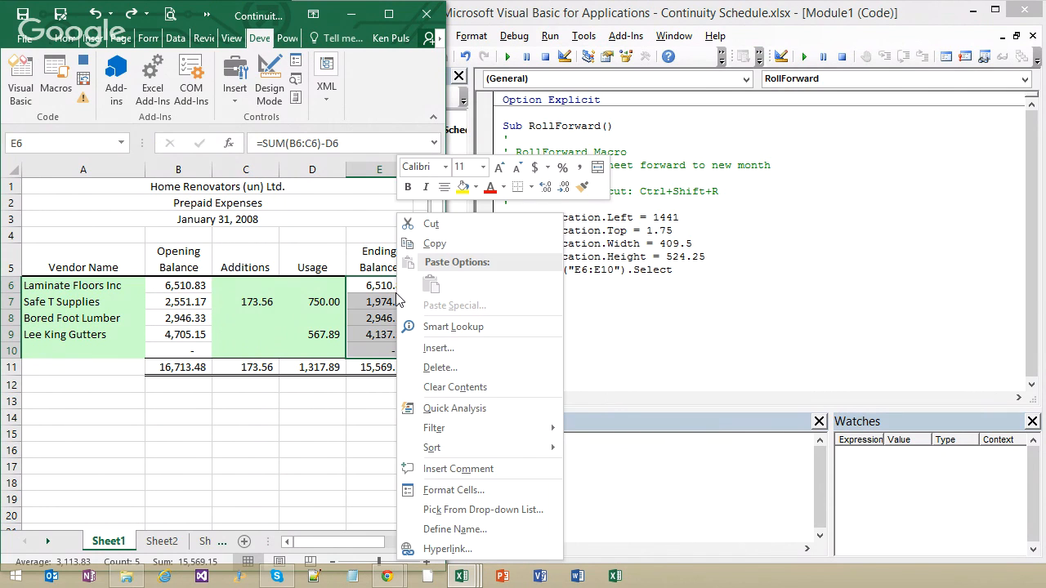
left_click(431, 245)
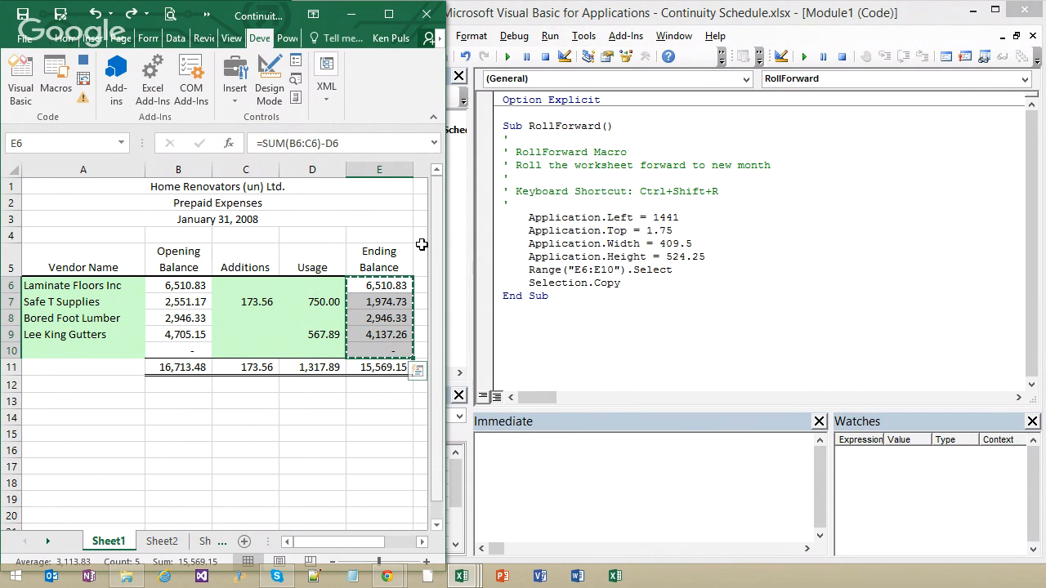
right_click(172, 286)
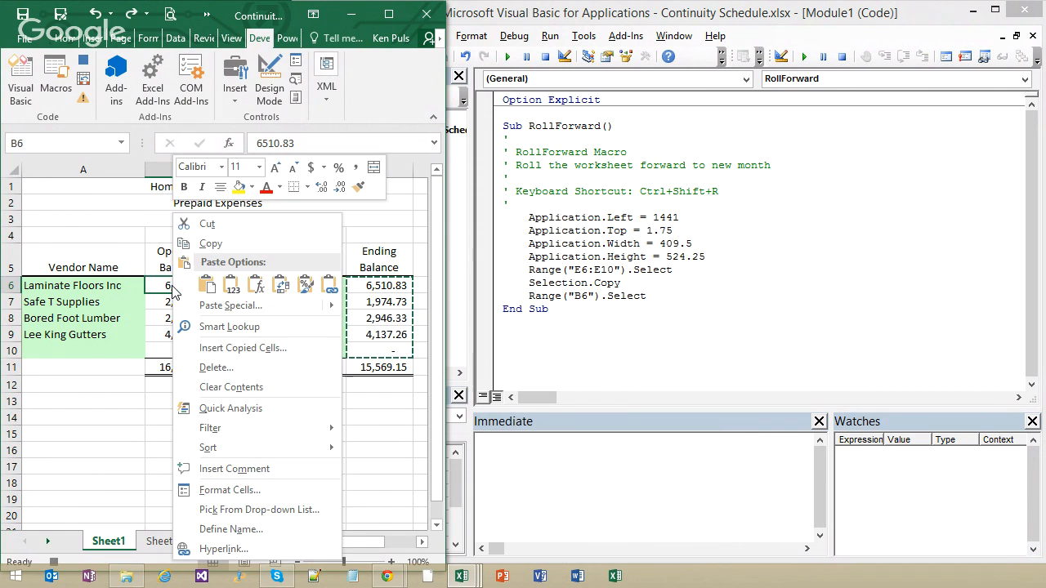
left_click(232, 285)
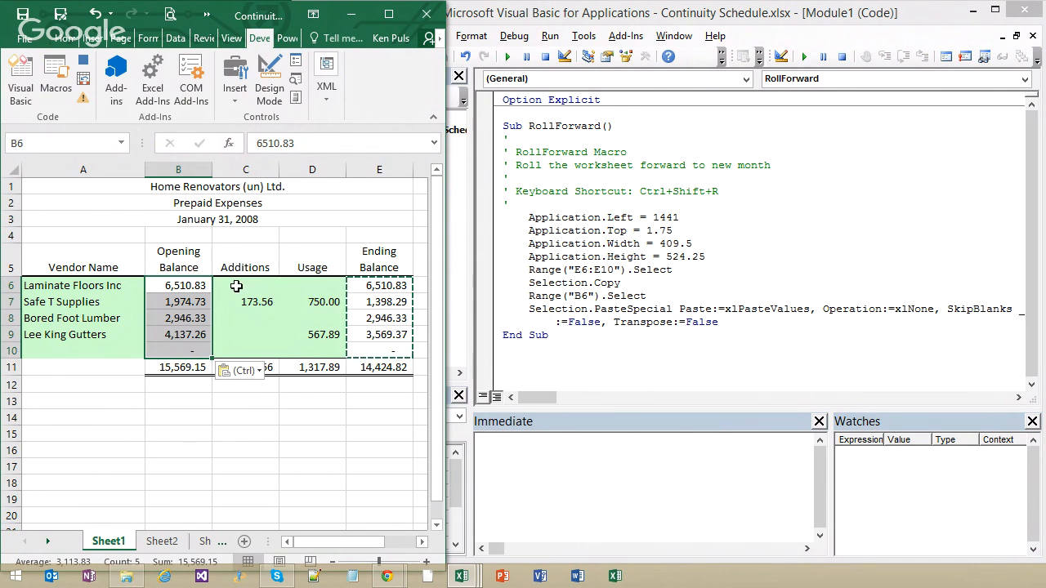
left_click_drag(233, 292, 319, 349)
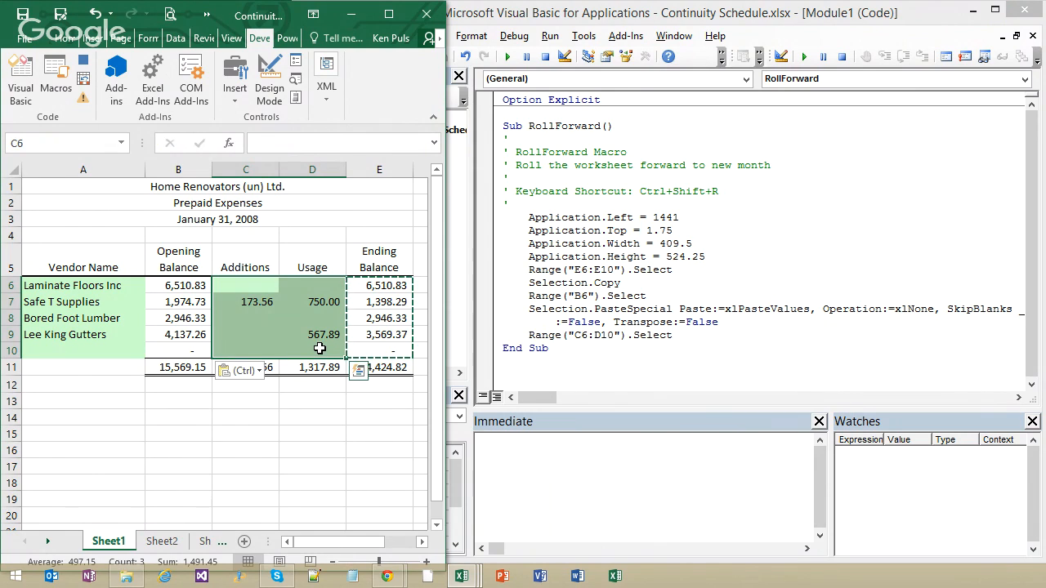
key("Delete")
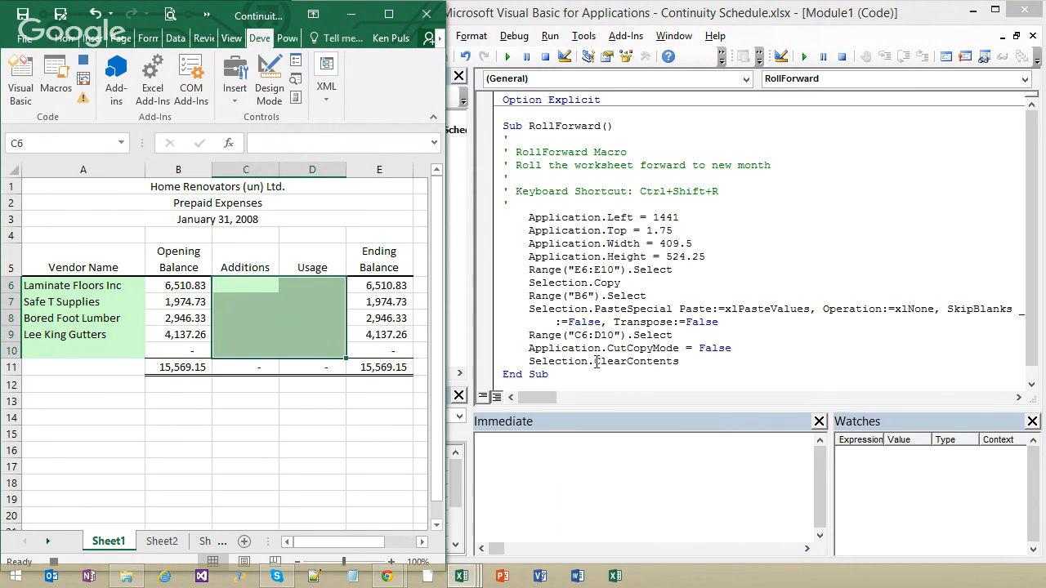
Enter the helper formula =EOMONTH(A3,1) in cell A4 of the schedule while recording
left_click(88, 236)
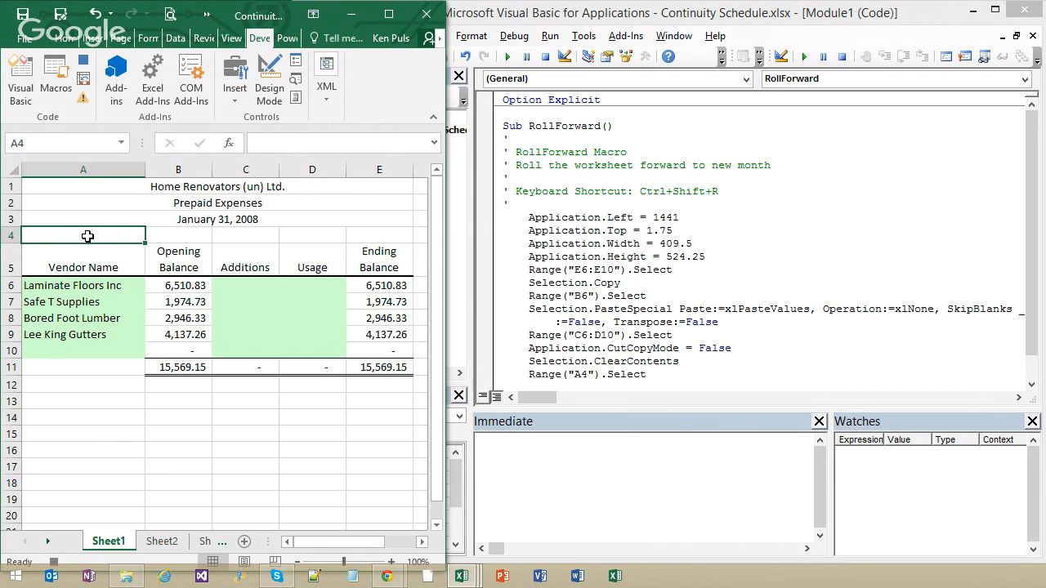
type("=")
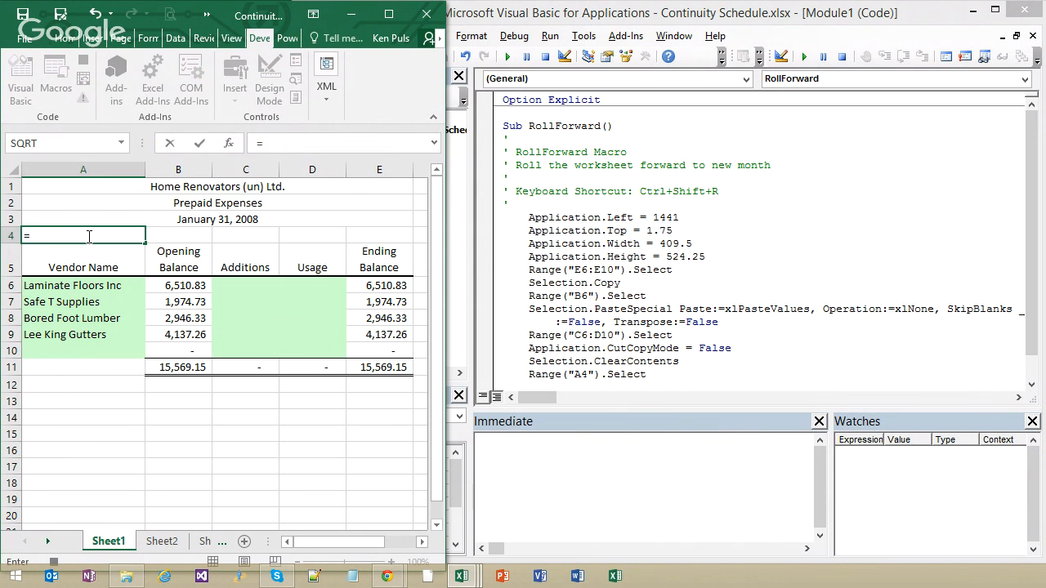
type("eomonth(")
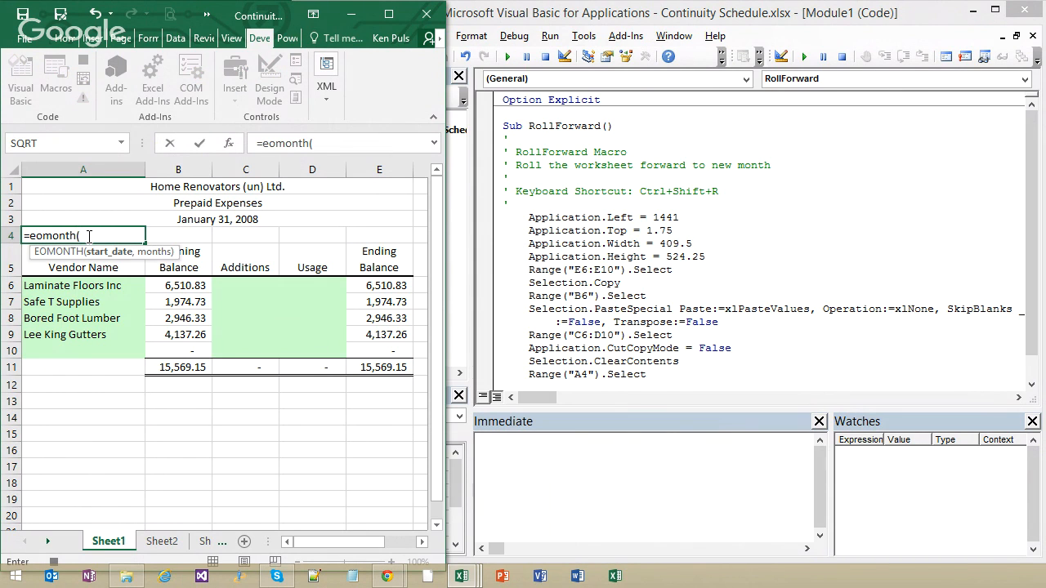
key("Up")
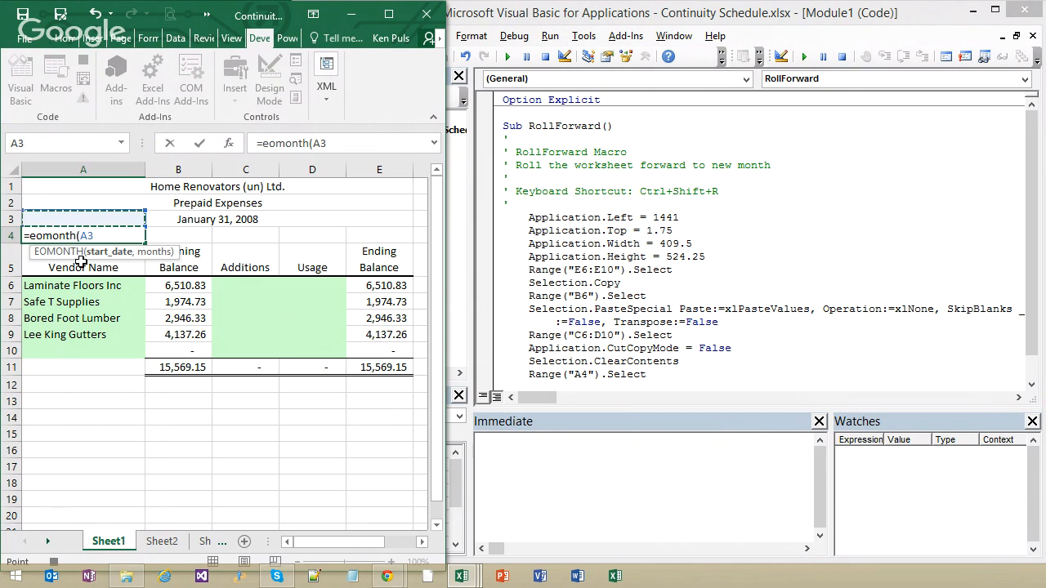
type(",1")
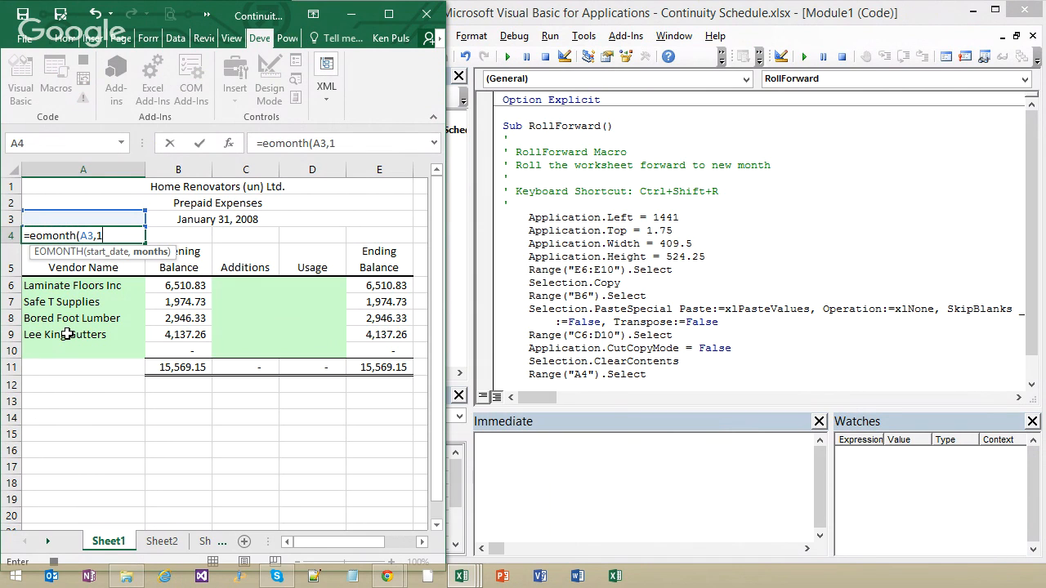
type(")")
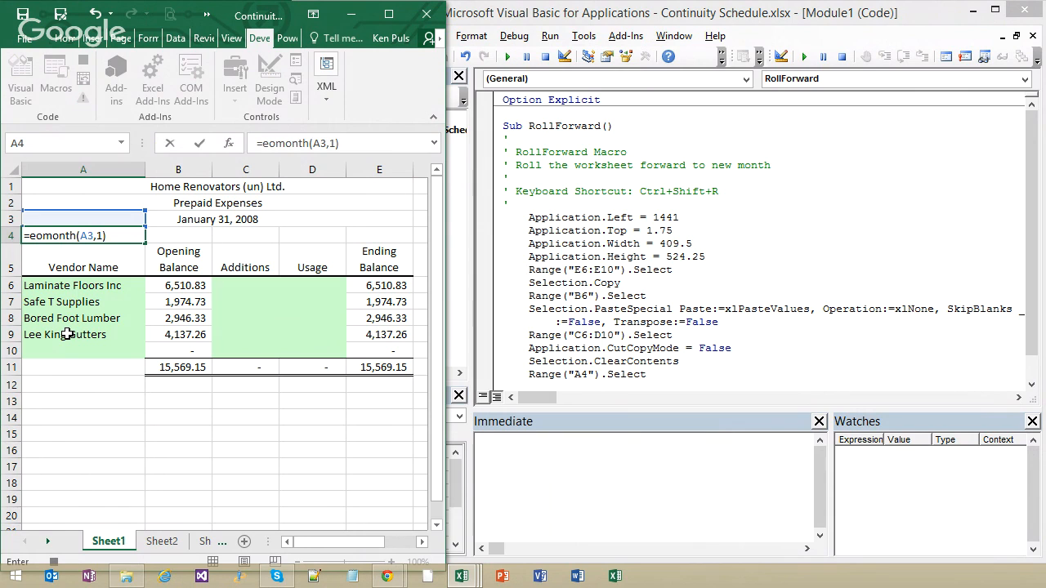
key("Return")
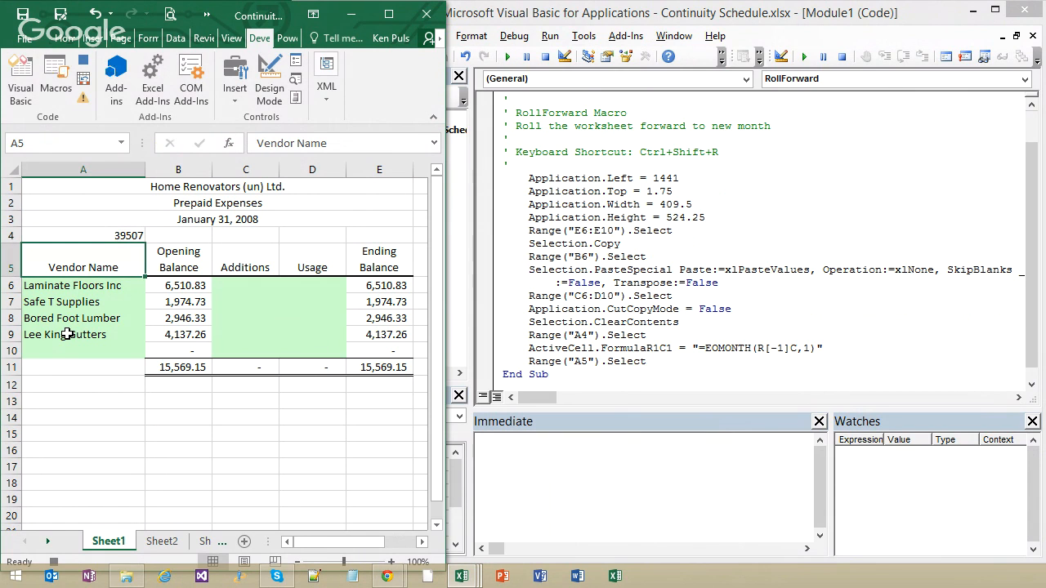
Copy the month-end result in A4 and paste it as a value over the schedule date in A3
left_click(98, 238)
right_click(98, 237)
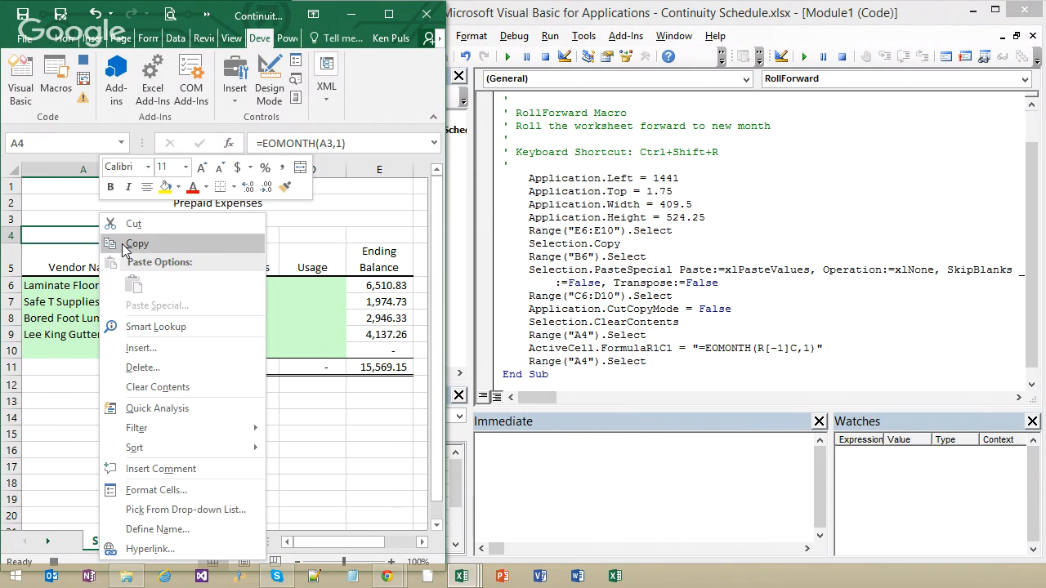
left_click(121, 243)
right_click(107, 220)
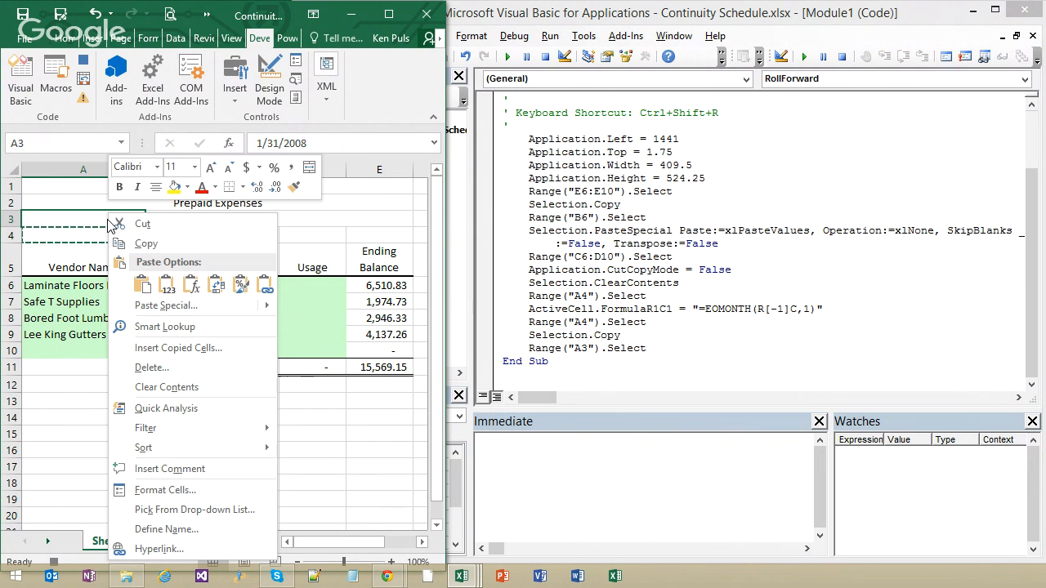
left_click(159, 278)
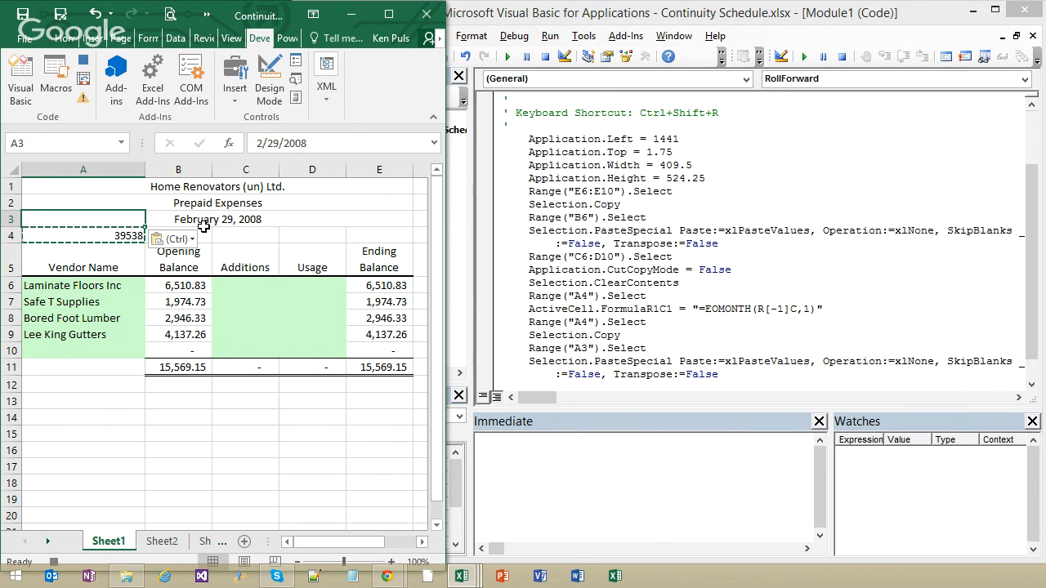
Clear the helper formula from cell A4 and stop recording the macro in the maximized workbook
left_click(122, 236)
key("Delete")
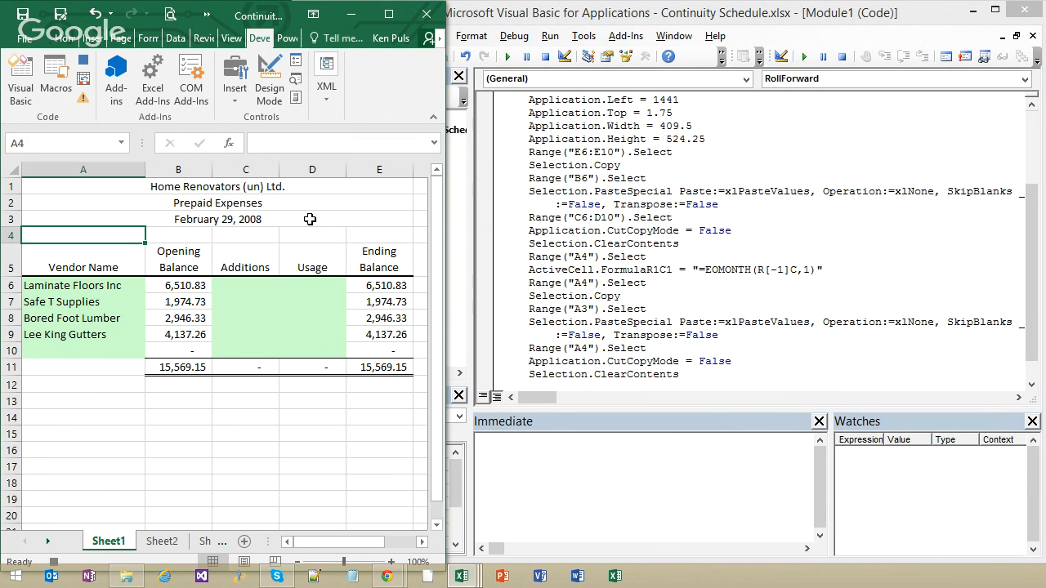
left_click(388, 14)
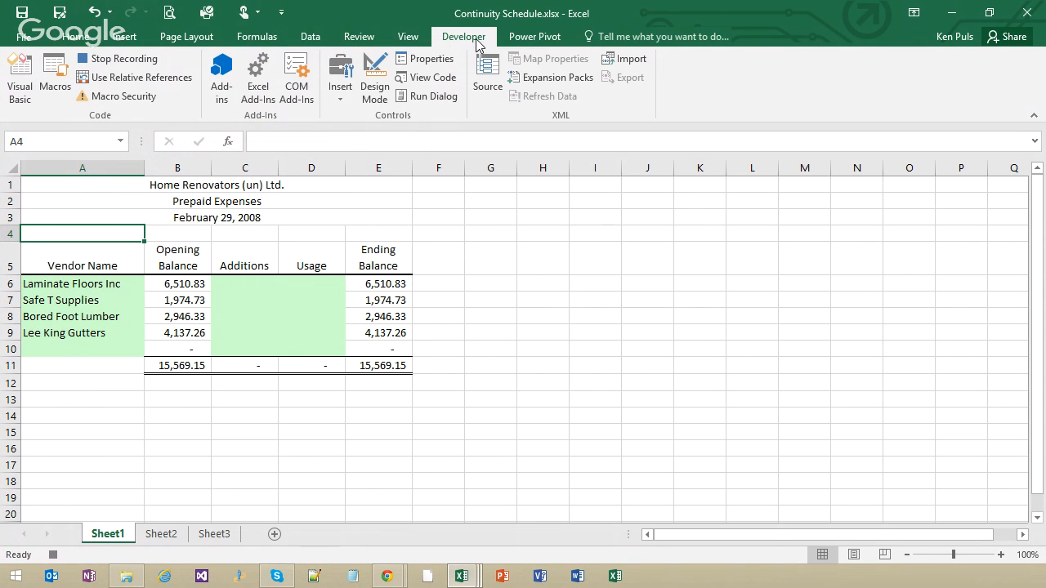
left_click(142, 61)
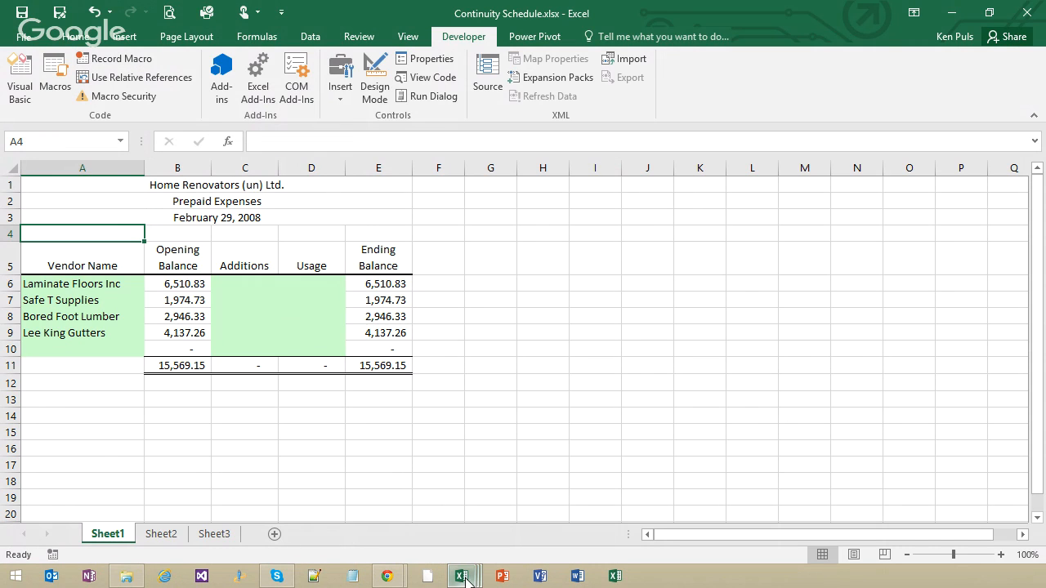
Examine the recorded RollForward code in the Visual Basic editor down to End Sub, then return to the schedule
left_click(25, 92)
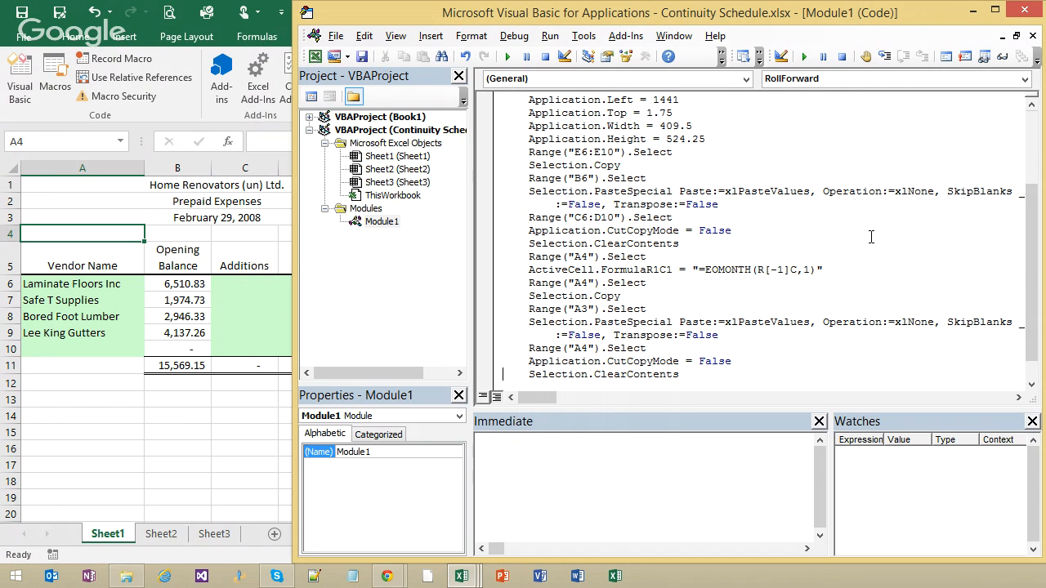
mouse_move(1031, 276)
left_mouse_down()
mouse_move(1032, 210)
mouse_move(1031, 299)
mouse_move(1032, 283)
left_mouse_up()
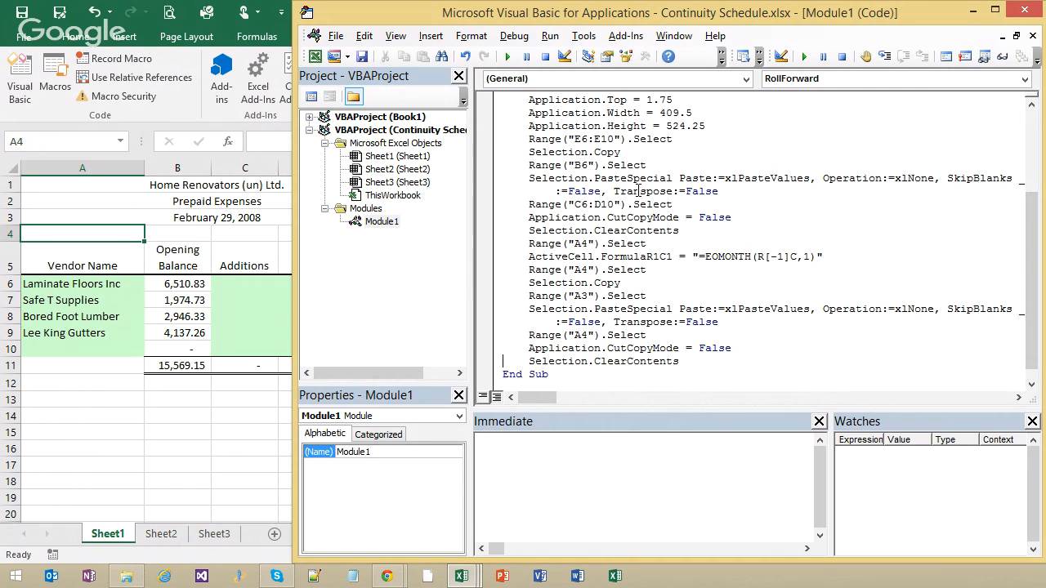
left_click(166, 394)
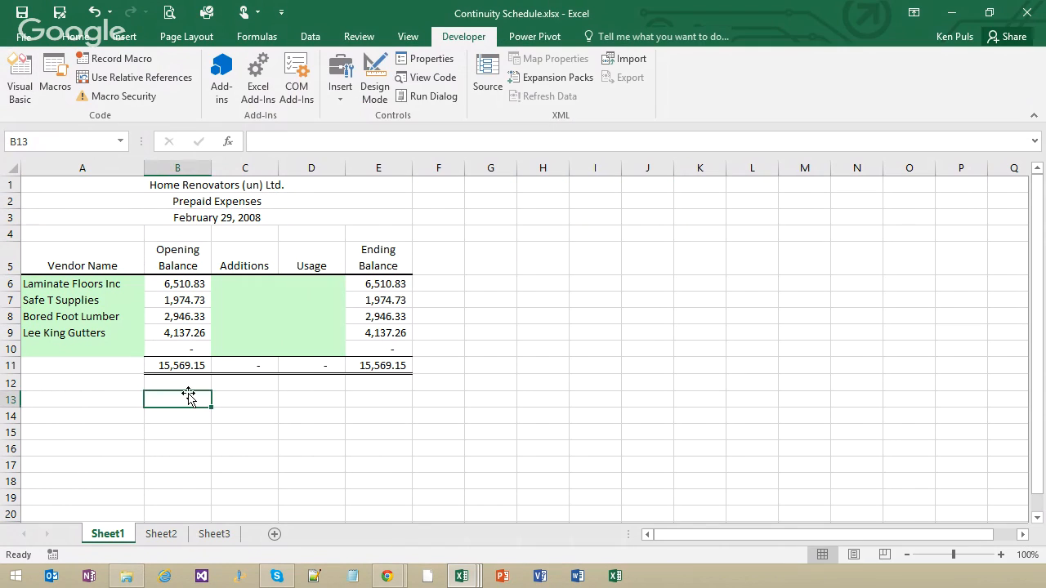
Enter additions of 1000 for Safe T Supplies and Bored Foot Lumber, and usage of 1500 for Lee King Gutters
left_click(265, 299)
type("1000")
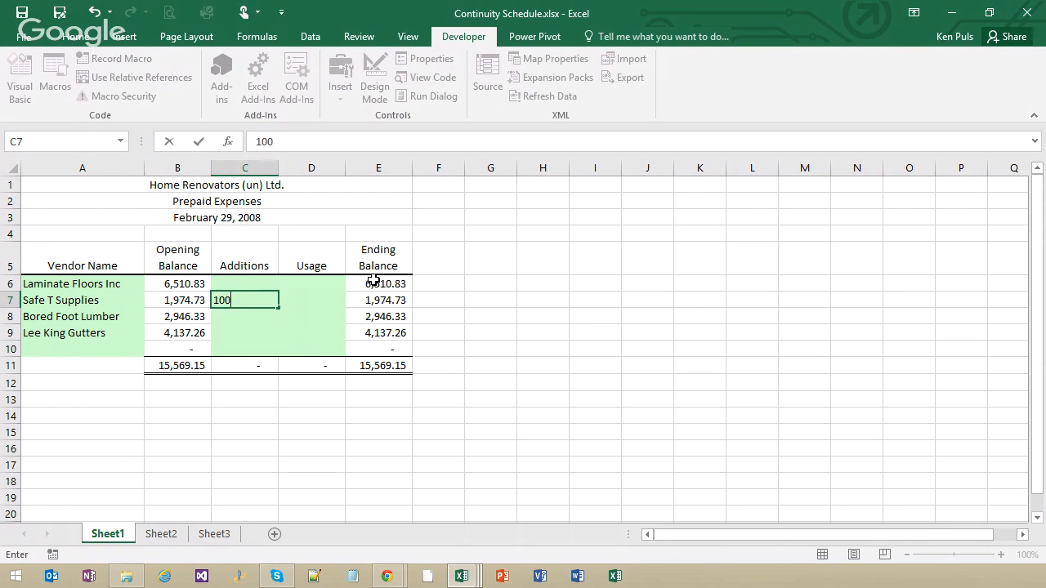
key("Return")
type("1000")
key("Return")
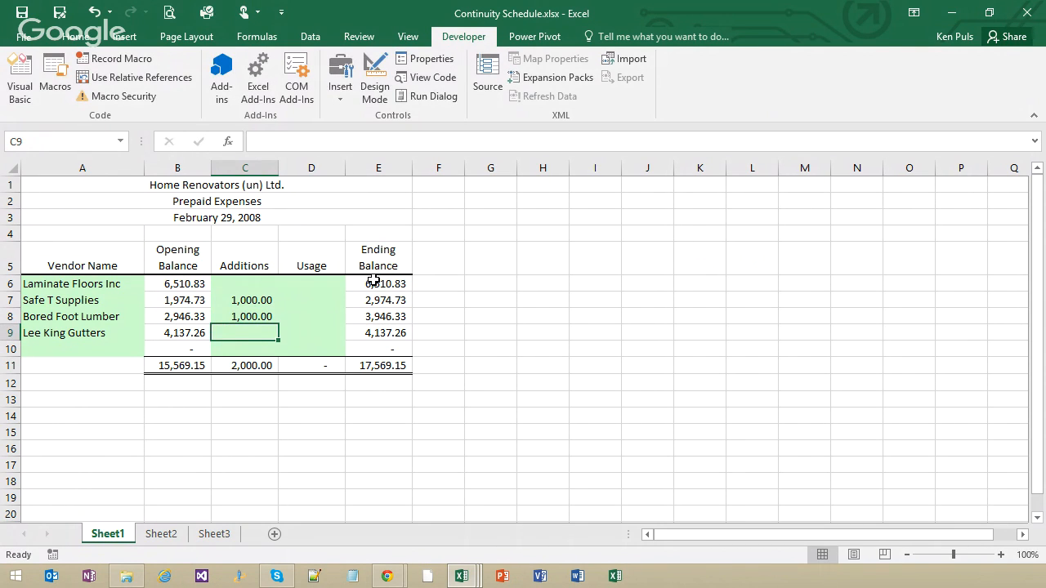
key("Right")
type("1500")
key("Return")
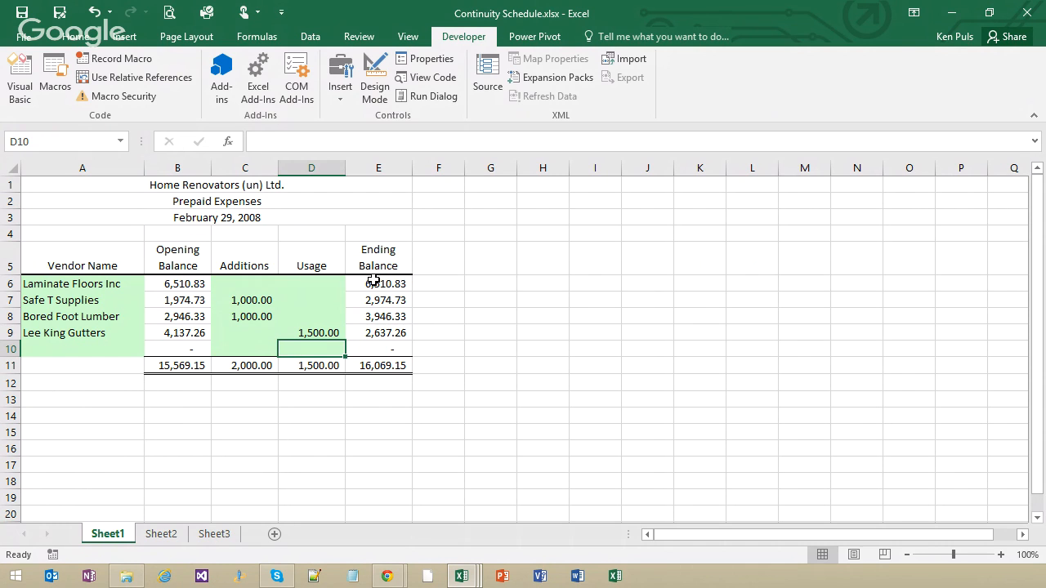
Try to run the RollForward macro, open the failing line in the debugger and reset the execution
key("ctrl+shift+r")
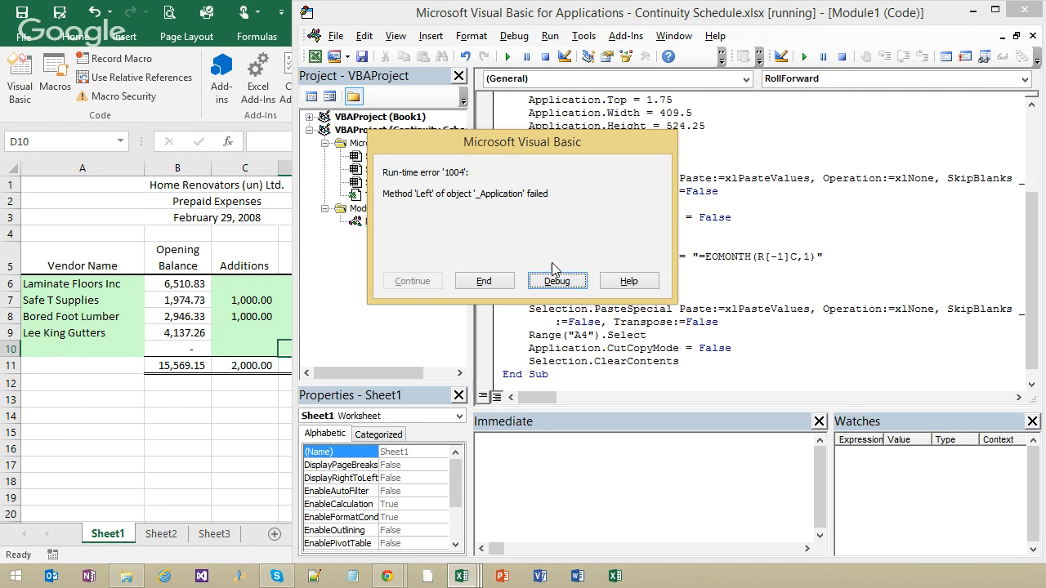
left_click(573, 286)
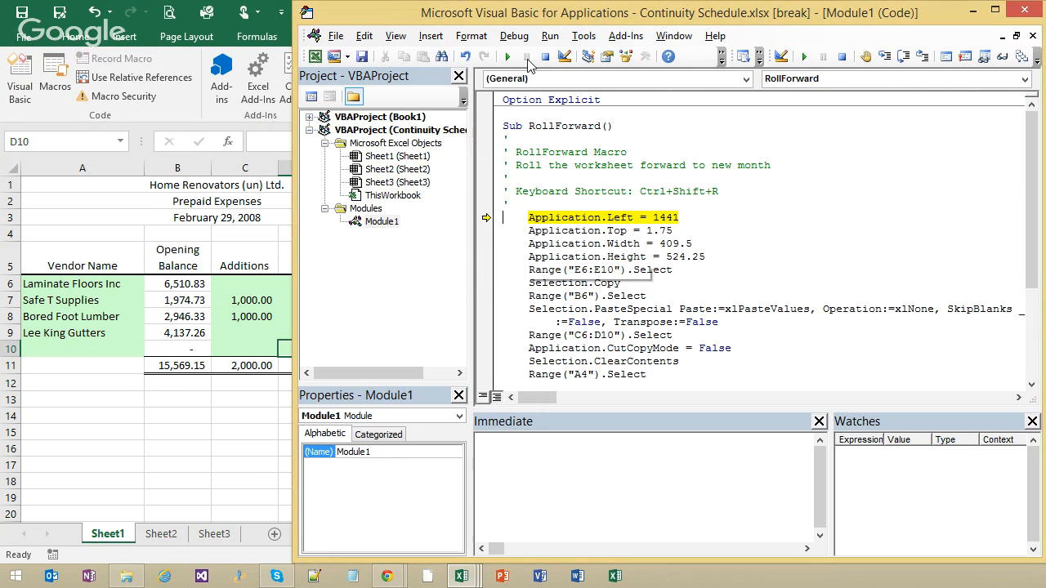
left_click(545, 59)
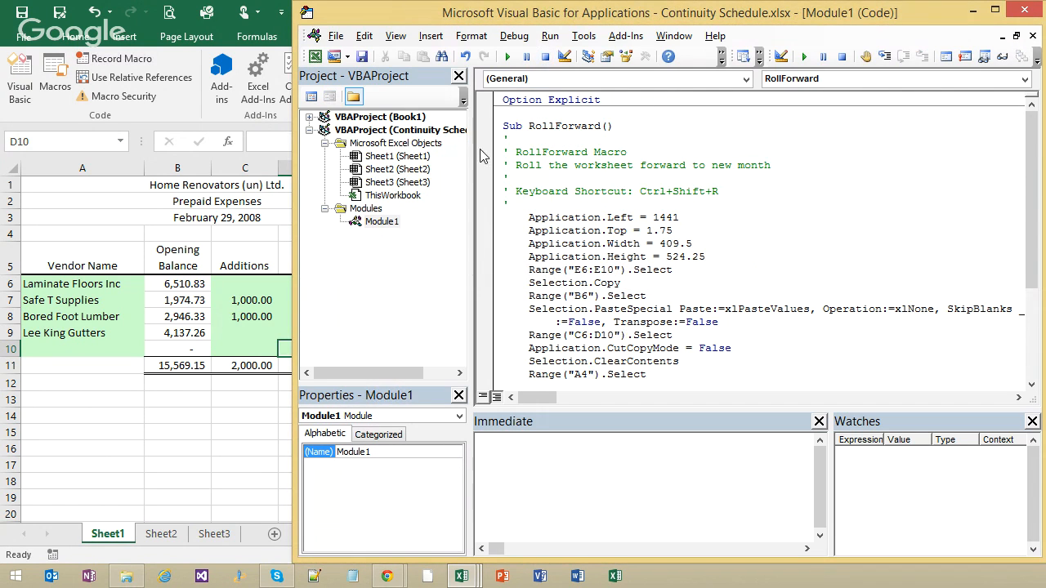
Delete the Application.Left, Top, Width and Height lines from RollForward and run the macro on the schedule
left_click_drag(711, 258, 503, 218)
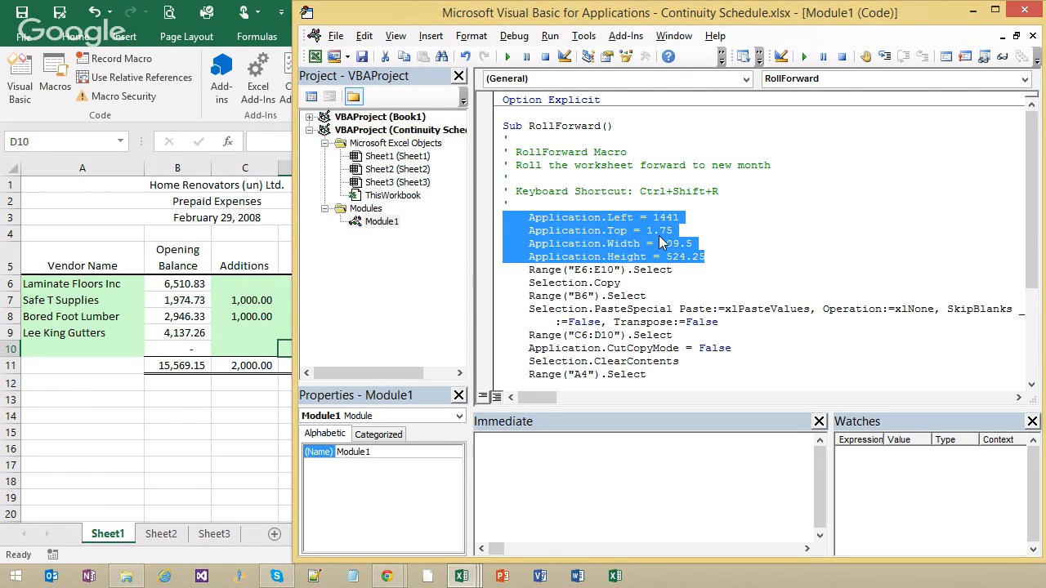
key("Delete")
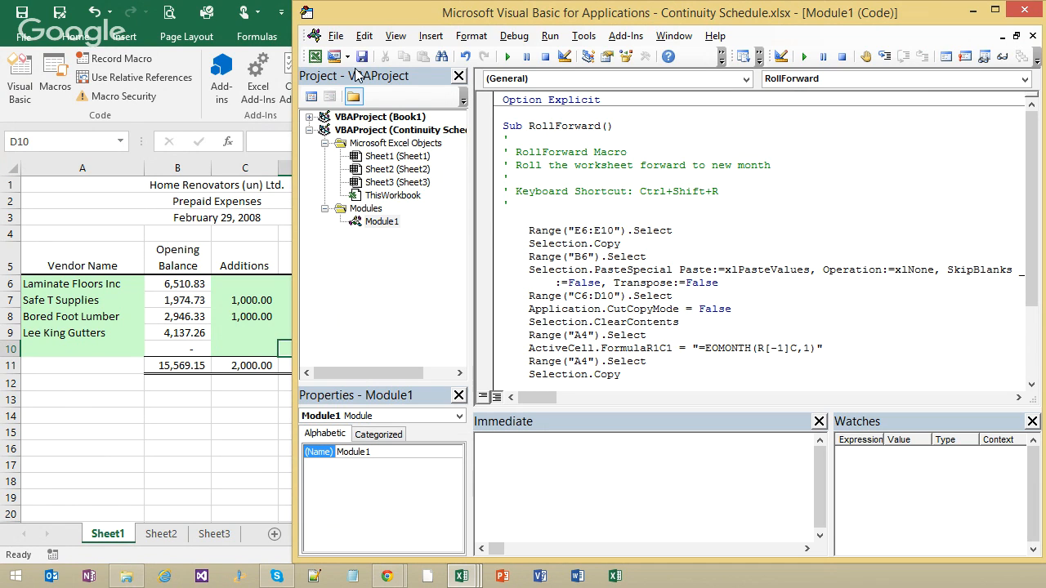
left_click(192, 418)
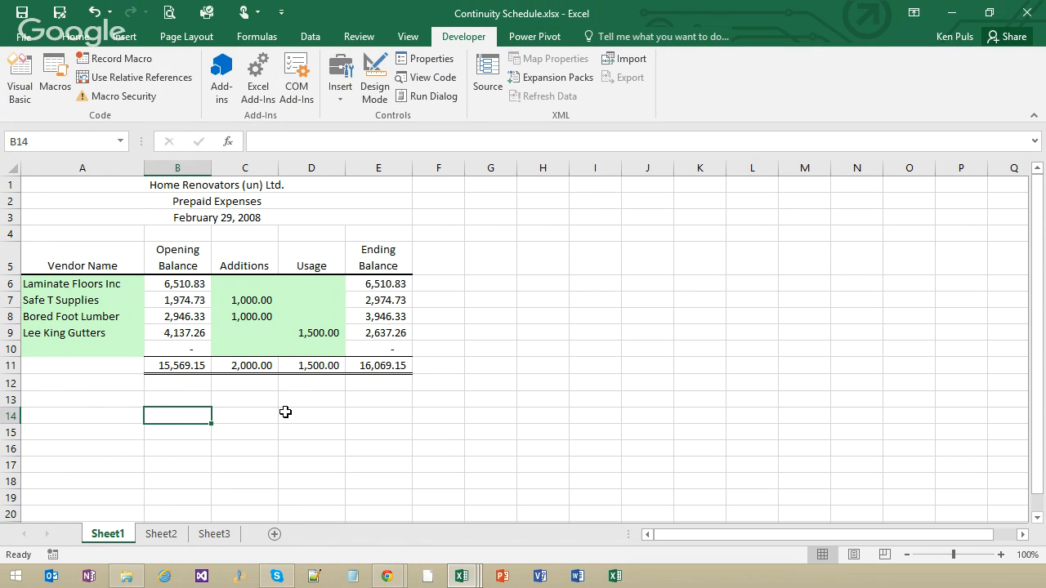
key("ctrl+shift+r")
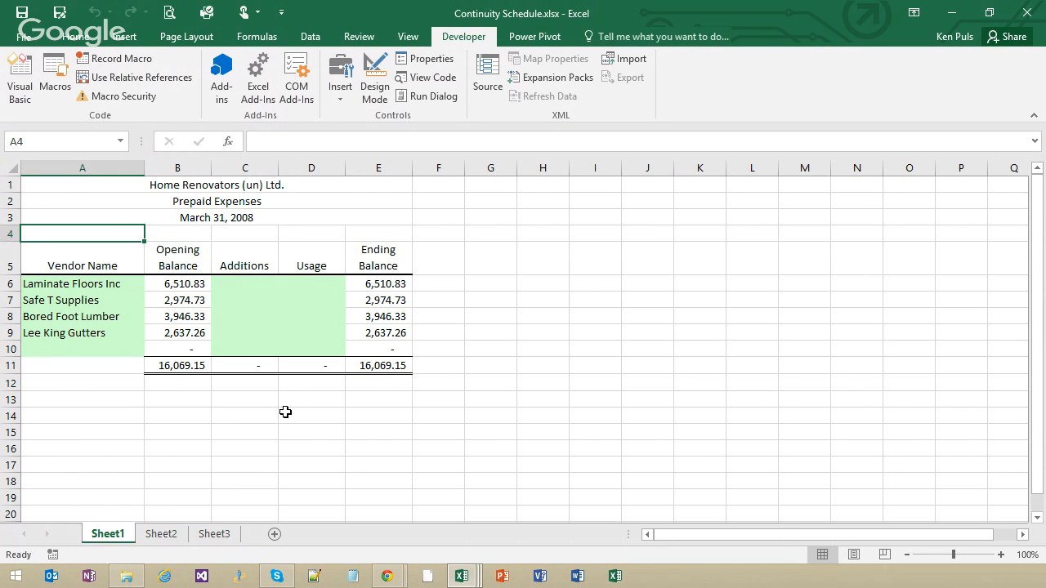
Enter usage of 6510.83 for Laminate Floors Inc and roll the schedule forward with the RollForward macro
left_click(295, 284)
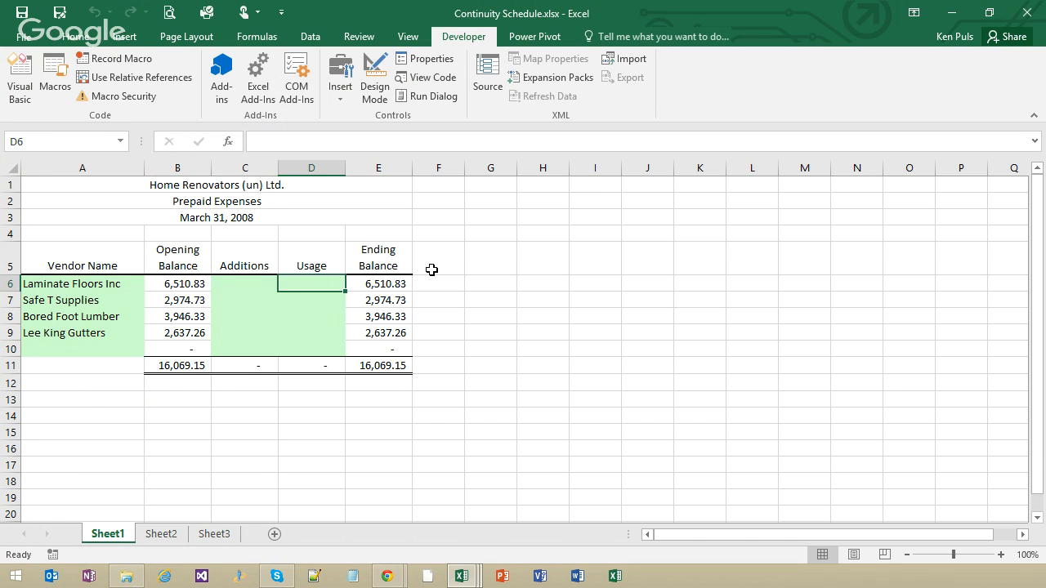
type("6510.83")
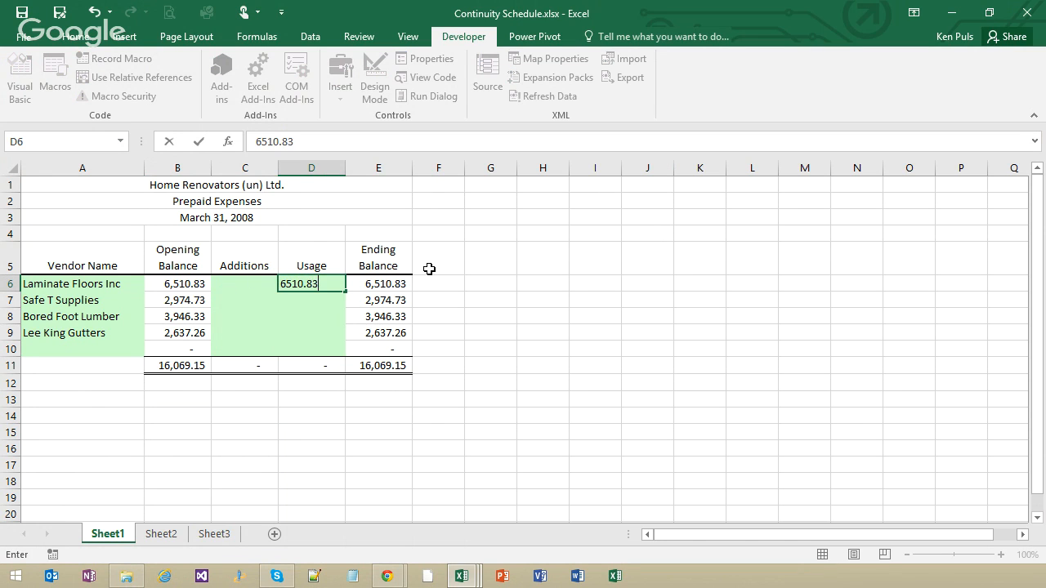
key("Return")
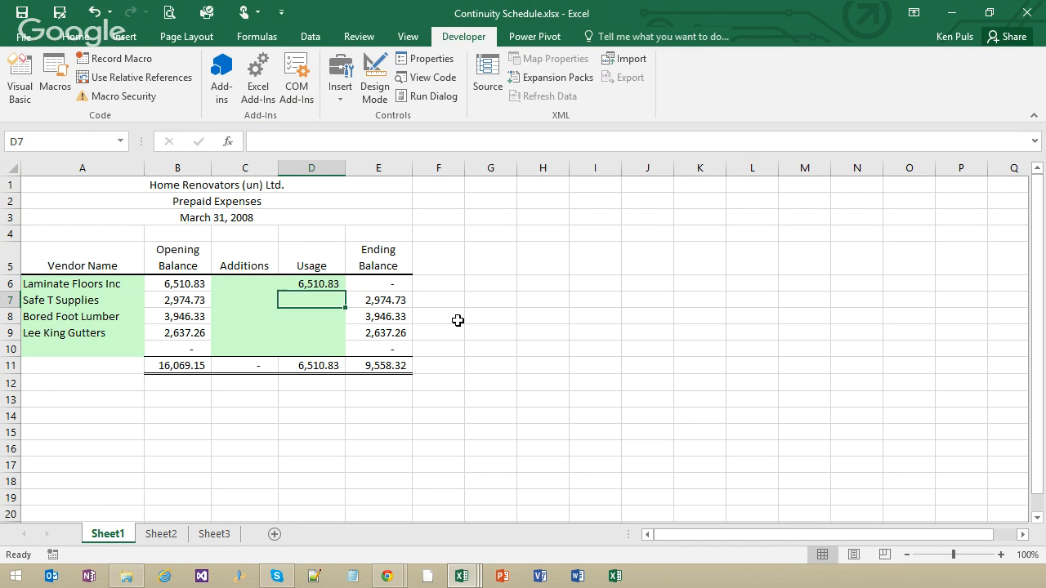
key("ctrl+shift+r")
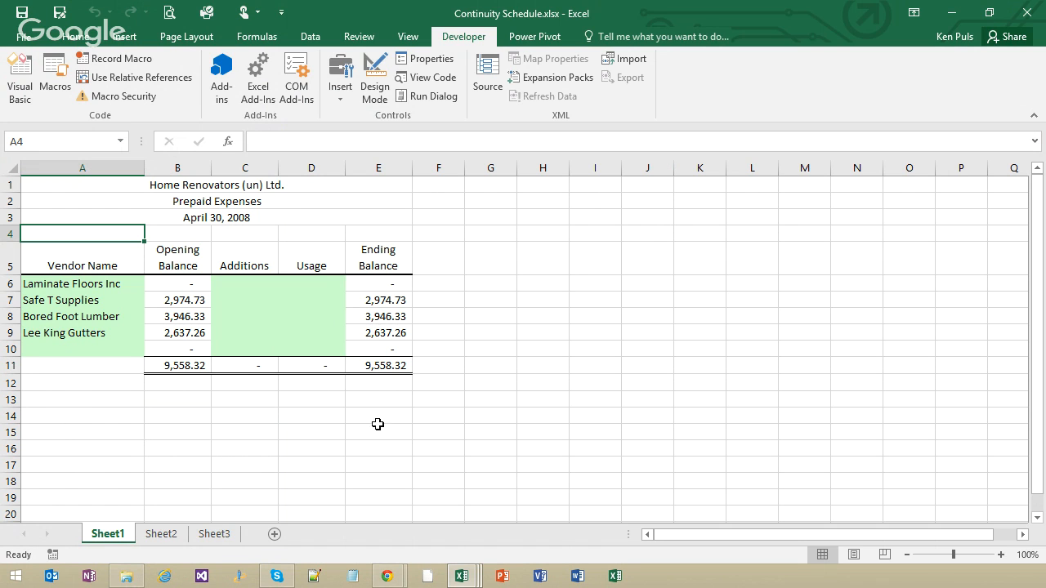
Maximize the Visual Basic editor and examine the Select and Selection lines in the RollForward code
left_click(466, 577)
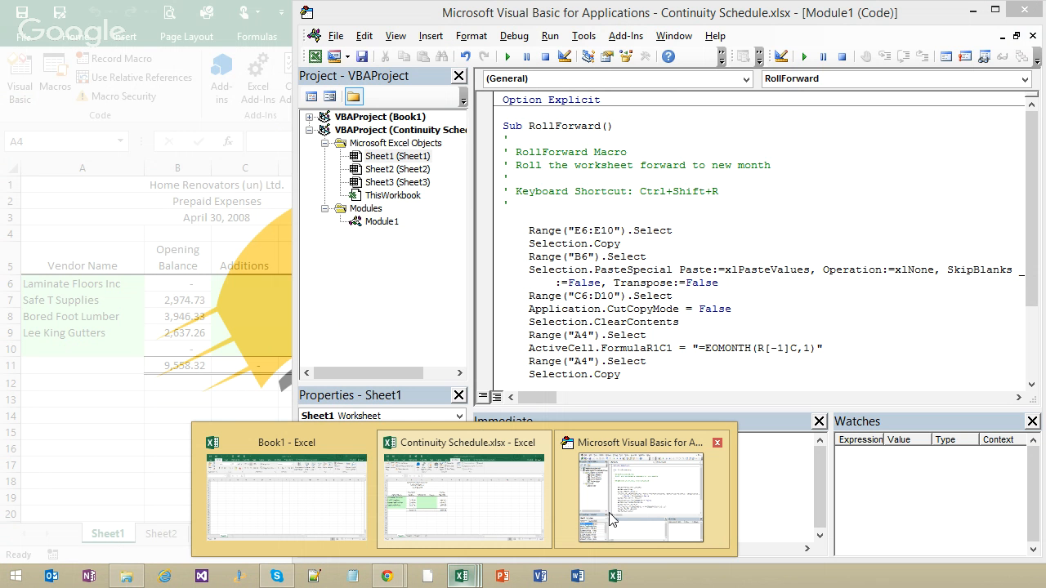
left_click(612, 520)
left_click(997, 11)
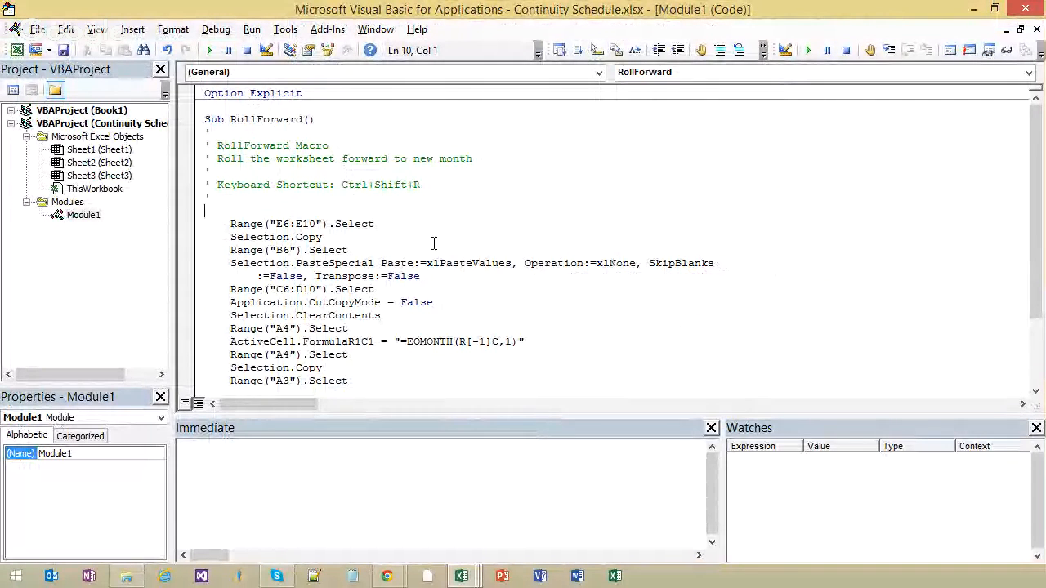
scroll(463, 279, "down", 1)
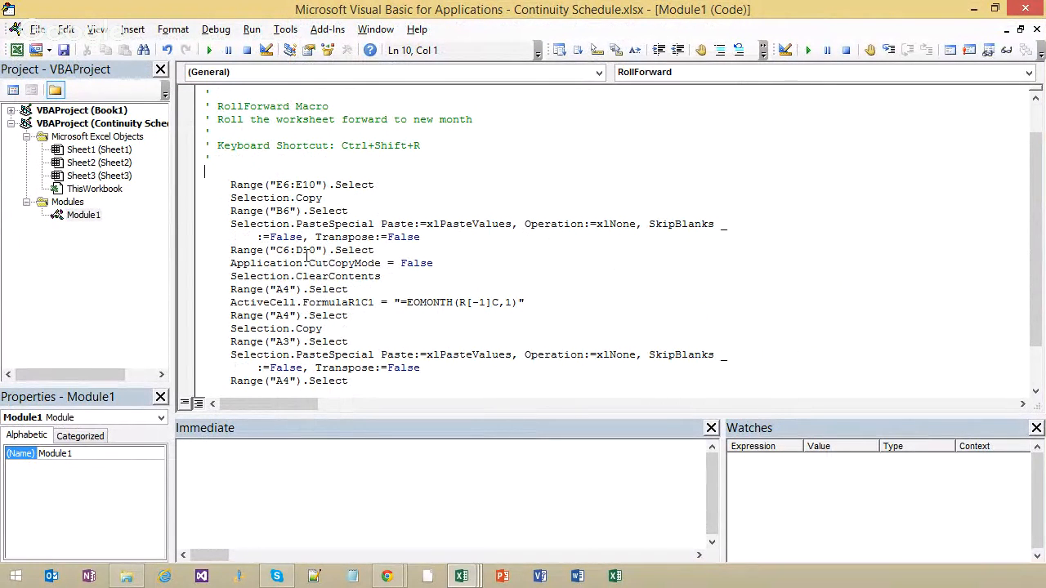
left_click_drag(296, 250, 303, 250)
type("D")
left_click(599, 288)
scroll(564, 263, "down", 1)
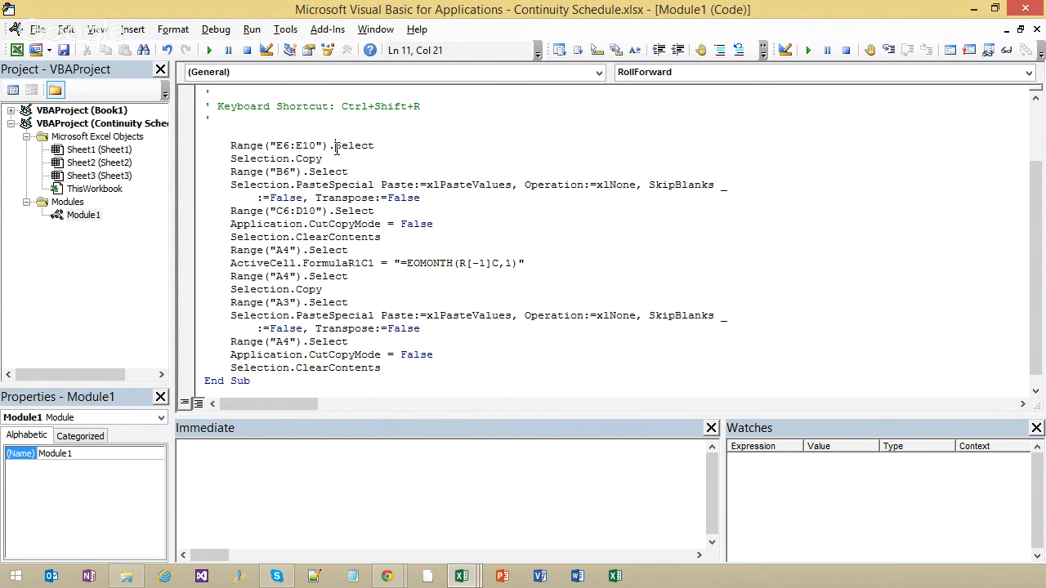
Remove the Select and Selection pairs so Range("E6:E10") copies directly and Range("B6") uses PasteSpecial directly
left_click_drag(334, 145, 292, 175)
key("Delete")
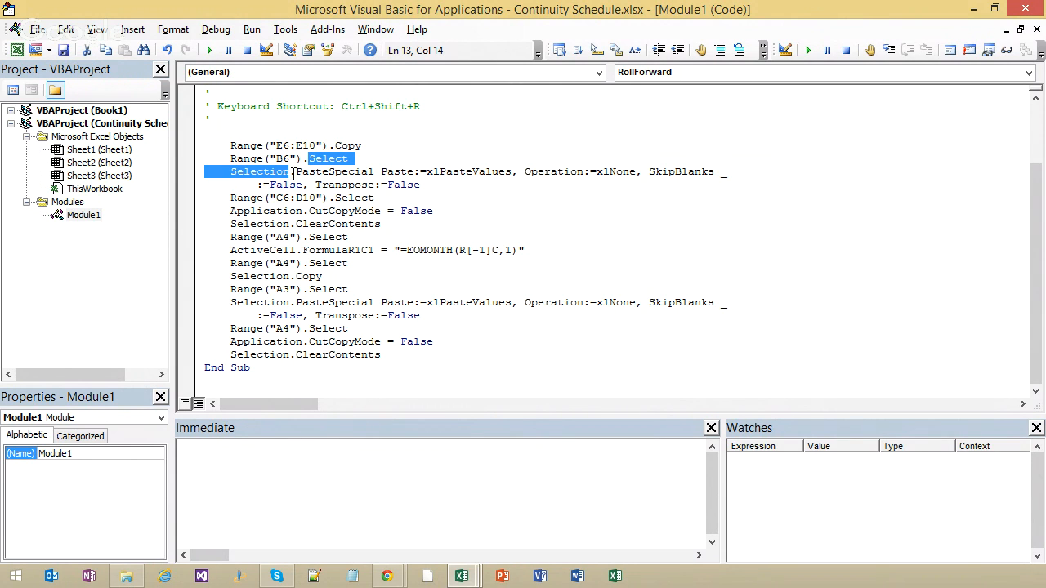
key("Delete")
Condense the code to Range("C6:D10").ClearContents and Range("A4").FormulaR1C1, removing the CutCopyMode line between them
left_click(336, 198)
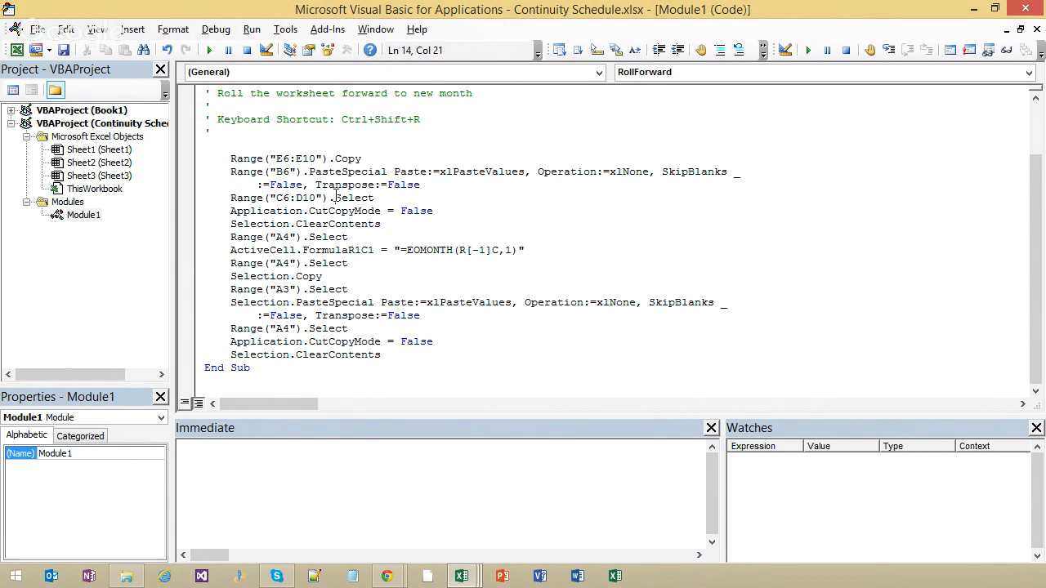
left_click_drag(336, 197, 297, 278)
key("Delete")
key("Delete")
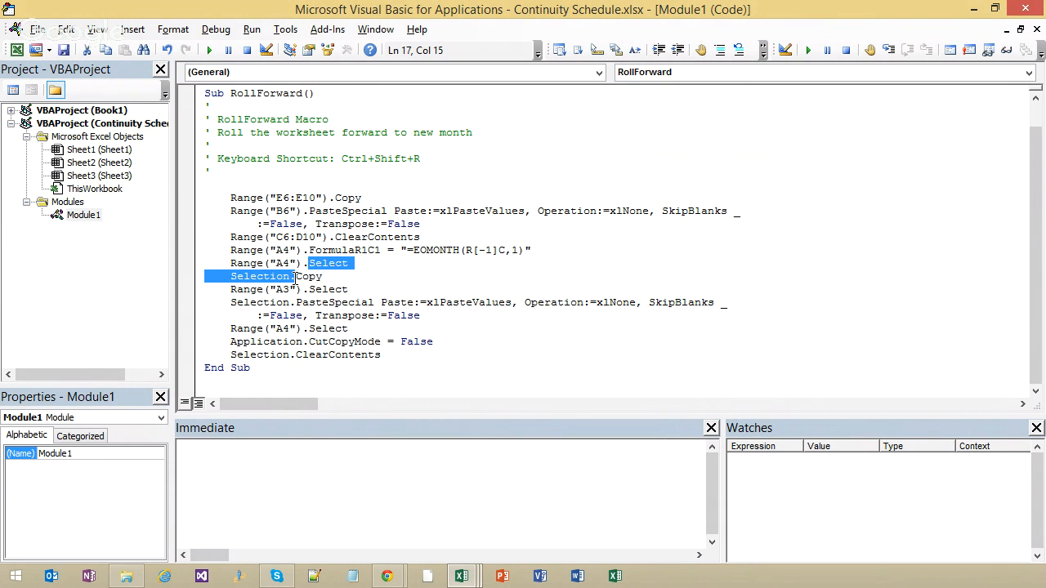
Condense the remaining lines to Range("A4").Copy, Range("A3").PasteSpecial and Range("A4").ClearContents, dropping the last CutCopyMode line
key("Delete")
left_click_drag(309, 289, 297, 357)
key("Delete")
key("Delete")
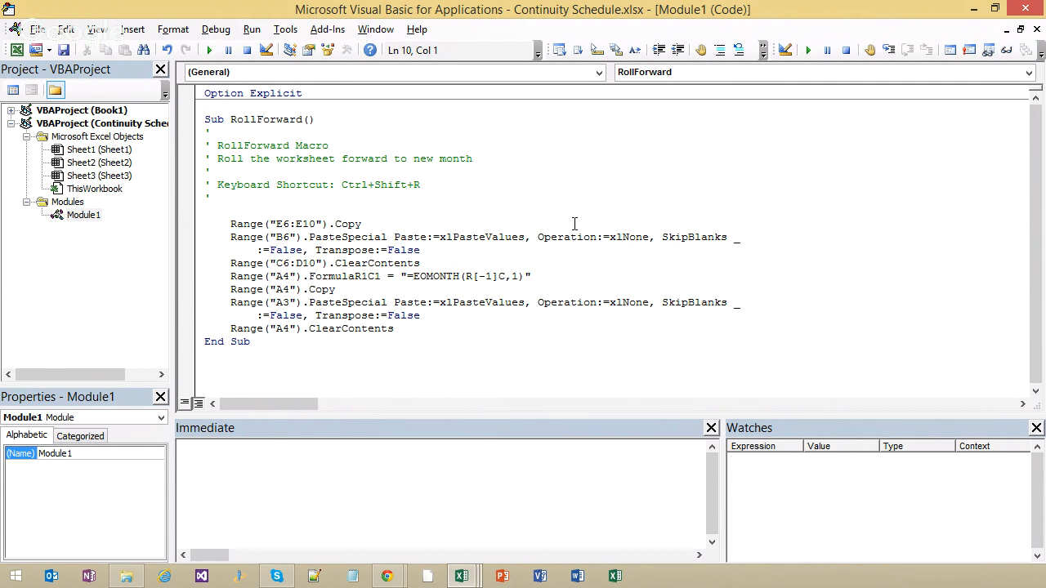
Restore the editor window, return to the schedule and run the cleaned-up RollForward macro
left_click(995, 10)
left_click(327, 12)
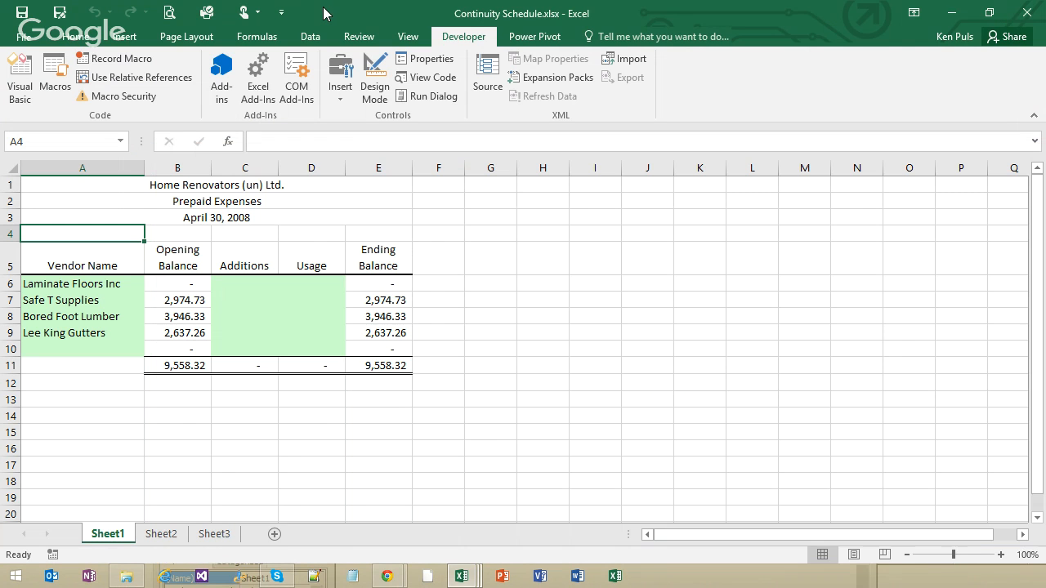
key("ctrl+shift+r")
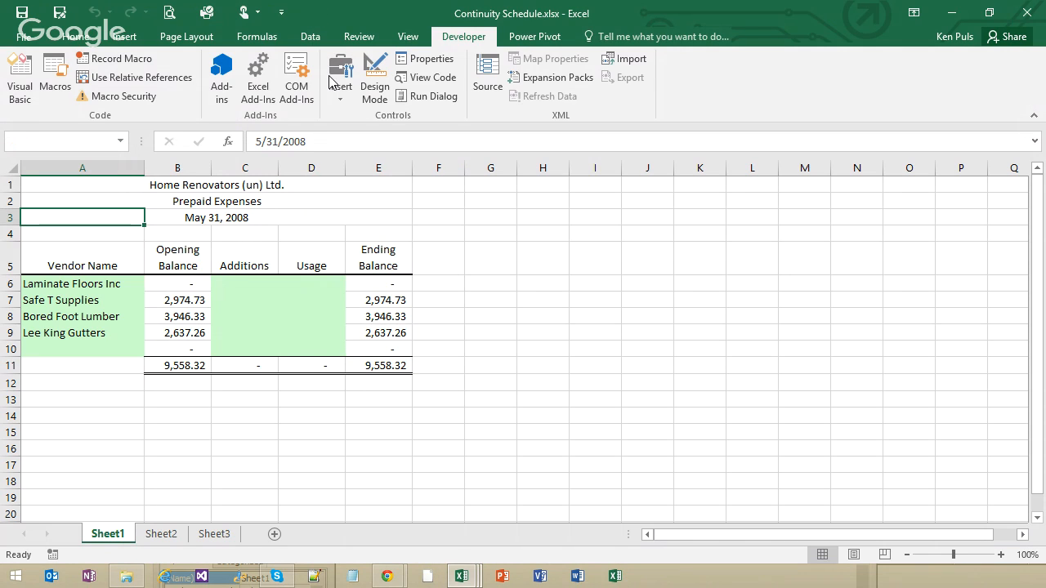
Enter an addition of 1000 for Safe T Supplies and roll the schedule forward again with the macro
left_click(309, 306)
key("Left")
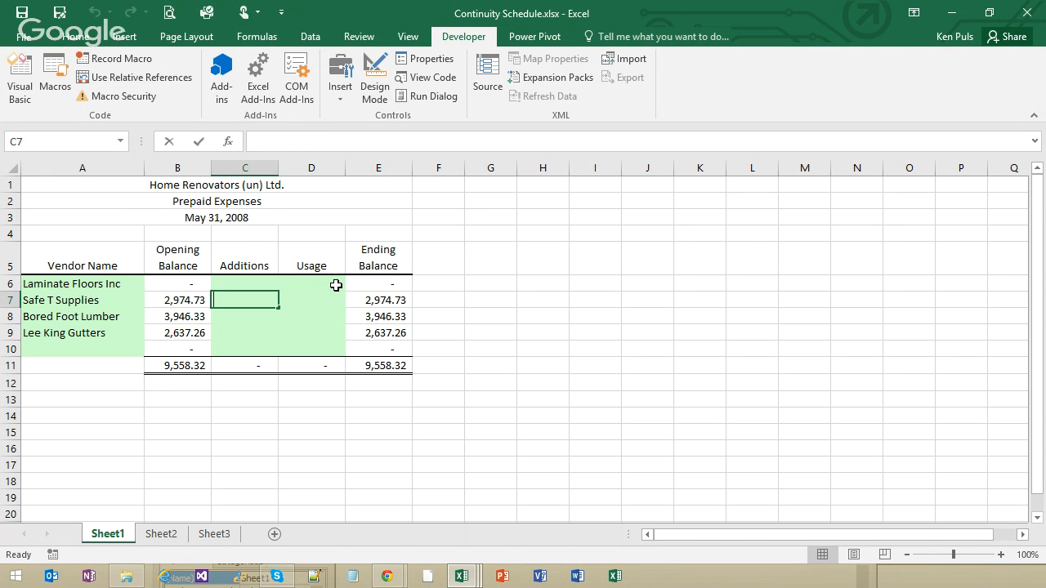
type("1000")
key("Return")
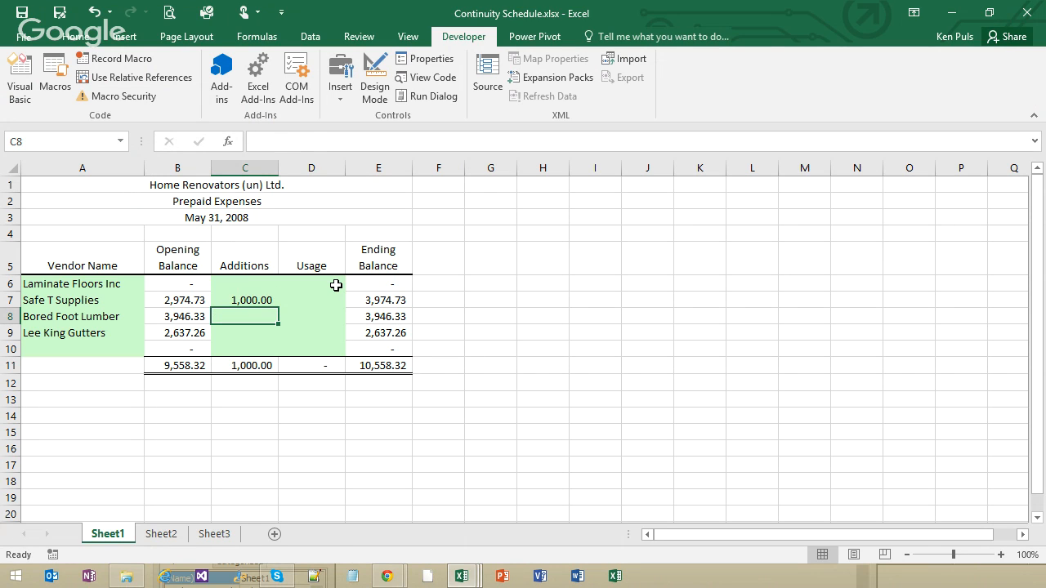
key("ctrl+shift+r")
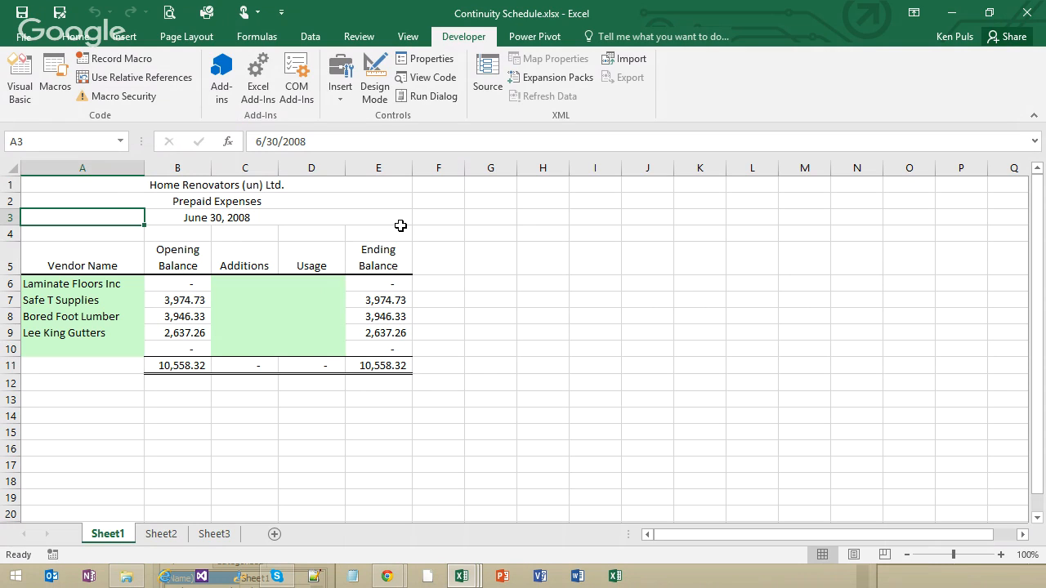
Draw a form control button beside the schedule header, over columns F and G in rows 2 to 5, and assign it the RollForward macro
left_click(343, 100)
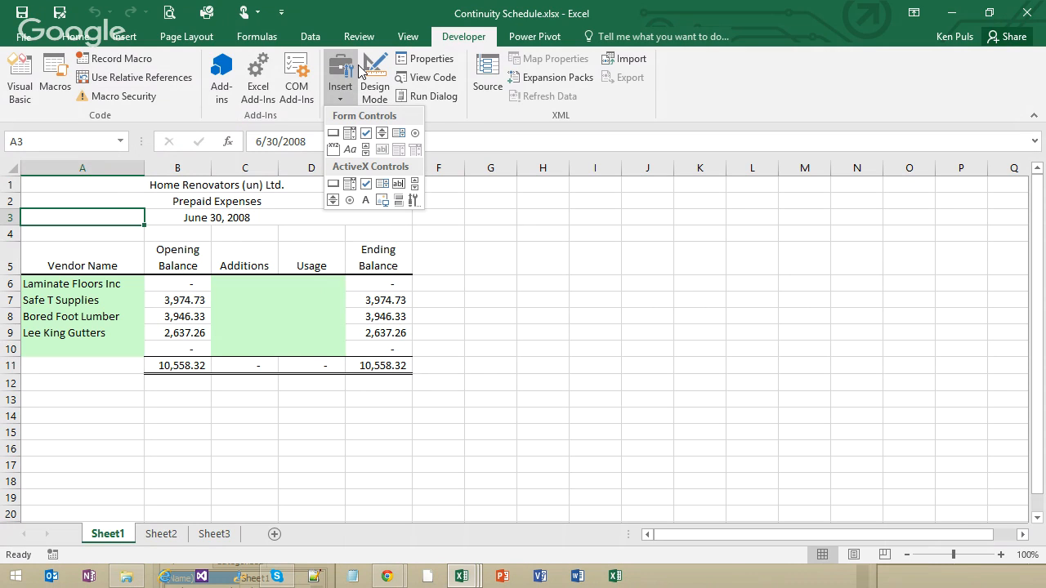
left_click(332, 135)
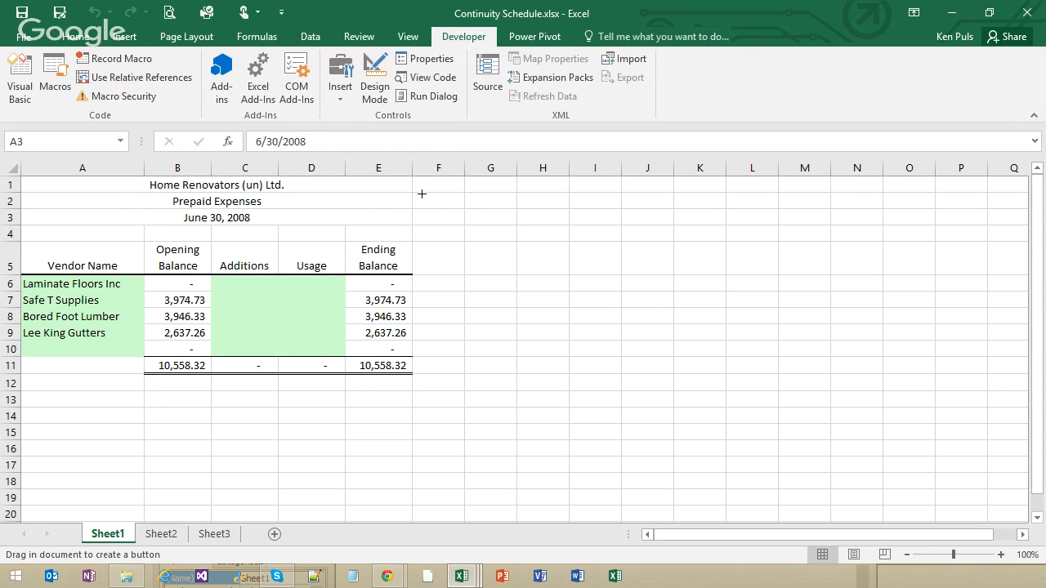
left_click_drag(423, 193, 509, 243)
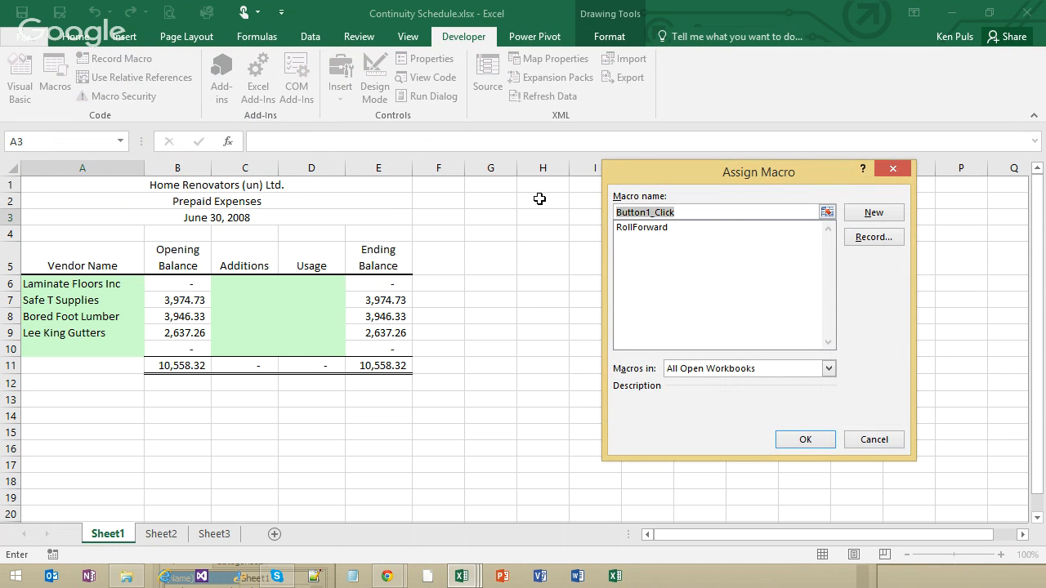
left_click(666, 232)
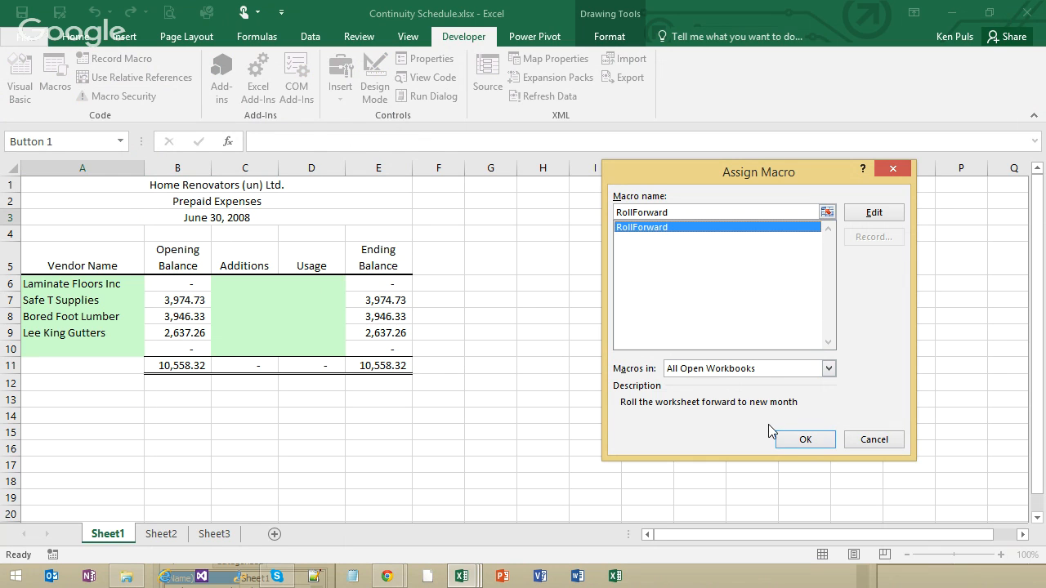
left_click(790, 442)
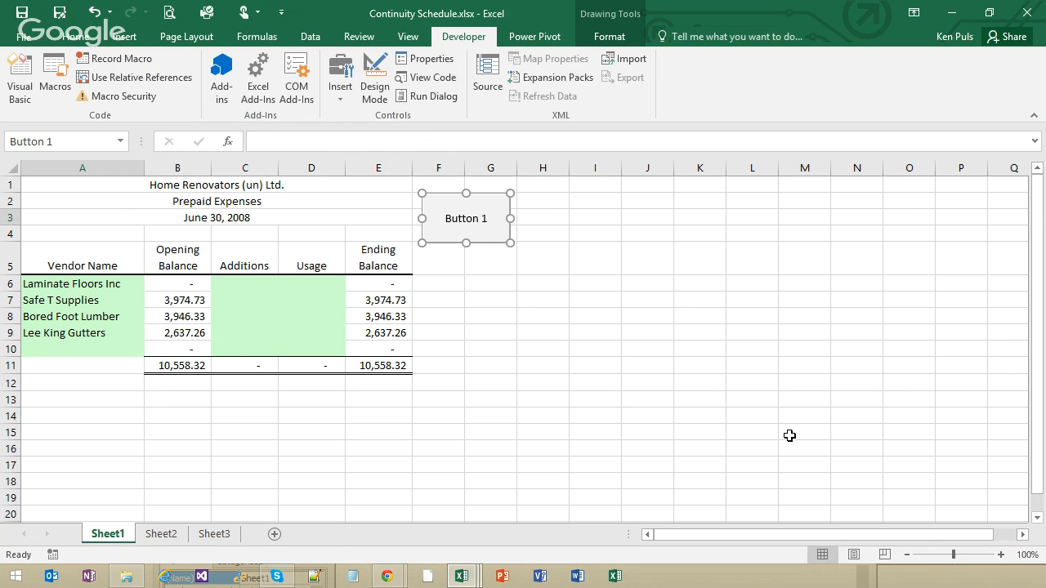
Relabel the new macro button as Roll Forward and finish editing its text
left_click(442, 219)
key("shift+Right")
key("shift+Right")
key("shift+Right")
key("shift+Right")
key("shift+Right")
key("shift+Right")
key("shift+Right")
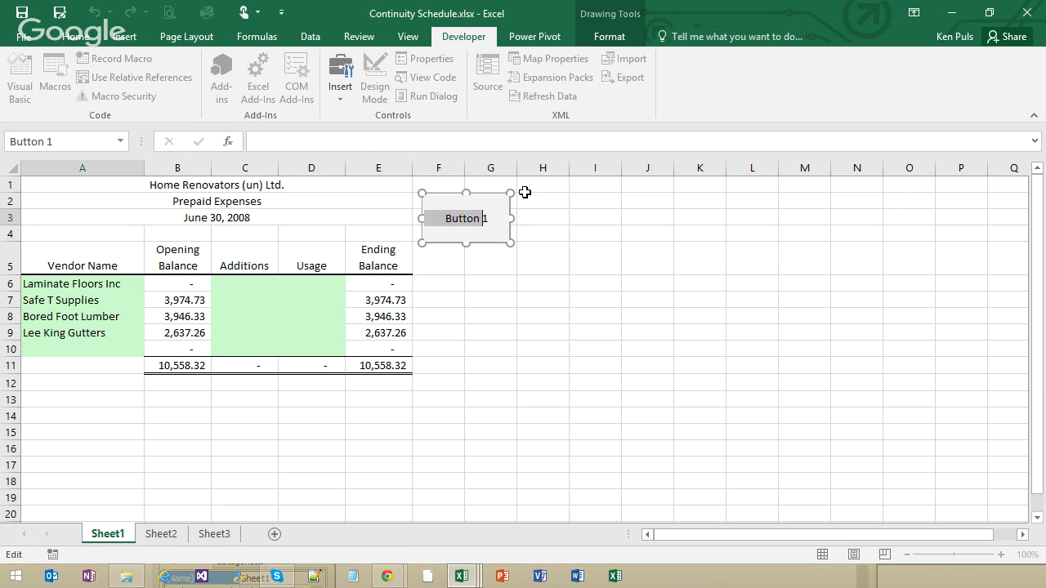
key("shift+Right")
key("Delete")
type("Roll FOrwar")
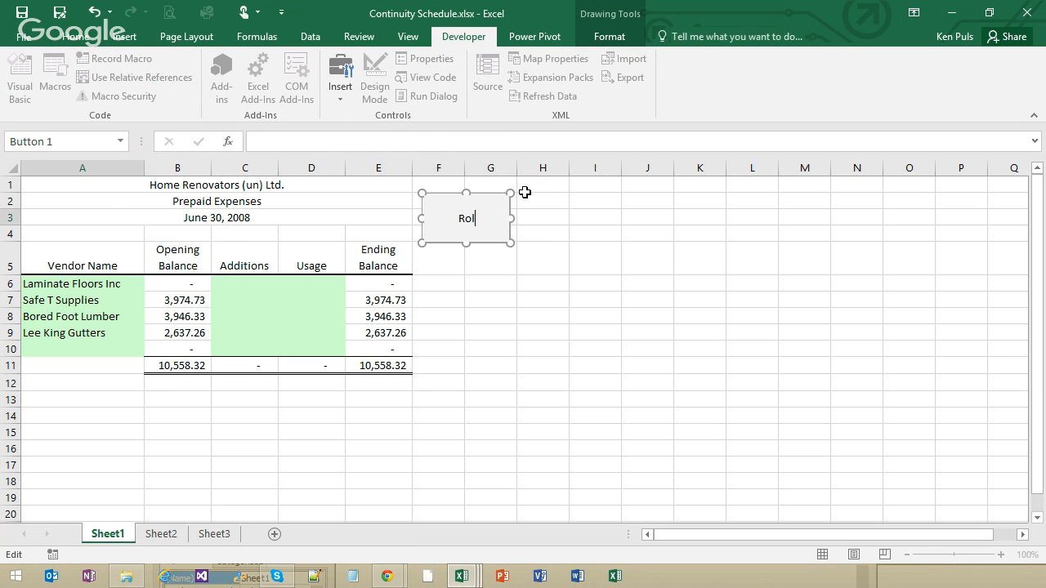
key("BackSpace")
key("BackSpace")
key("BackSpace")
key("BackSpace")
key("BackSpace")
type("orward")
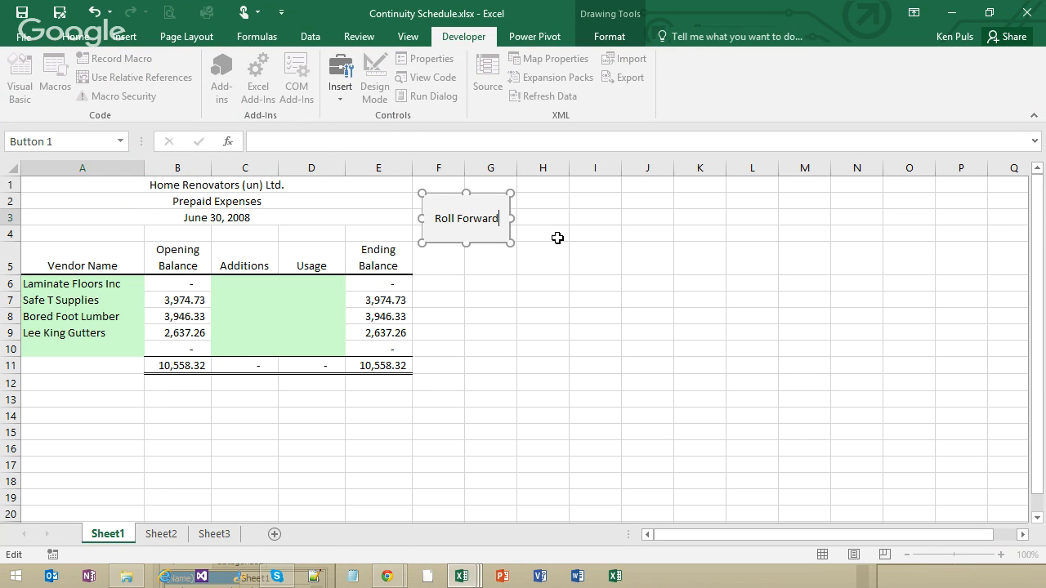
left_click(564, 284)
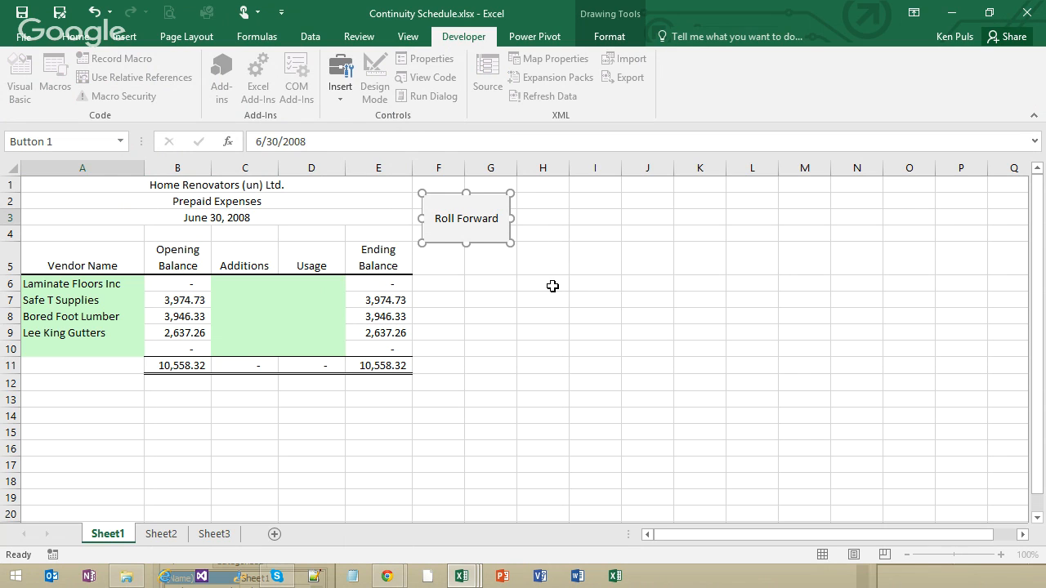
Test the Roll Forward button by running it repeatedly until the schedule is dated November 30, 2008
left_click(483, 228)
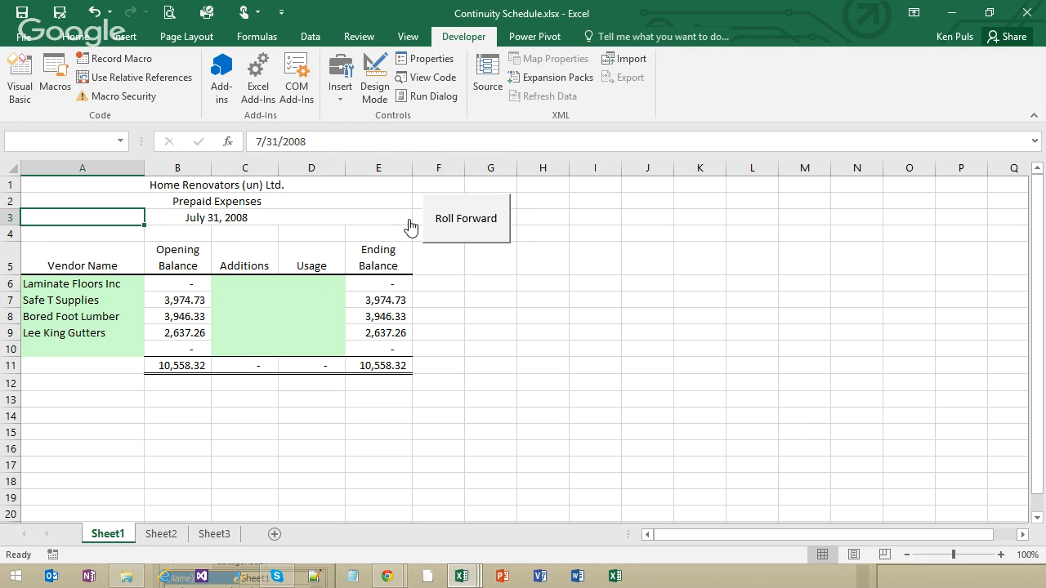
left_click(480, 221)
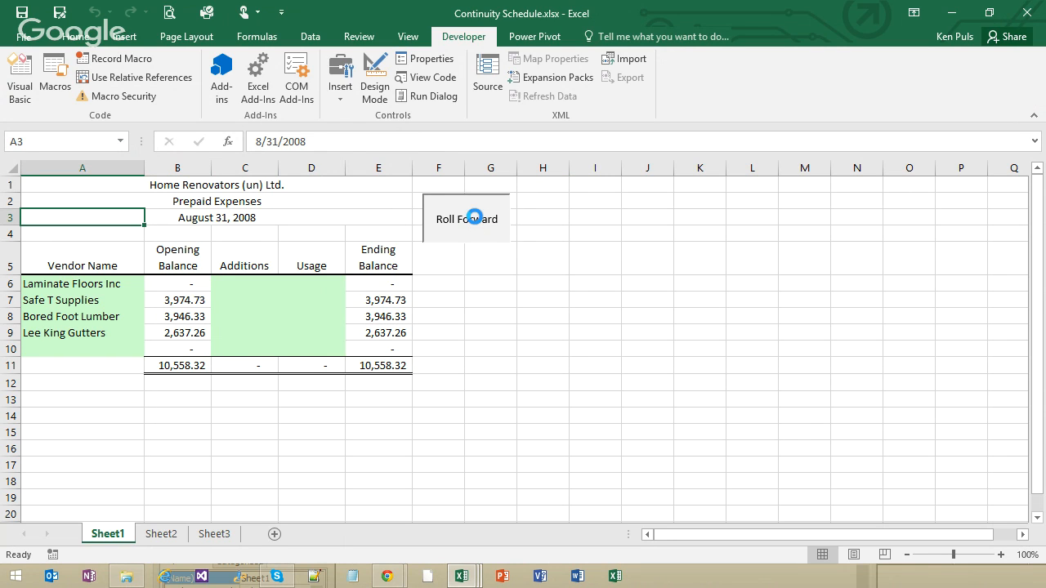
left_click(479, 222)
left_click(478, 222)
left_click(478, 224)
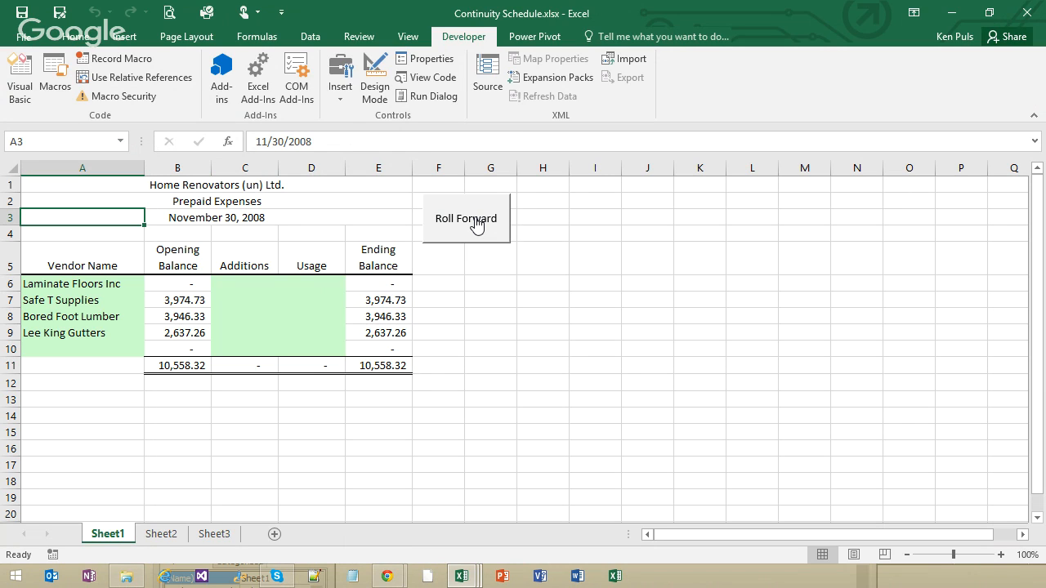
Review the cleaned-up RollForward code in the maximized Visual Basic editor, then close the editor
left_click(462, 577)
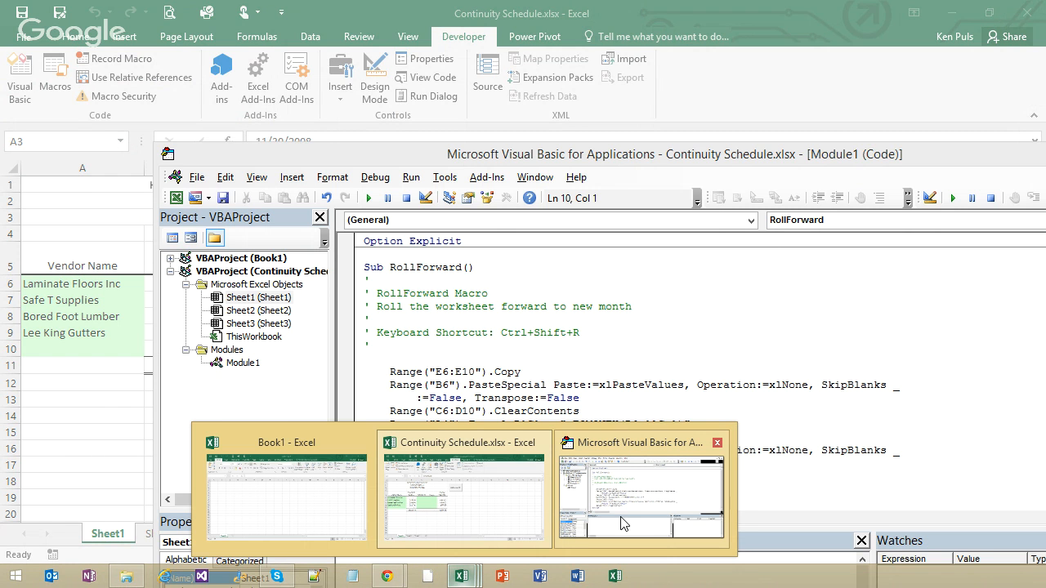
left_click(624, 524)
left_click_drag(588, 154, 516, 22)
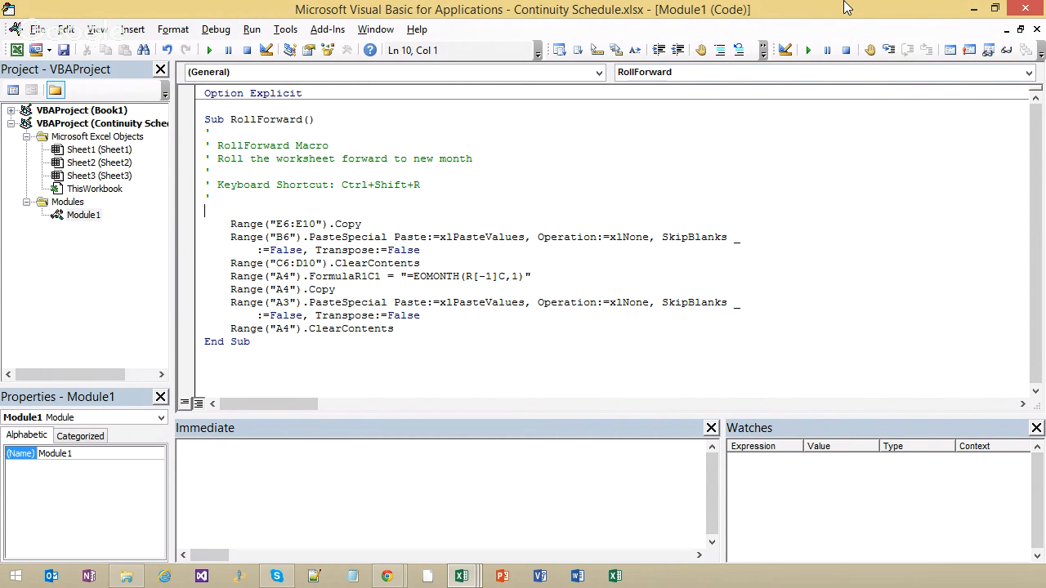
left_click(1027, 8)
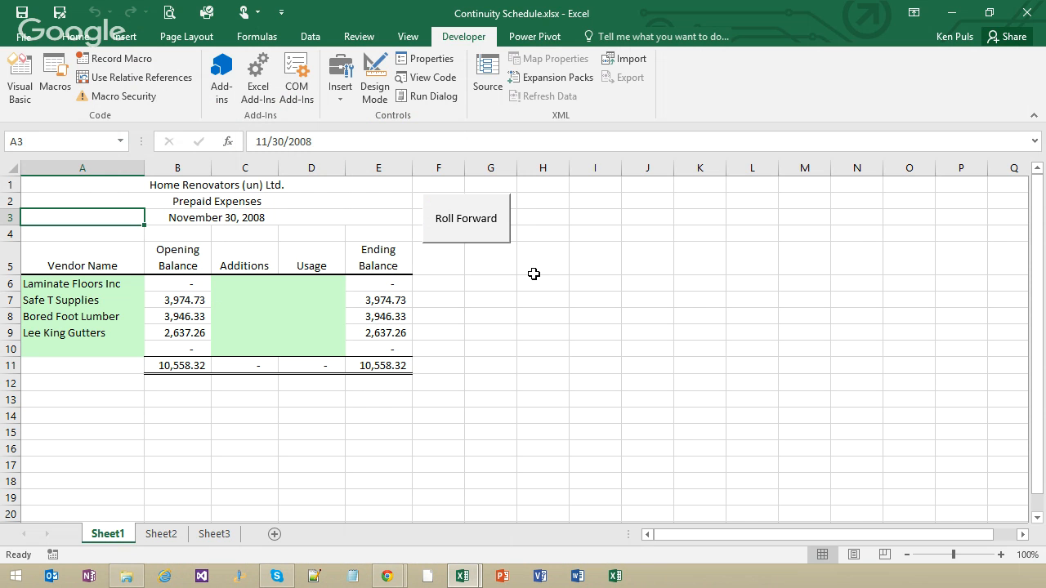
Close the Continuity Schedule workbook without saving its changes
left_click(24, 41)
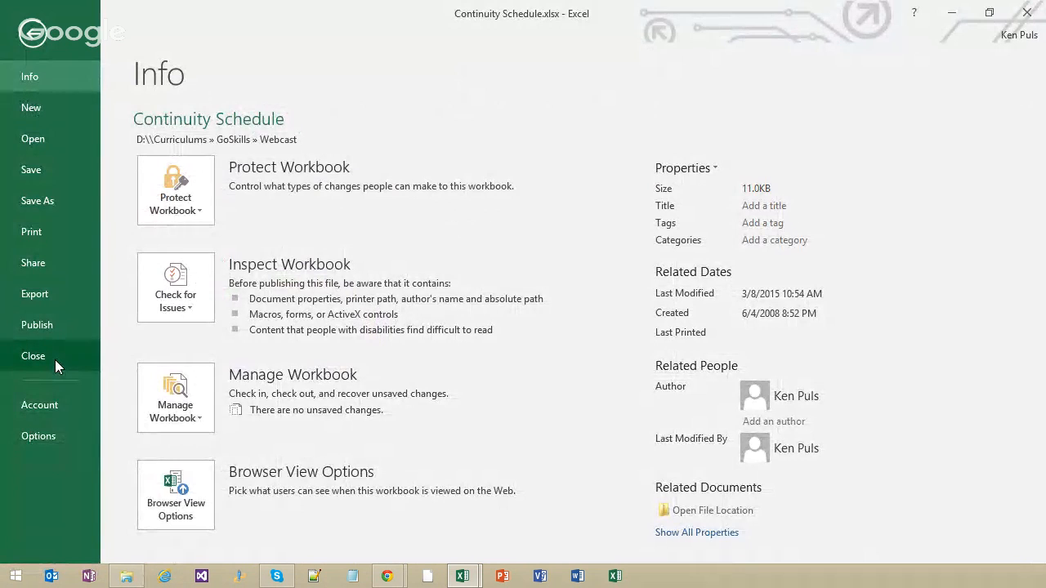
left_click(32, 357)
left_click(527, 311)
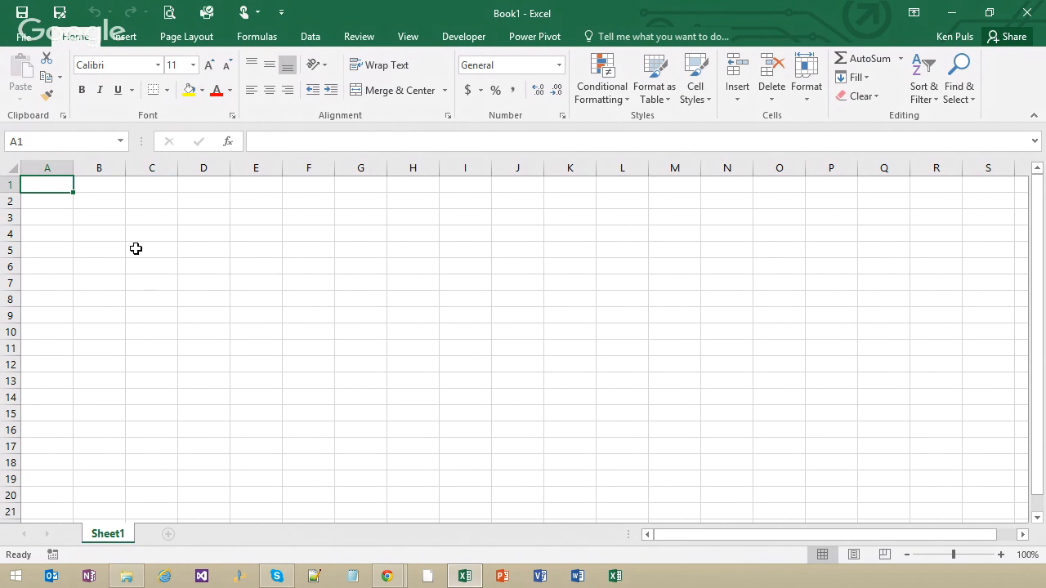
Enter Hello in cell B3 of the blank workbook
left_click(114, 219)
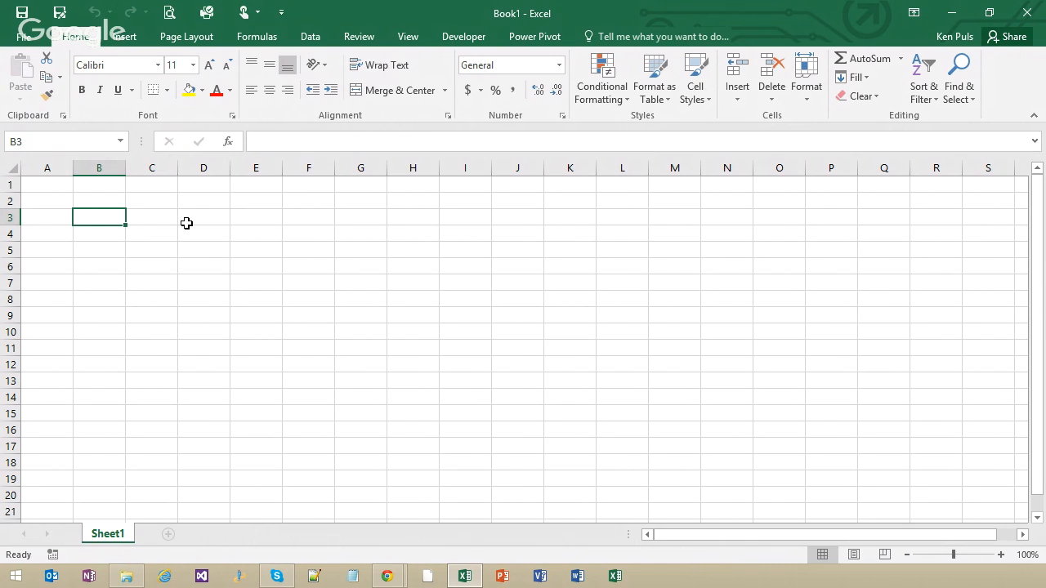
type("Hello")
key("Return")
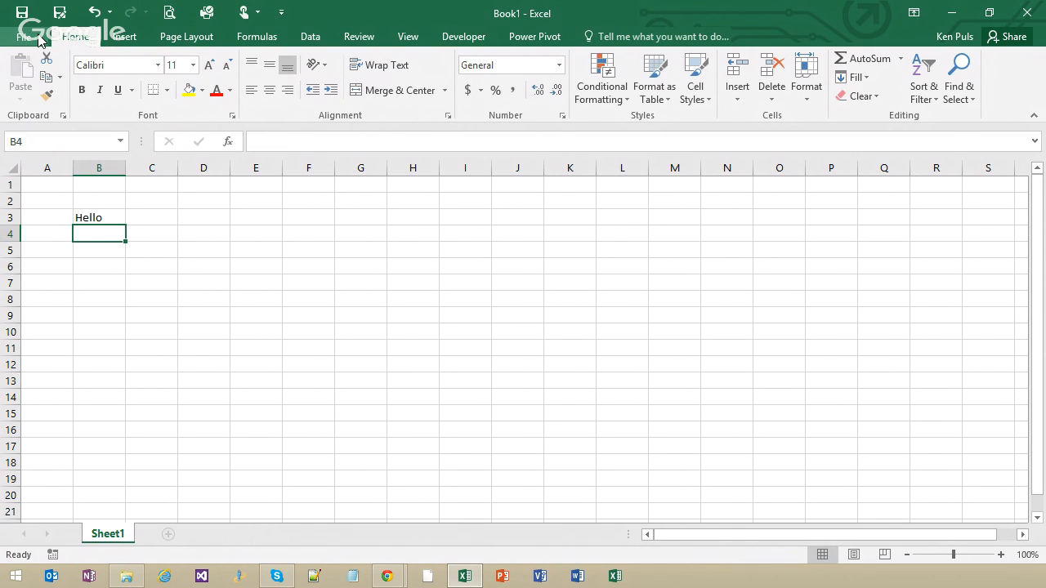
Set the sheet's page orientation to Landscape and its margins to Narrow
left_click(185, 37)
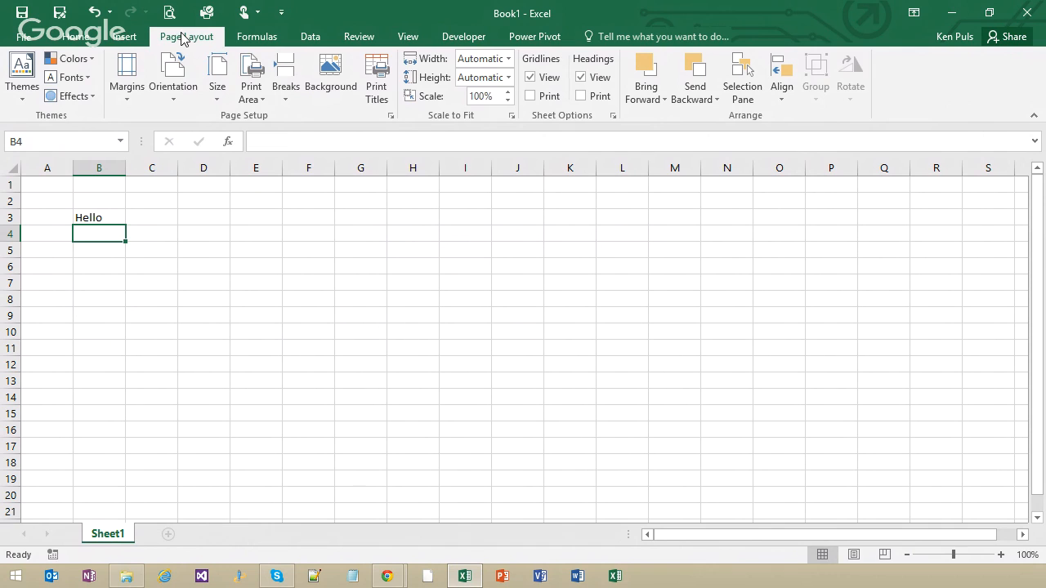
left_click(183, 97)
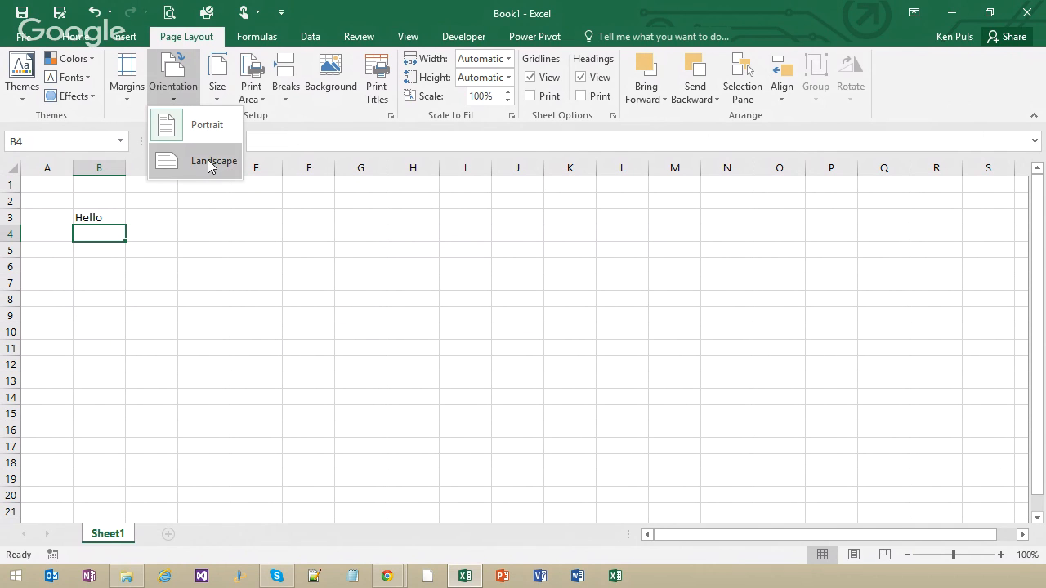
left_click(209, 164)
left_click(131, 91)
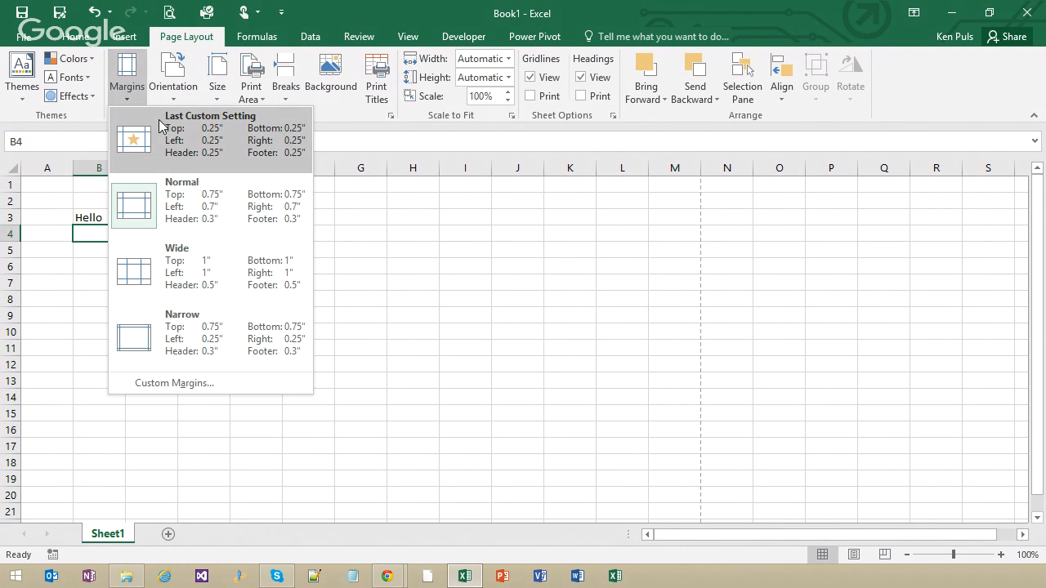
left_click(201, 331)
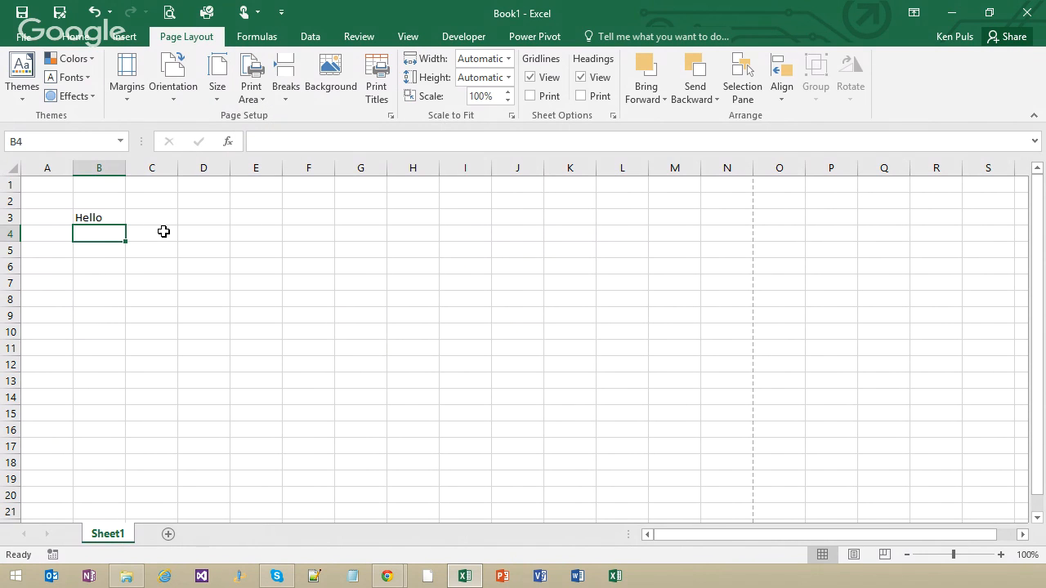
left_click(103, 219)
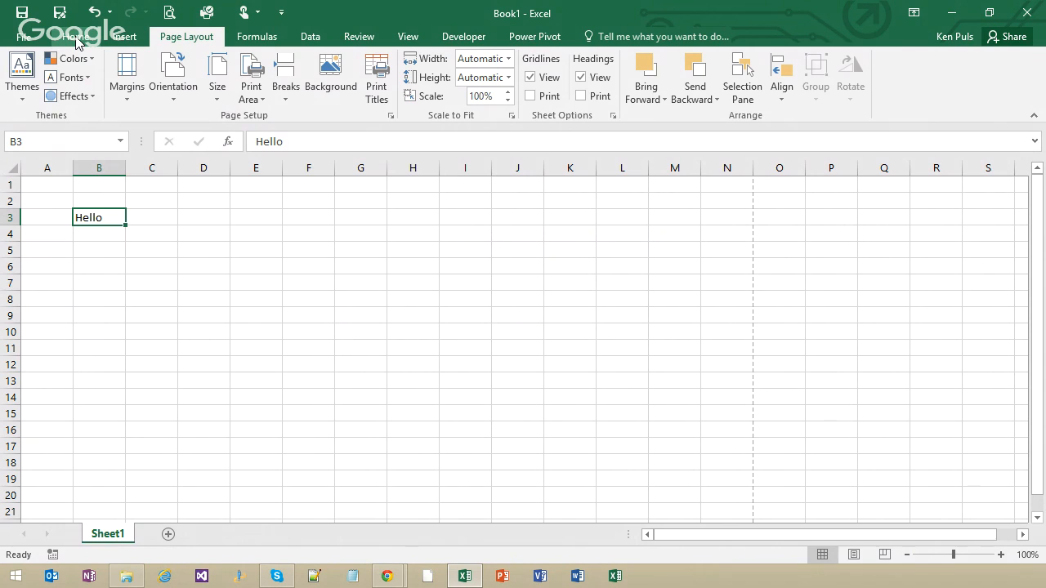
left_click(185, 102)
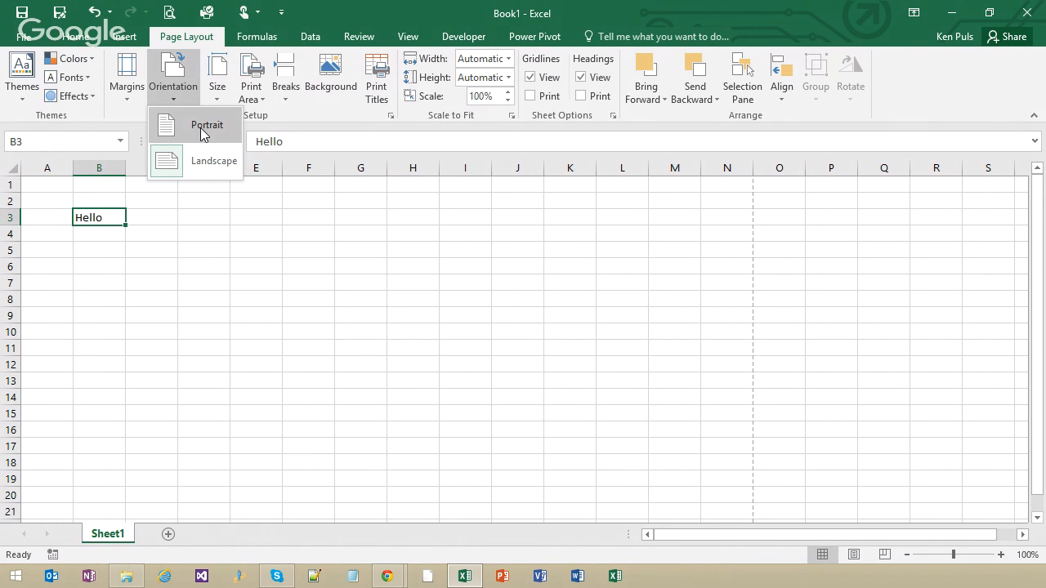
left_click(133, 92)
left_click(72, 273)
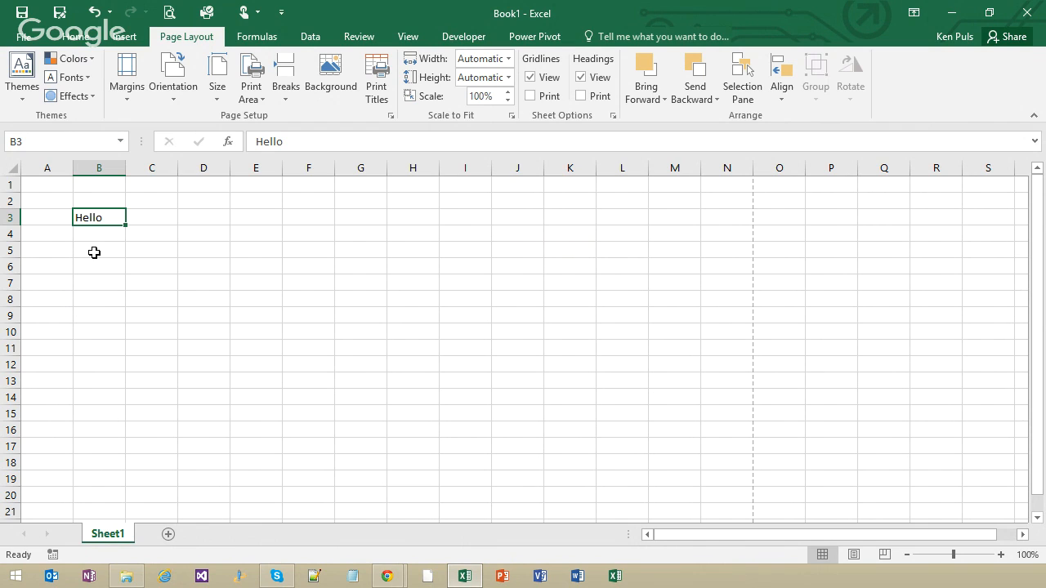
Save the workbook to the Desktop as myStart.xlsx
left_click(58, 18)
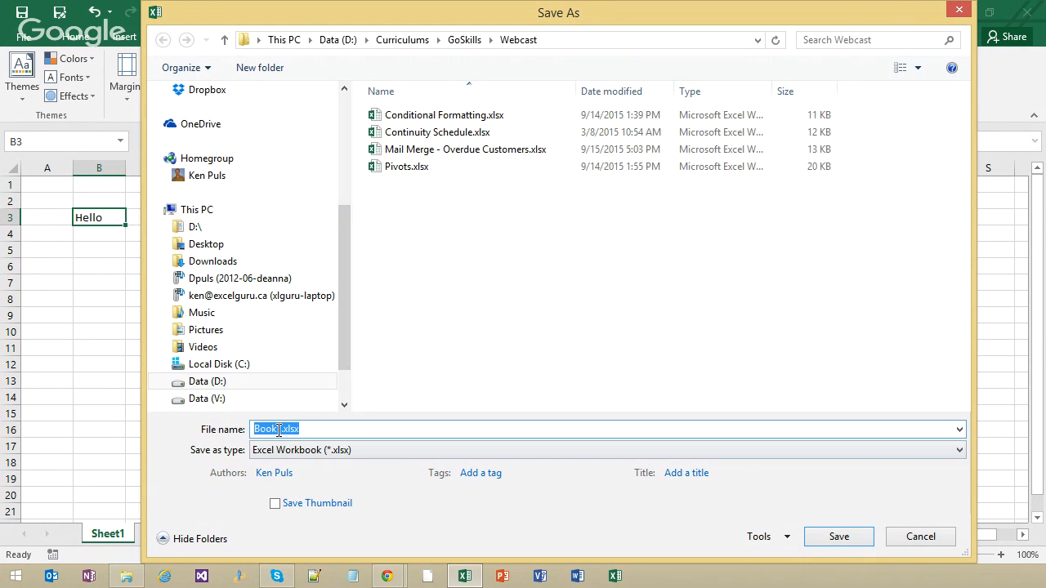
double_click(274, 430)
type("myStart")
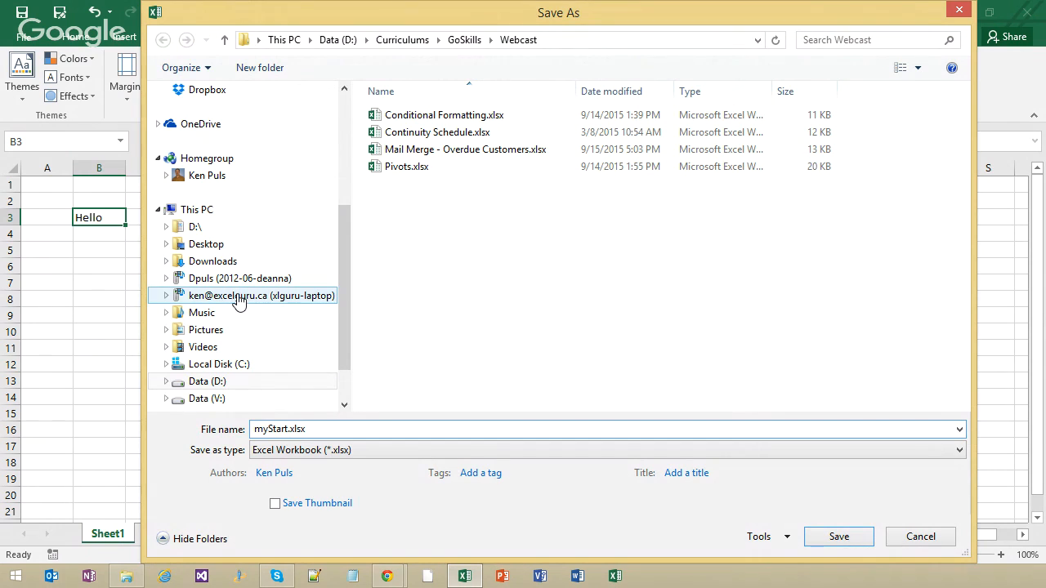
left_click(219, 249)
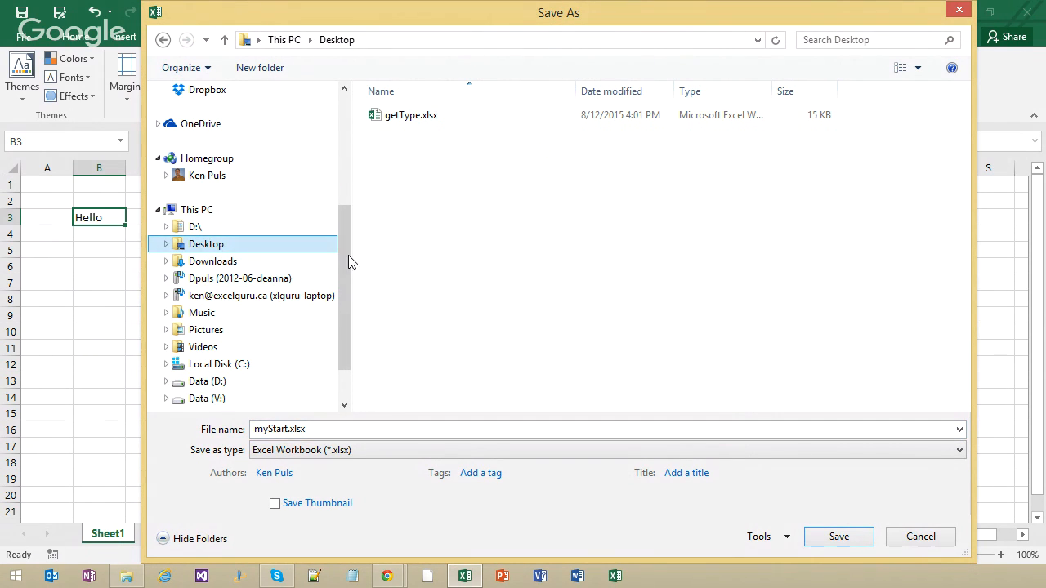
left_click(839, 537)
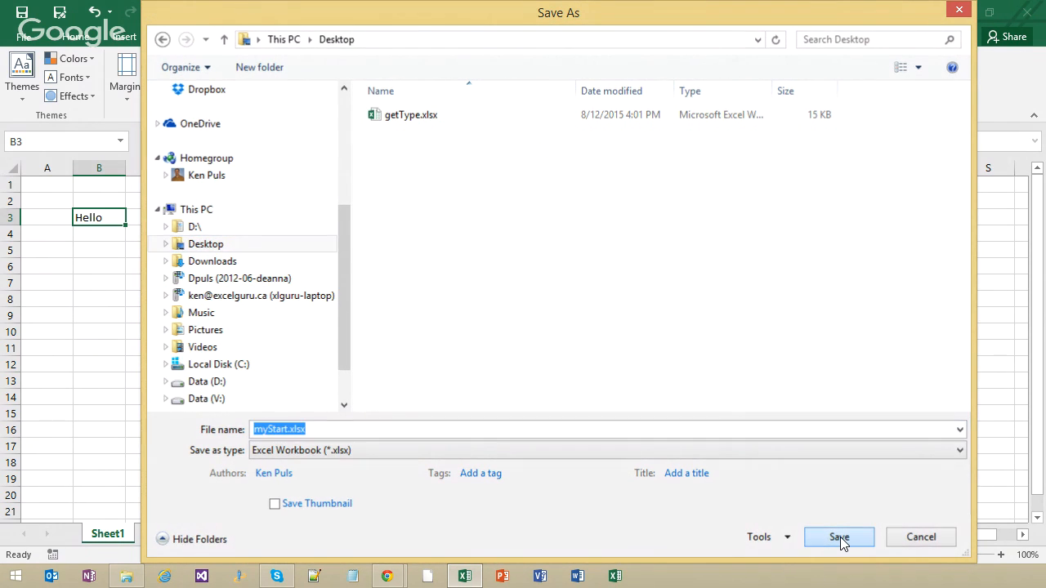
Try to move myStart.xlsx from the desktop into the Office16 XLSTART folder in File Explorer, and return to the workbook
left_click(126, 576)
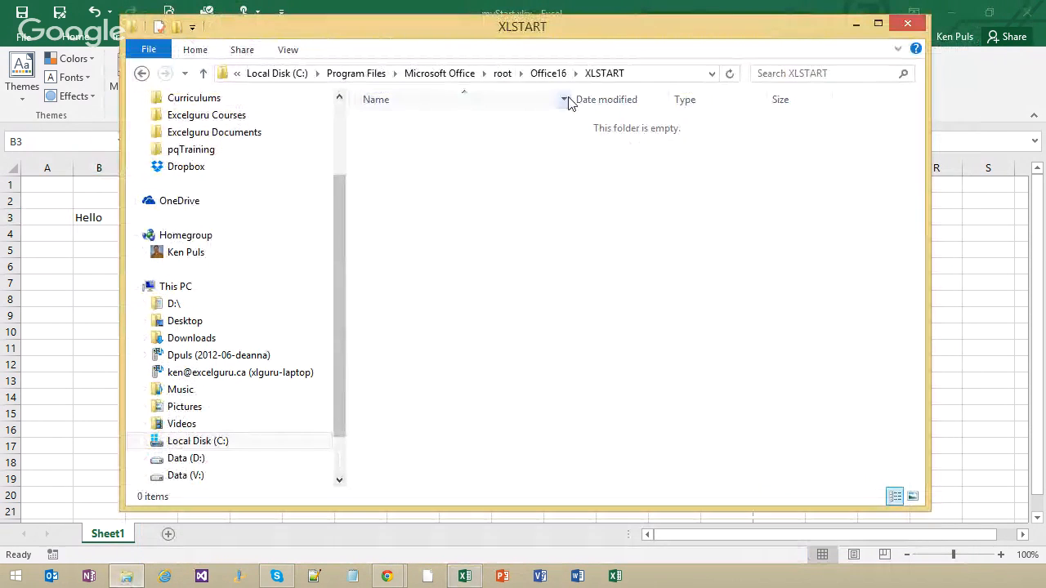
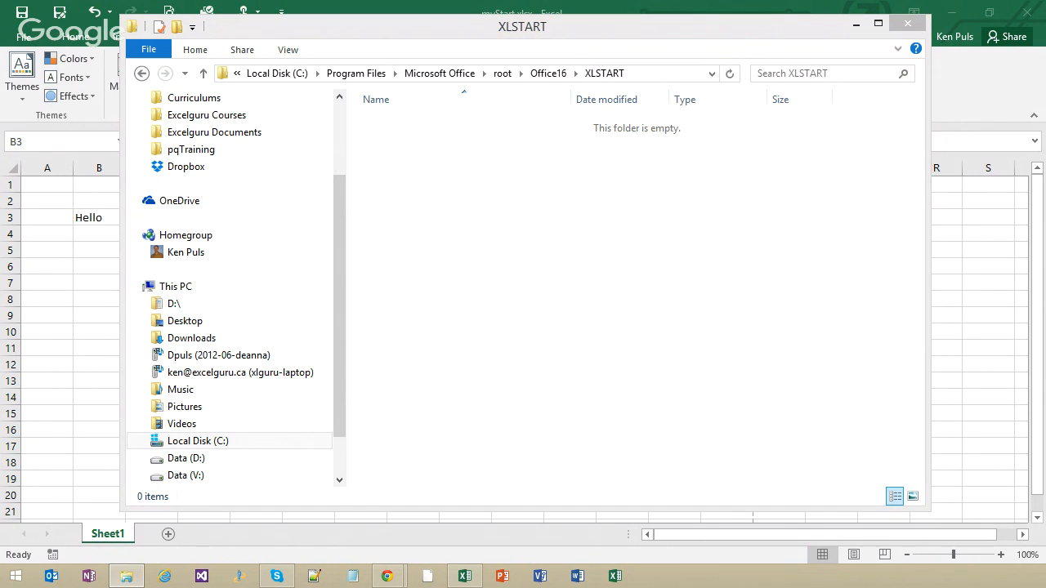
left_click_drag(5, 368, 614, 229)
left_click_drag(576, 209, 521, 183)
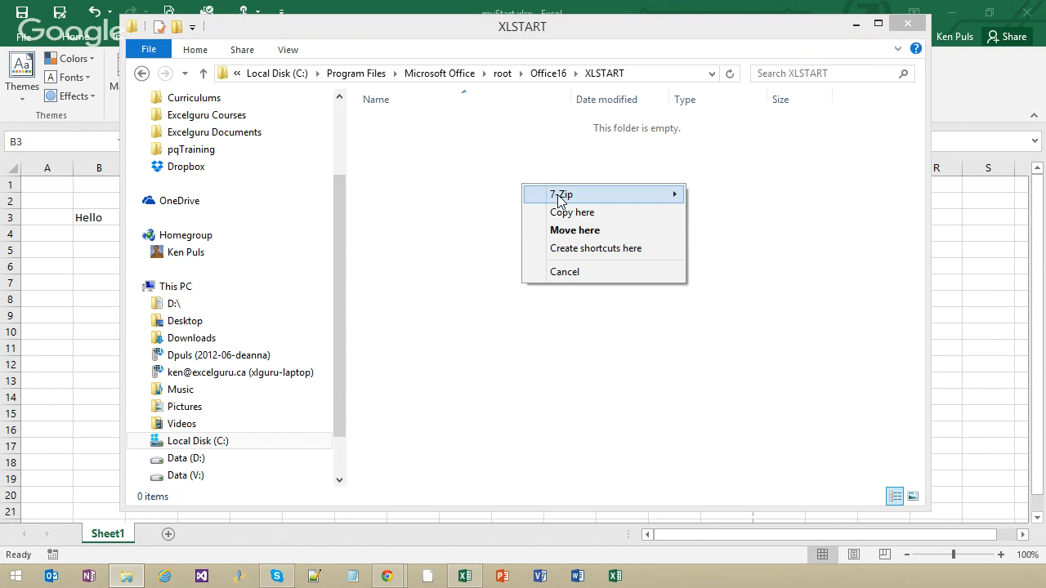
left_click(575, 232)
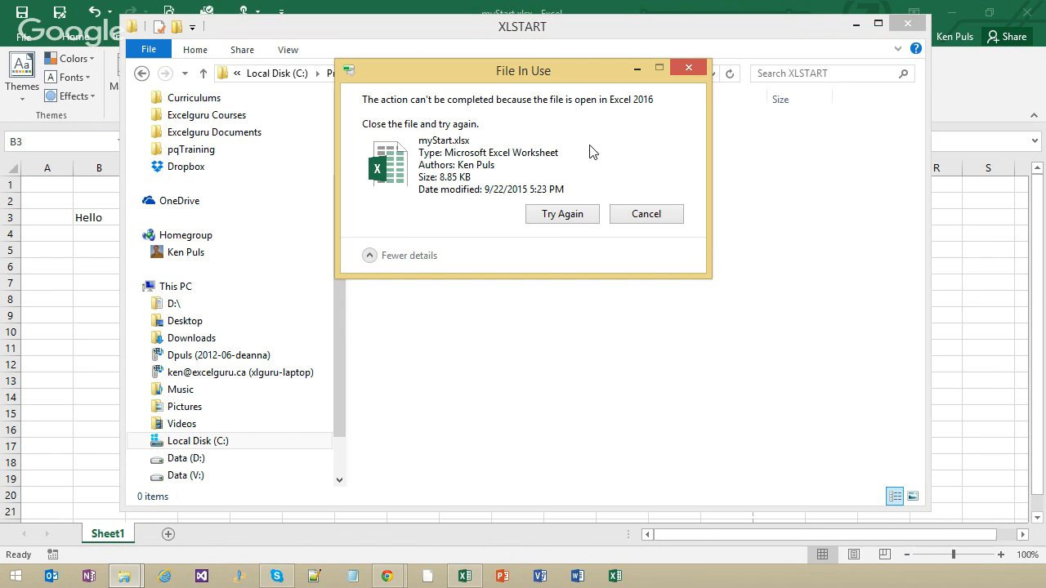
left_click(820, 10)
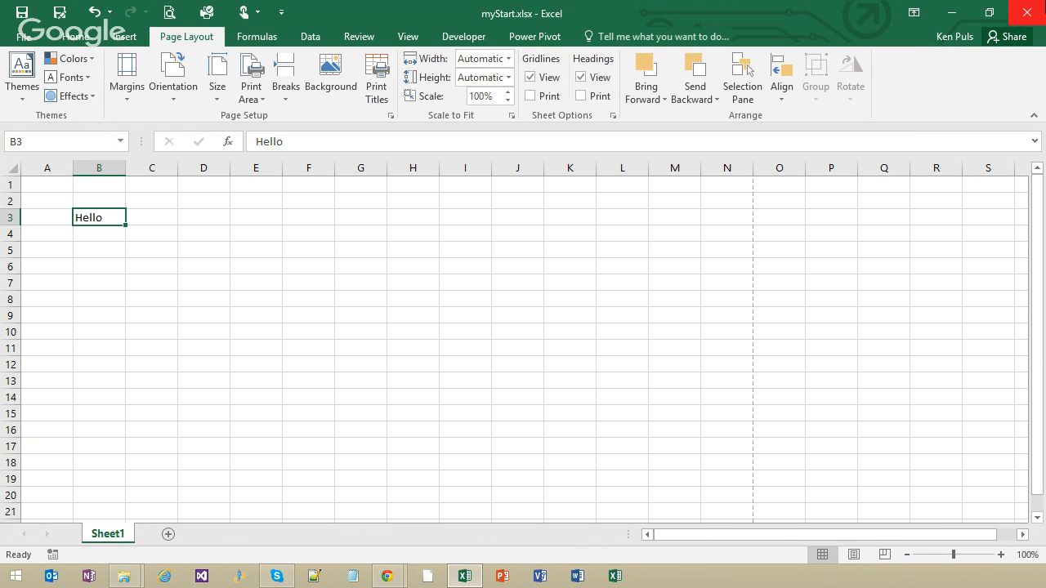
Close the myStart workbook and retry moving it into the XLSTART folder, granting administrator permission
left_click(1028, 13)
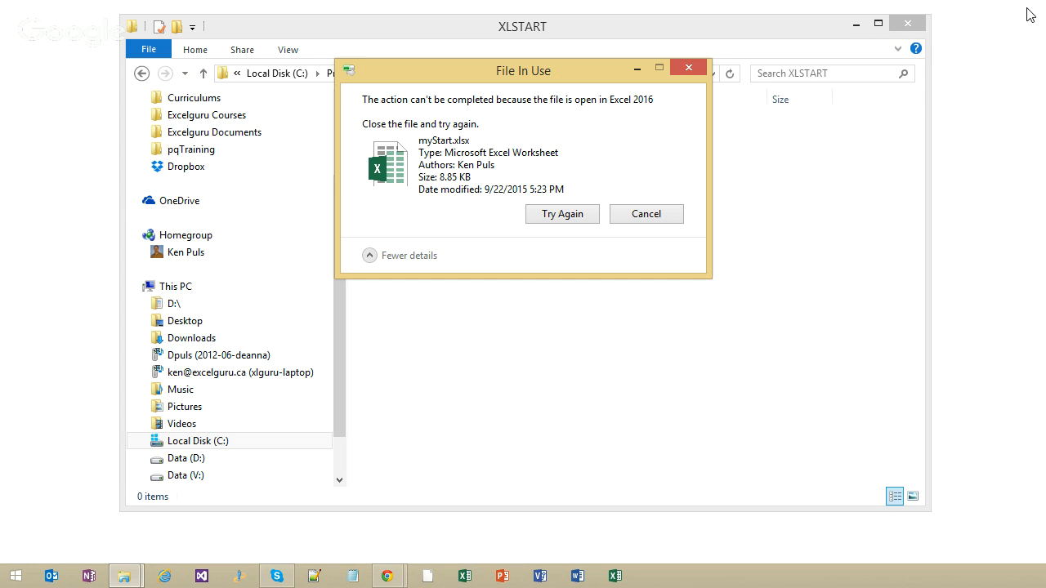
left_click(564, 214)
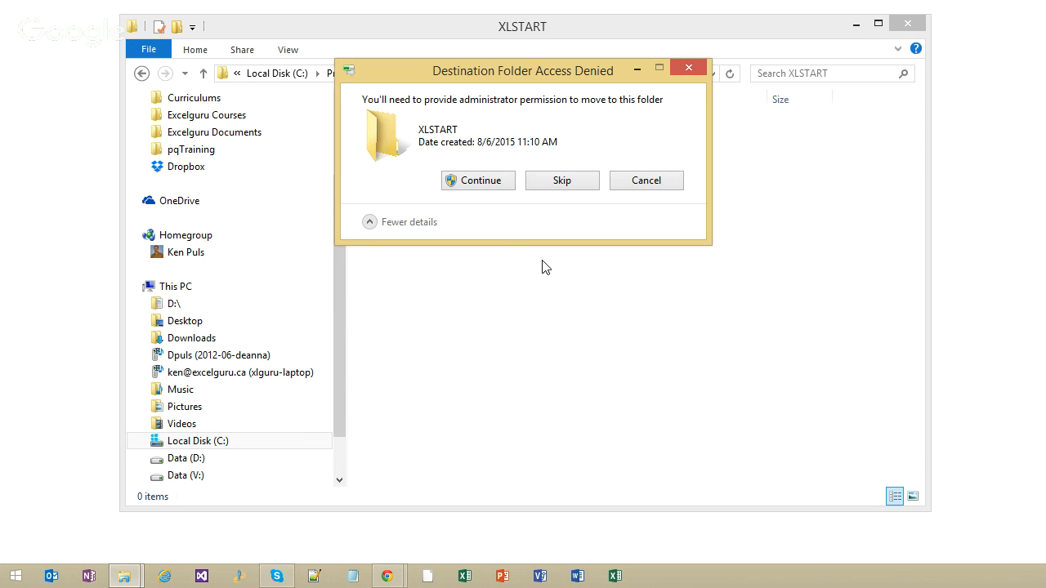
left_click(482, 186)
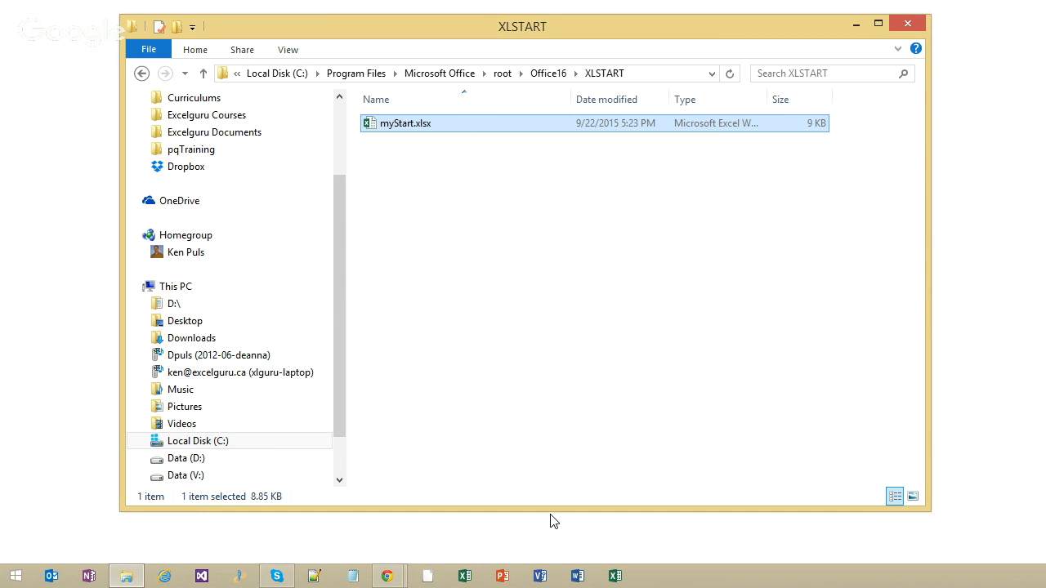
Start Excel, maximize the myStart window and check the sheet's page orientation and margin settings
left_click(464, 577)
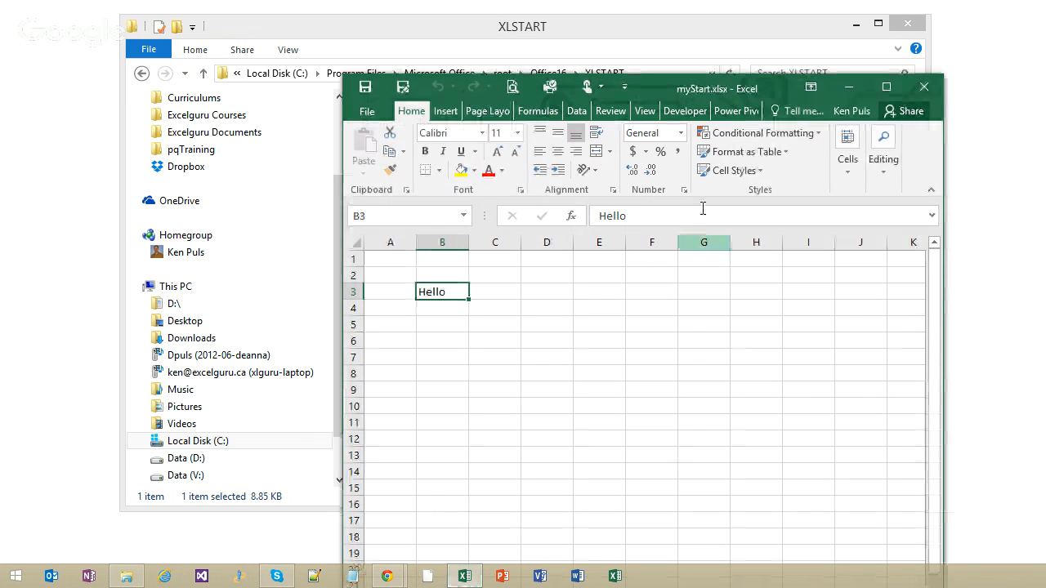
left_click(888, 87)
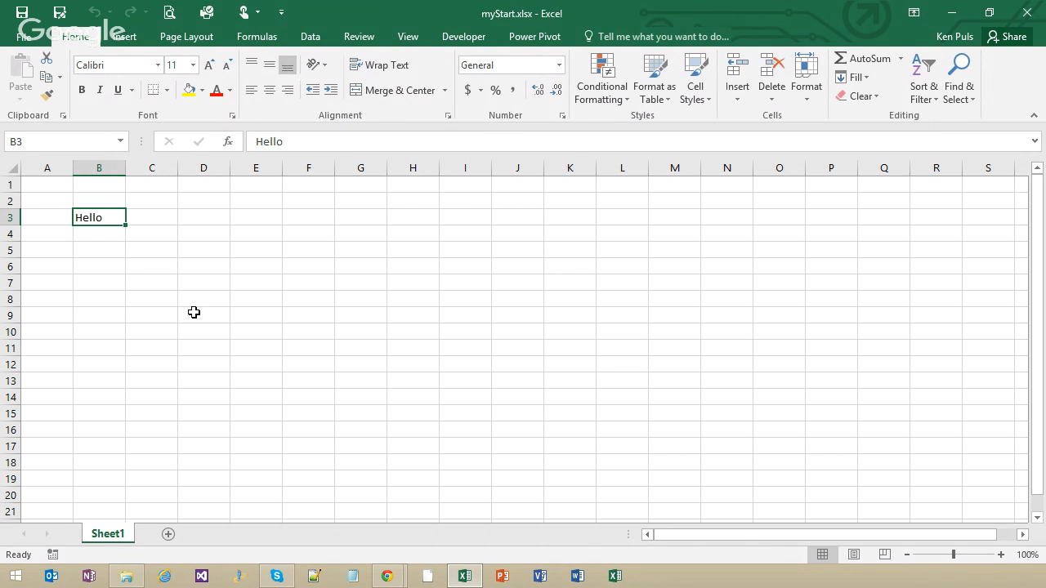
left_click(193, 39)
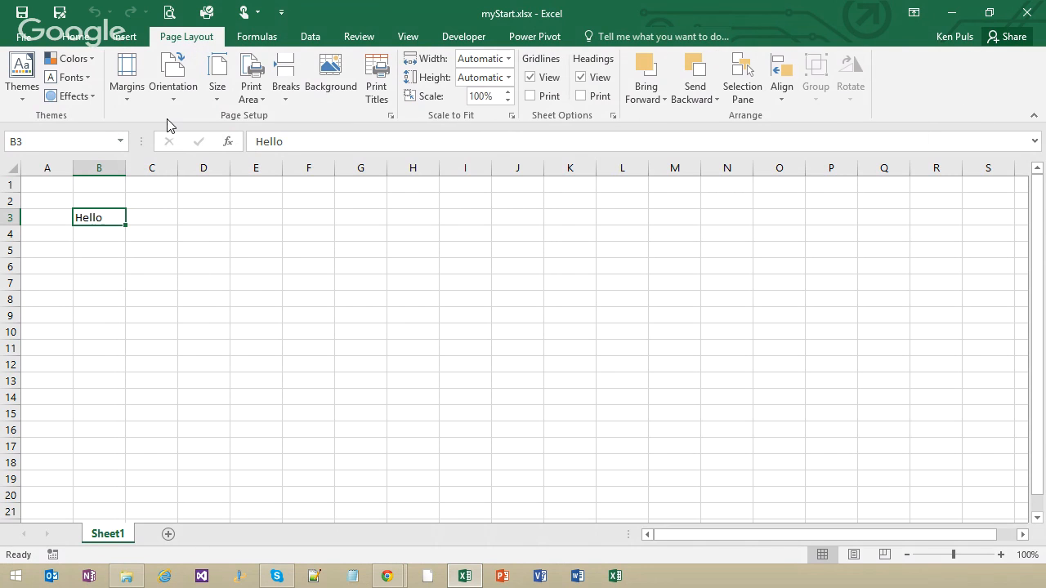
left_click(180, 102)
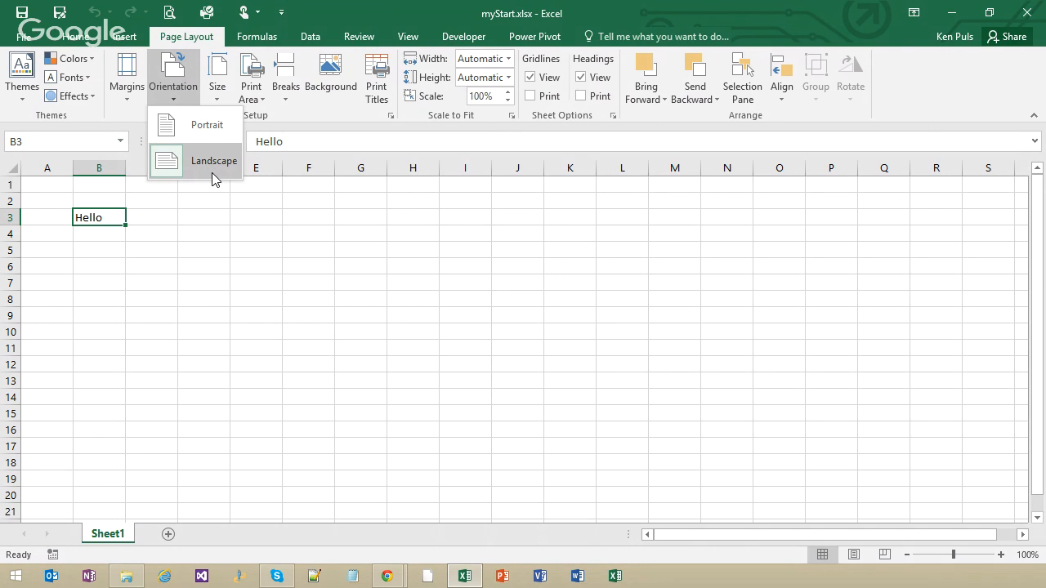
left_click(129, 97)
left_click(129, 98)
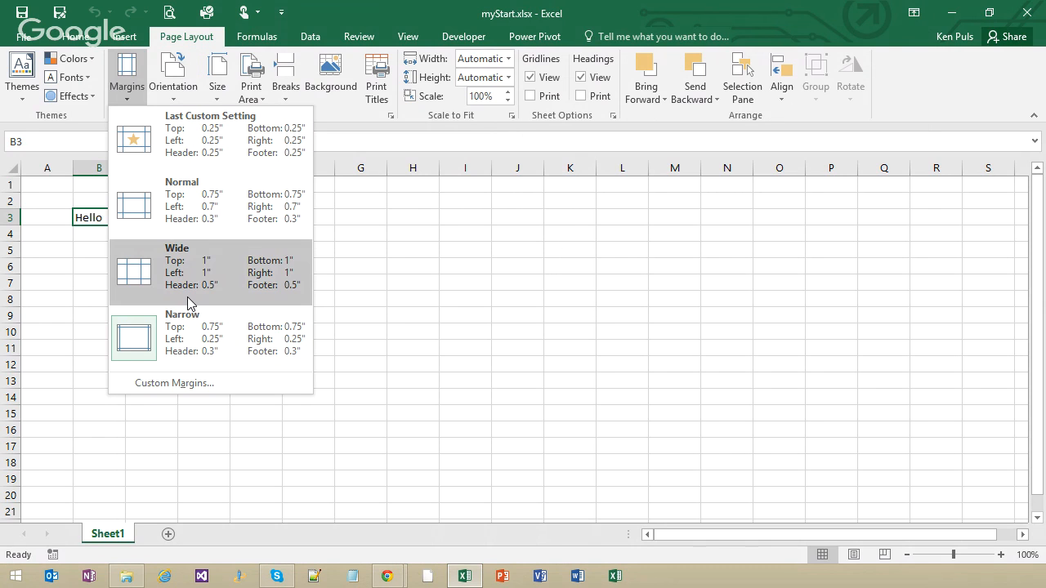
left_click(397, 299)
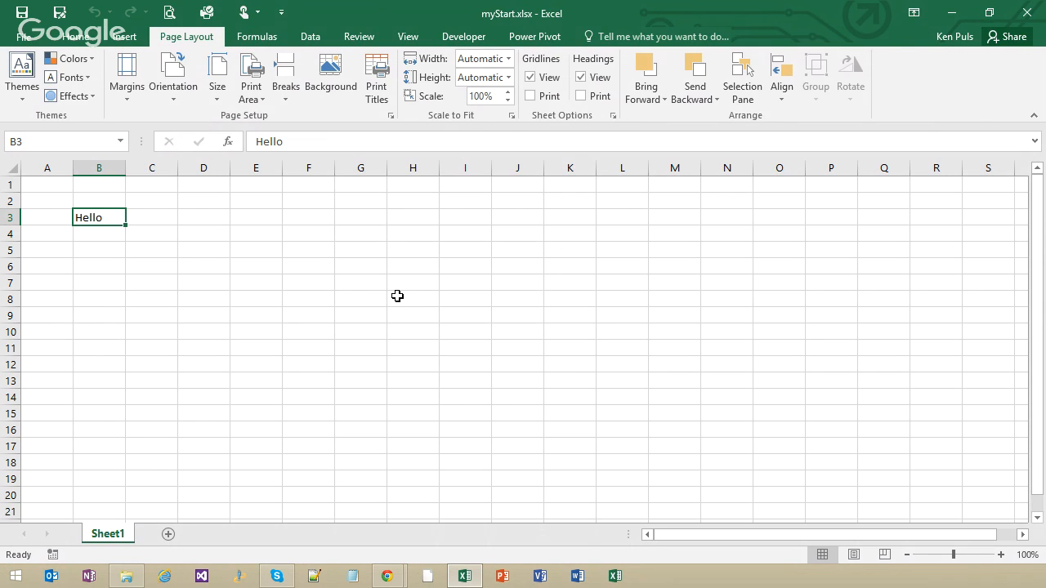
Close the workbook and delete myStart.xlsx from the XLSTART folder
left_click(1028, 13)
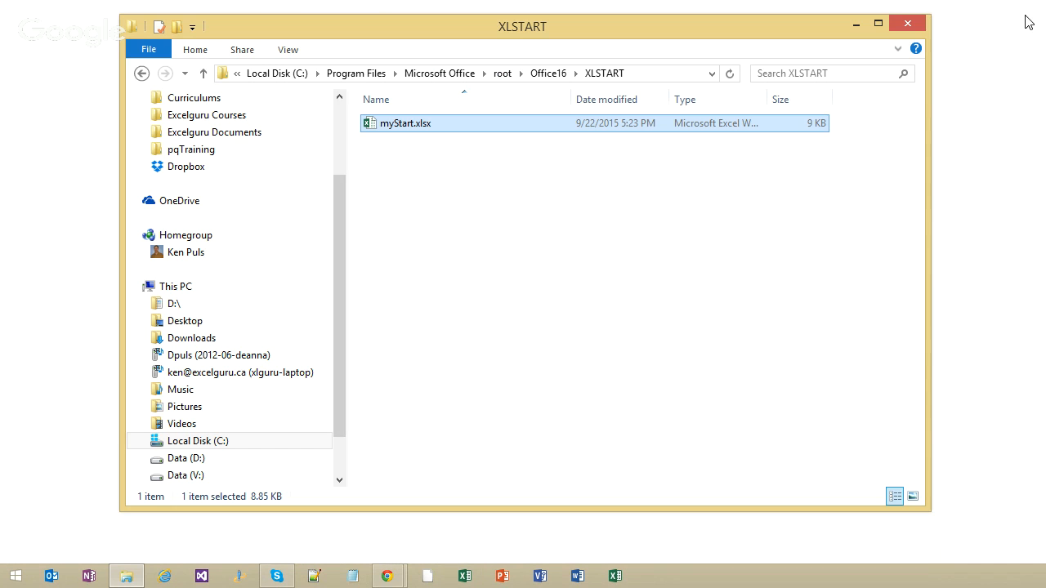
key("Delete")
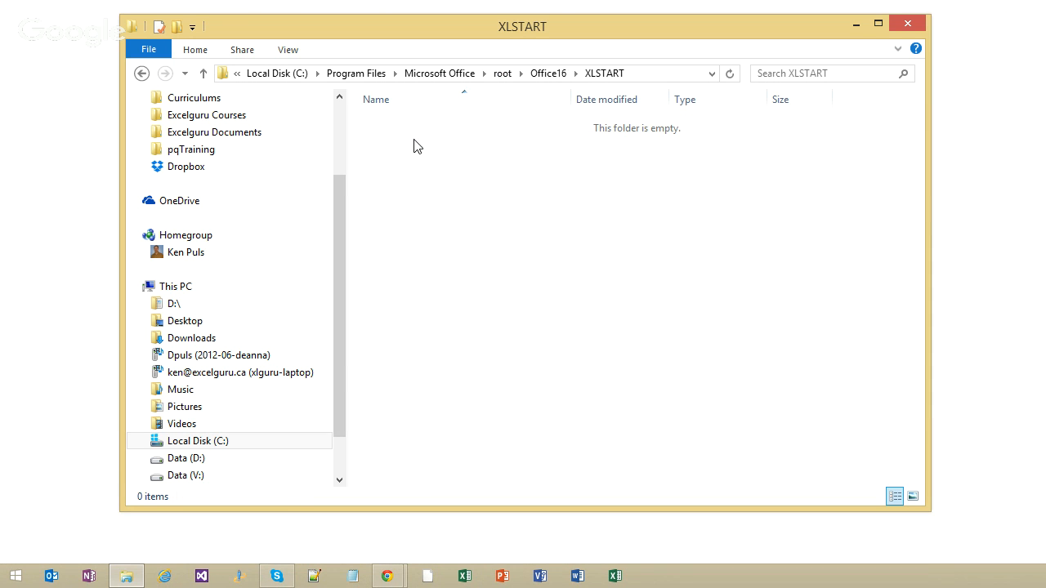
Start Excel with a blank workbook and enter MyTemplate in cell A1
left_click(464, 576)
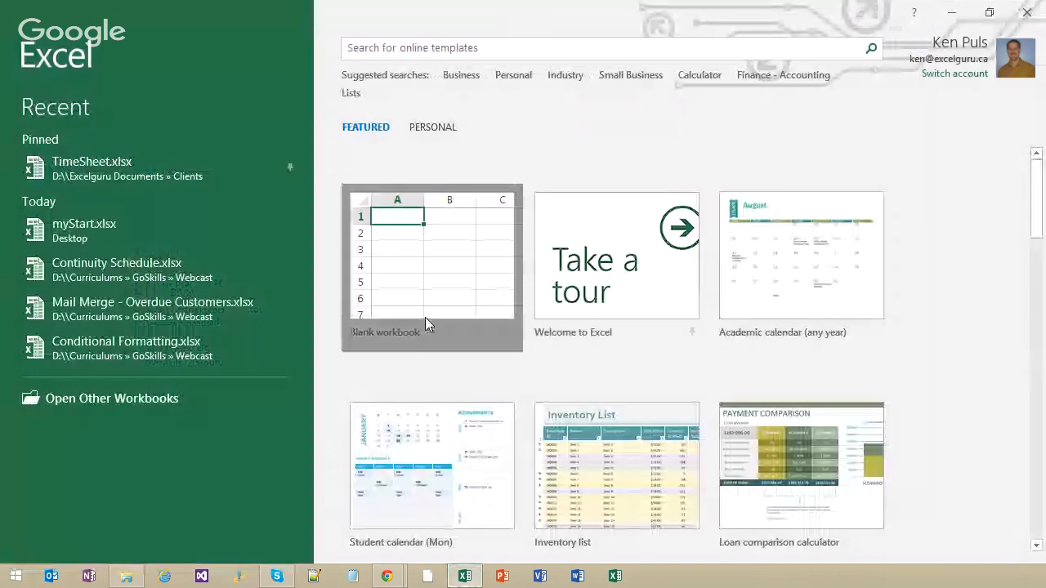
left_click(425, 317)
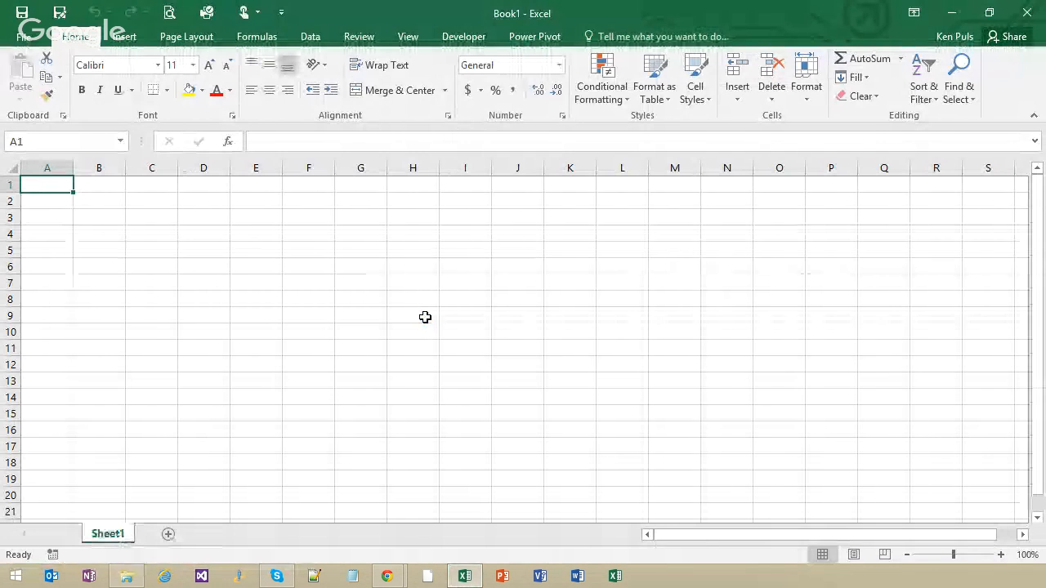
type("MyTemplate")
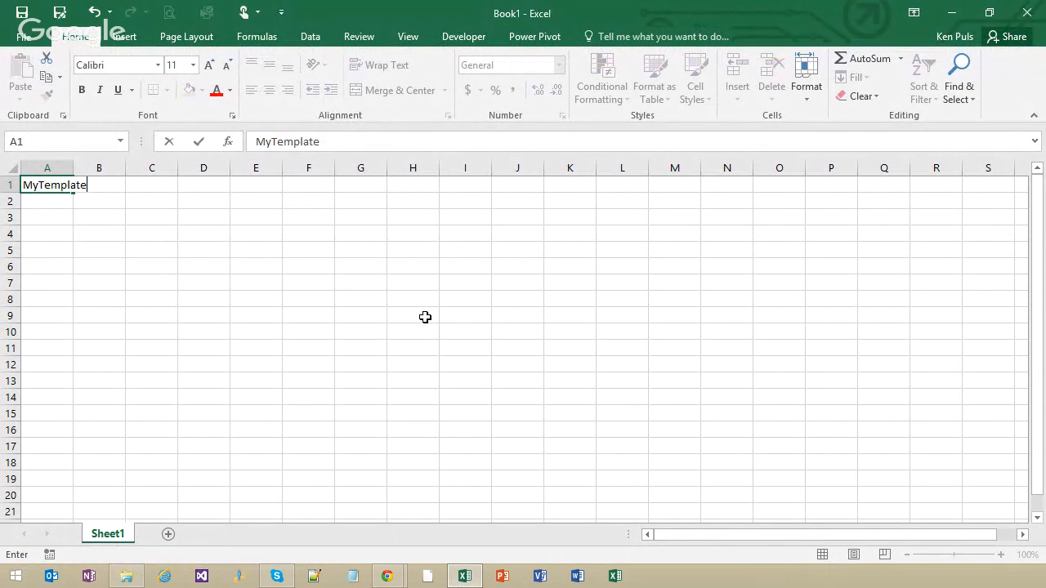
key("Return")
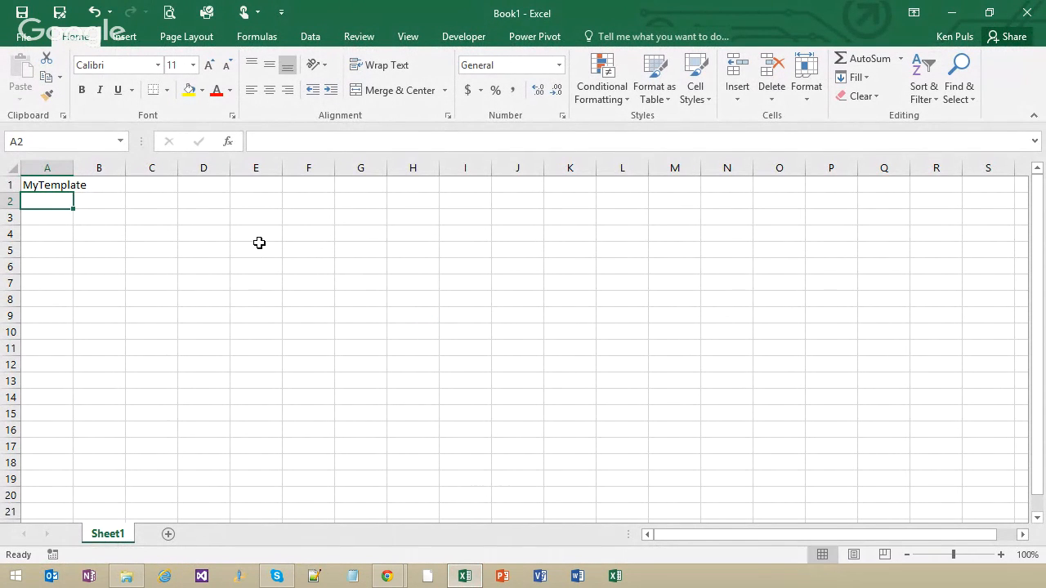
Set Sheet1's page orientation to Landscape and its margins to Narrow
left_click(203, 45)
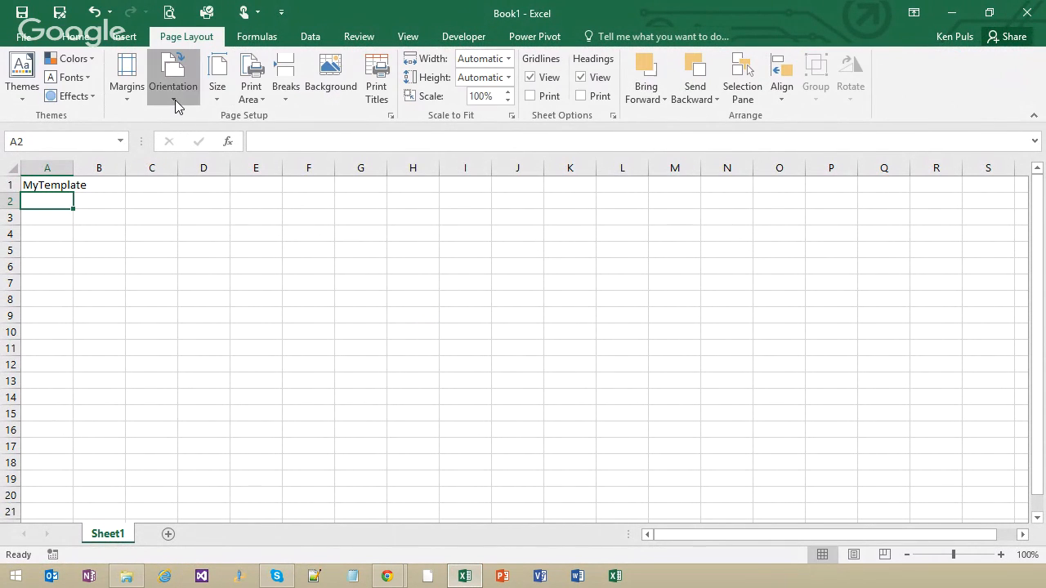
left_click(175, 100)
left_click(203, 163)
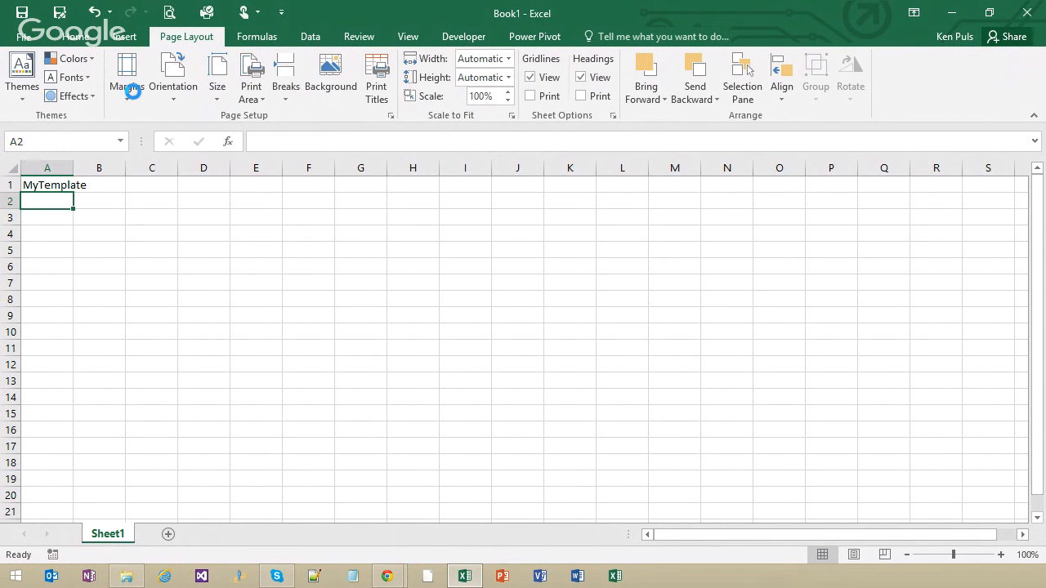
left_click(129, 94)
left_click(191, 329)
Color the Sheet1 tab orange
right_click(120, 537)
mouse_move(216, 462)
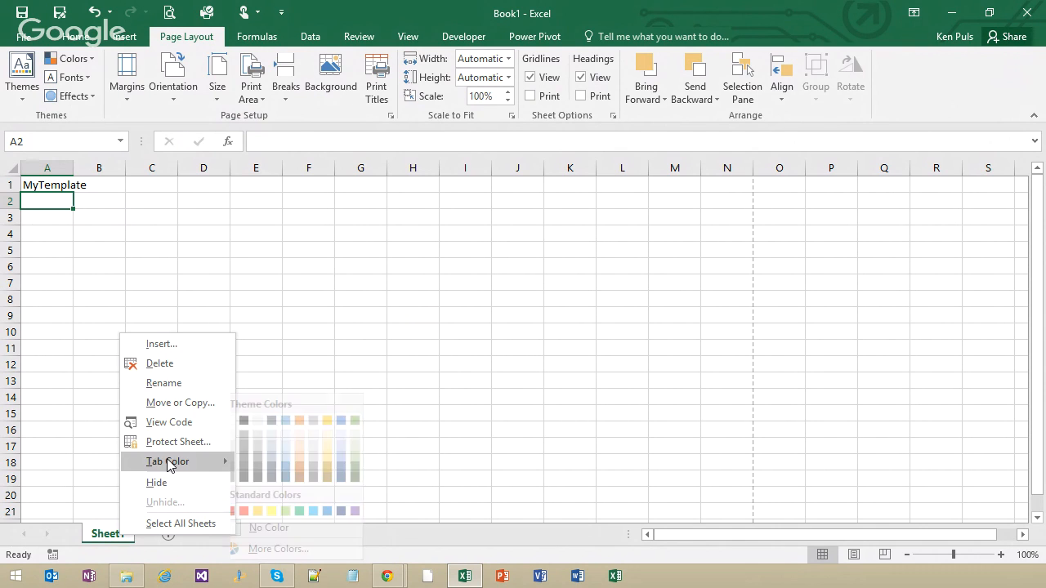
left_click(310, 458)
left_click(132, 355)
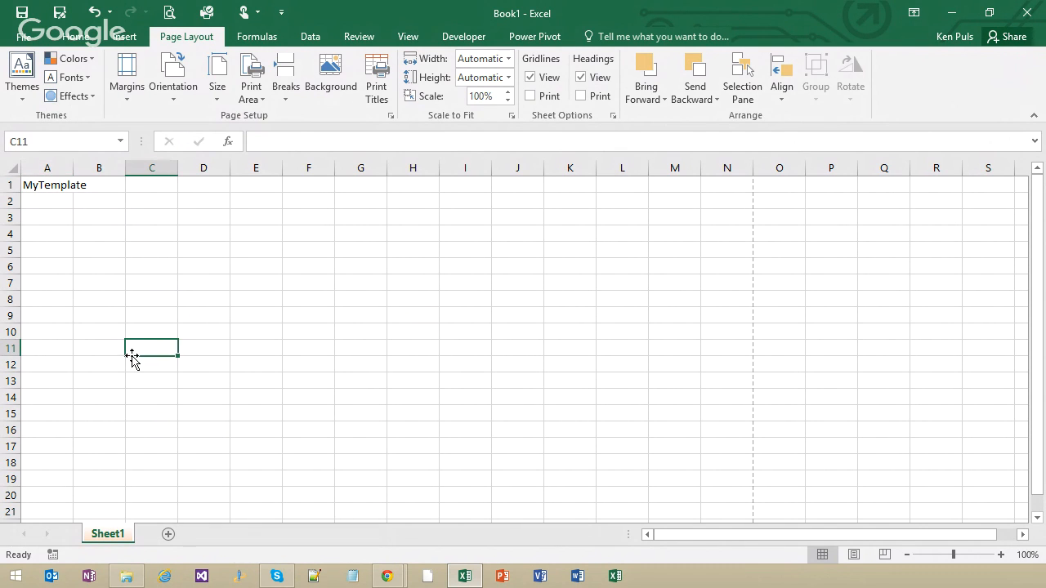
Add a second worksheet, color its tab yellow, and return to Sheet1
left_click(169, 533)
right_click(168, 542)
mouse_move(258, 468)
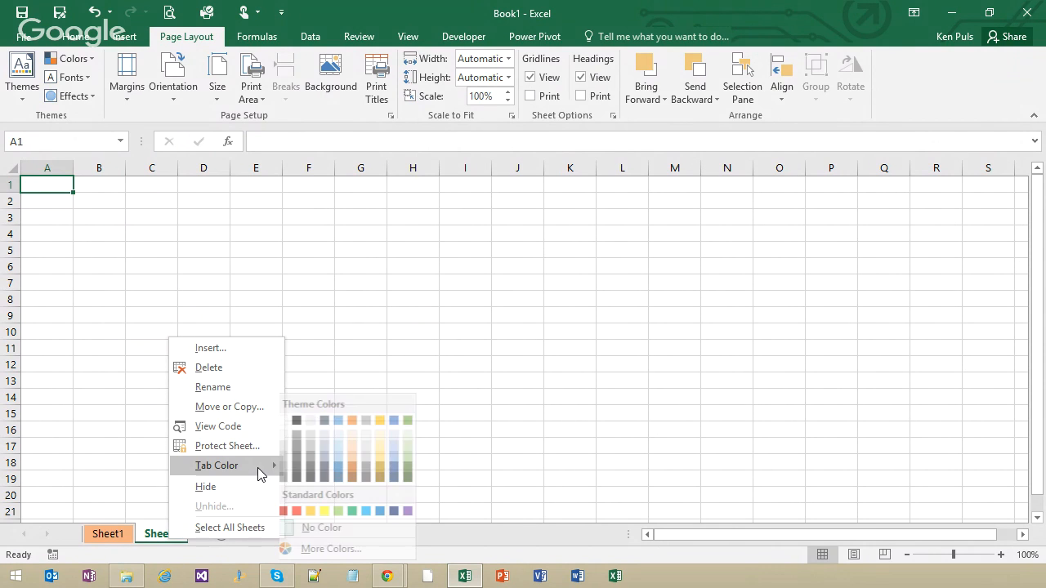
left_click(335, 512)
left_click(108, 537)
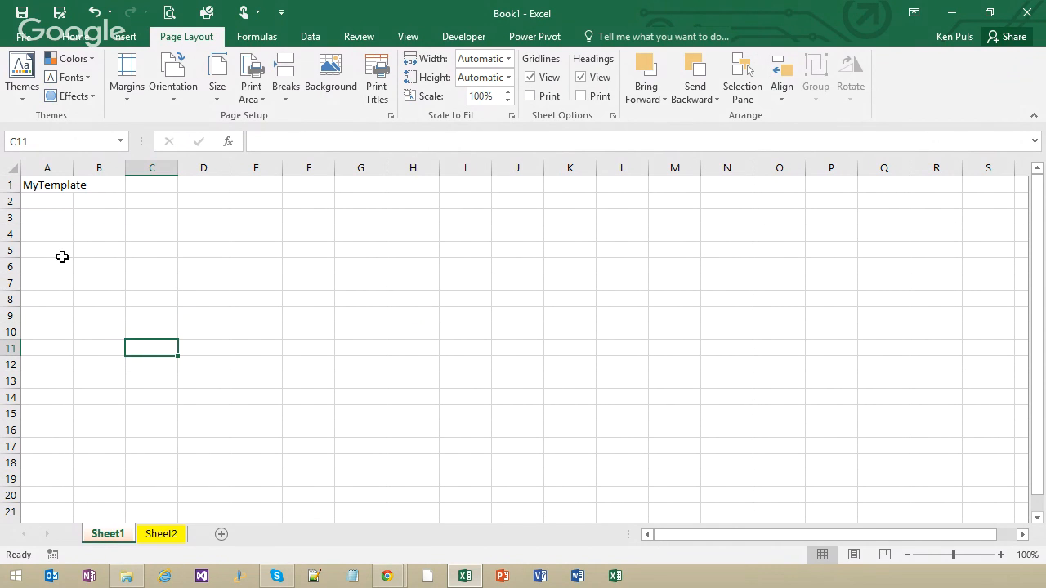
With cell A1 selected, save the workbook as an Excel Template (*.xltx) named GoSkills in the Custom Office Templates folder
left_click(36, 188)
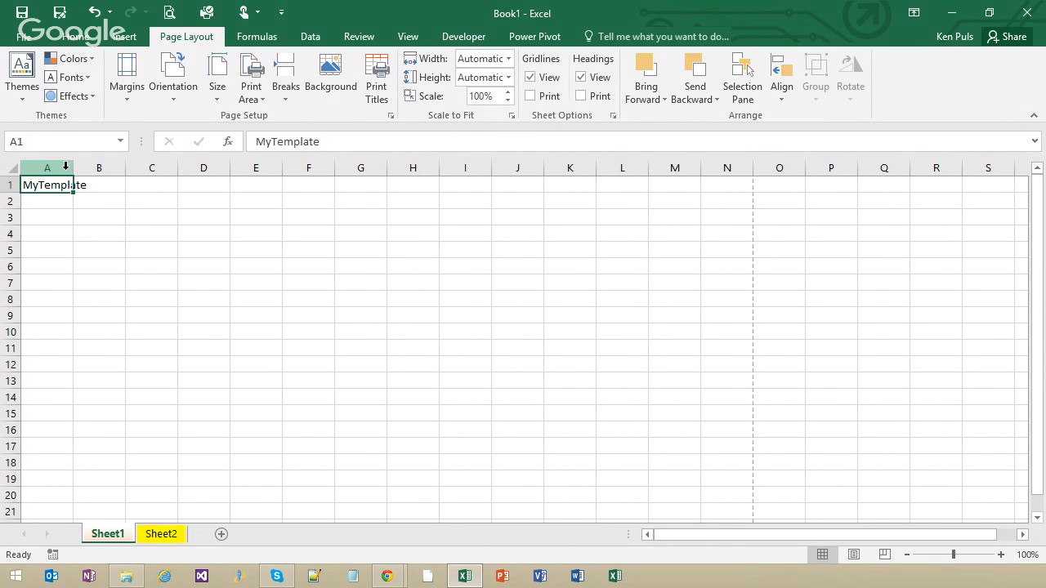
left_click(59, 12)
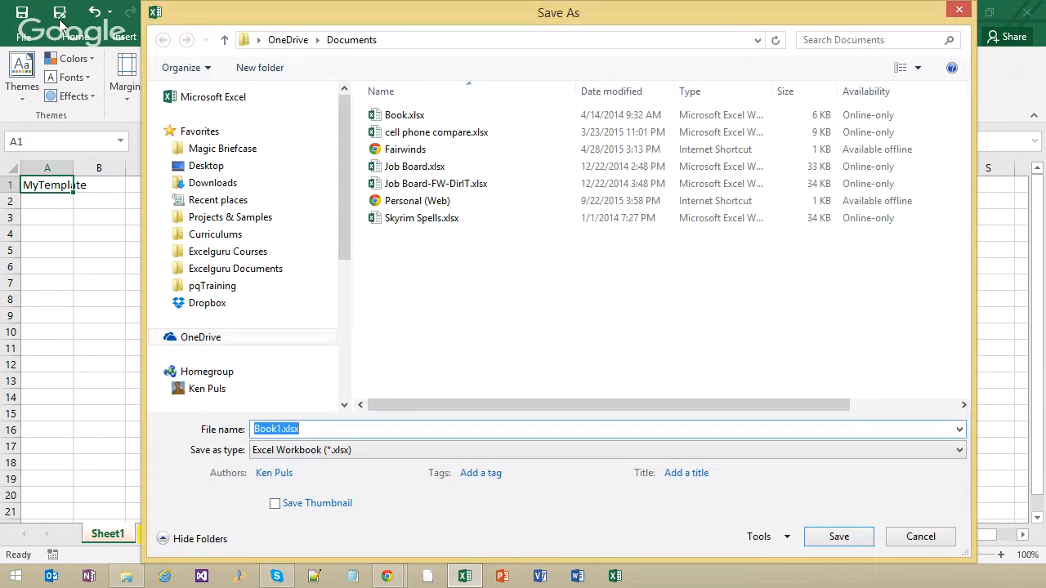
left_click(959, 9)
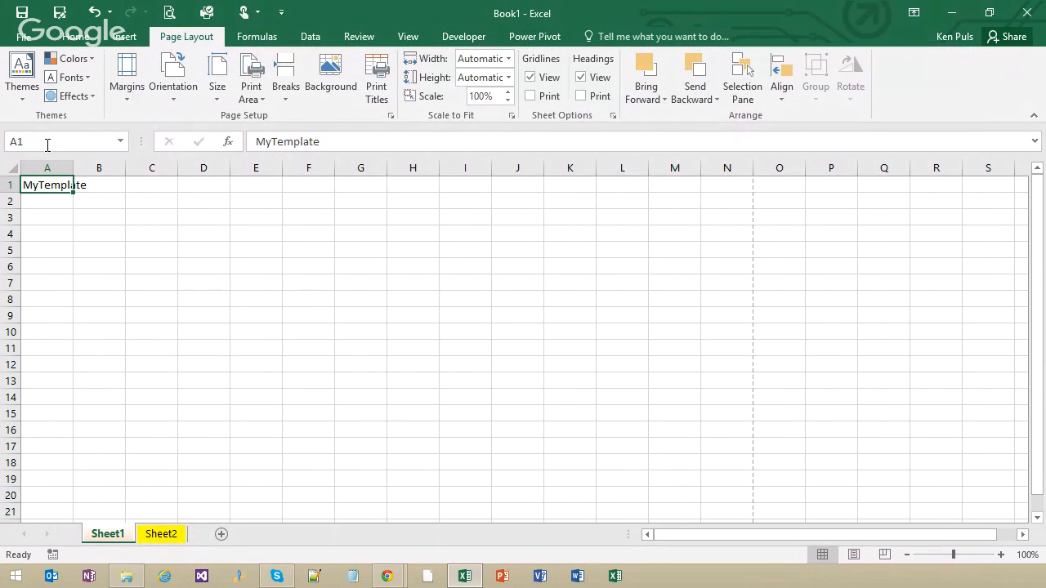
left_click(31, 39)
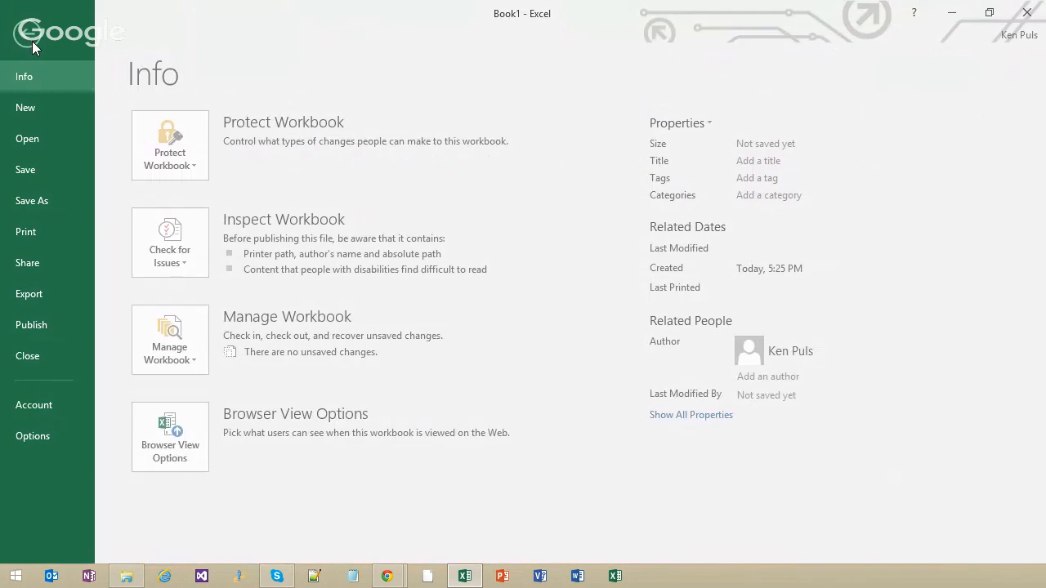
left_click(66, 203)
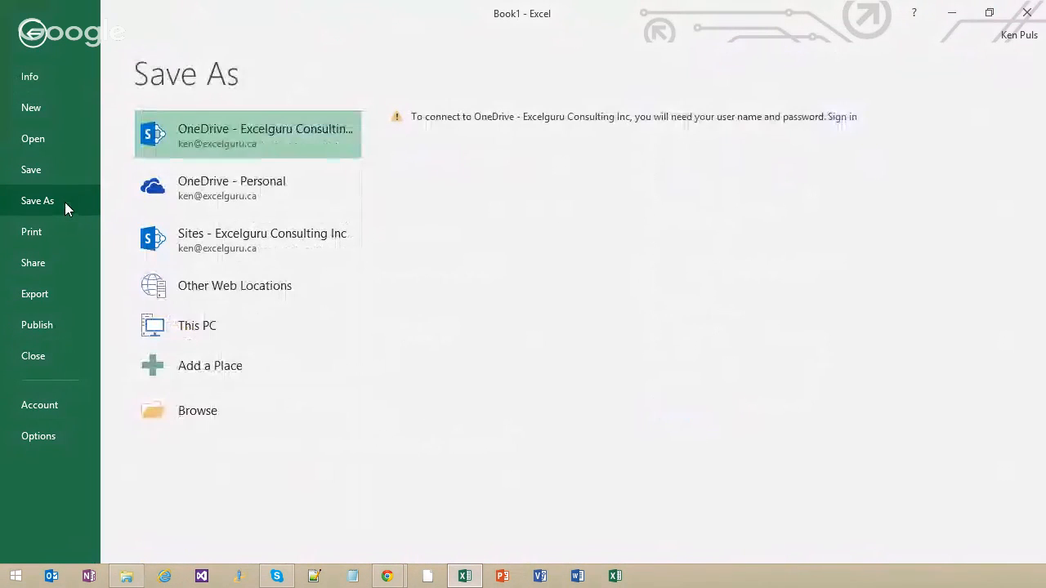
left_click(208, 414)
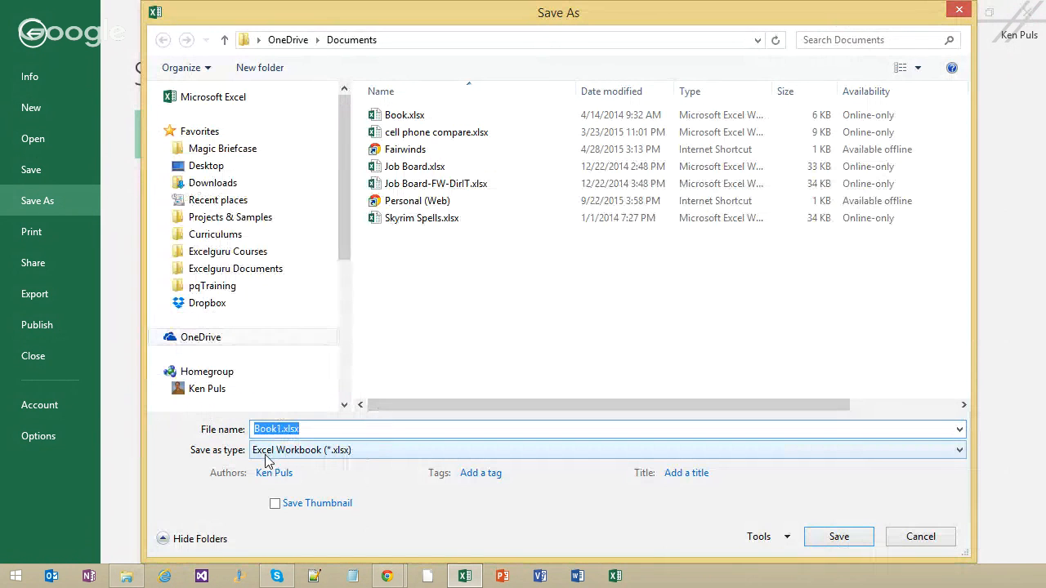
left_click(367, 455)
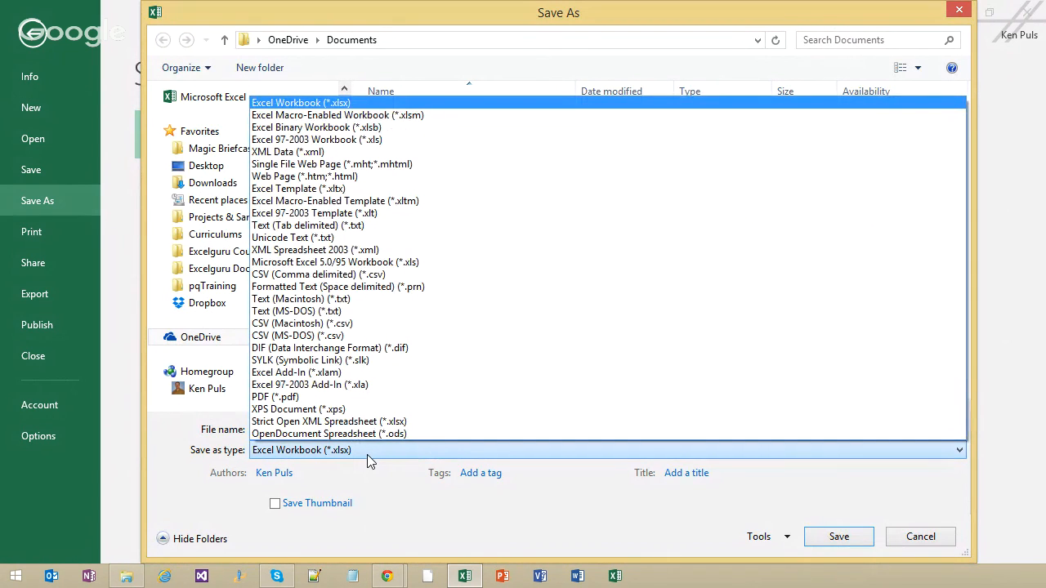
left_click(362, 189)
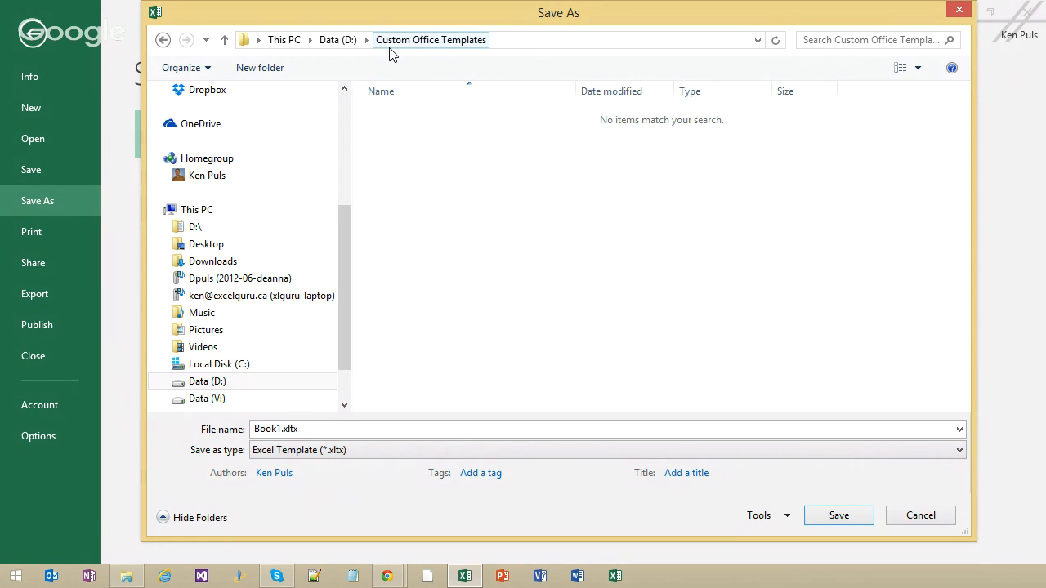
double_click(280, 429)
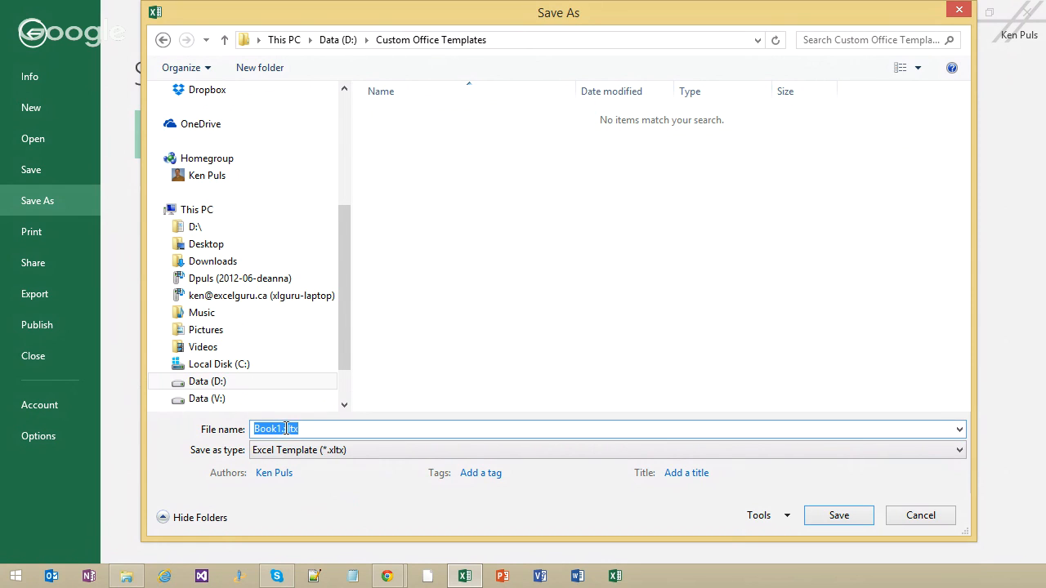
type("GoSkills")
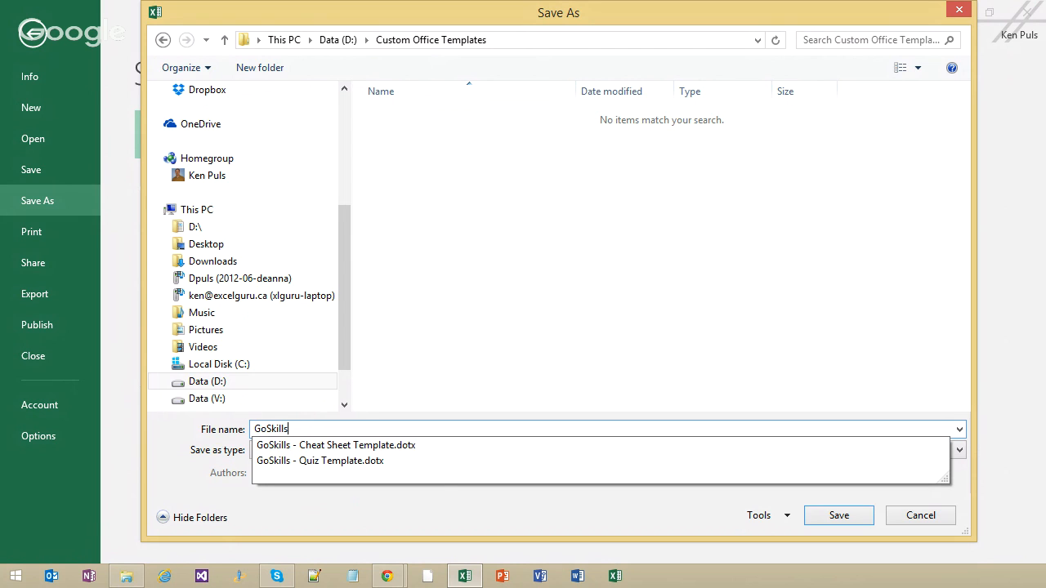
left_click(850, 517)
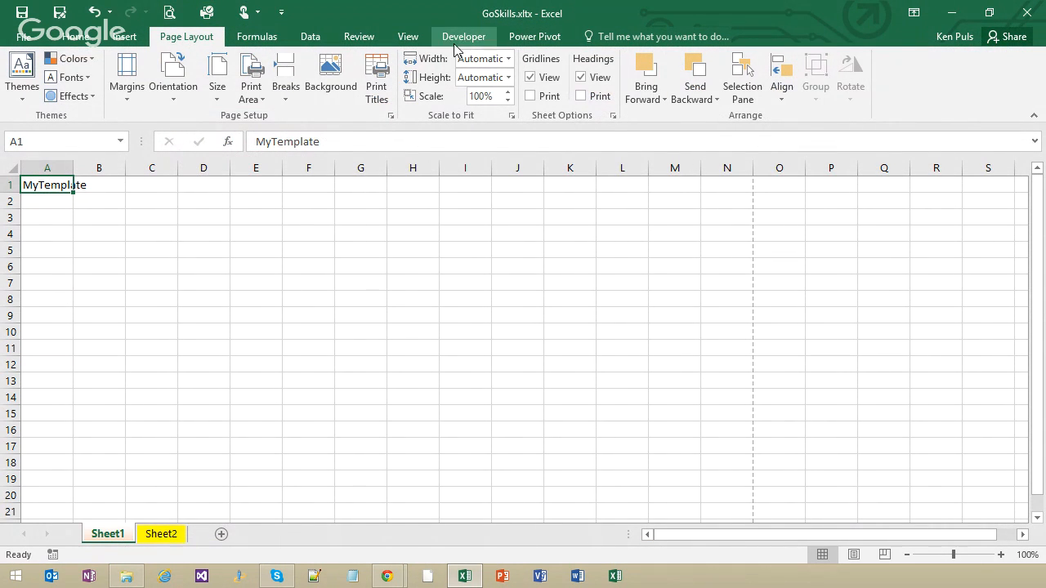
Close the GoSkills.xltx template, leaving Excel running
left_click(39, 41)
key("Escape")
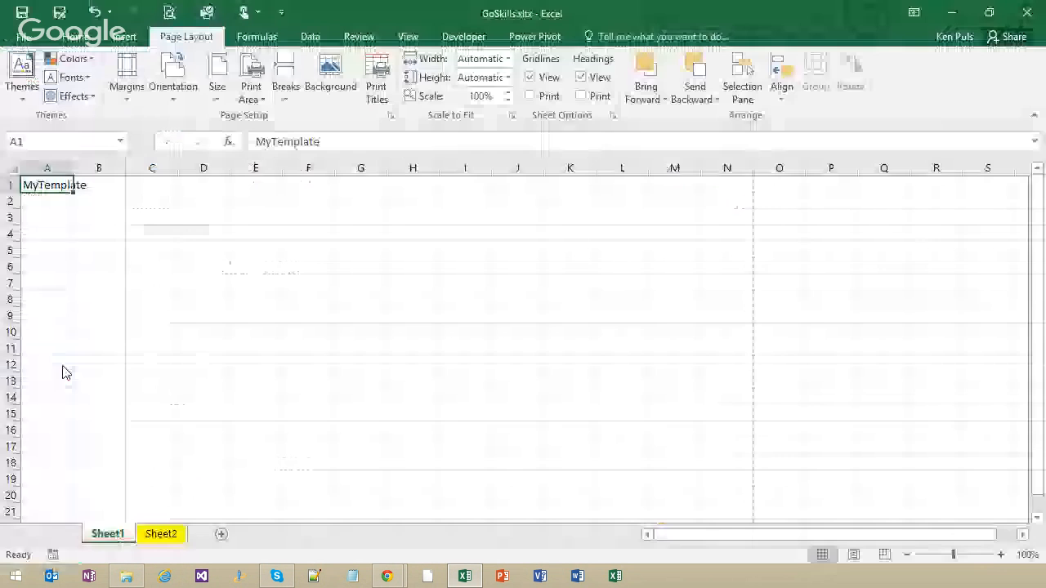
key("ctrl+w")
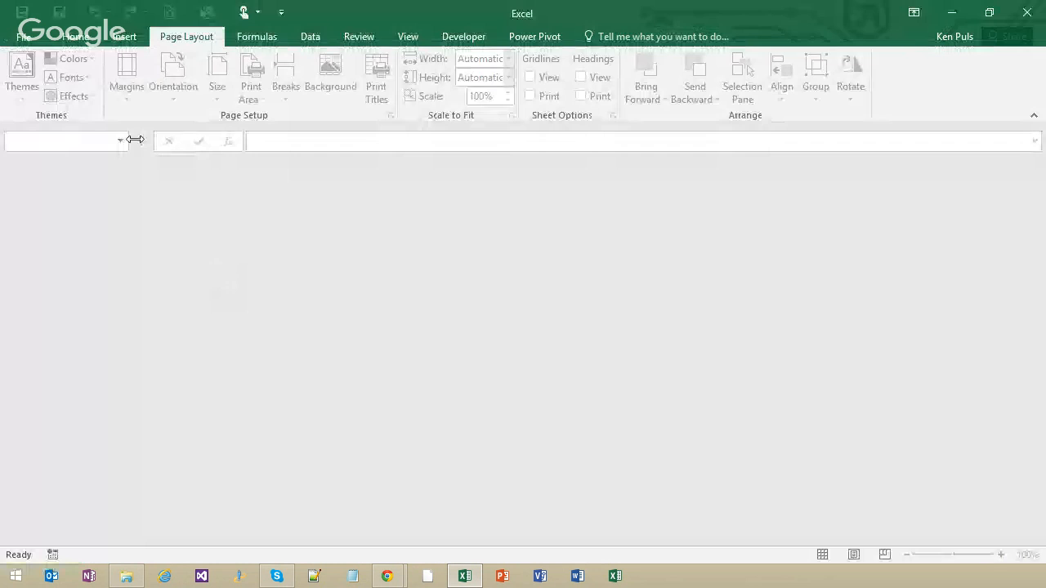
Create a new workbook from the personal GoSkills template
left_click(31, 41)
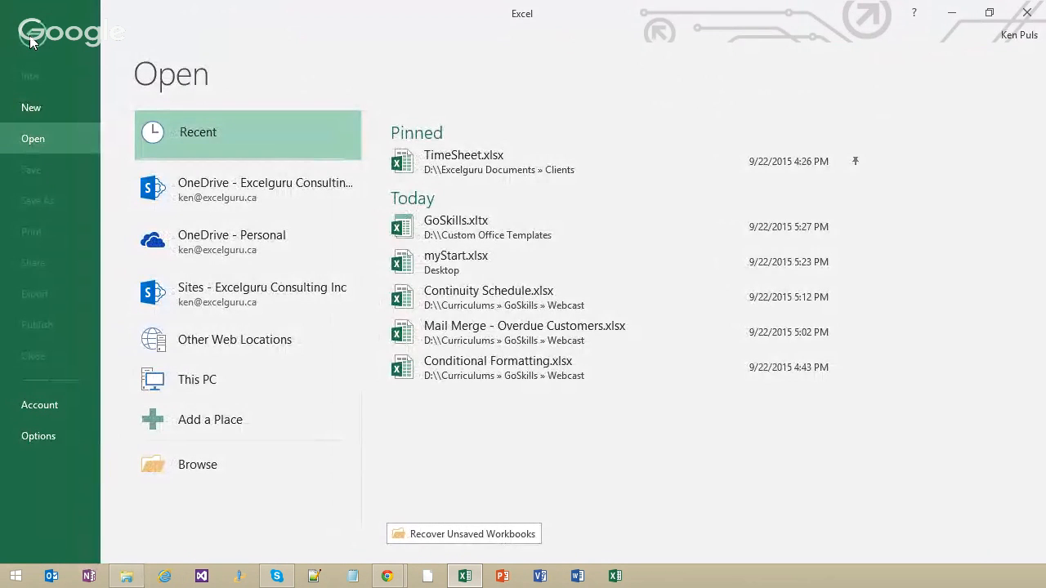
left_click(33, 39)
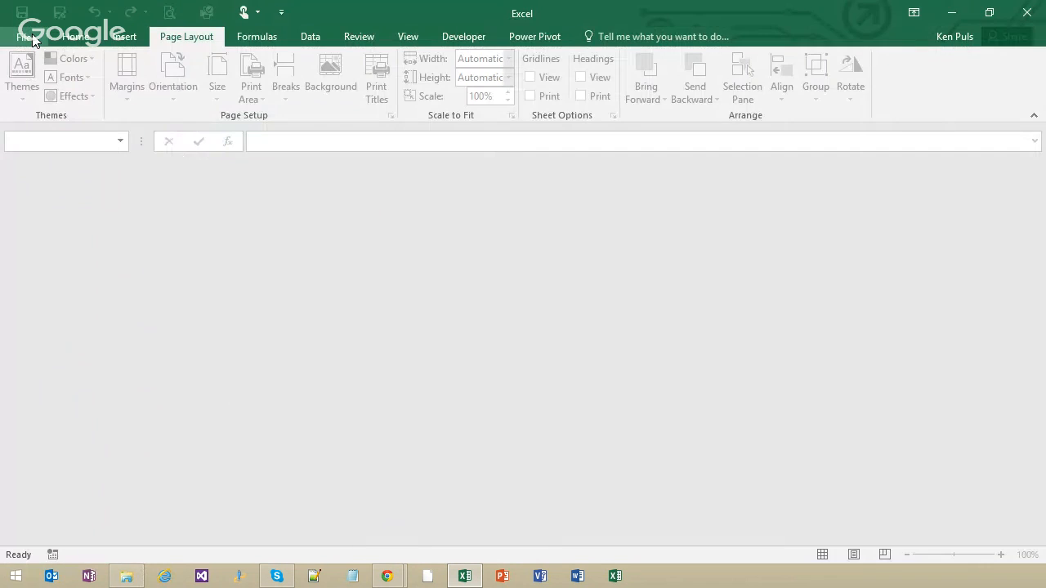
left_click(35, 38)
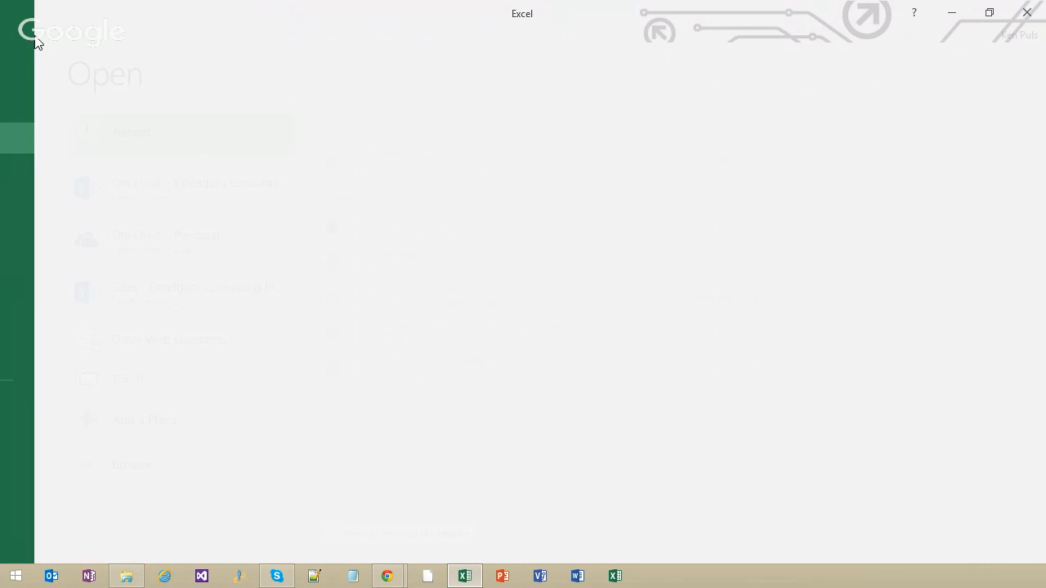
left_click(30, 111)
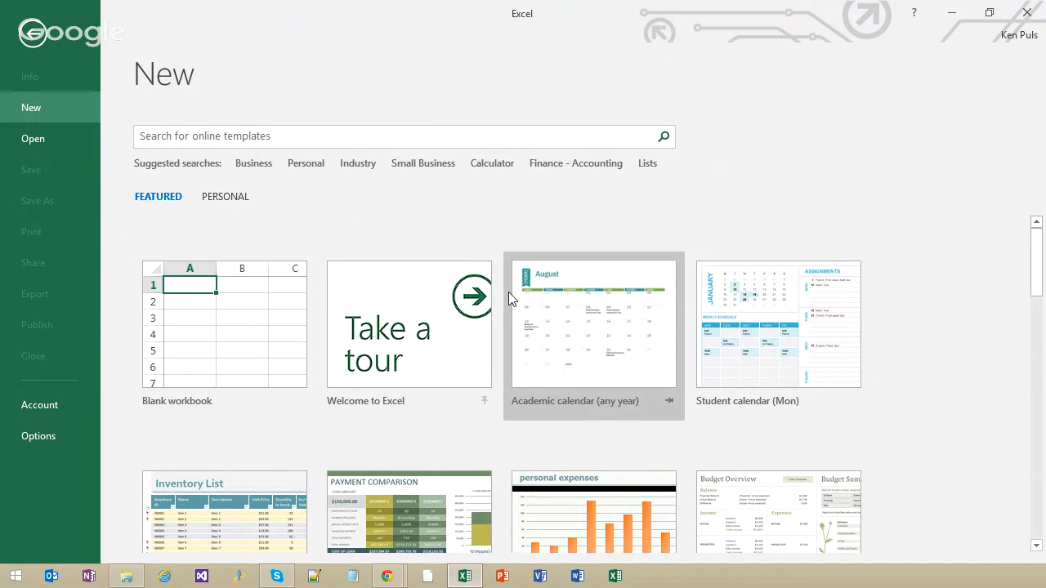
mouse_move(1042, 250)
left_mouse_down()
mouse_move(1039, 427)
mouse_move(1042, 246)
left_mouse_up()
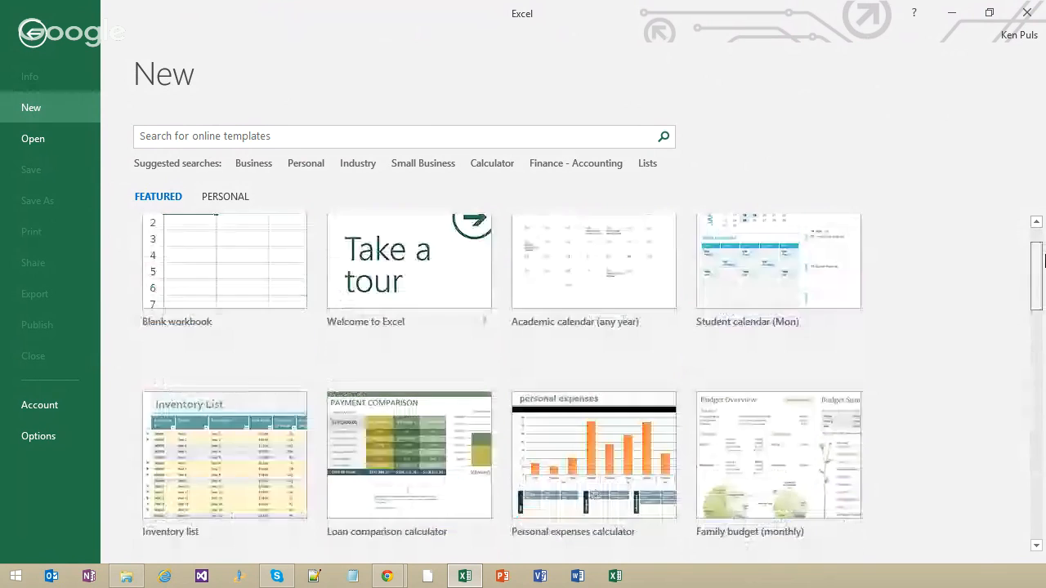
left_click(236, 198)
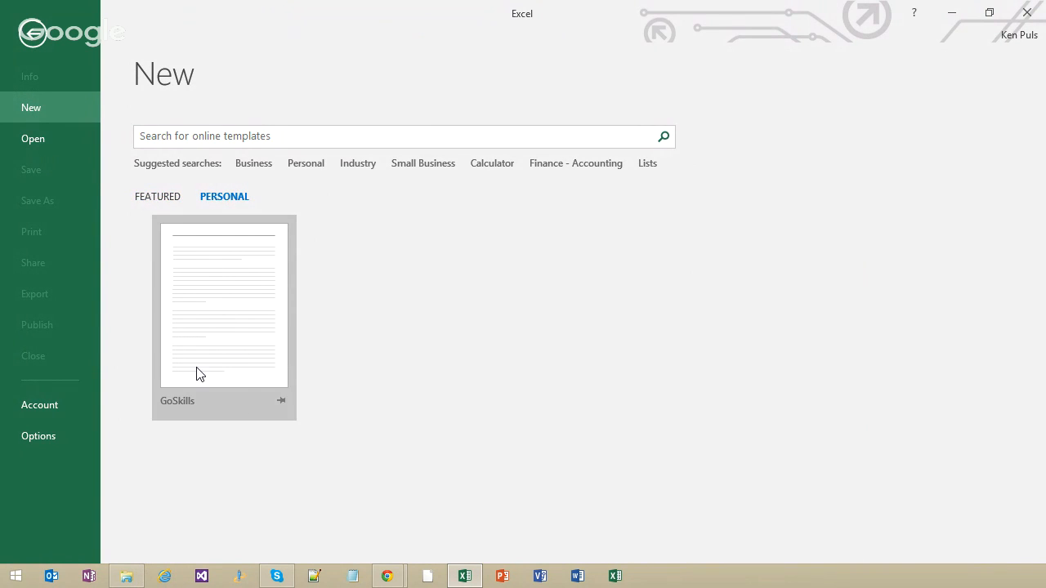
left_click(220, 326)
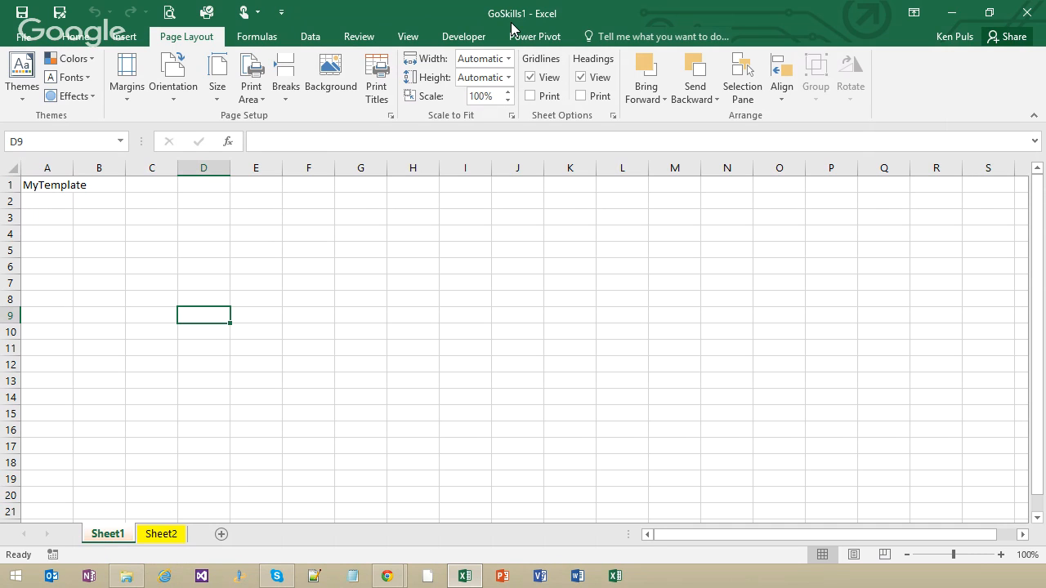
Enter 451 in cell D9, and view the save locations before returning to the sheet without saving
type("451")
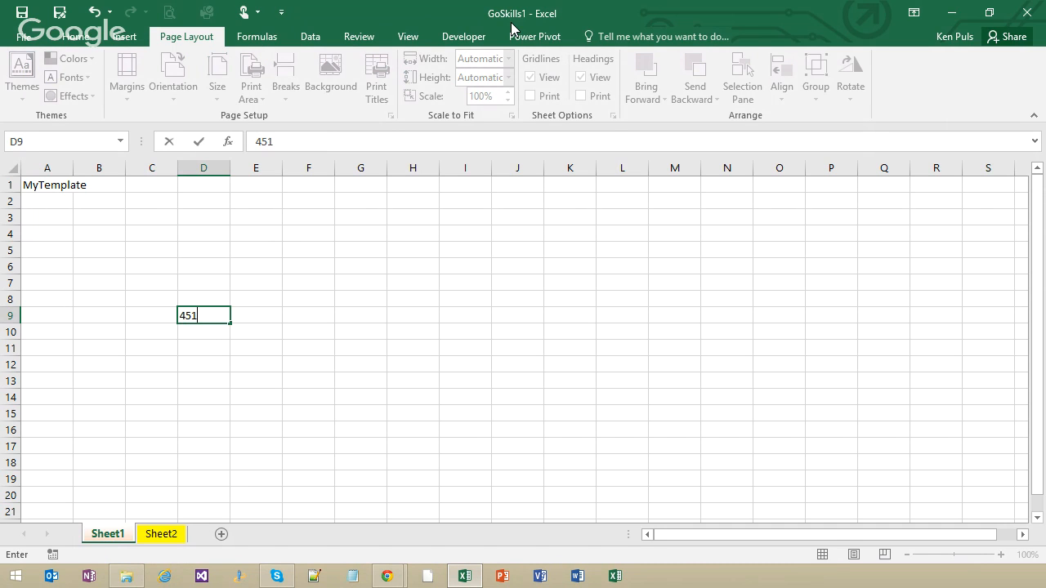
key("Return")
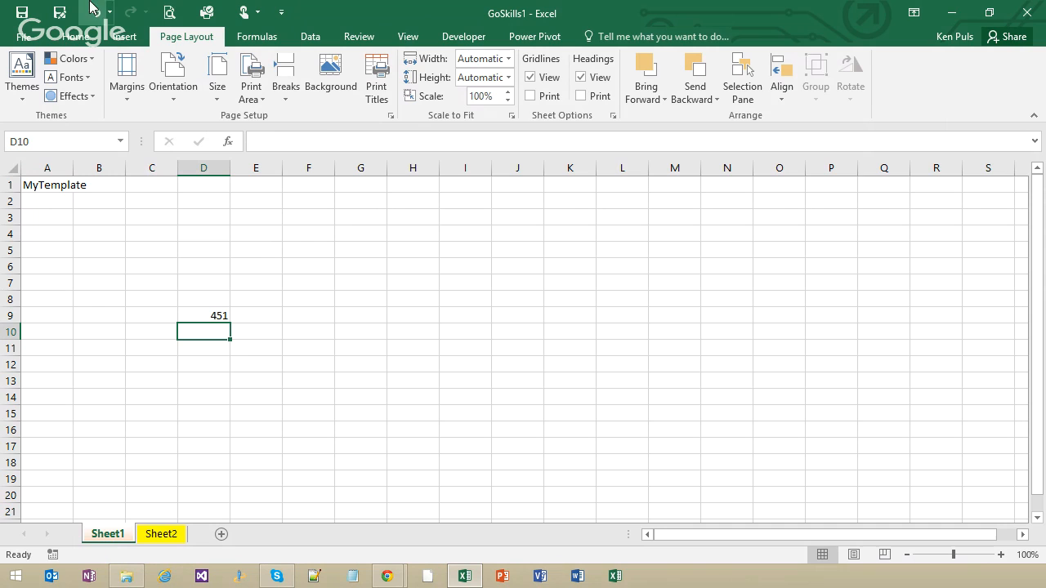
left_click(22, 12)
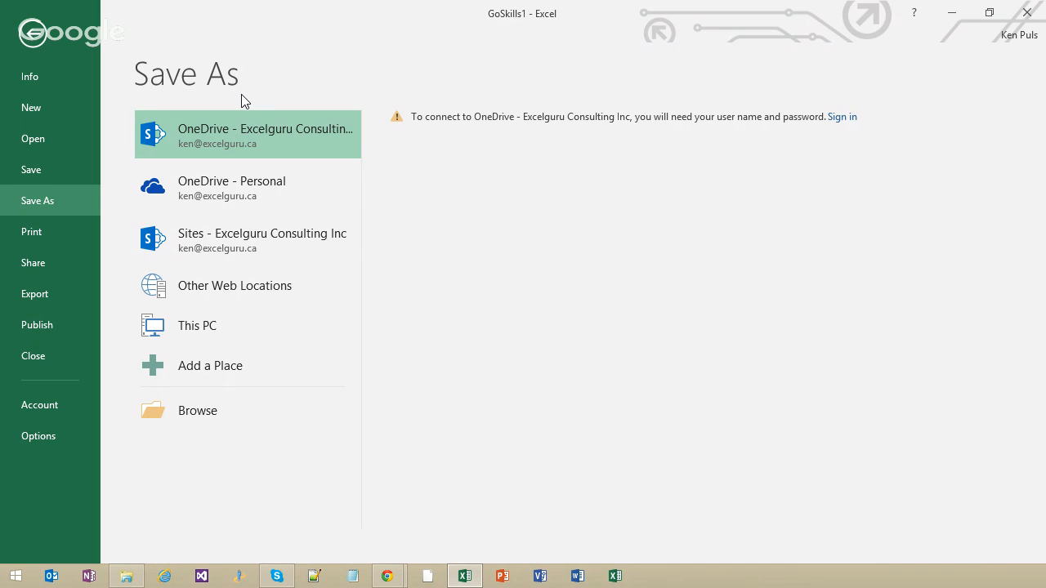
left_click(32, 34)
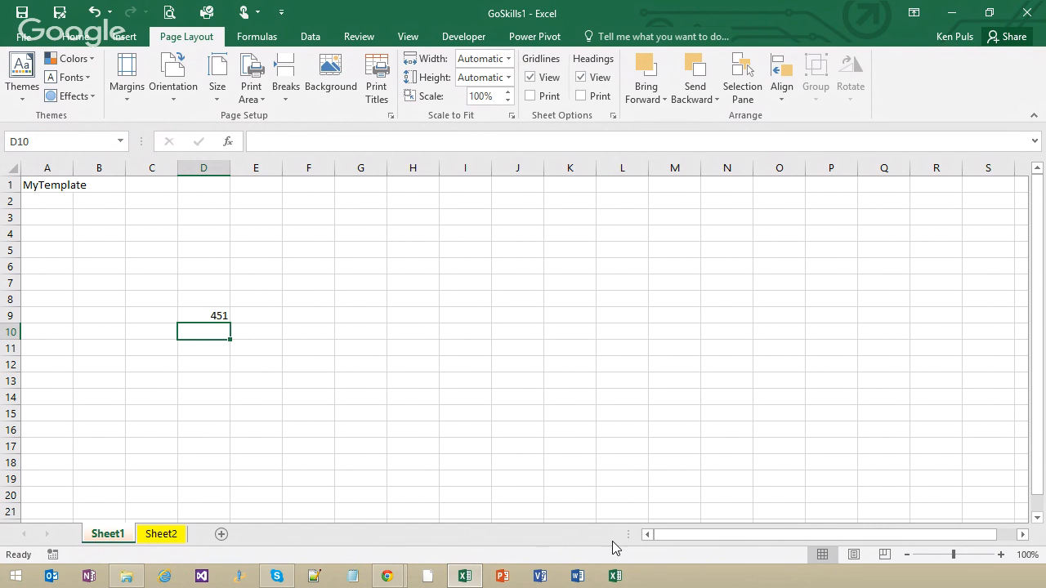
Switch to Word with a blank document and examine the default personal templates location in its save options
left_click(577, 577)
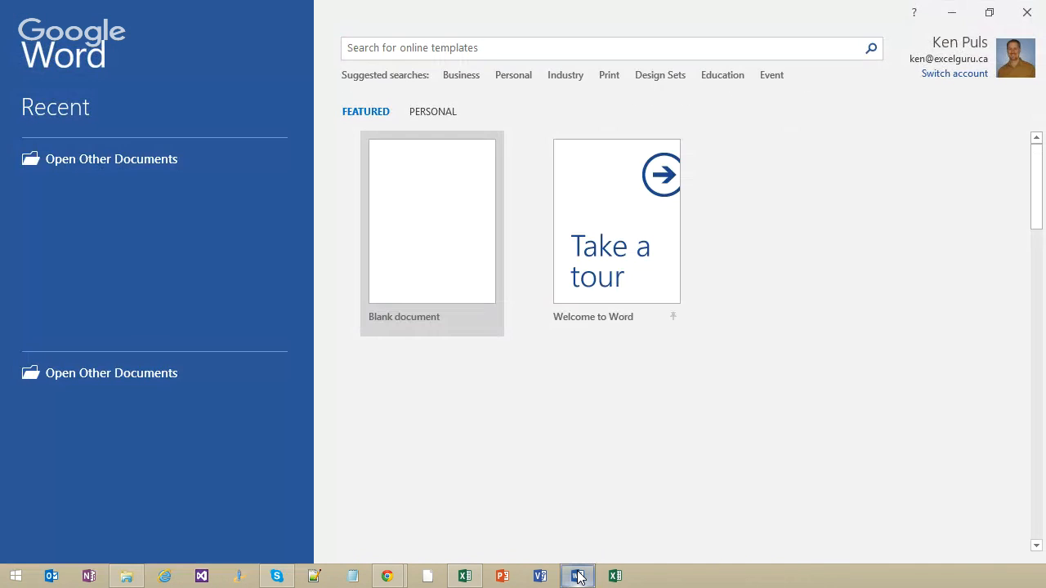
left_click(482, 173)
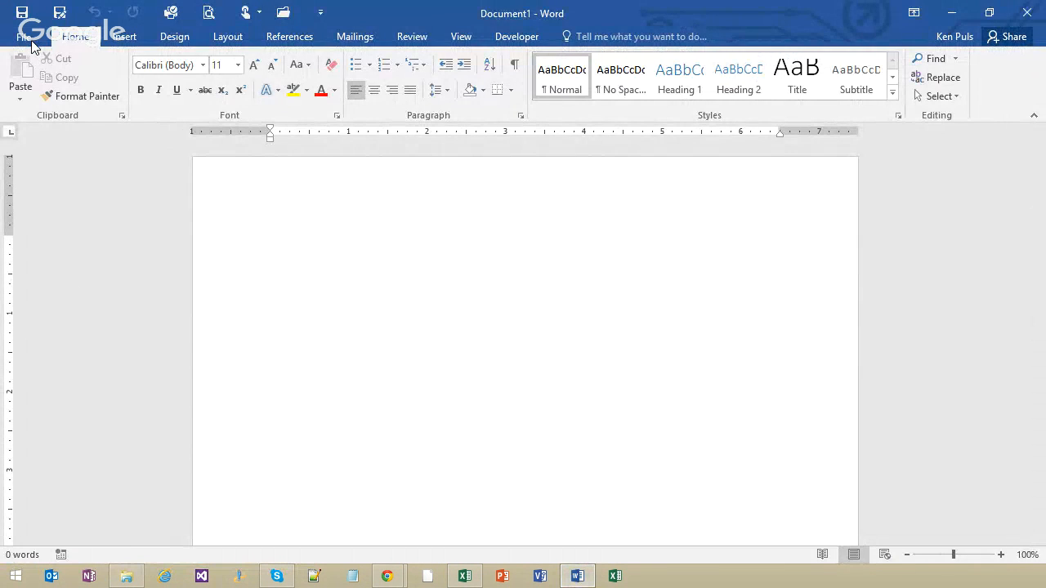
left_click(32, 45)
left_click(40, 405)
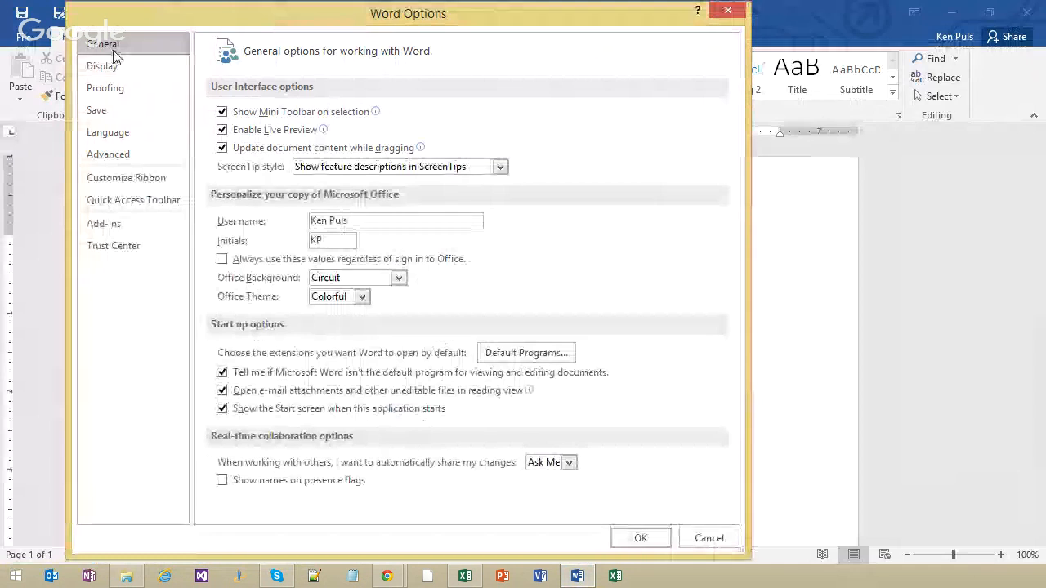
left_click(104, 109)
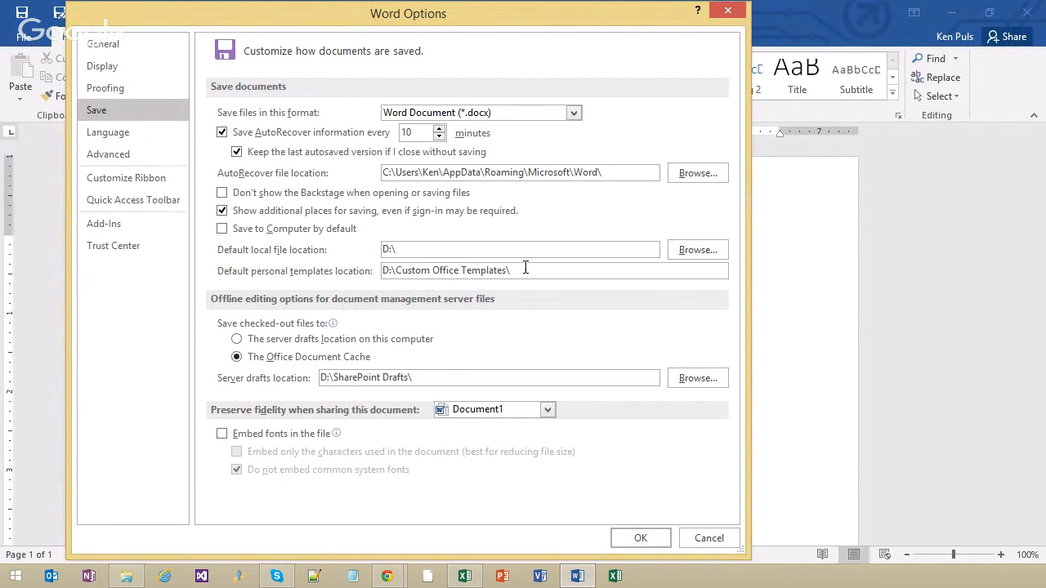
left_click_drag(527, 270, 383, 272)
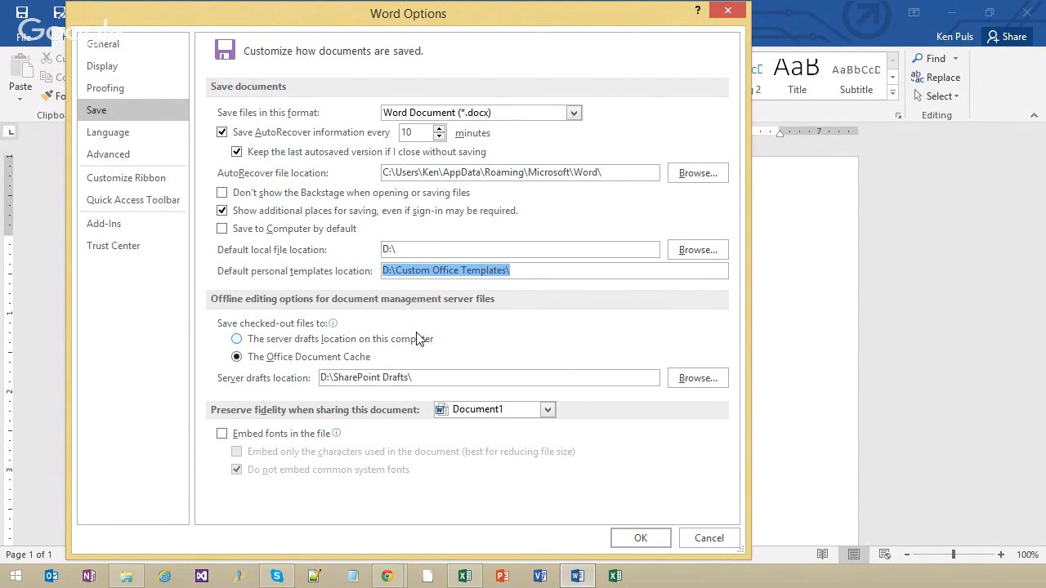
Show the advanced options for working with Word
left_click(114, 155)
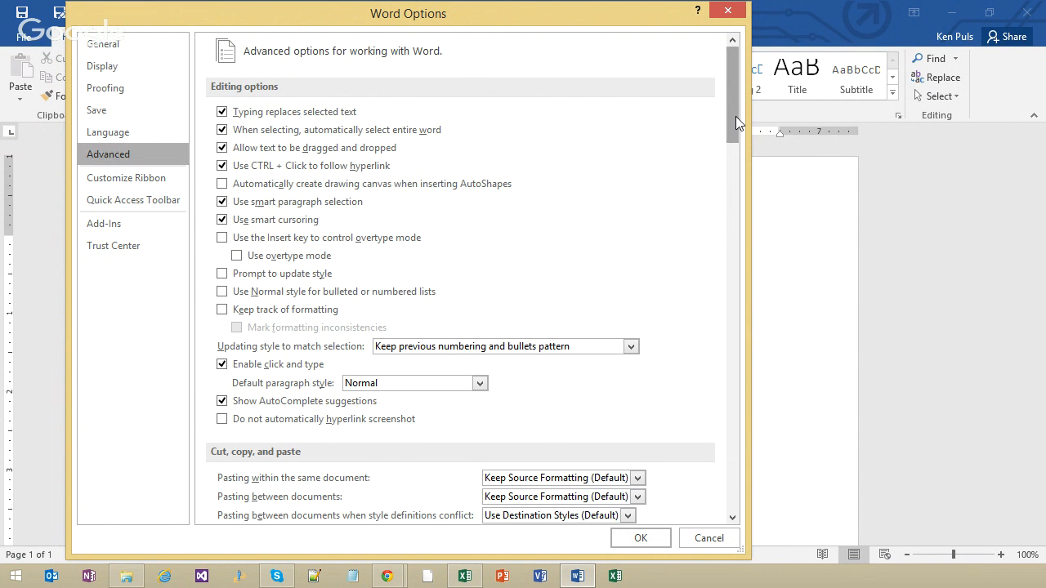
Examine the Workgroup templates entry in the advanced File Locations options, cancel the options and close Word to return to Excel
left_click_drag(734, 113, 724, 474)
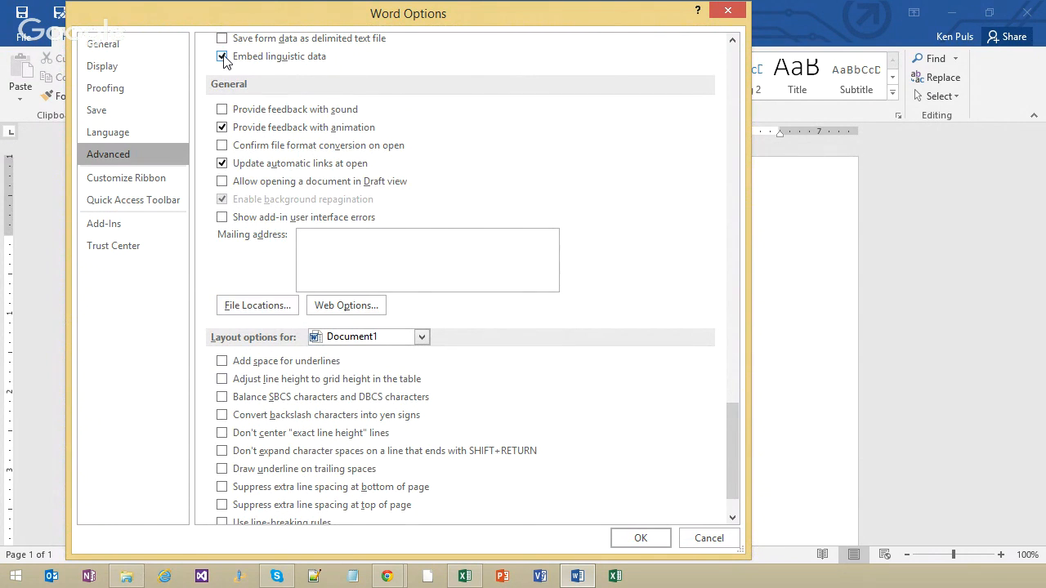
left_click(271, 309)
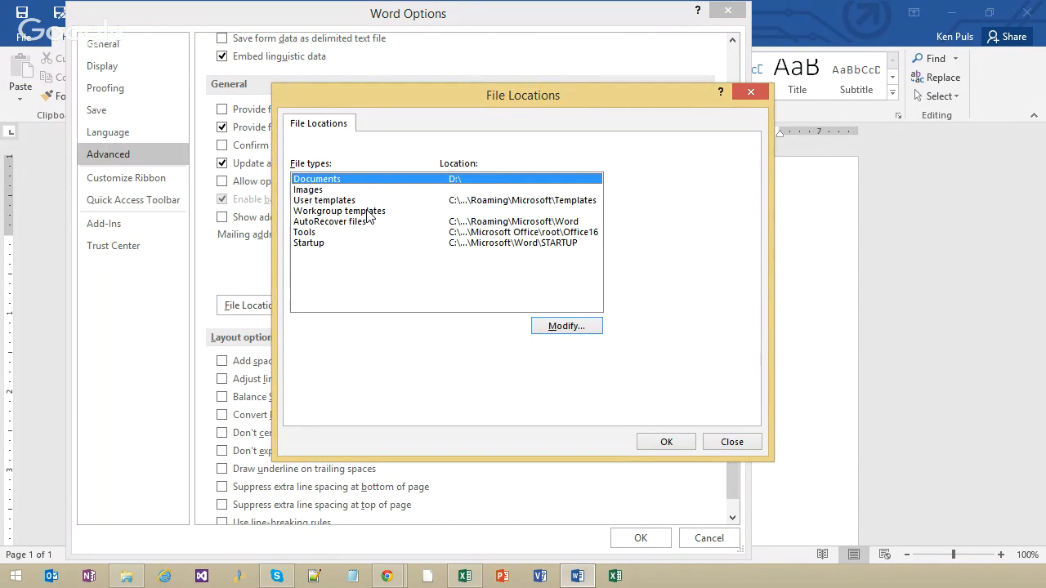
left_click(367, 212)
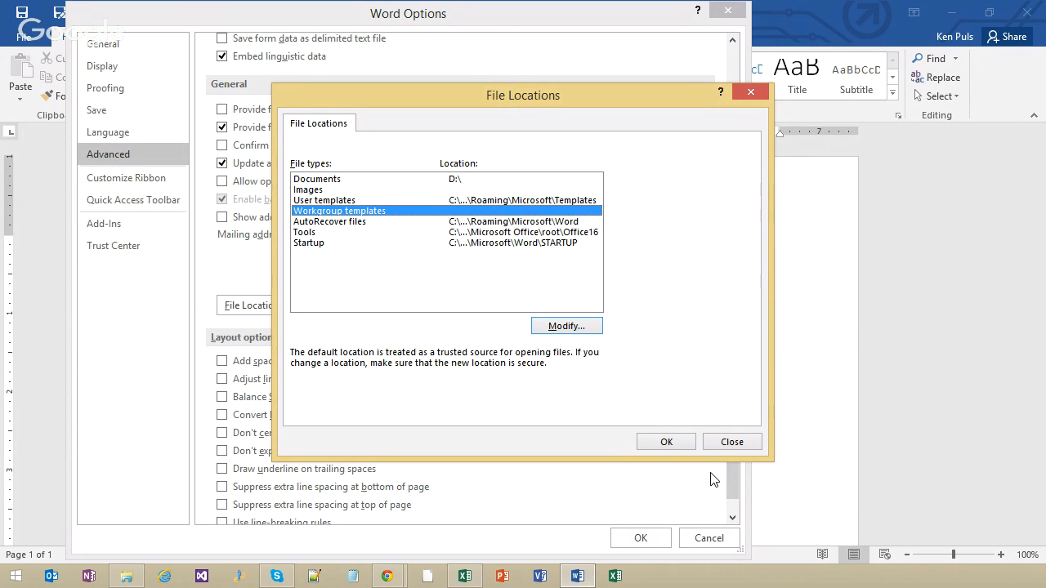
left_click(730, 442)
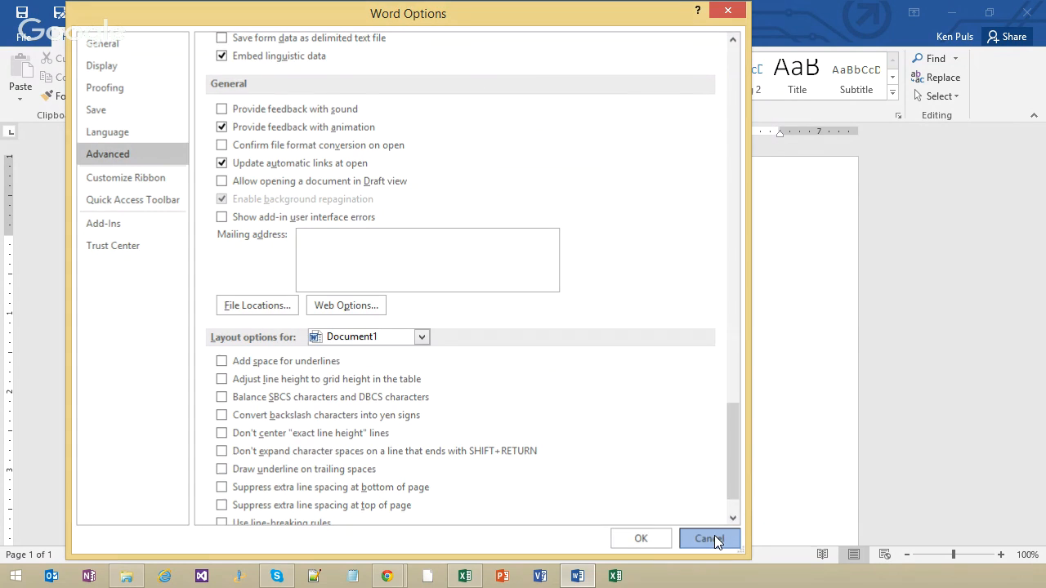
left_click(713, 536)
left_click(1028, 13)
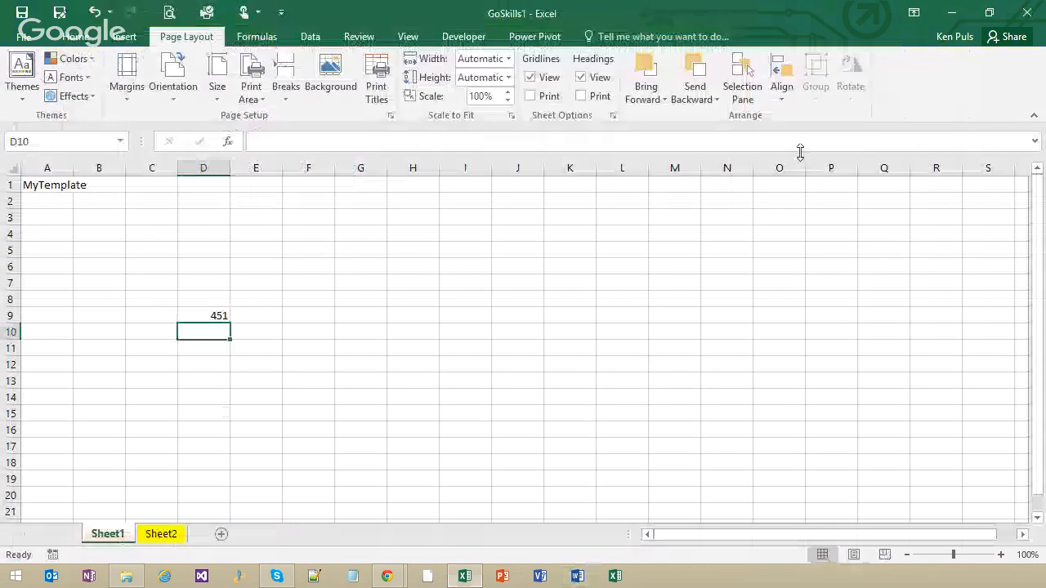
Open the GoSkills.xltx template from the recent files and enter 45612 in cell B5
left_click(175, 280)
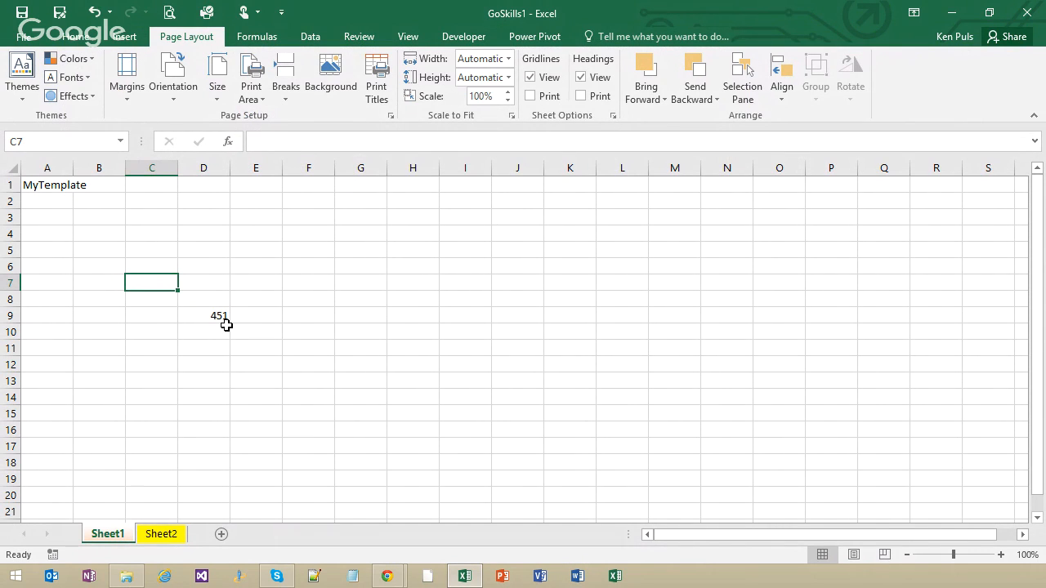
left_click(27, 37)
left_click(32, 139)
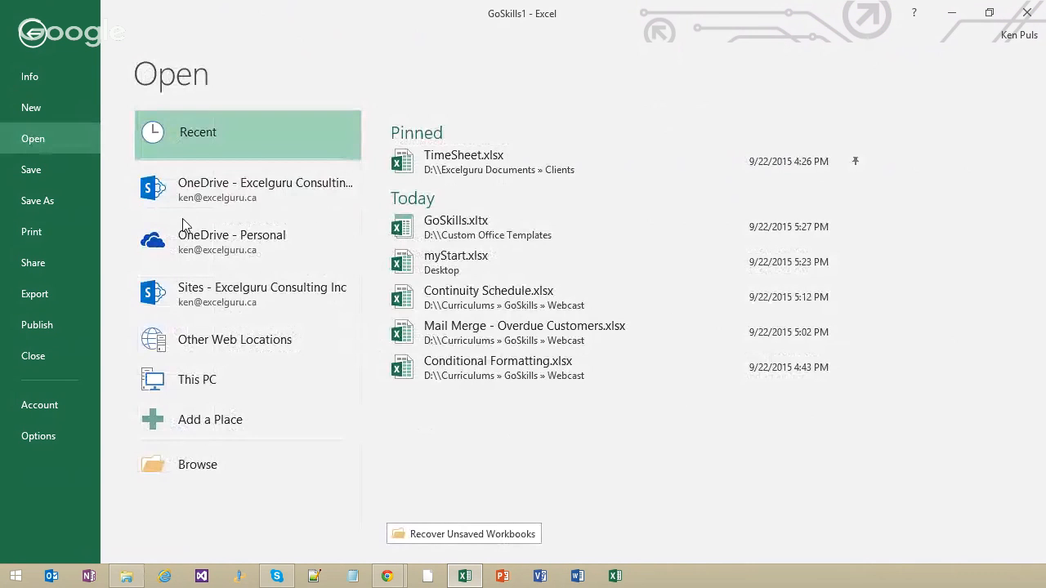
left_click(447, 227)
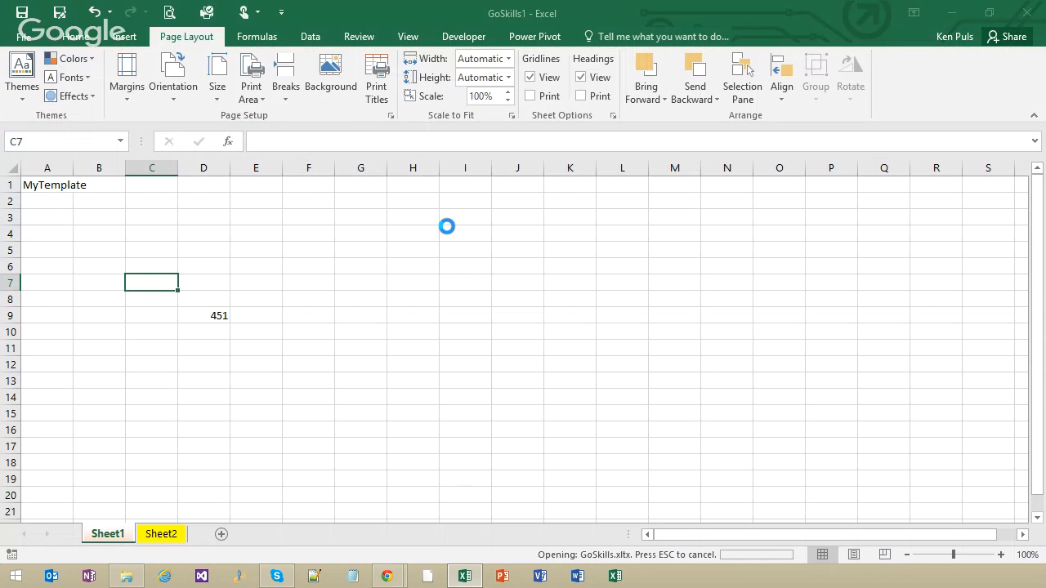
left_click(115, 251)
type("45612")
key("Return")
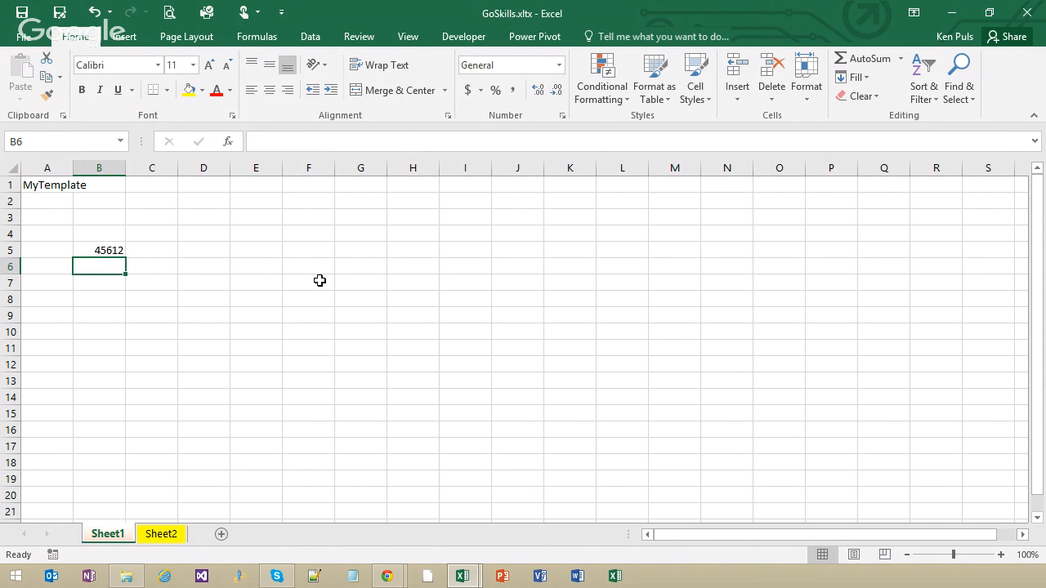
Close the GoSkills.xltx template and close the GoSkills1 workbook, discarding the changes to GoSkills1
left_click(29, 43)
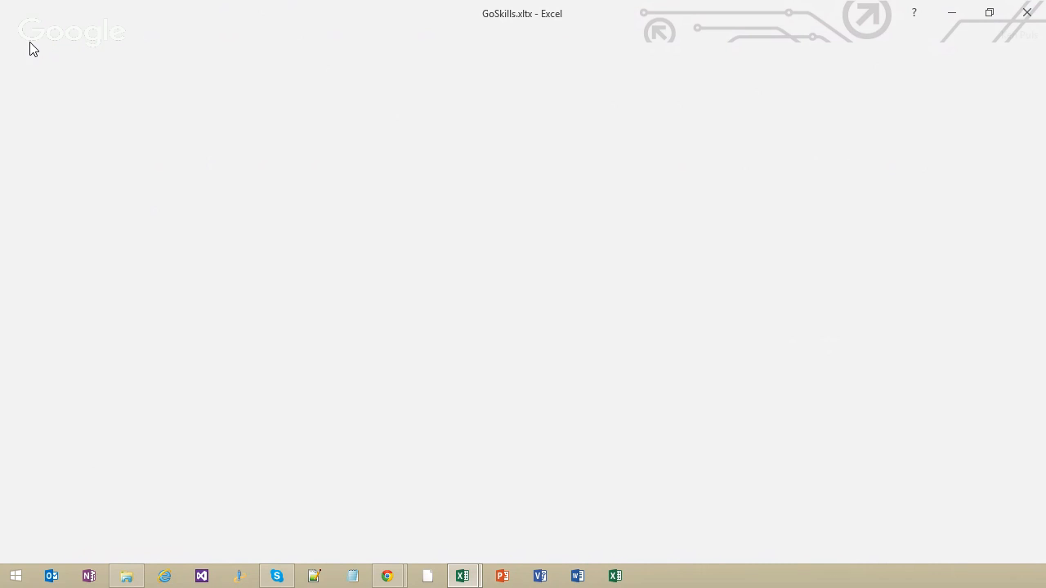
left_click(72, 357)
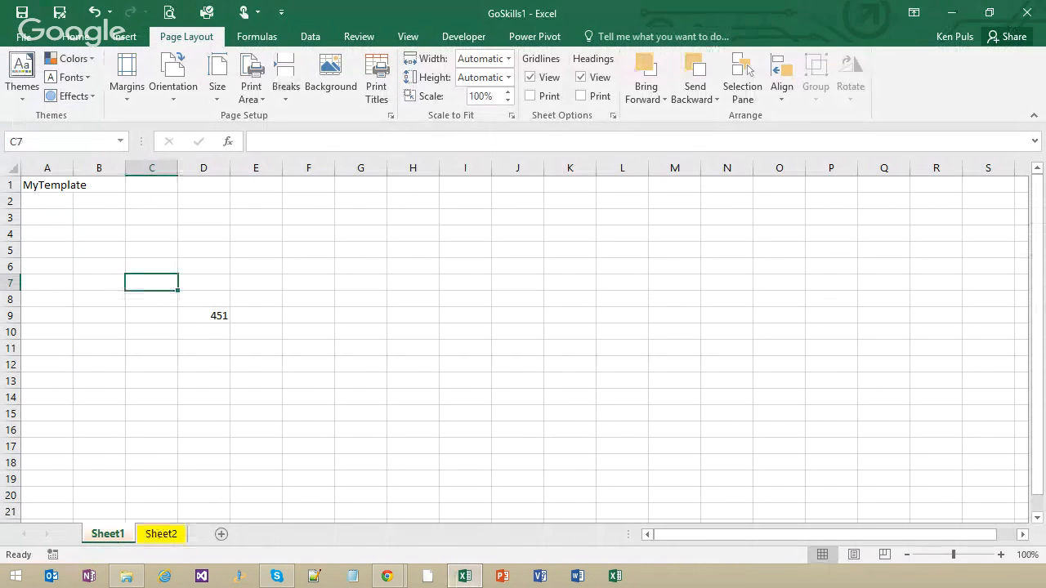
left_click(24, 37)
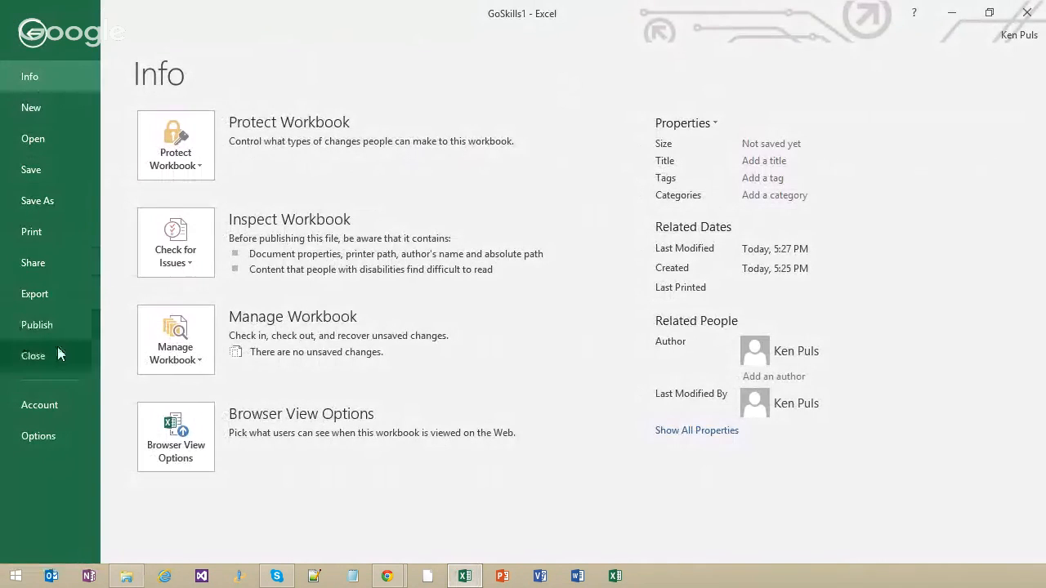
left_click(57, 355)
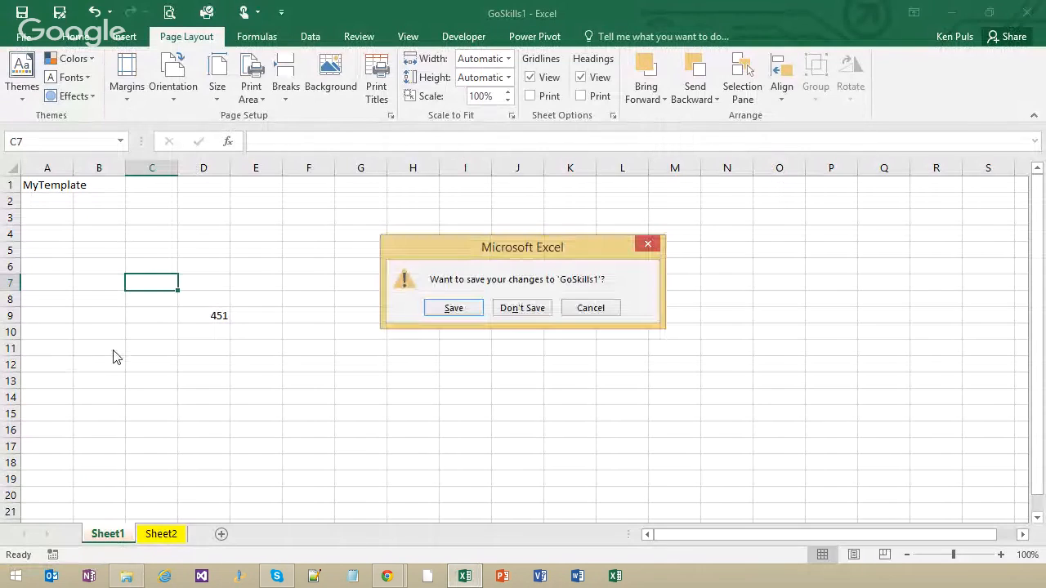
left_click(515, 309)
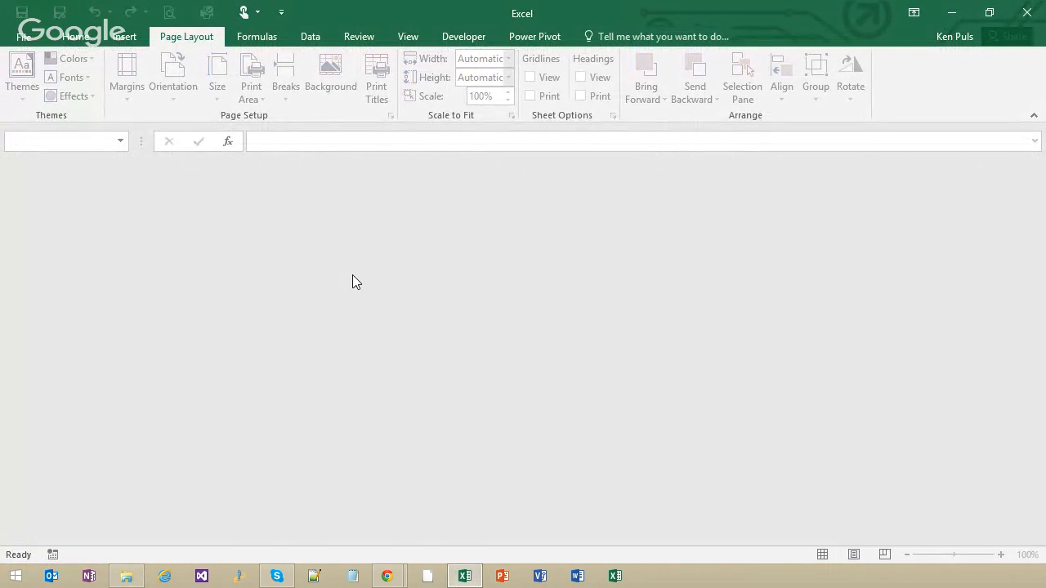
Open the Pivots.xlsx workbook from the Curriculums > GoSkills > Webcast folder
left_click(23, 38)
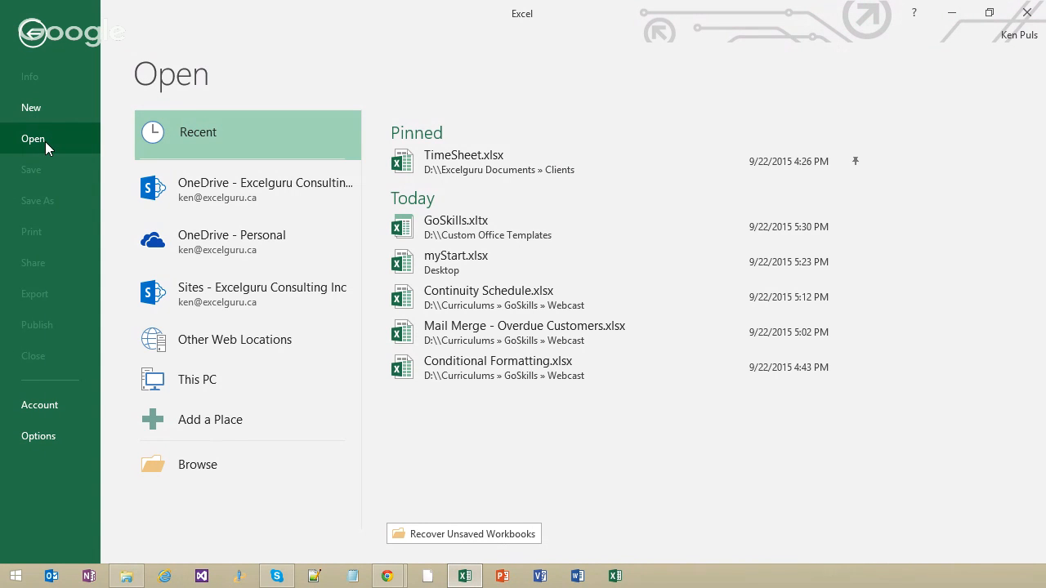
left_click(217, 465)
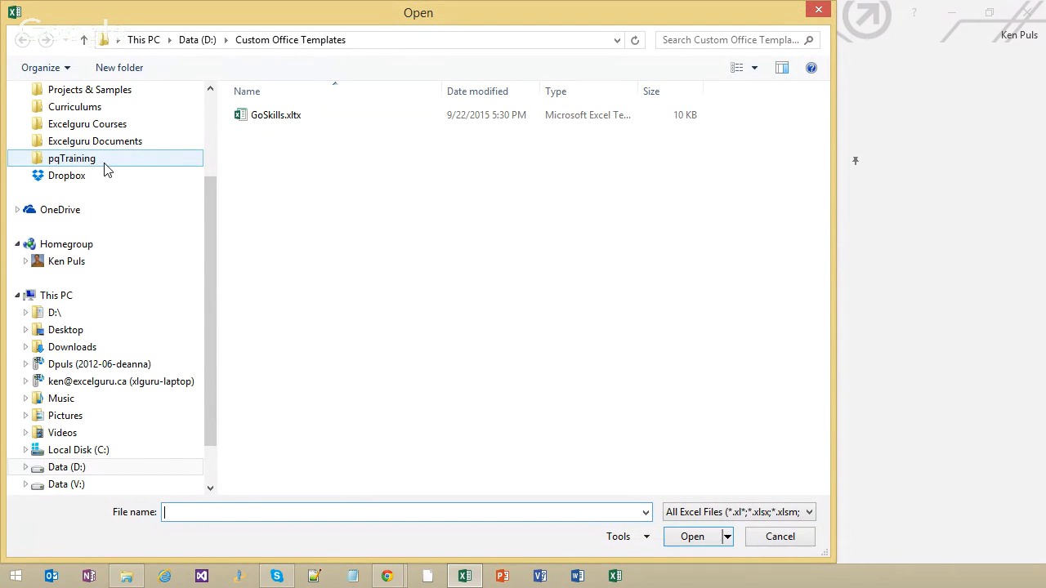
left_click(96, 112)
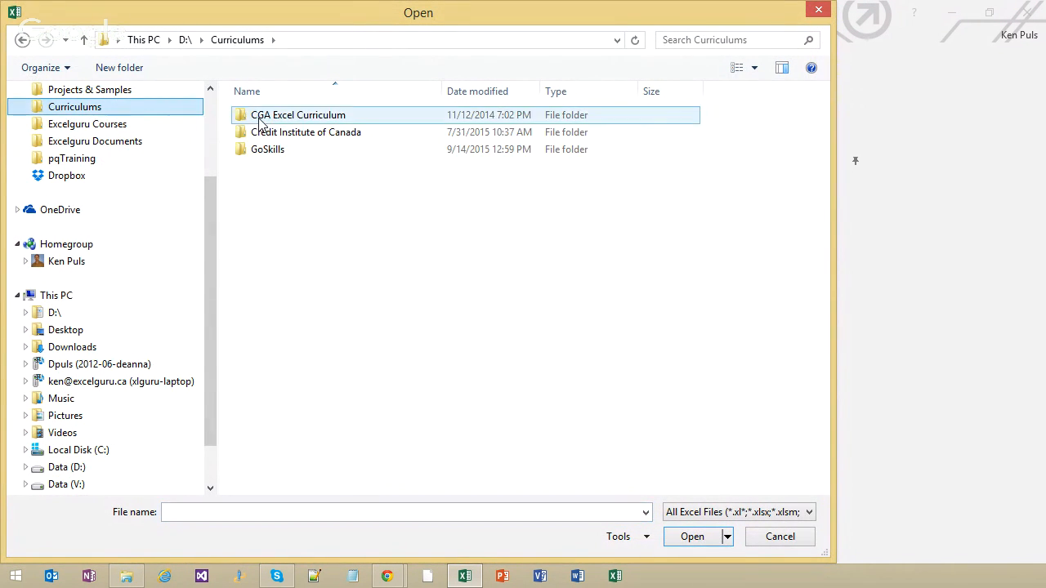
double_click(277, 156)
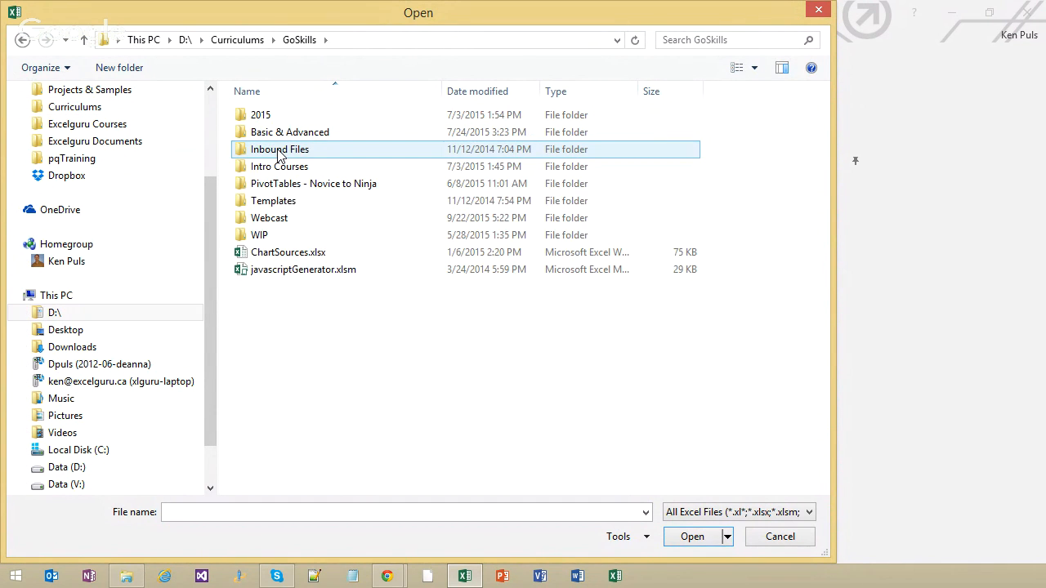
double_click(279, 226)
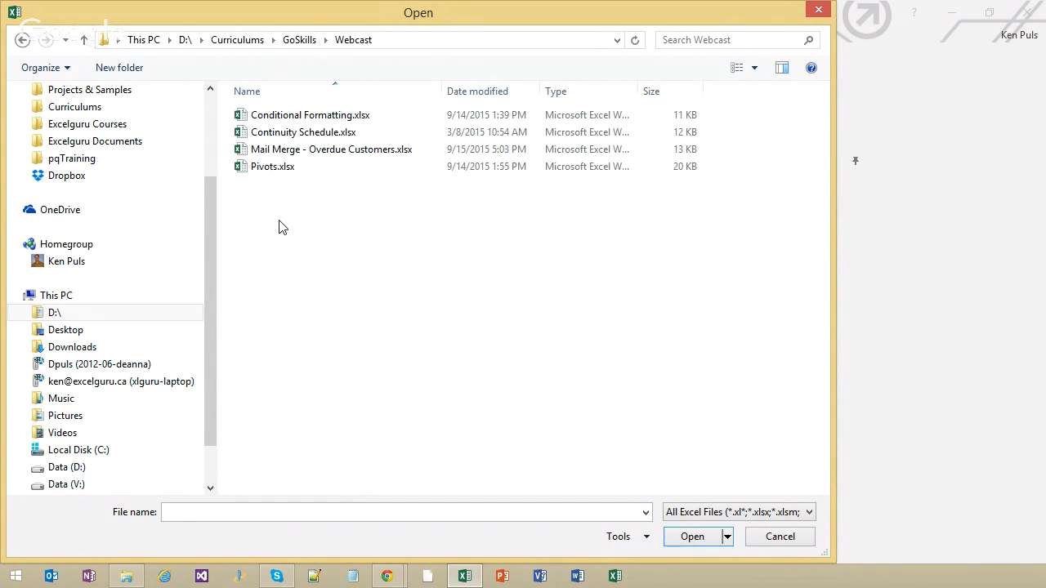
double_click(285, 167)
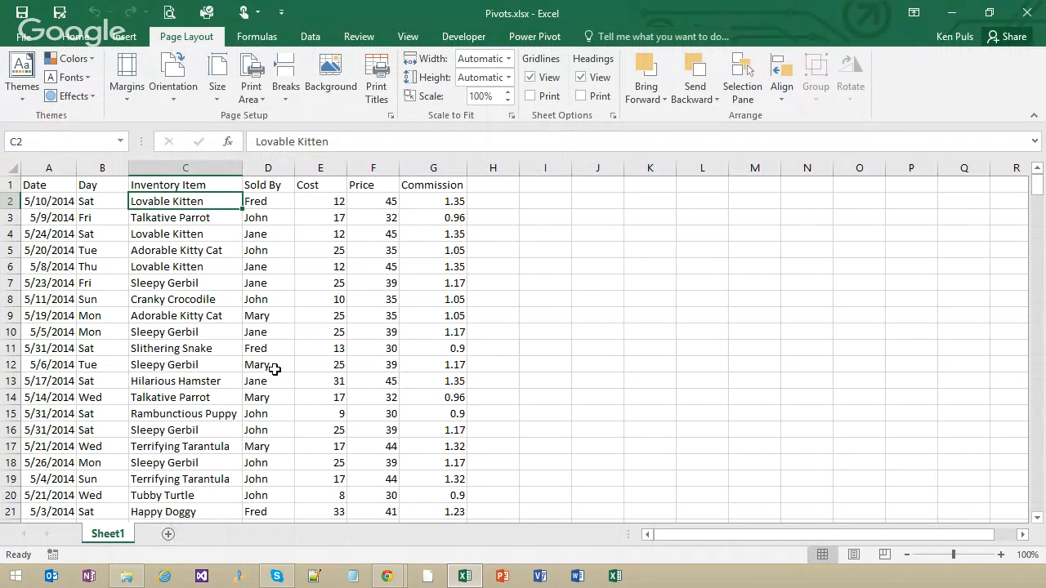
Sort the sales data by Inventory Item values from A to Z, treating the first row as headers
left_click(284, 336)
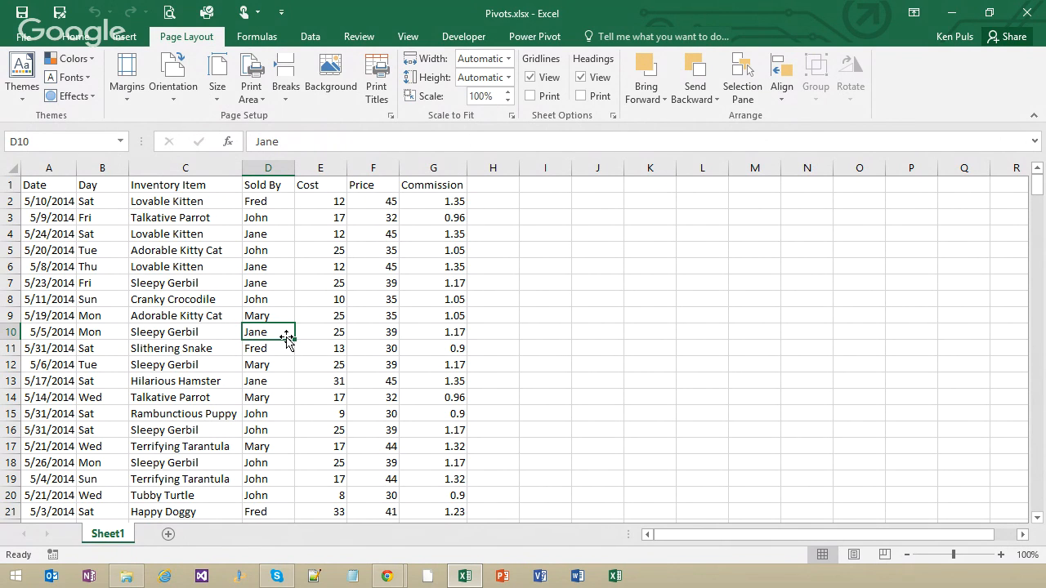
left_click(205, 202)
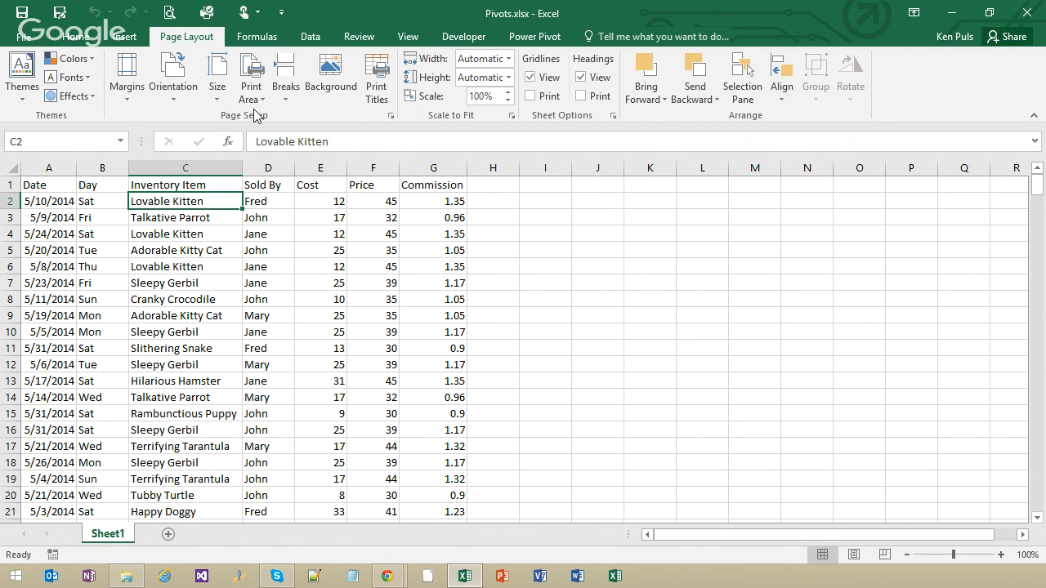
left_click(308, 37)
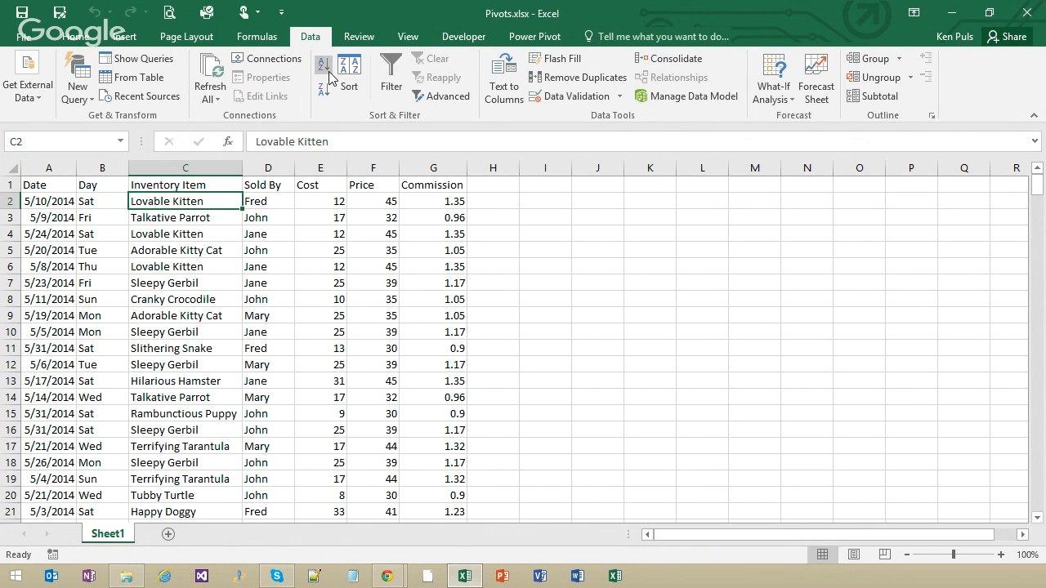
left_click(260, 251)
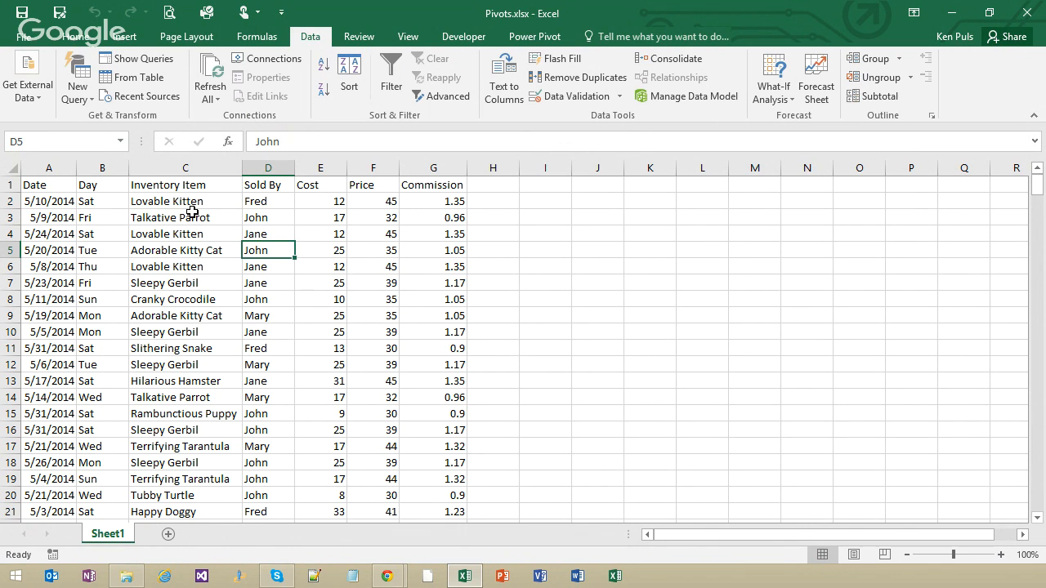
left_click(348, 75)
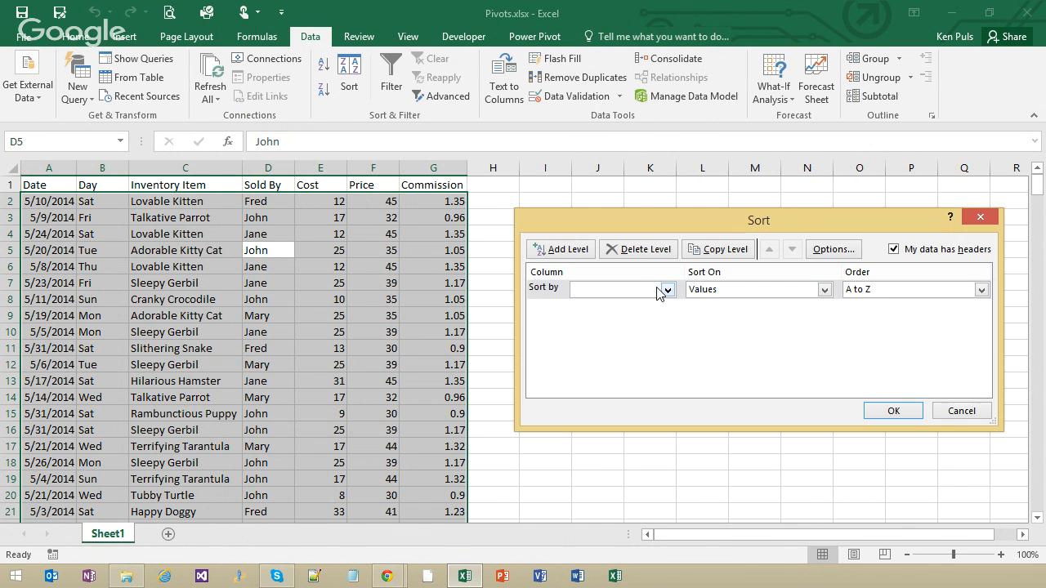
left_click(666, 289)
left_click(626, 325)
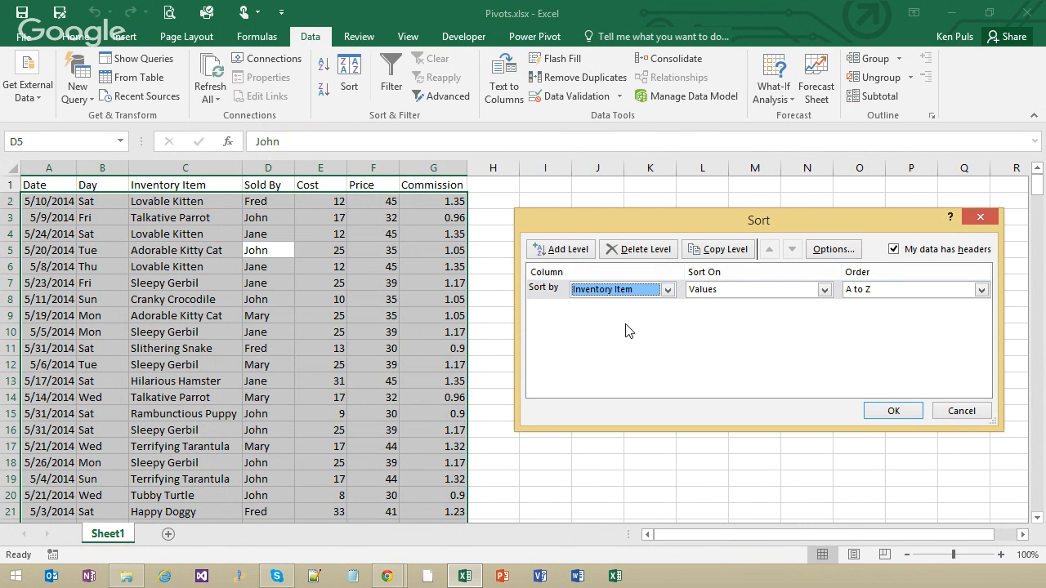
left_click(893, 411)
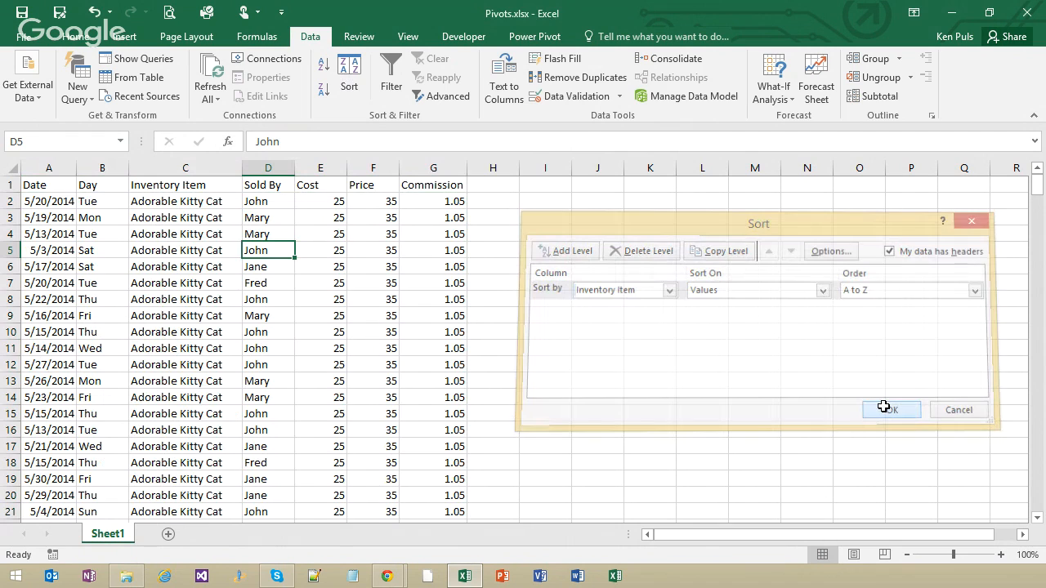
Set up a subtotal of the sorted data at each change in Inventory Item, adding Cost and Price to the subtotalled columns
left_click(211, 203)
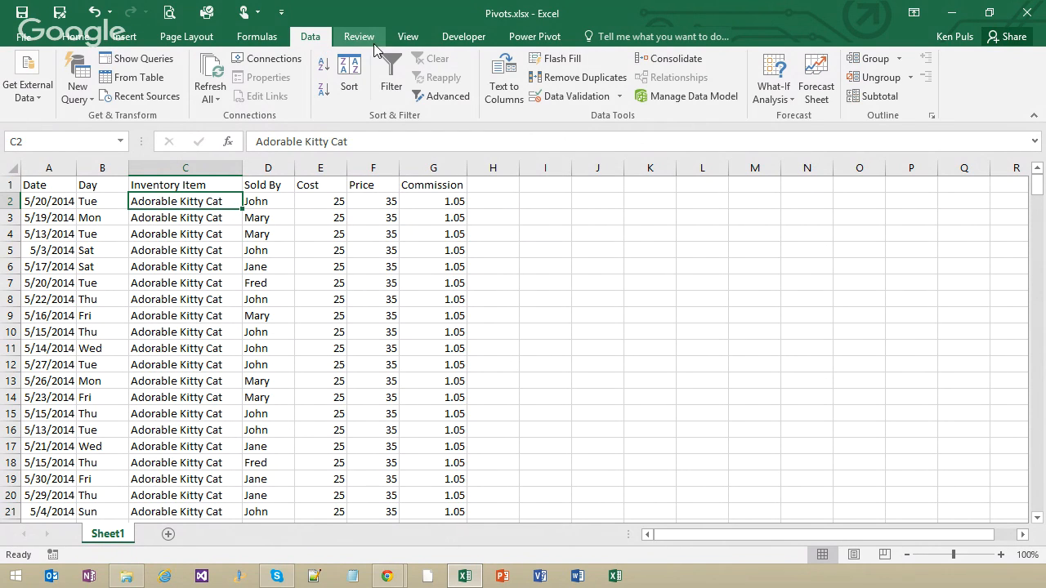
left_click(877, 98)
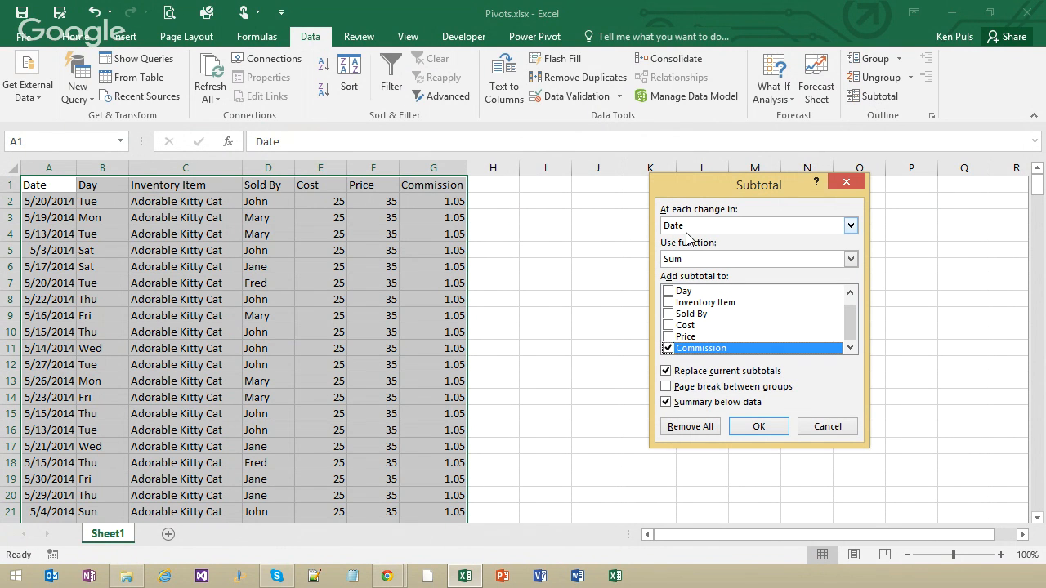
left_click(851, 225)
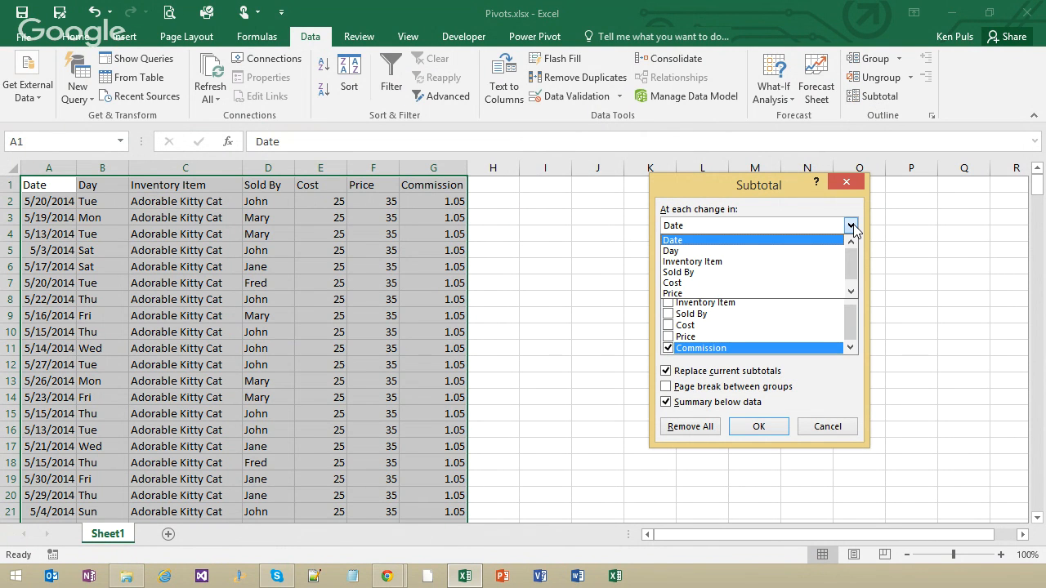
left_click(739, 262)
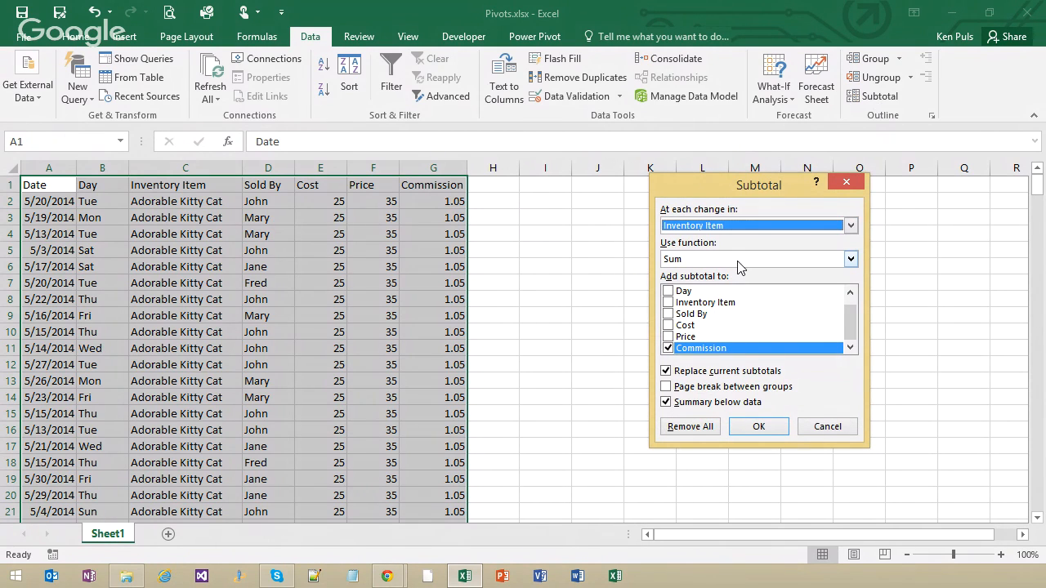
left_click(667, 326)
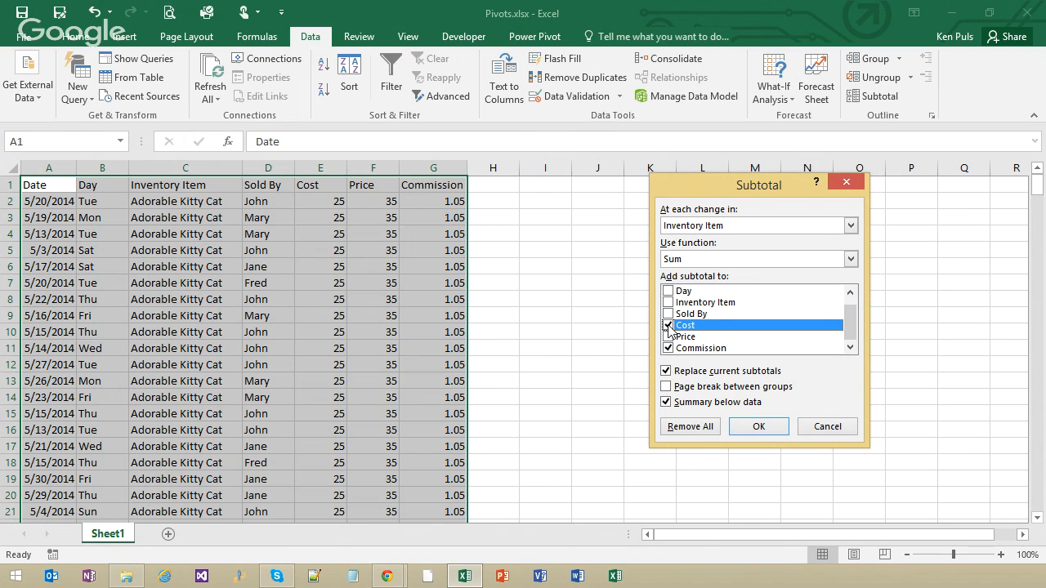
left_click(668, 337)
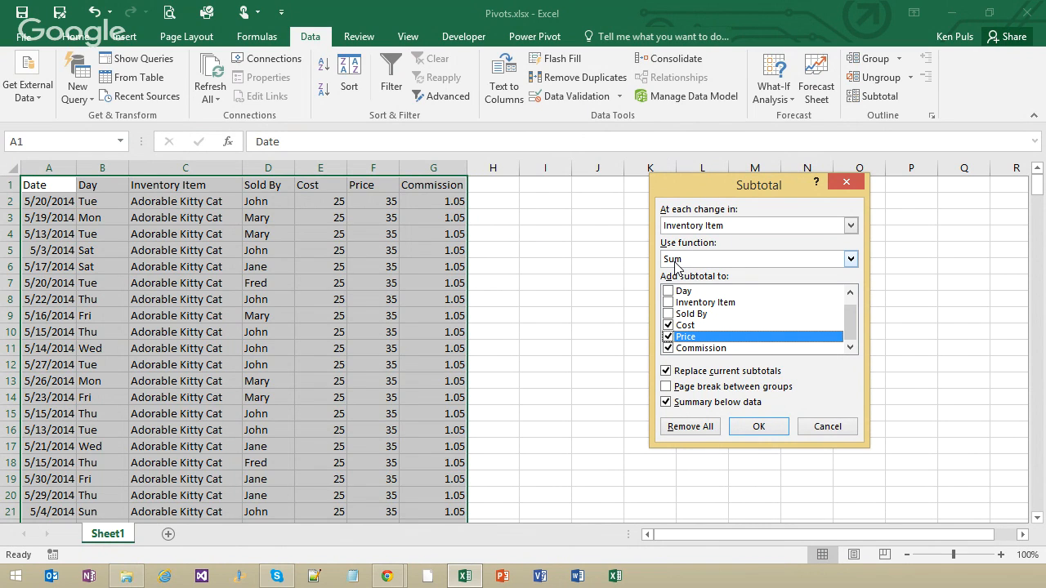
Subtotal the data at each change in Inventory Item using Count on Sold By only, and review the item count rows
left_click(667, 349)
left_click(668, 336)
left_click(668, 326)
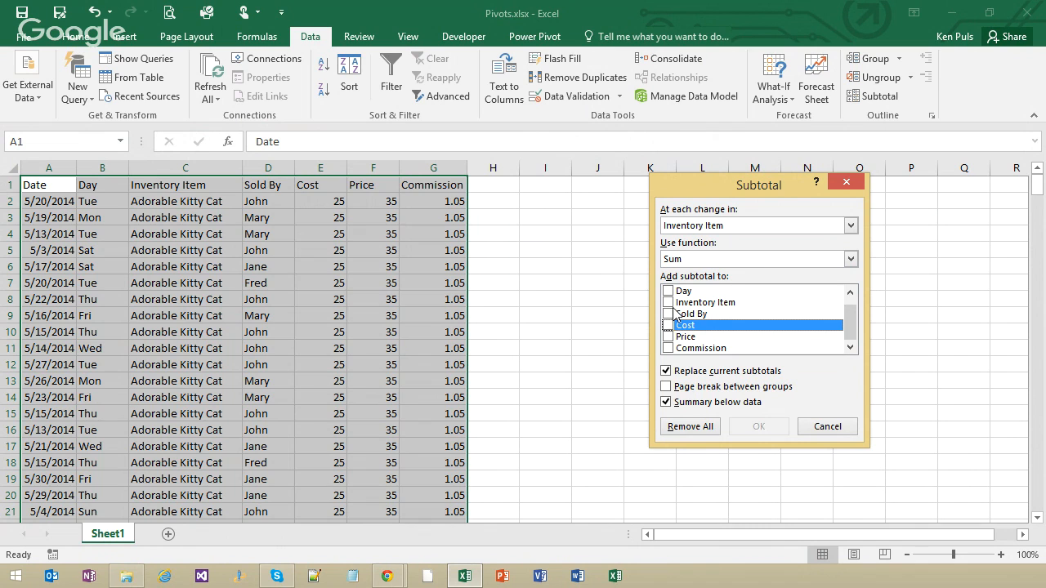
left_click(669, 314)
left_click(849, 259)
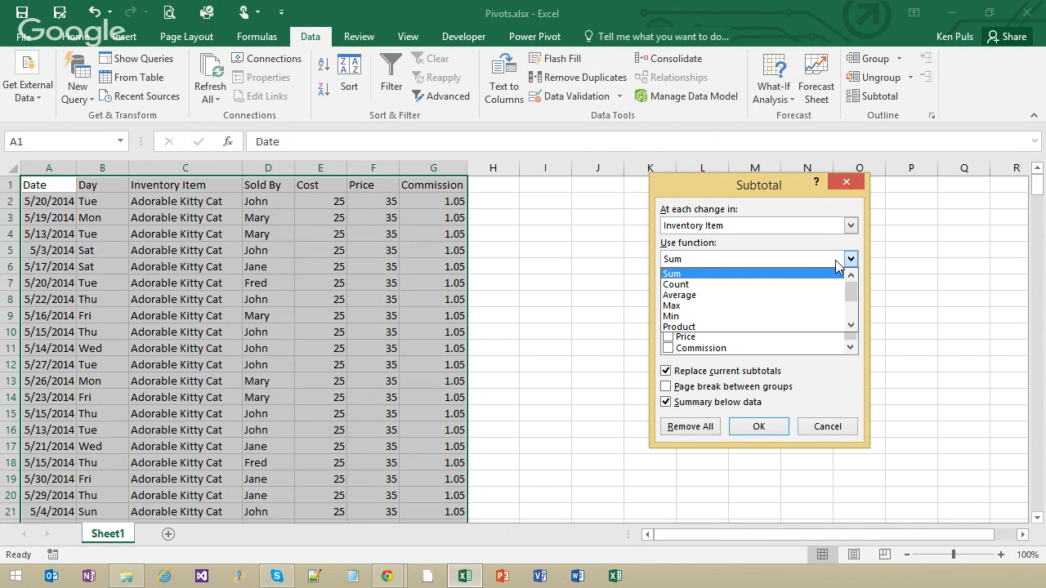
left_click(764, 284)
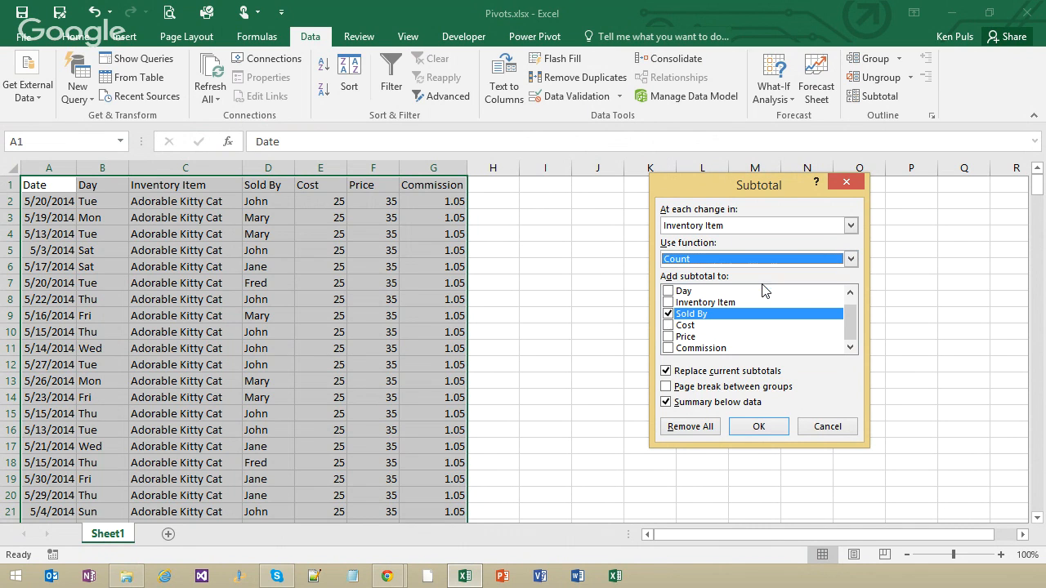
left_click(759, 427)
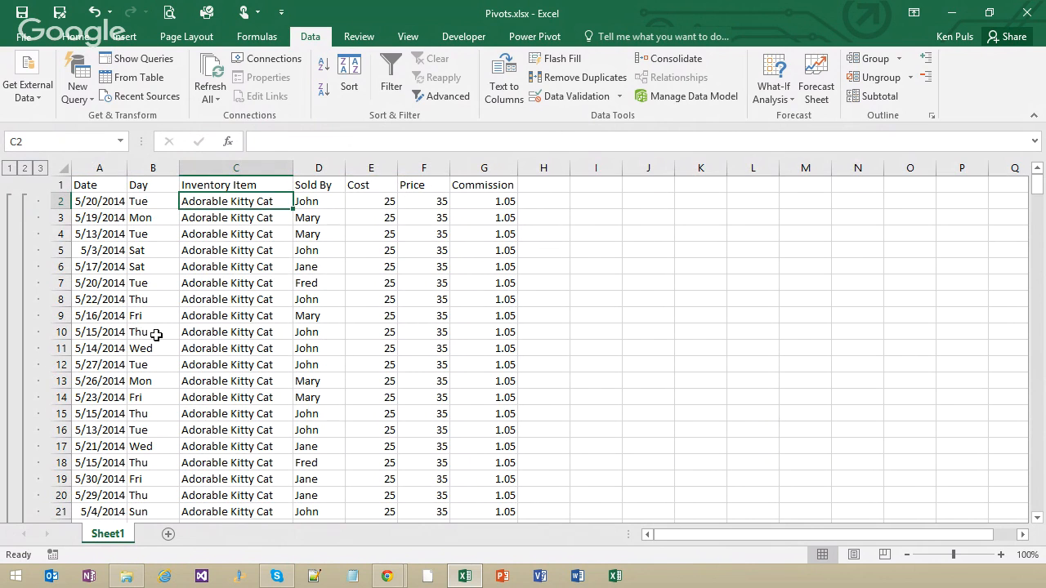
scroll(288, 328, "down", 6)
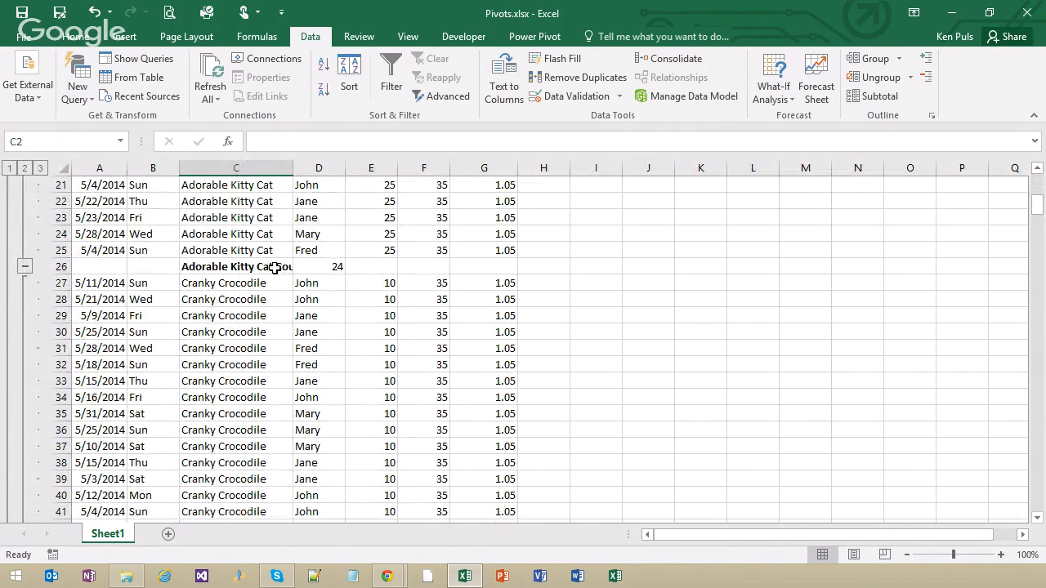
scroll(388, 305, "down", 7)
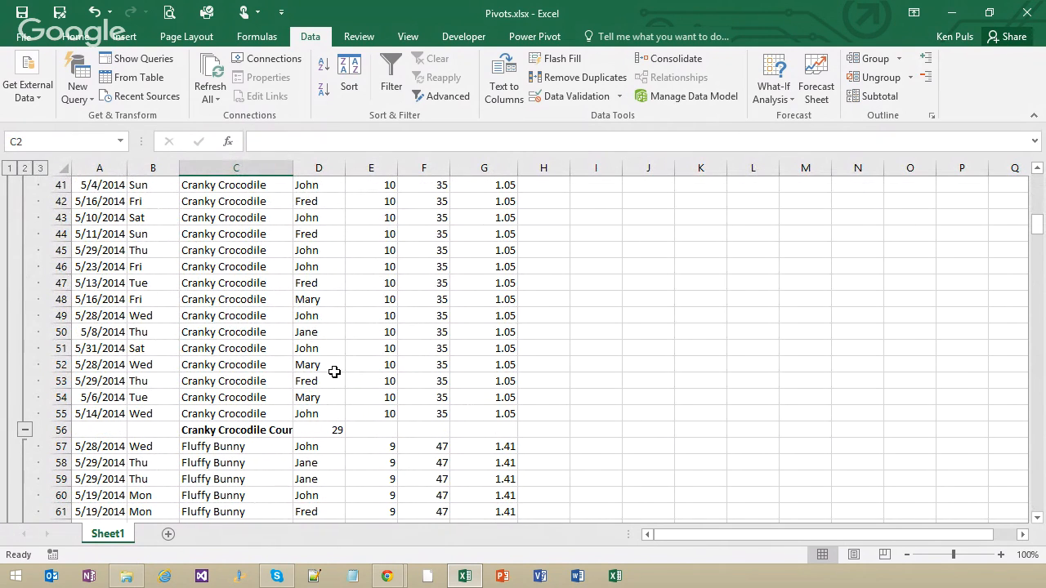
scroll(334, 371, "up", 13)
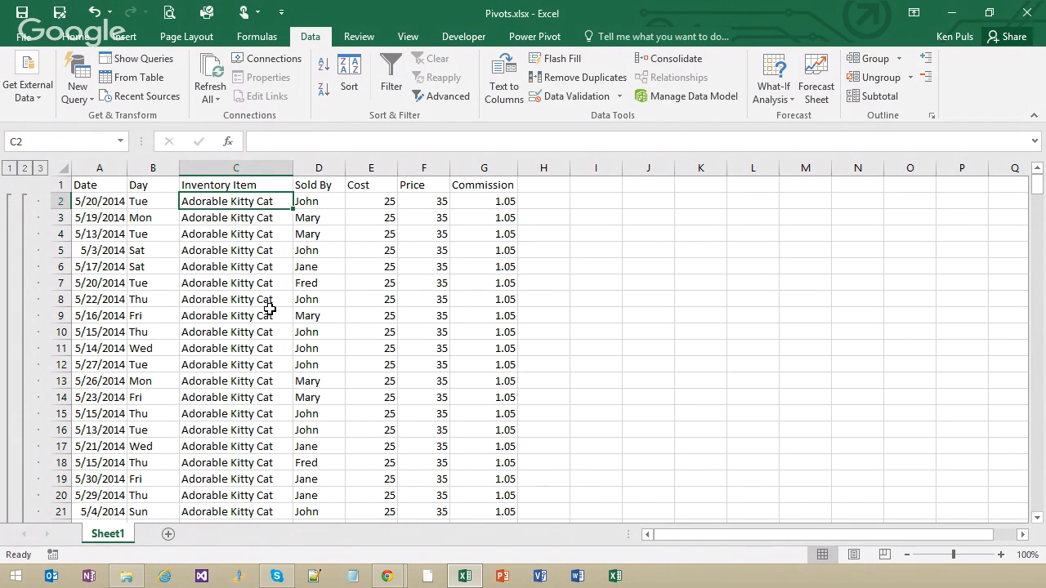
Remove all subtotals from the sales data
left_click(321, 204)
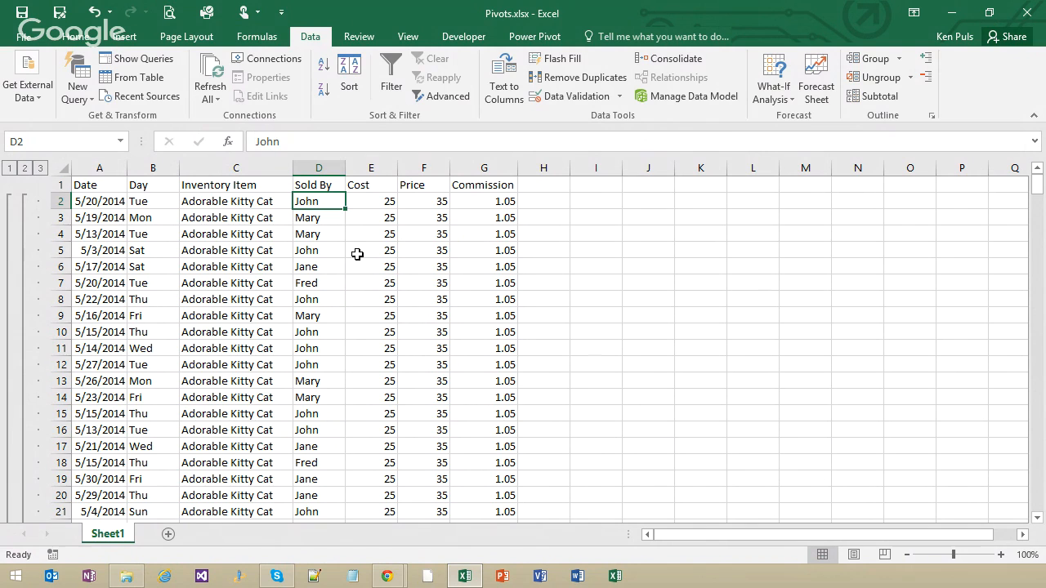
left_click(879, 98)
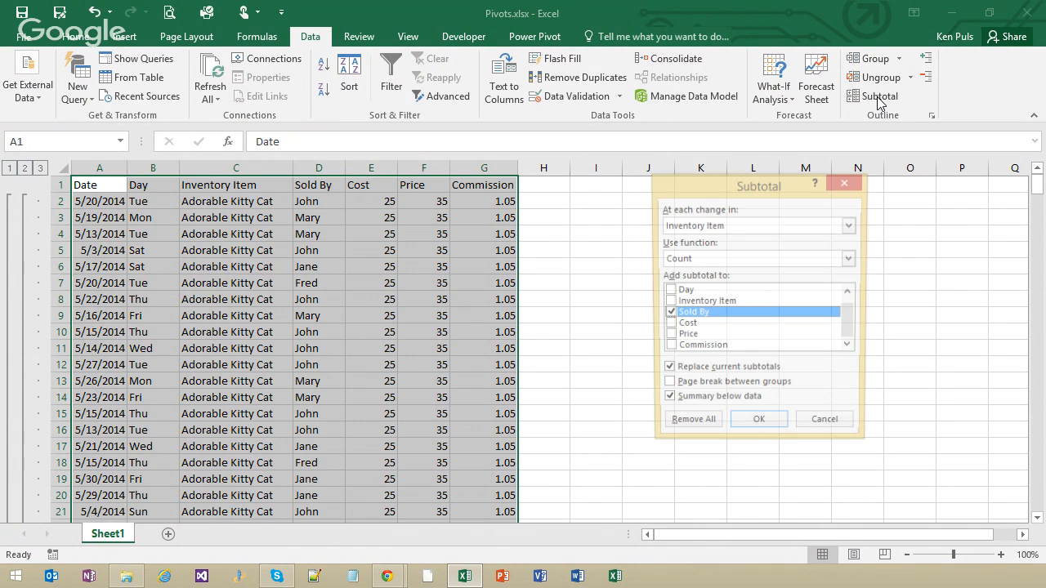
left_click(686, 427)
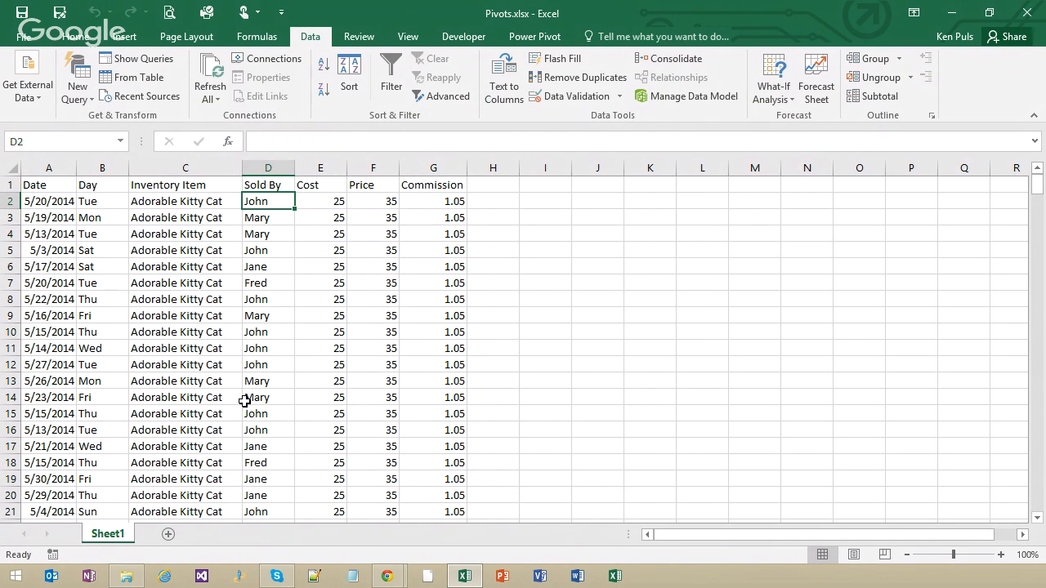
Sort the sales data by Date from oldest to newest
left_click(349, 84)
left_click(667, 289)
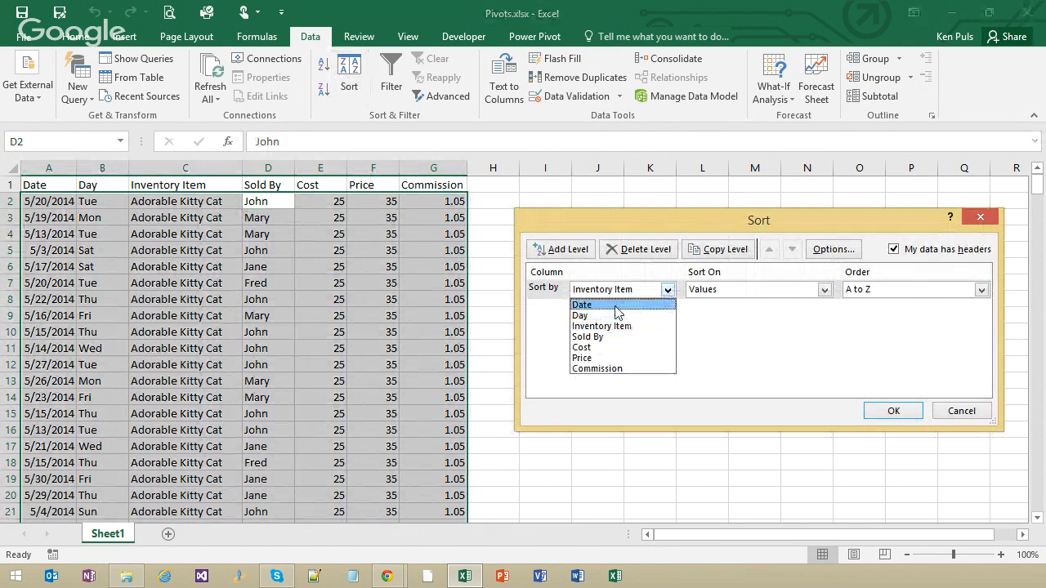
left_click(616, 307)
left_click(891, 411)
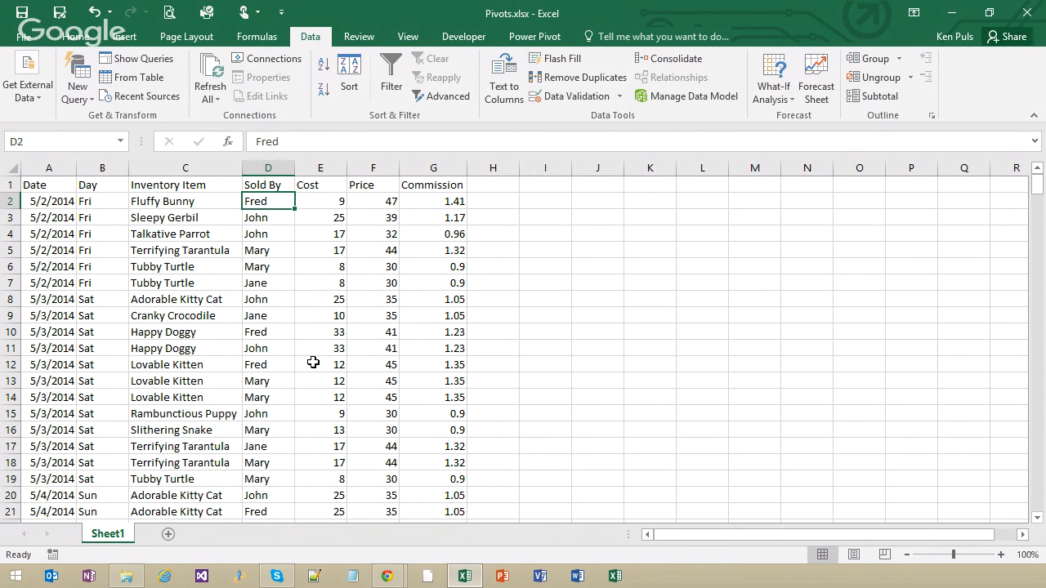
Format the sales data A1:G323 as a table with headers, using the gold style in the first row of the Medium group
left_click(76, 37)
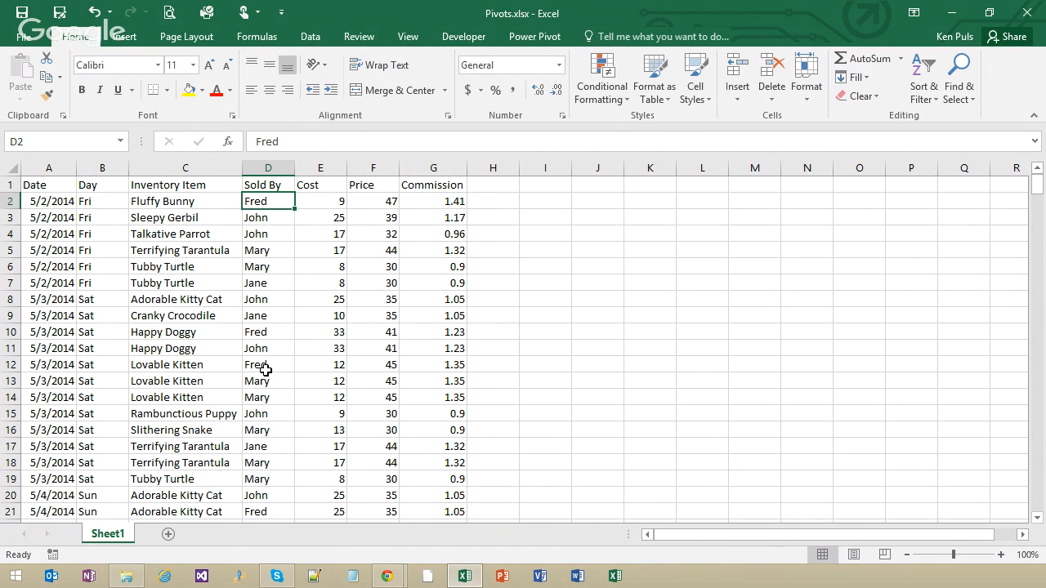
left_click(221, 329)
left_click(233, 314)
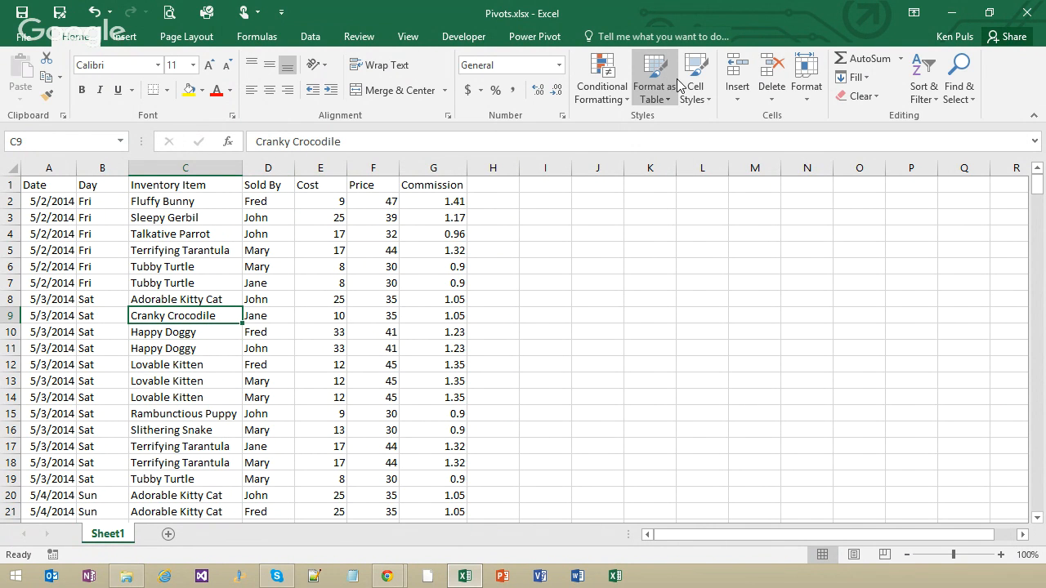
left_click(667, 105)
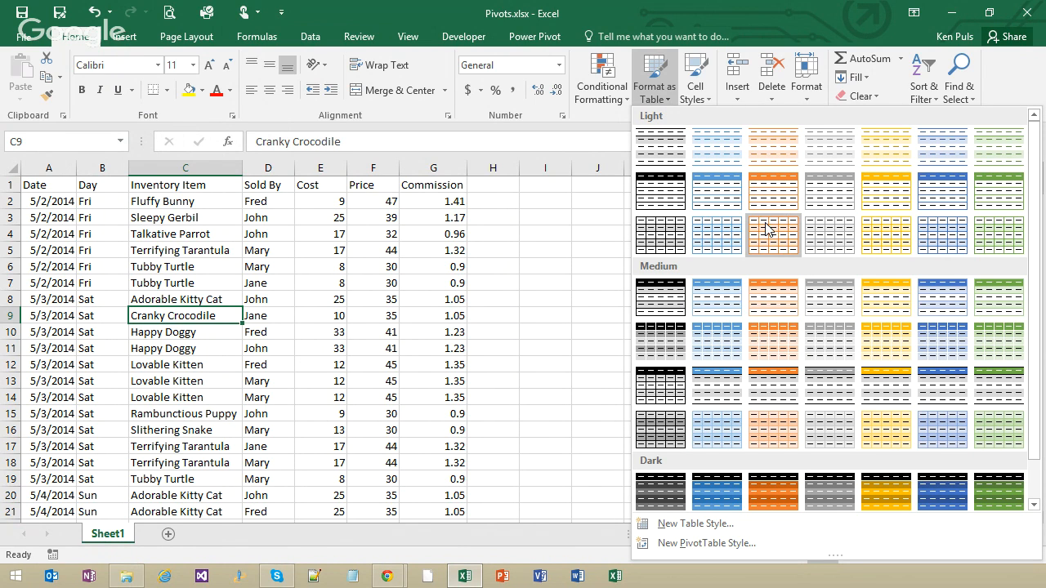
left_click(885, 308)
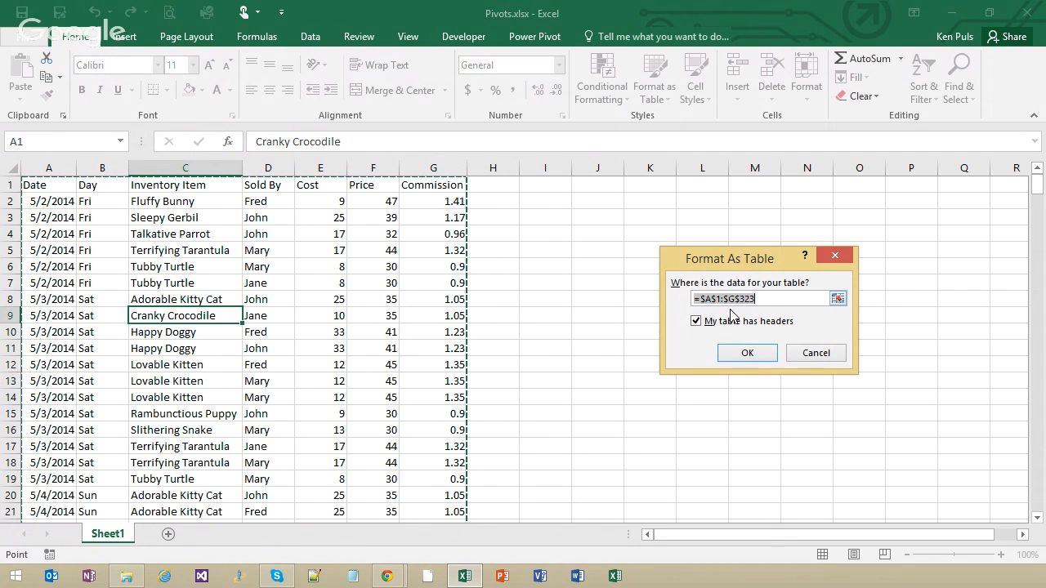
left_click(768, 354)
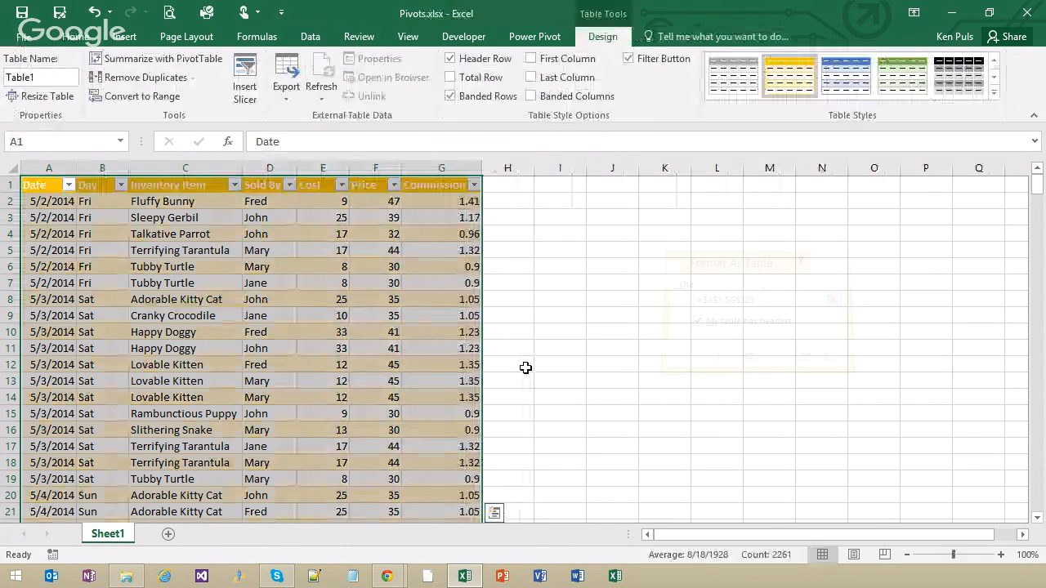
Rename the new table as Sales
left_click(327, 266)
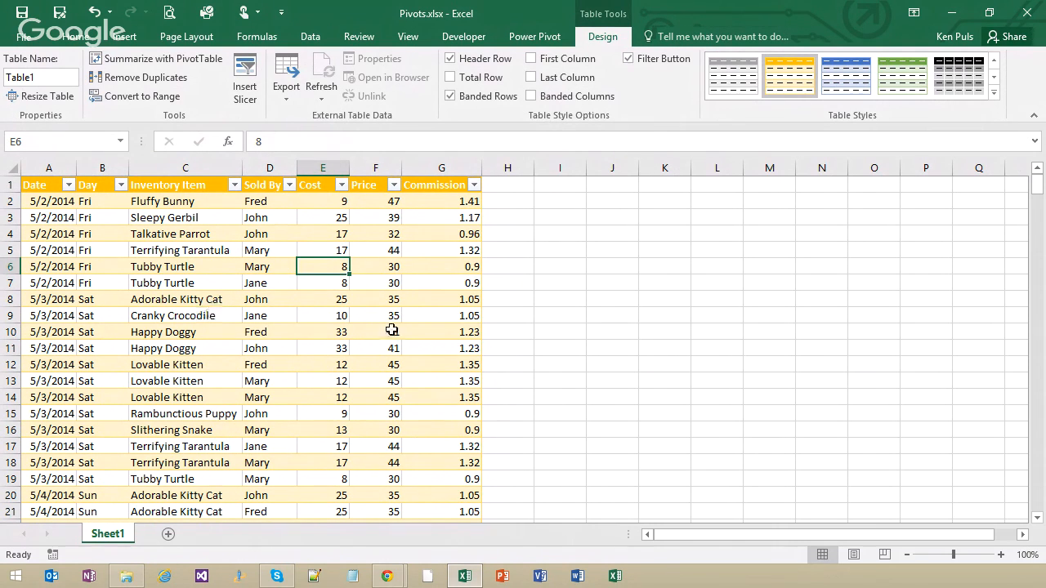
left_click(723, 293)
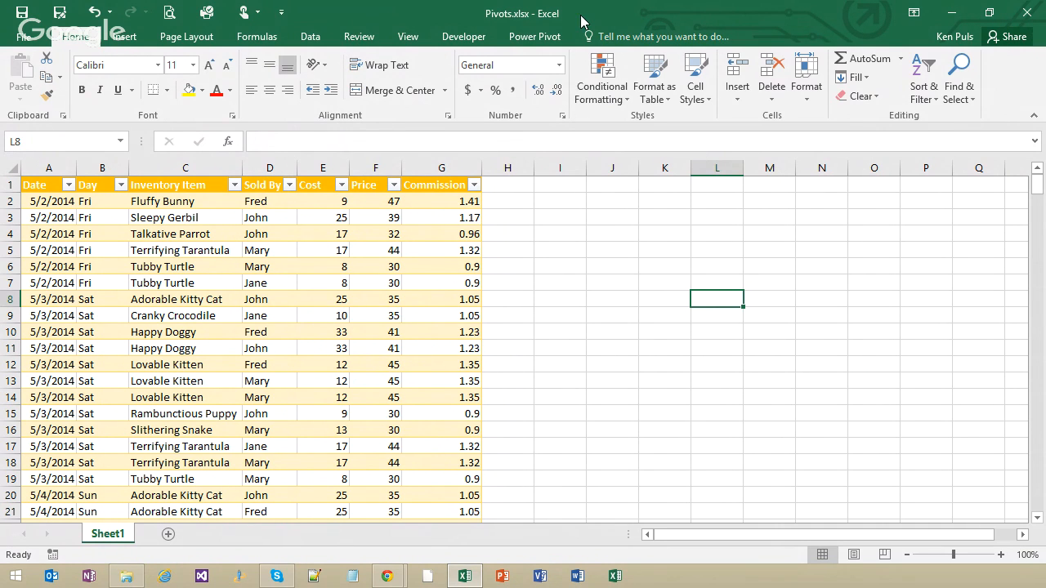
left_click(298, 329)
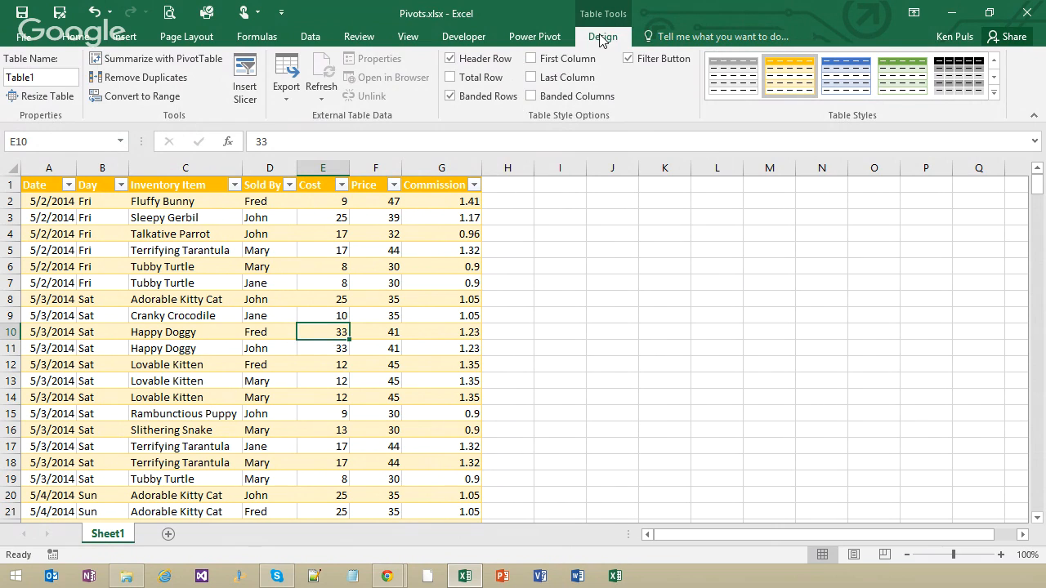
left_click(48, 80)
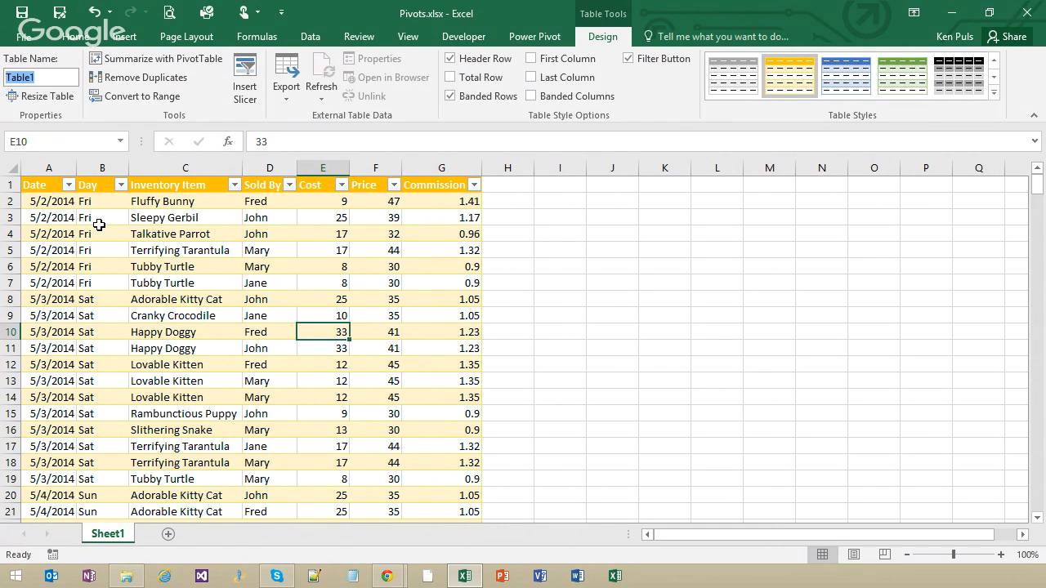
type("Sales")
key("Return")
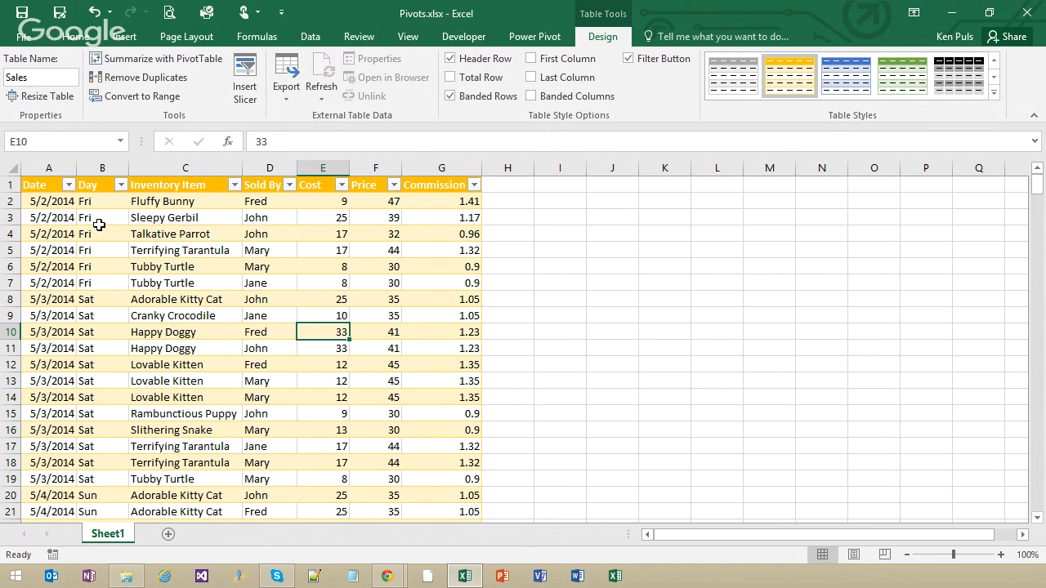
Select the Sales table by its name from a cell outside it and look through the selected rows
left_click(897, 313)
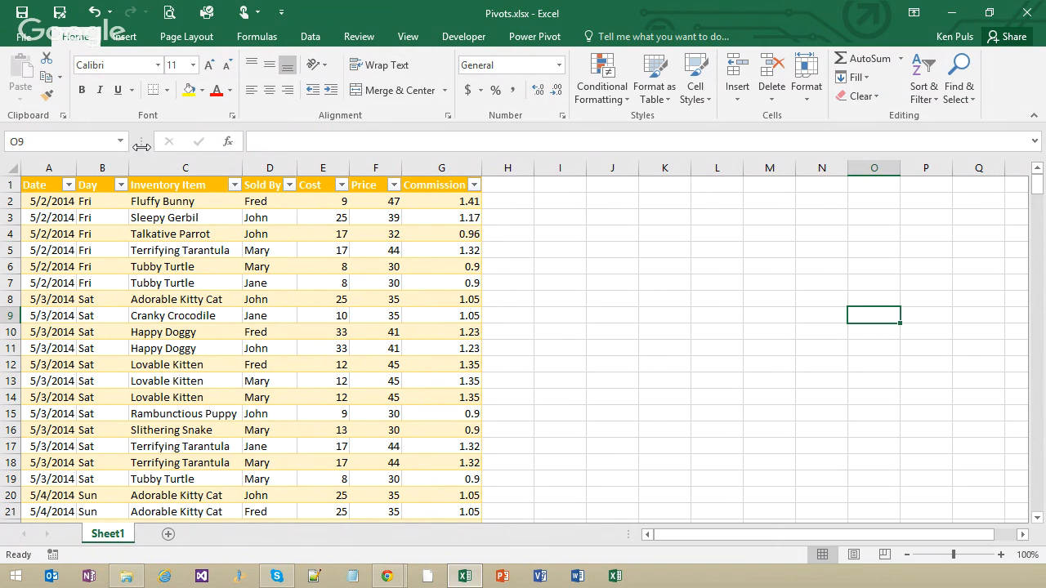
left_click(121, 143)
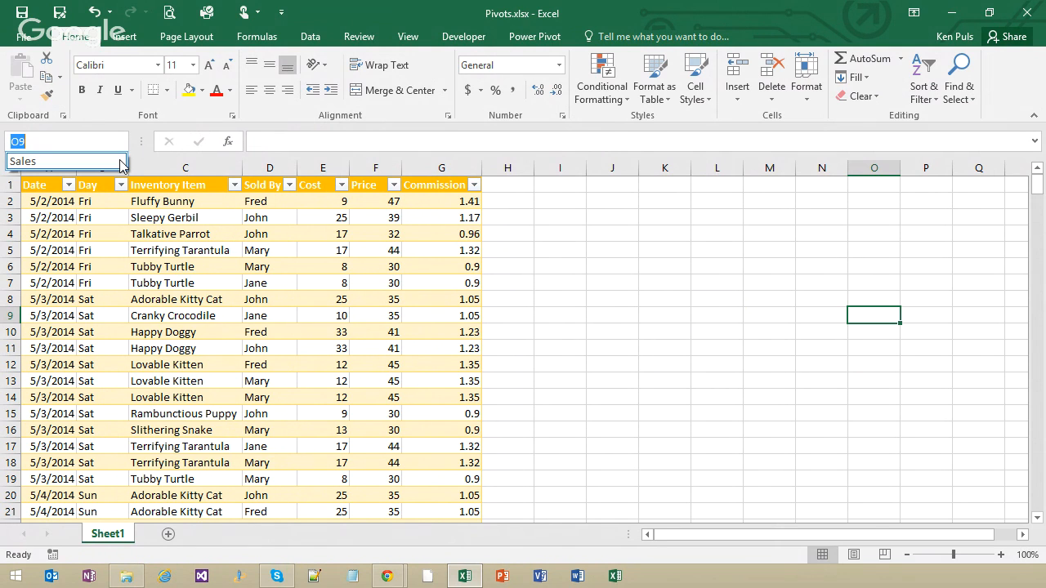
left_click(121, 162)
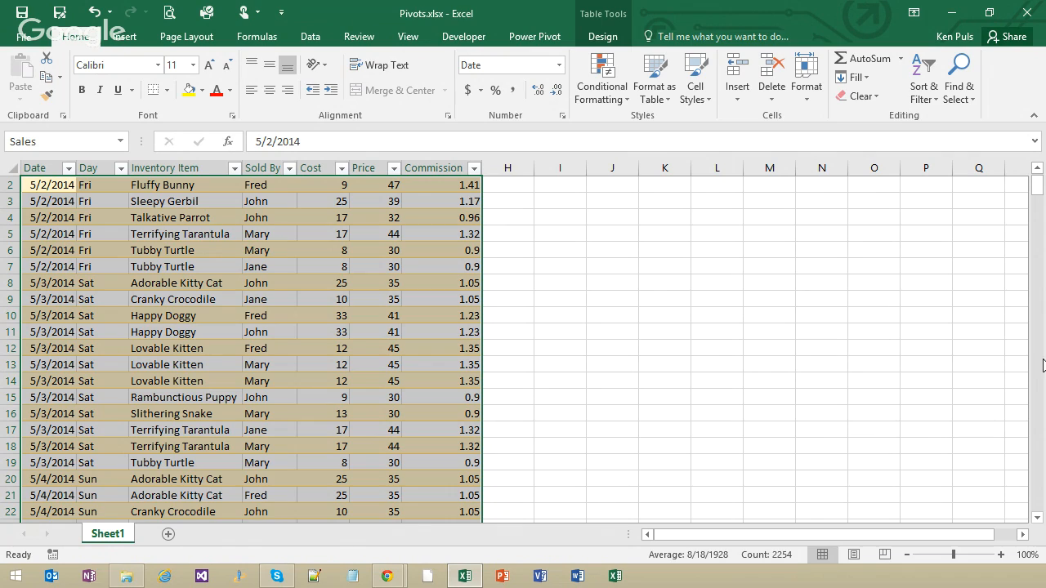
scroll(294, 350, "up", 1)
scroll(294, 350, "down", 20)
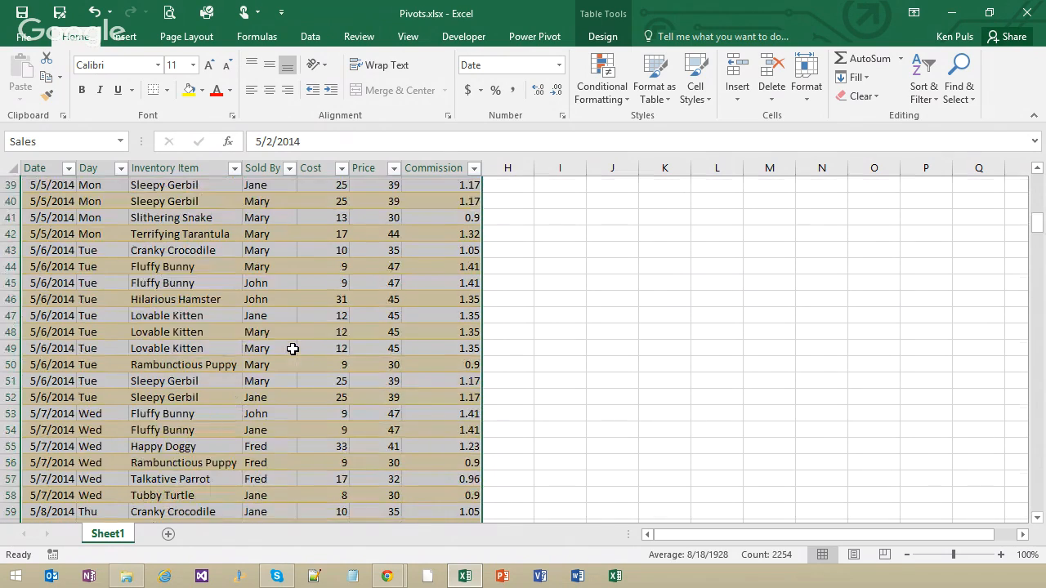
scroll(273, 337, "down", 20)
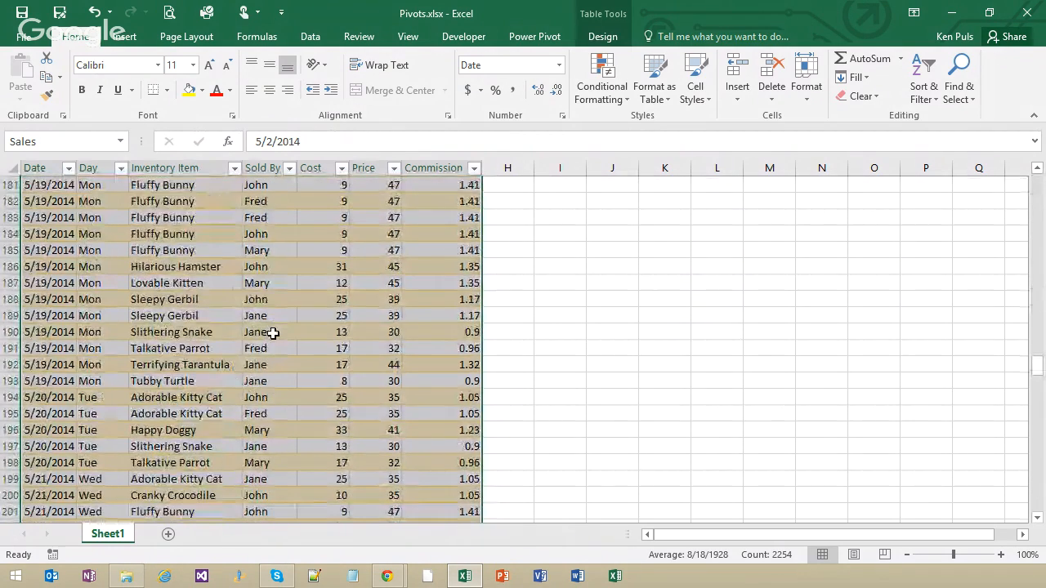
Go to the last table row in the Sold By column, check where the table ends, and return to its top rows
left_click(249, 363)
key("End")
key("Down")
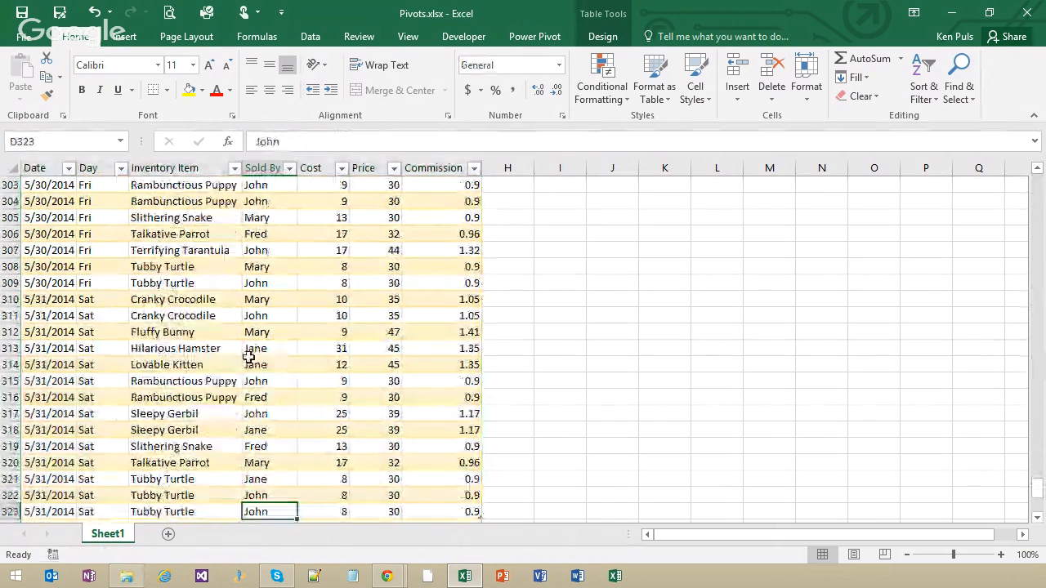
key("Down")
key("Down")
key("Up")
key("Up")
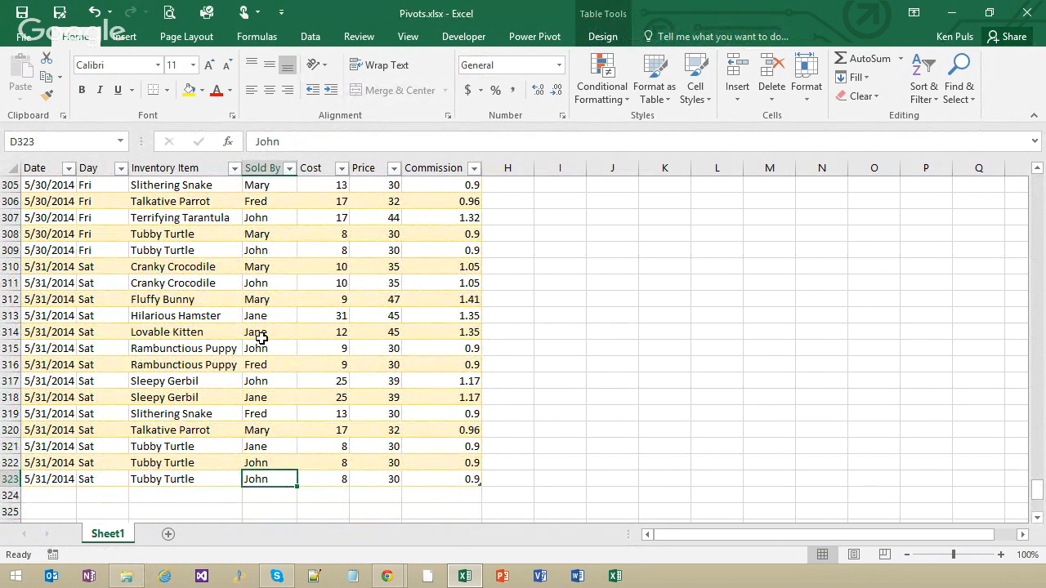
key("End")
key("Up")
left_click(158, 271)
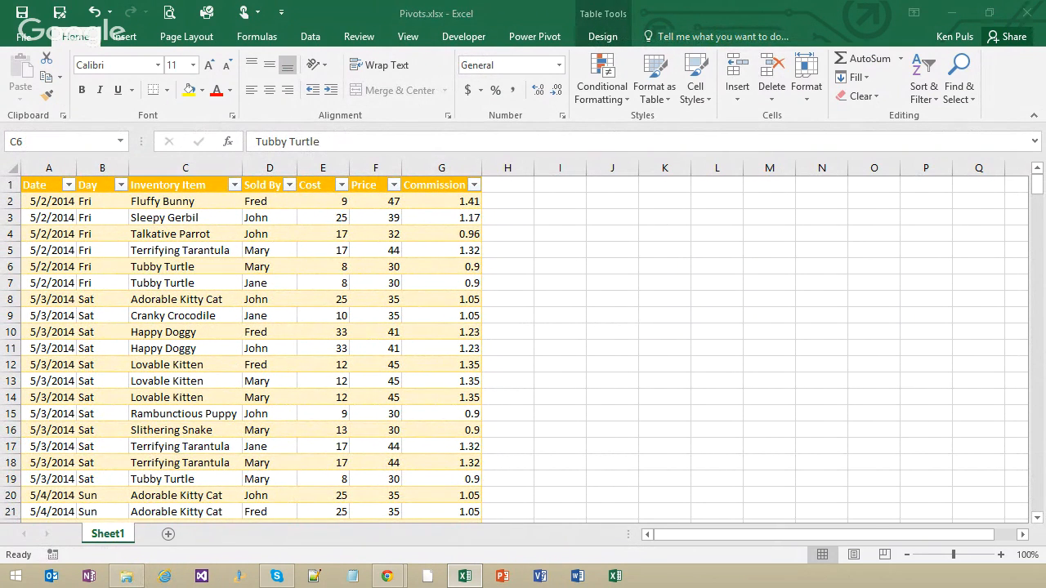
key("alt+Tab")
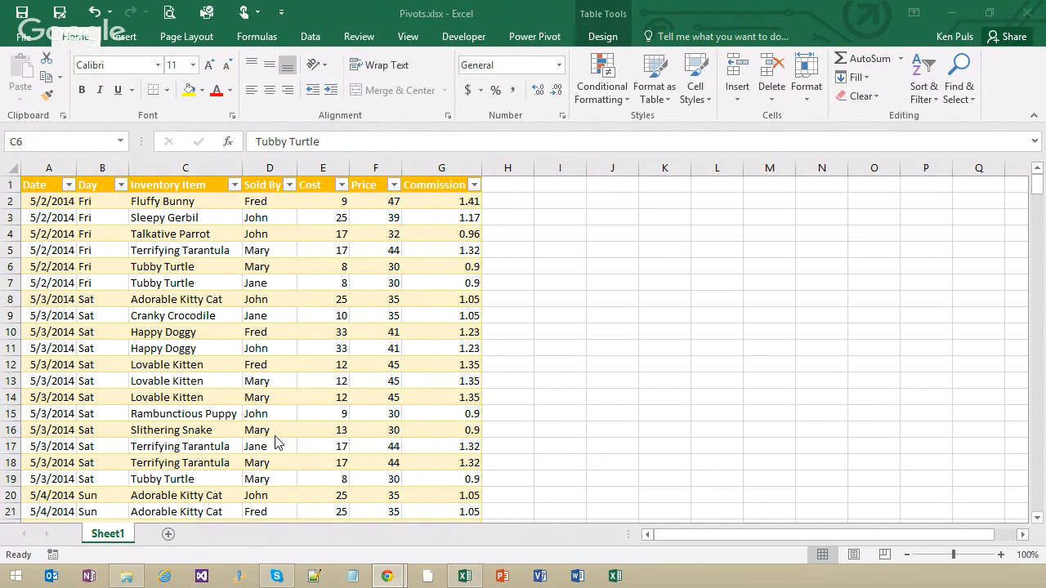
key("alt+Tab")
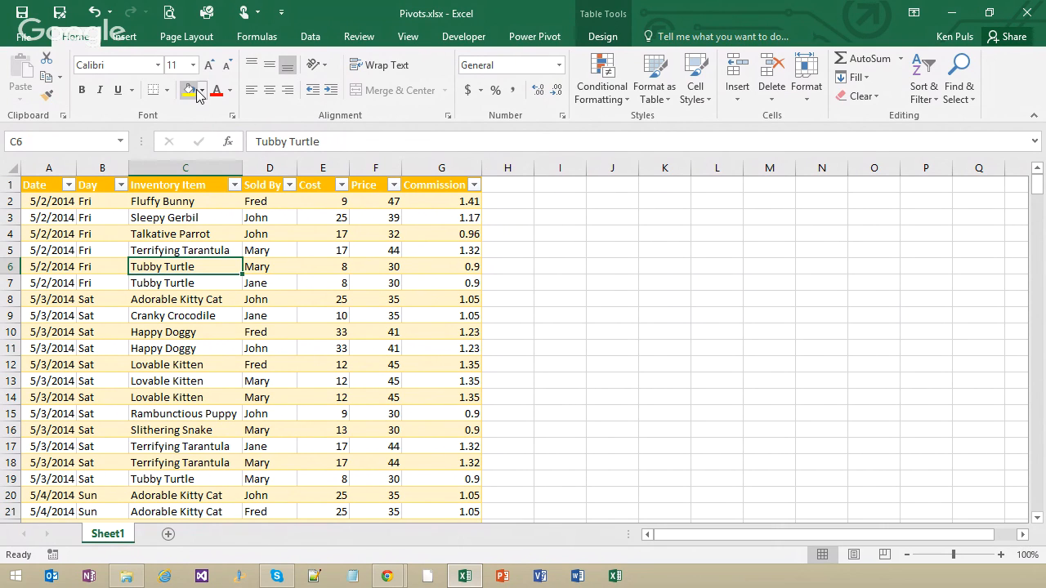
Create a PivotTable from the Sales table on a new worksheet
left_click(320, 367)
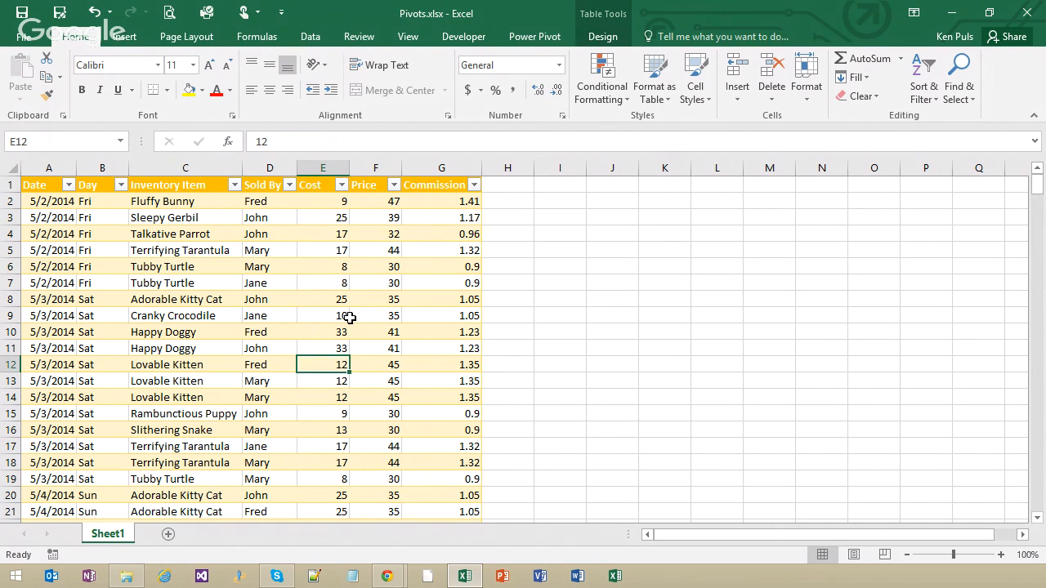
left_click(127, 37)
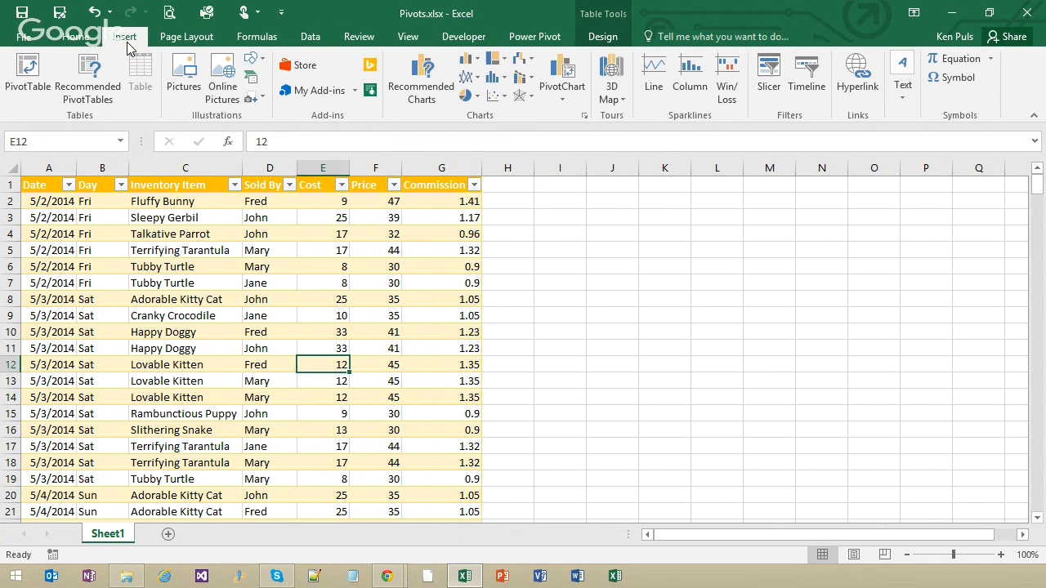
left_click(29, 73)
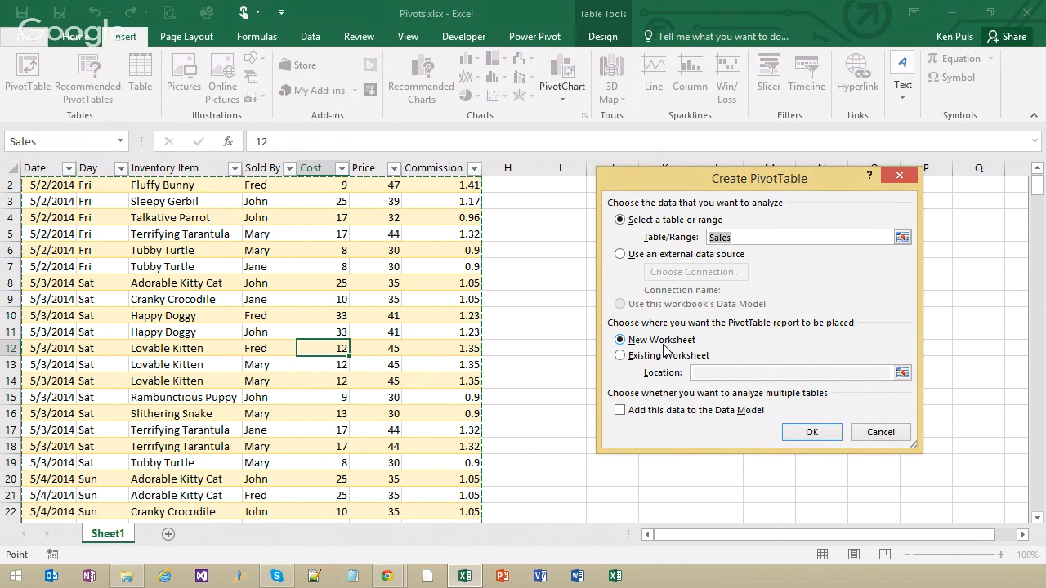
left_click(812, 434)
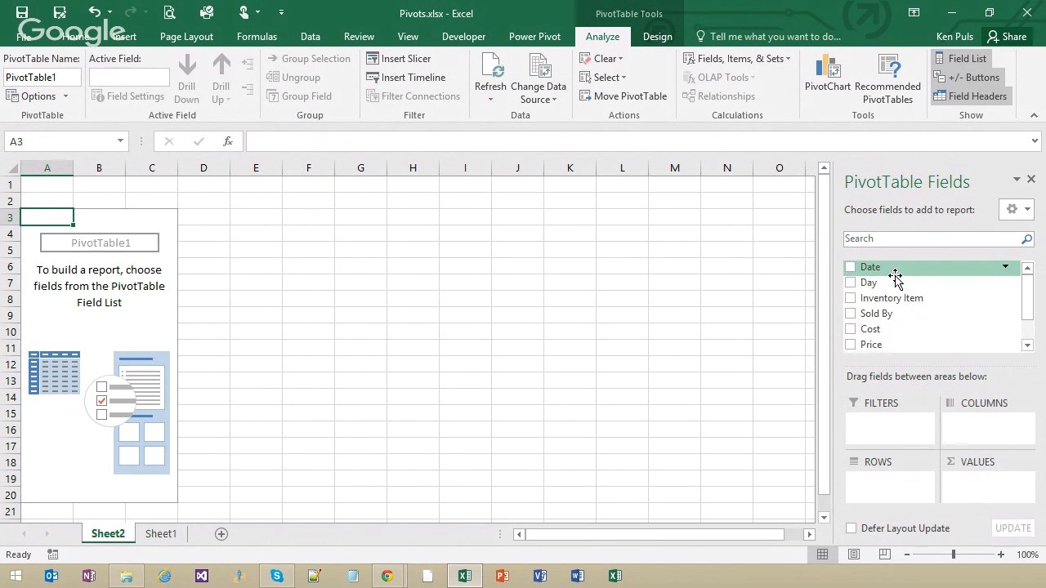
Examine the source records on Sheet1 by looking down through the Sales table, and return to its top rows
left_click(157, 539)
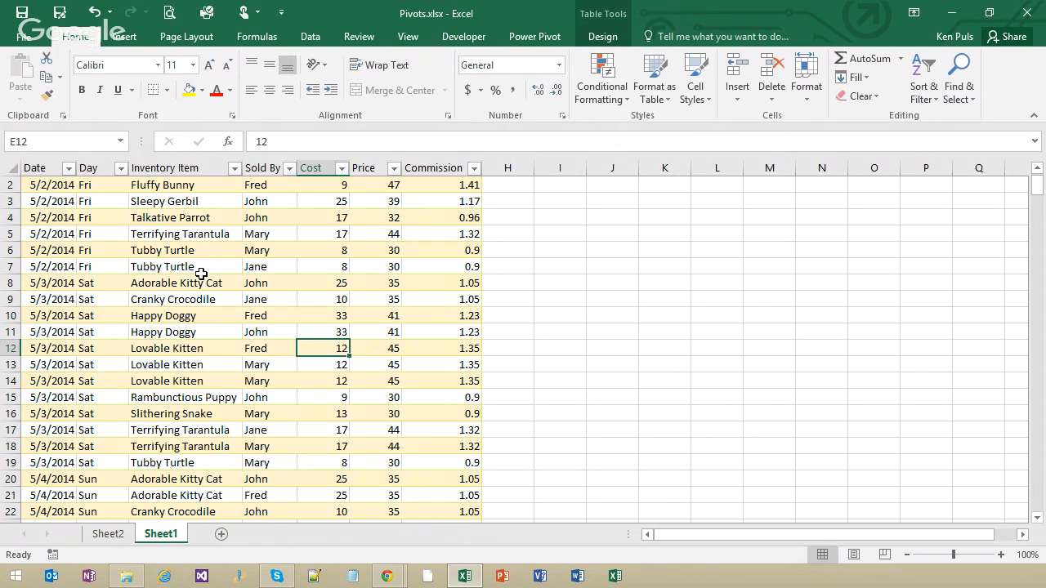
scroll(211, 311, "up", 1)
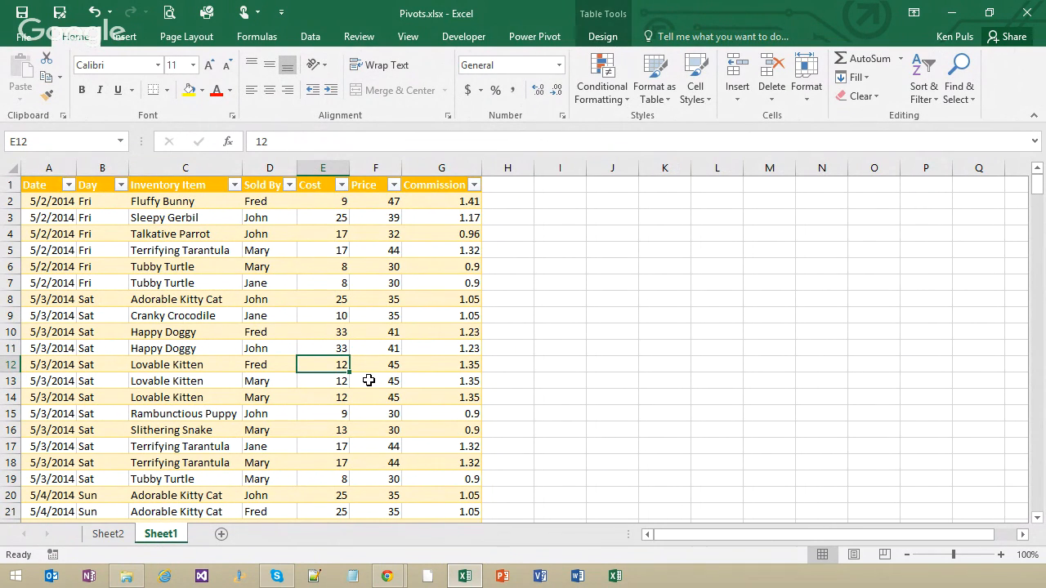
scroll(369, 381, "down", 7)
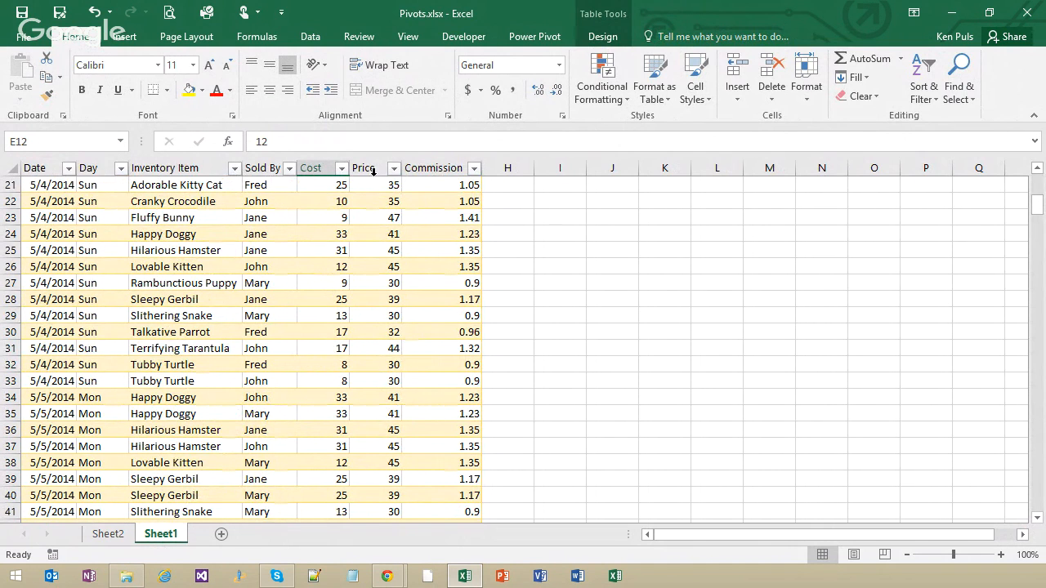
scroll(375, 302, "down", 20)
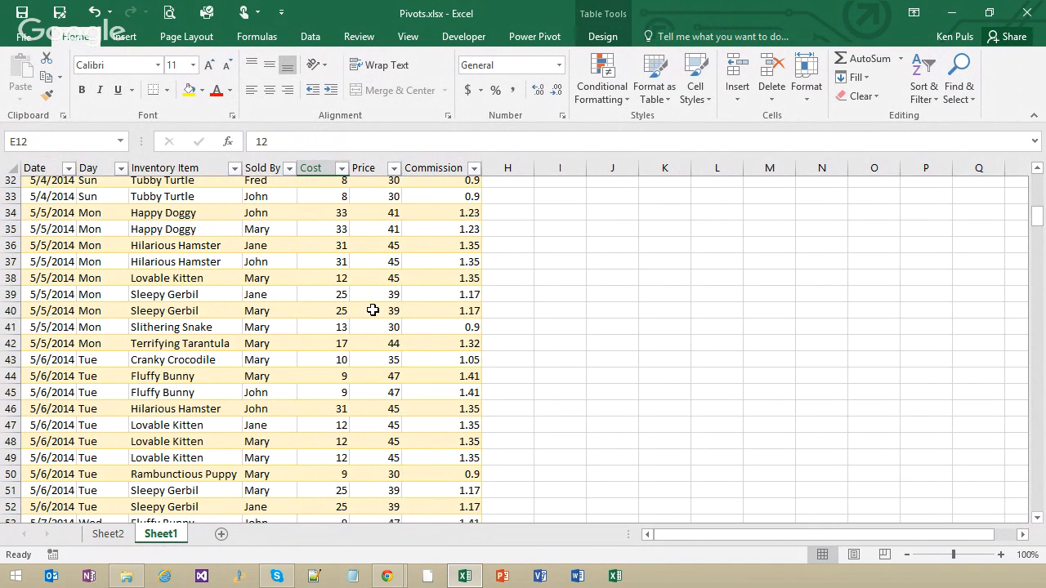
scroll(360, 293, "down", 20)
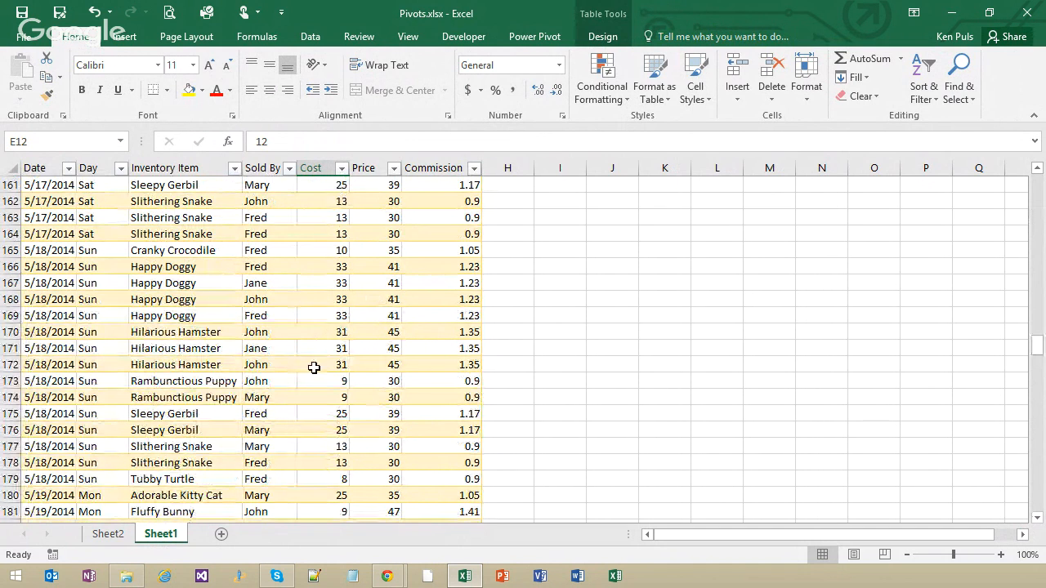
key("ctrl+BackSpace")
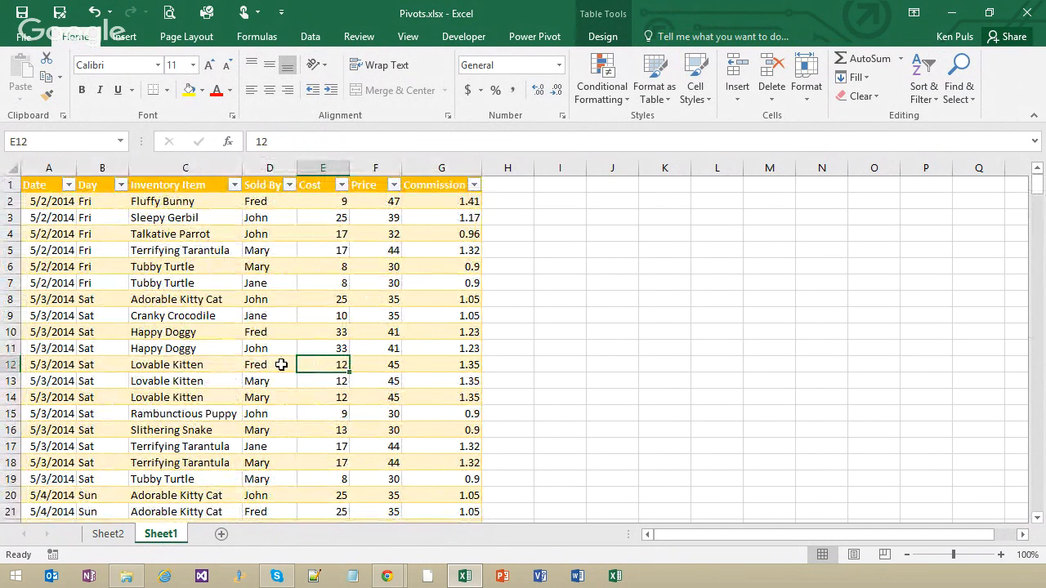
On Sheet2, lay out the PivotTable with Inventory Item and Sold By nested in rows and a count of Inventory Item as values
left_click(115, 536)
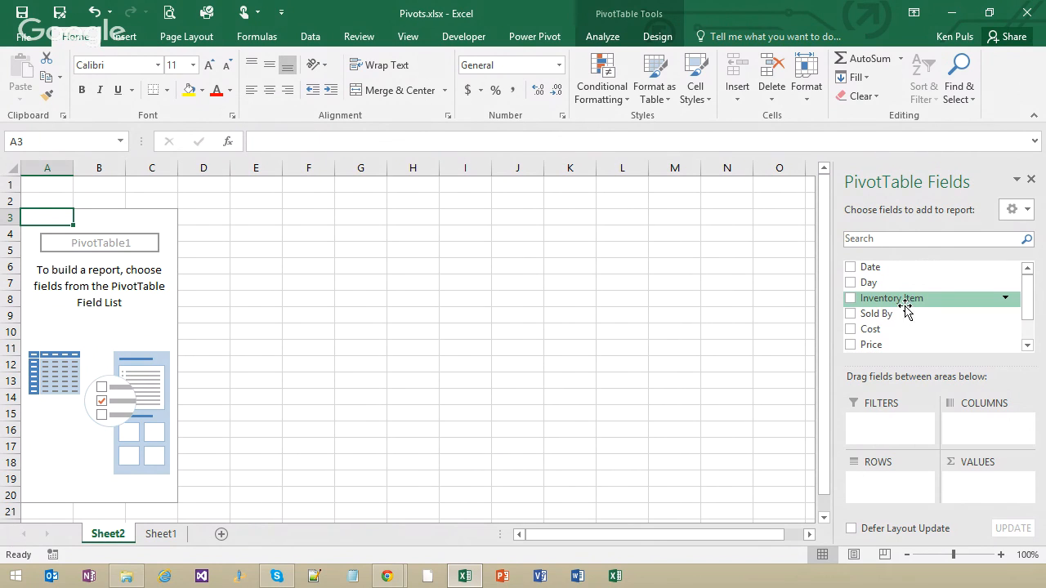
left_click_drag(912, 301, 896, 487)
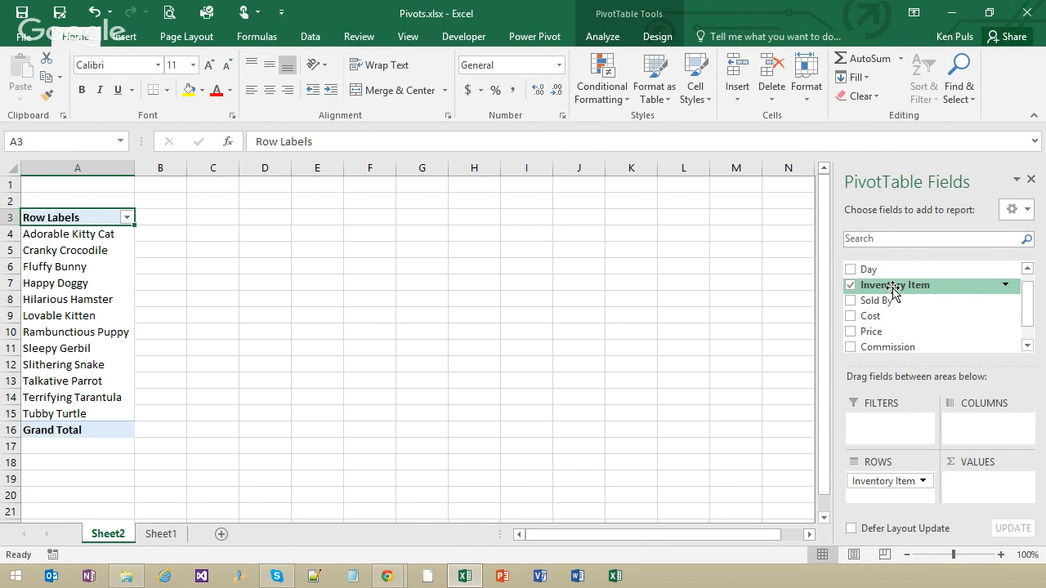
left_click_drag(894, 288, 995, 502)
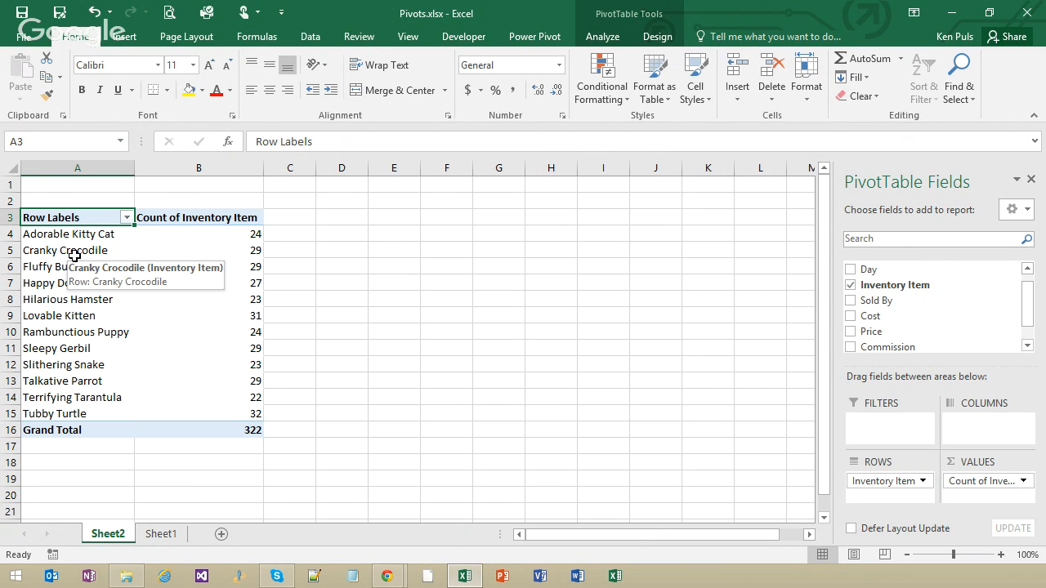
left_click_drag(887, 304, 904, 502)
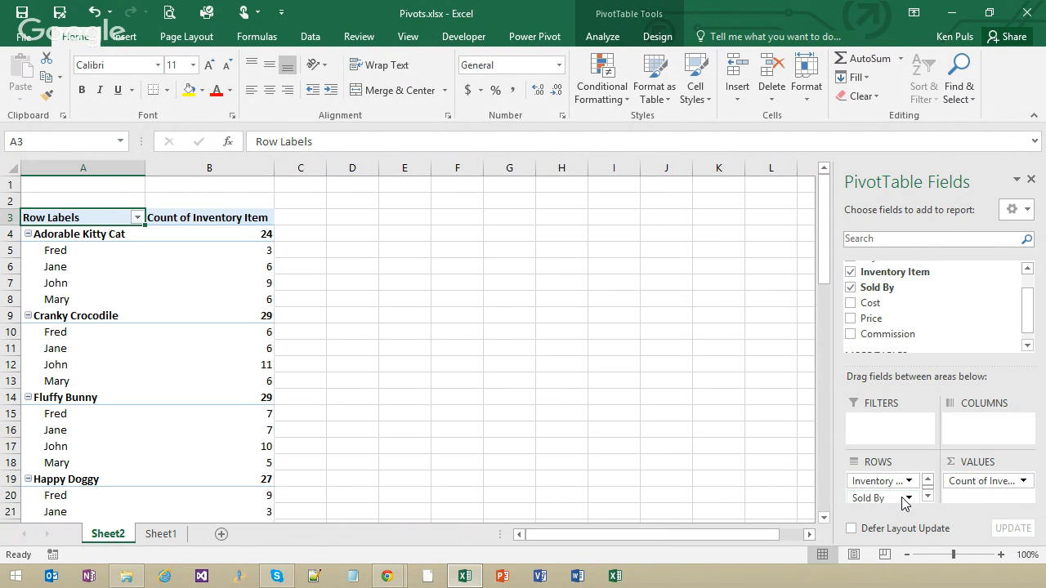
Show all PivotTable subtotals at the bottom of each group and place Sold By above Inventory Item in the rows
left_click(87, 236)
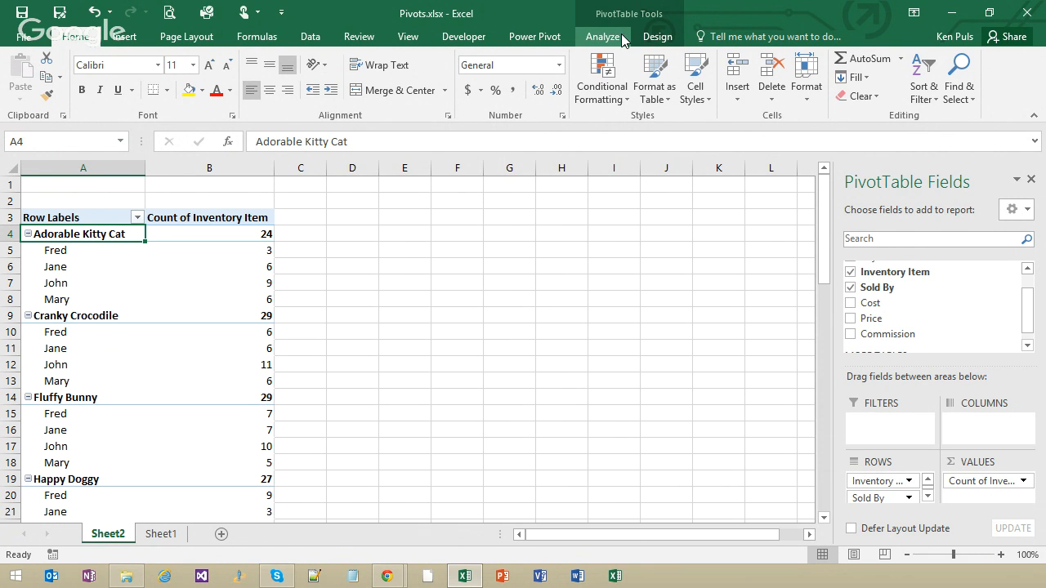
left_click(657, 37)
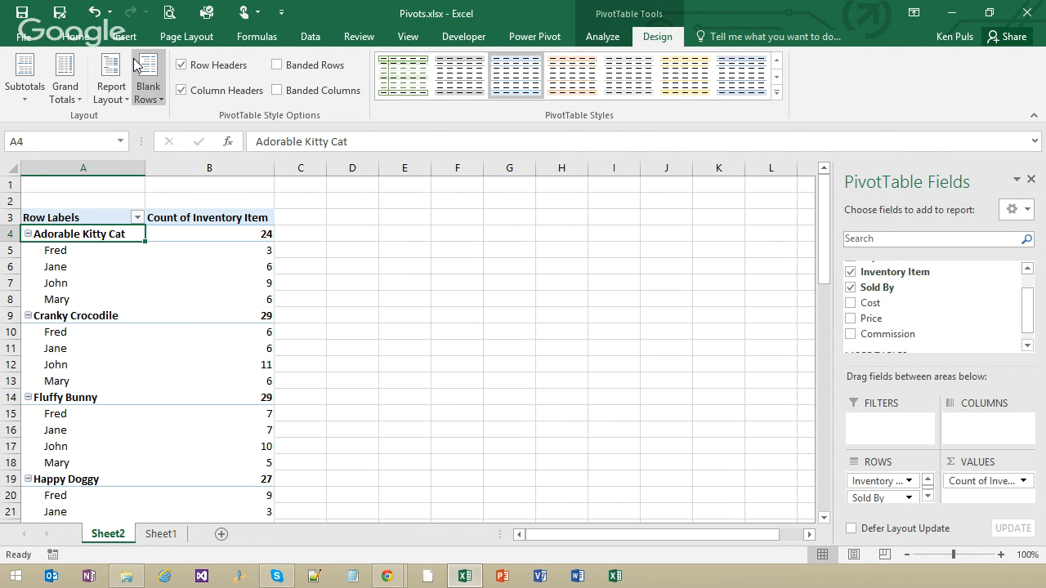
left_click(24, 98)
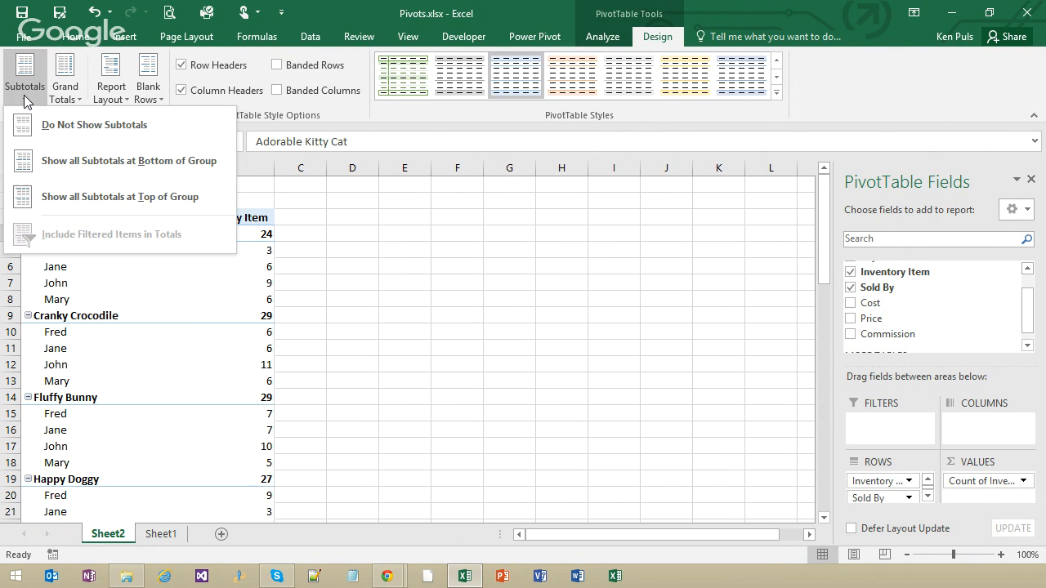
left_click(133, 168)
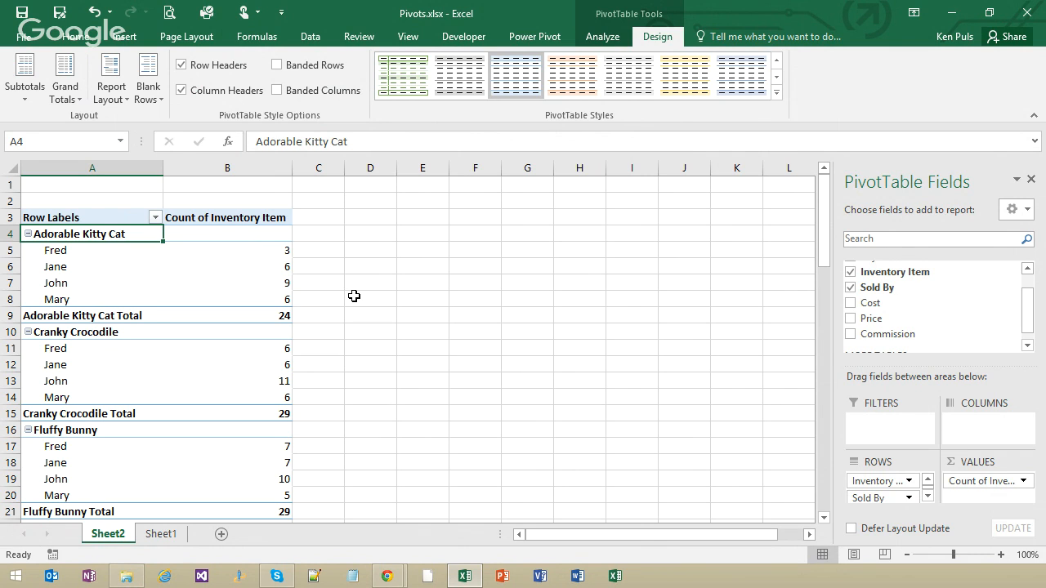
left_click_drag(866, 497, 879, 482)
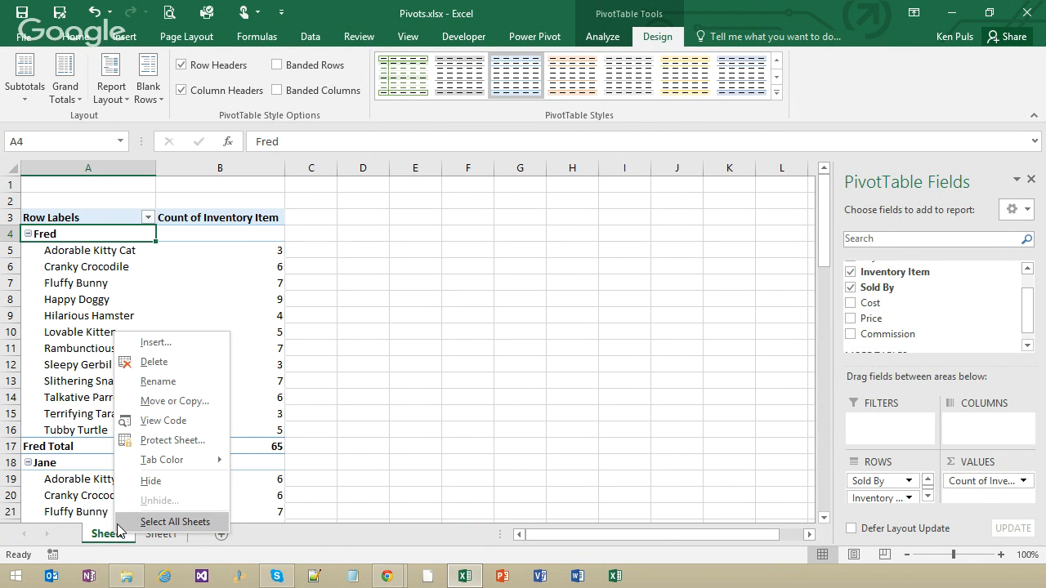
Create a copy of Sheet2 before the original, place Sold By below Inventory Item in the copy's rows, and return to Sheet2
left_click(183, 405)
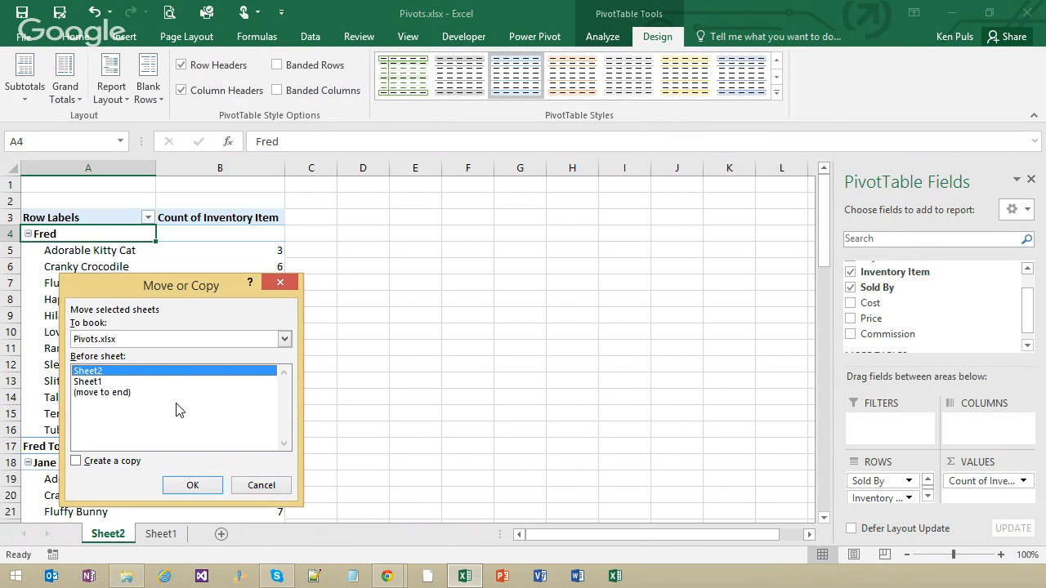
left_click(76, 462)
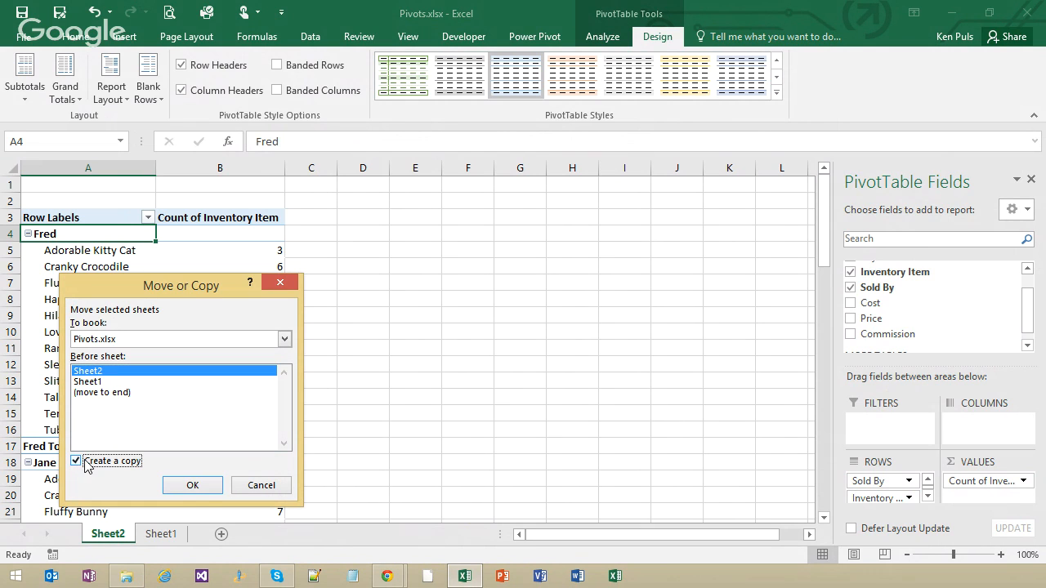
left_click(204, 490)
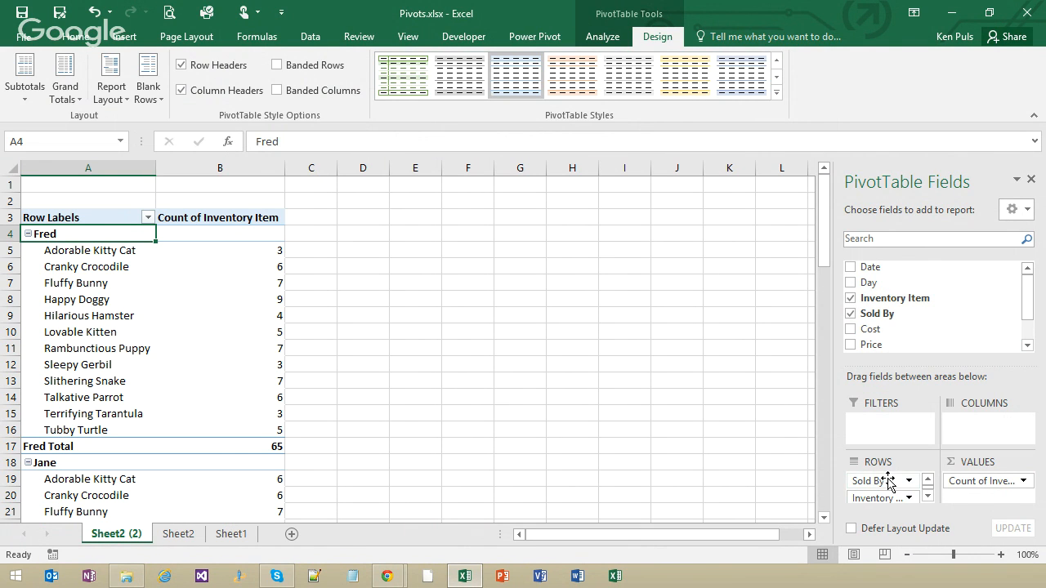
left_click_drag(882, 481, 889, 507)
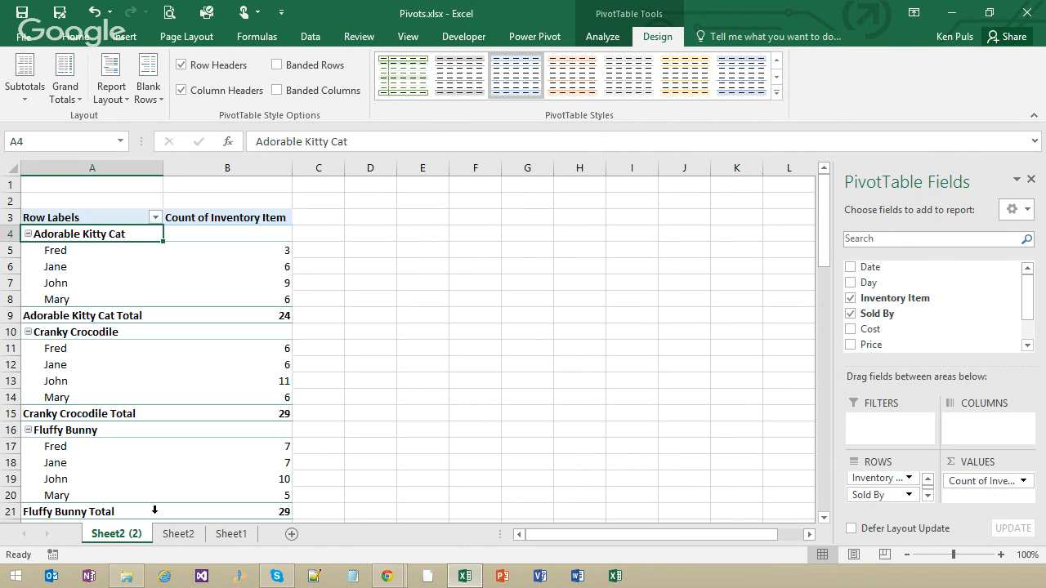
left_click(174, 535)
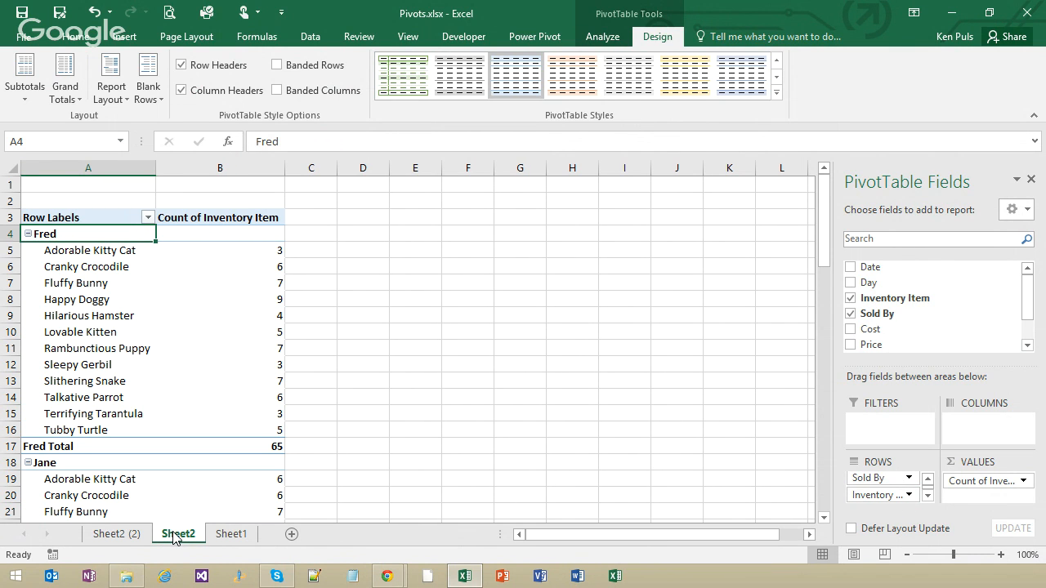
Create a second PivotTable from the Sales table on the existing worksheet Sheet2, starting at cell G3
left_click(231, 535)
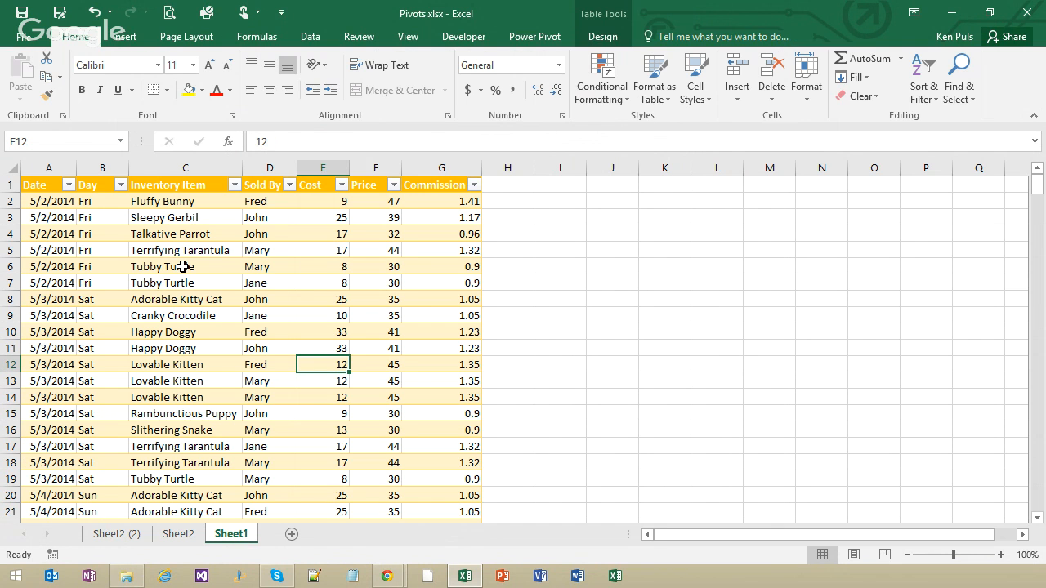
left_click(178, 267)
left_click(126, 36)
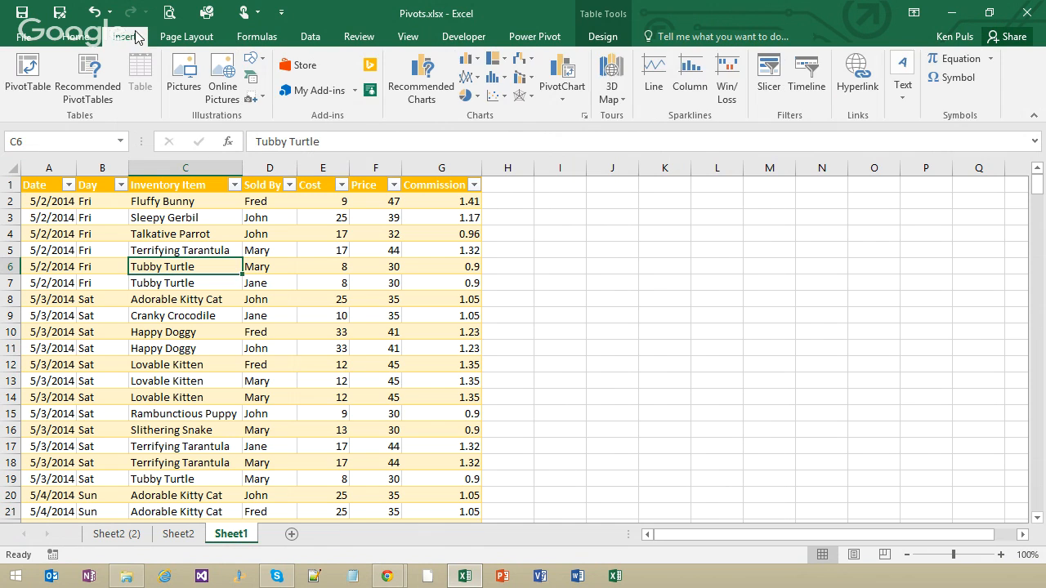
left_click(27, 72)
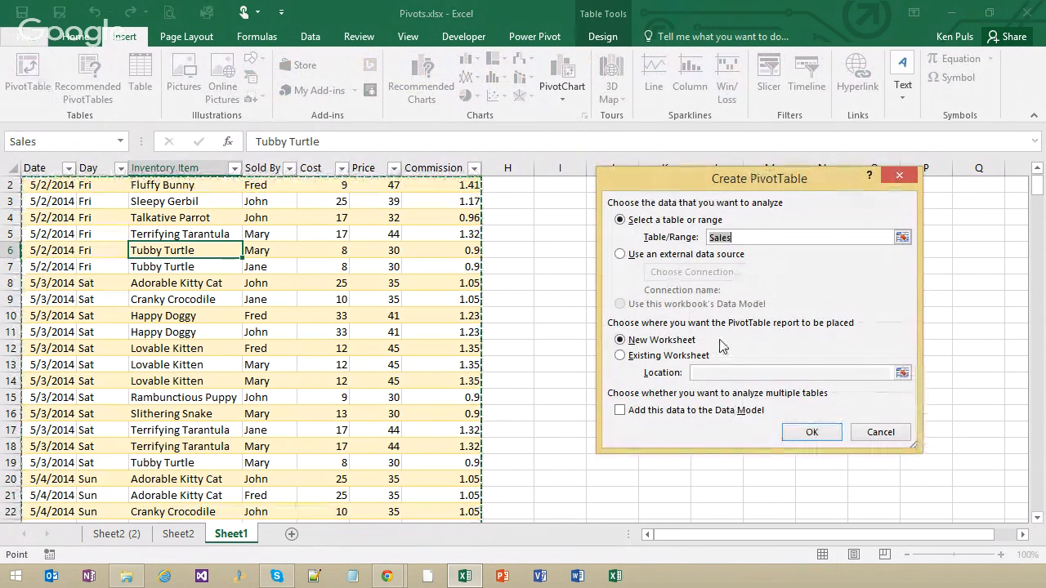
left_click(620, 355)
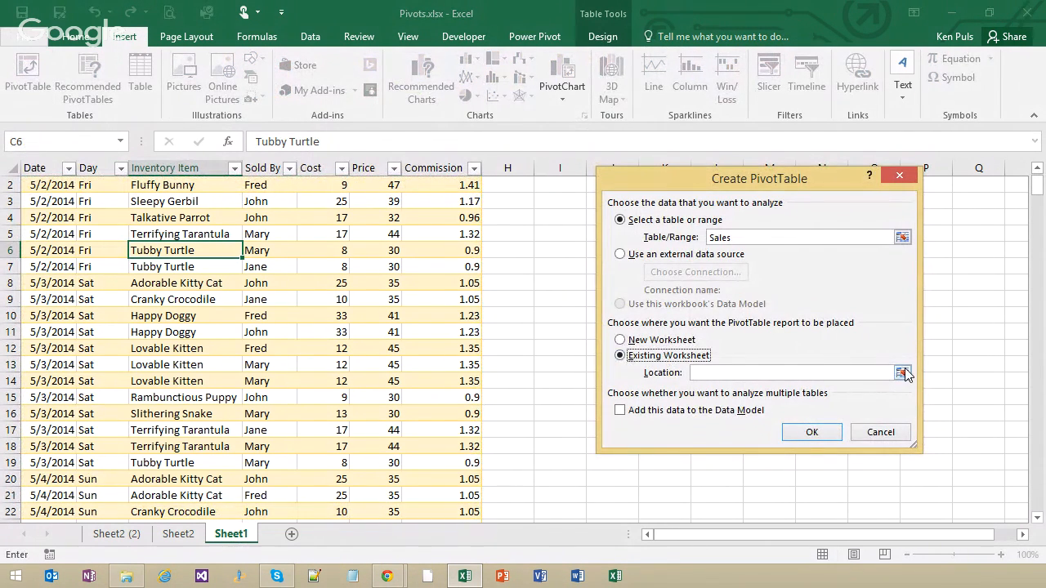
left_click(902, 373)
left_click(193, 537)
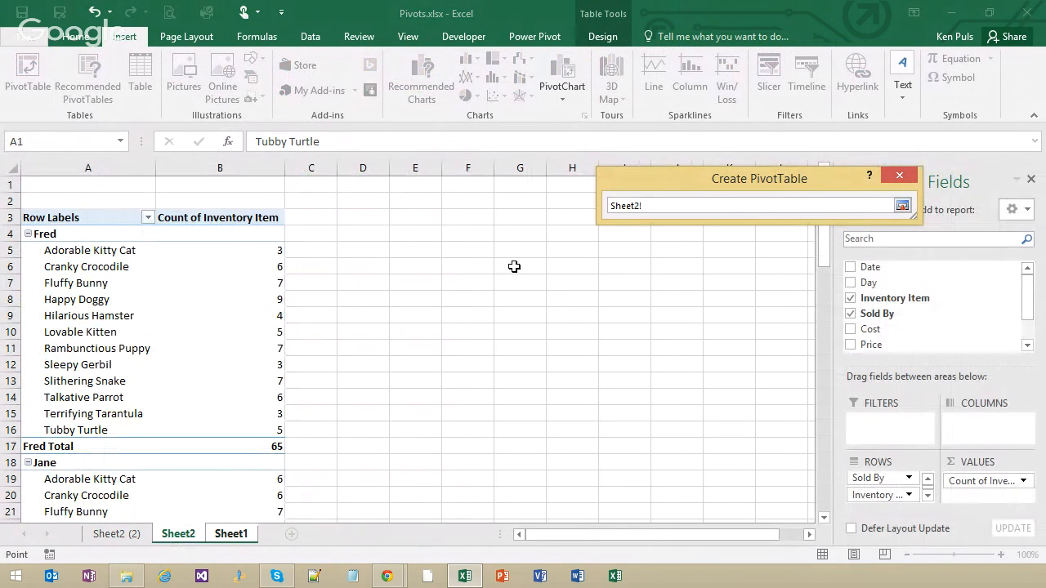
left_click(516, 217)
left_click(902, 205)
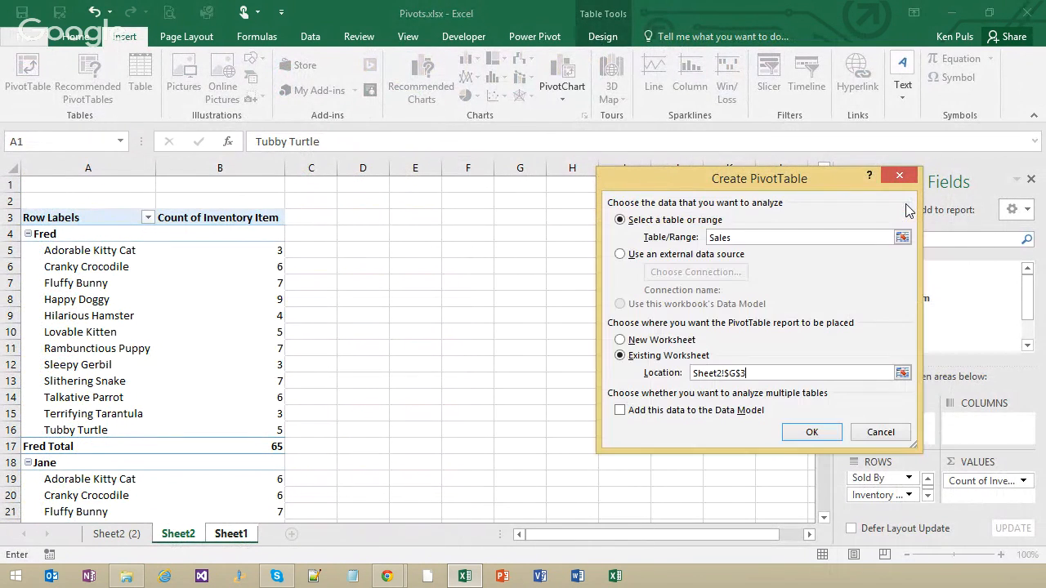
left_click(813, 433)
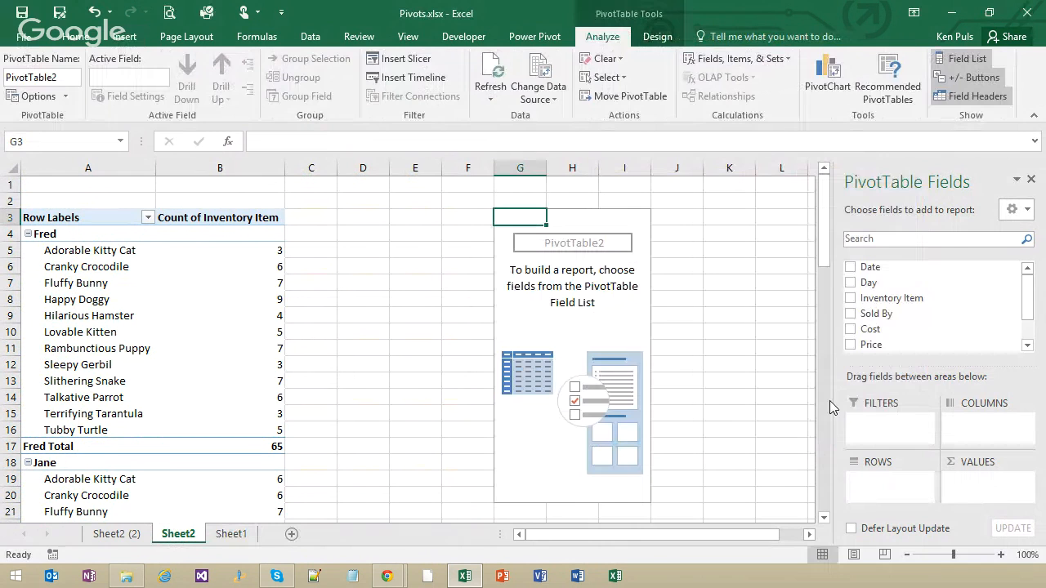
Lay out the second PivotTable with Date in rows and Sold By in columns
left_click_drag(873, 269, 881, 491)
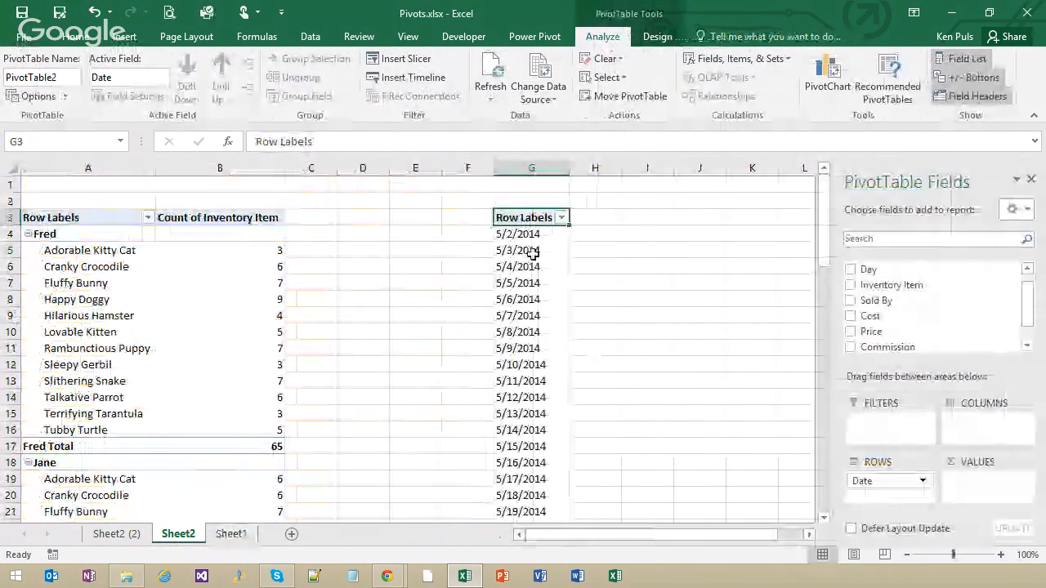
right_click(521, 316)
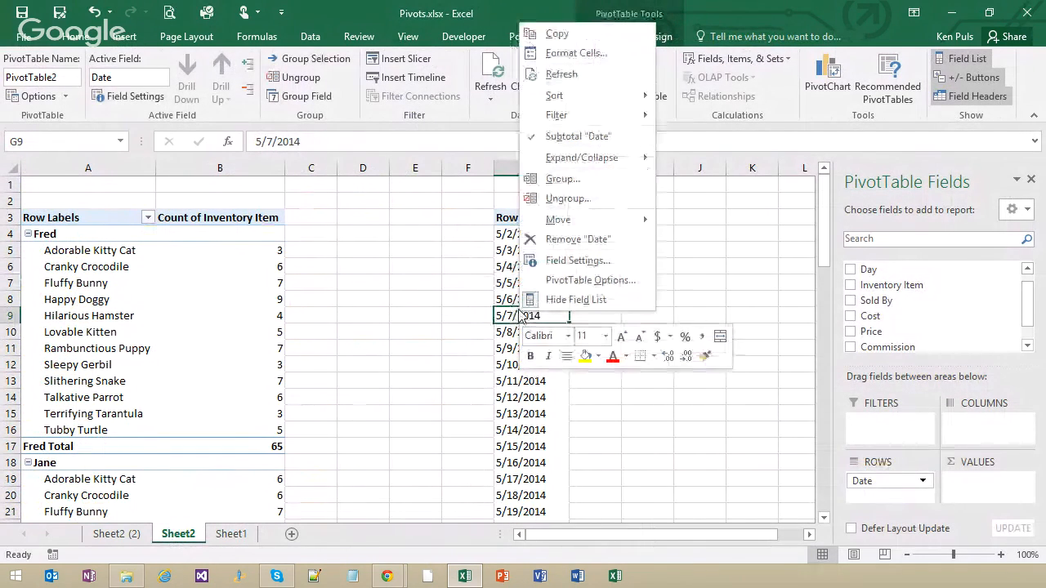
left_click(823, 237)
mouse_move(823, 236)
left_mouse_down()
mouse_move(824, 327)
mouse_move(824, 233)
left_mouse_up()
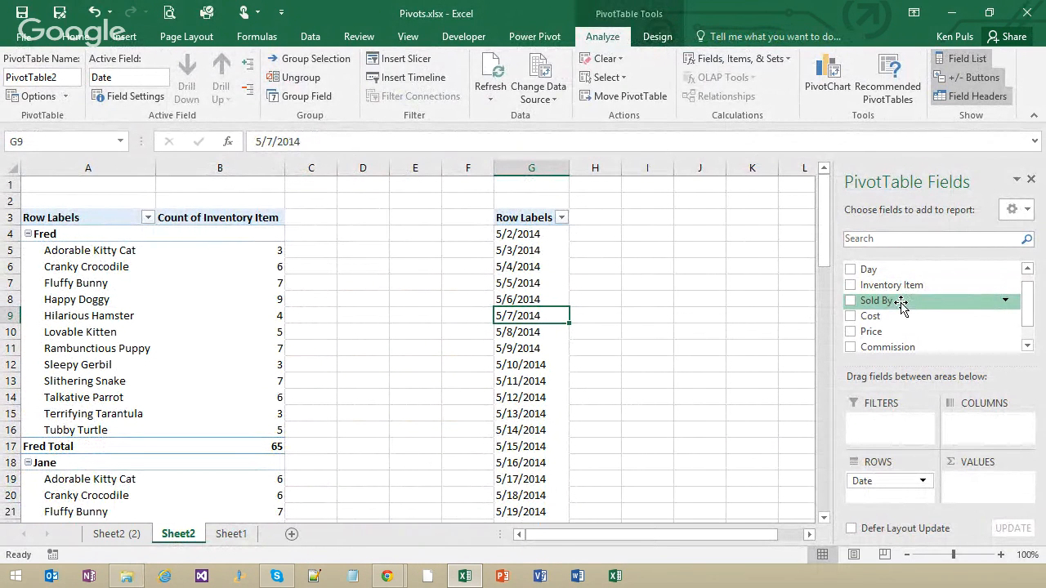
left_click_drag(901, 305, 975, 427)
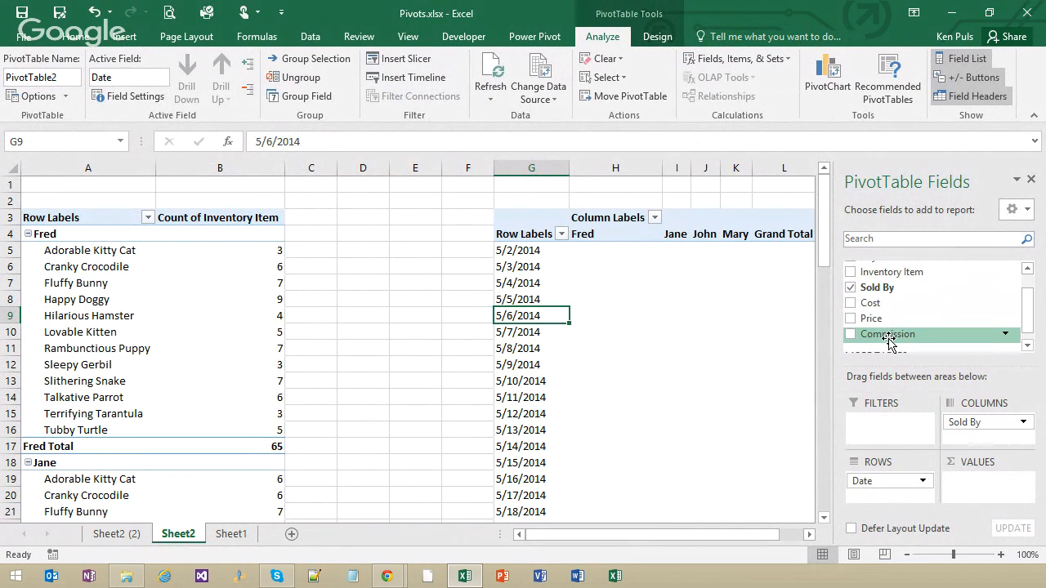
Add the Price field to the second PivotTable's values as a sum
left_click_drag(876, 319, 985, 489)
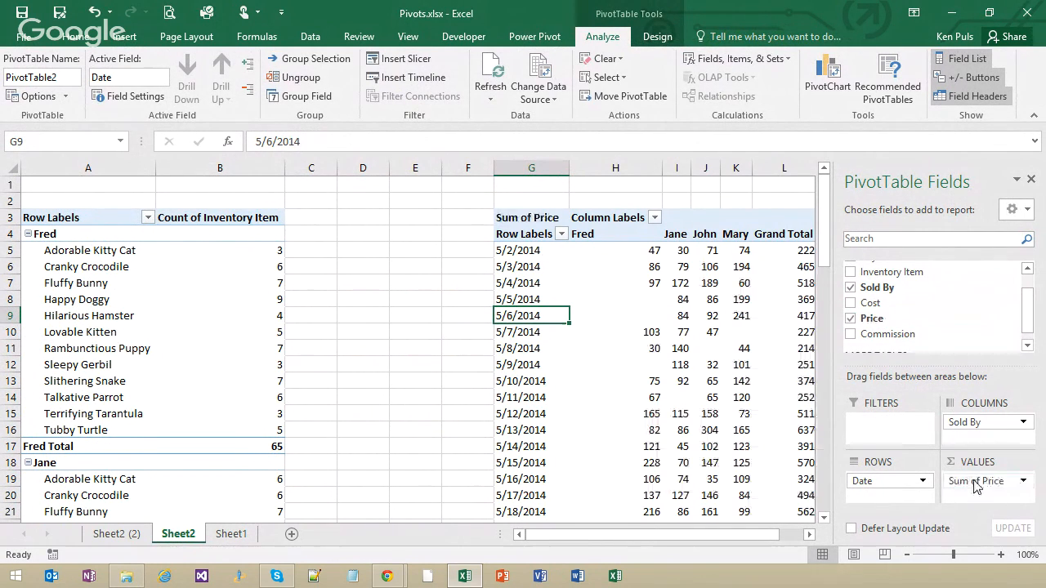
left_click(811, 533)
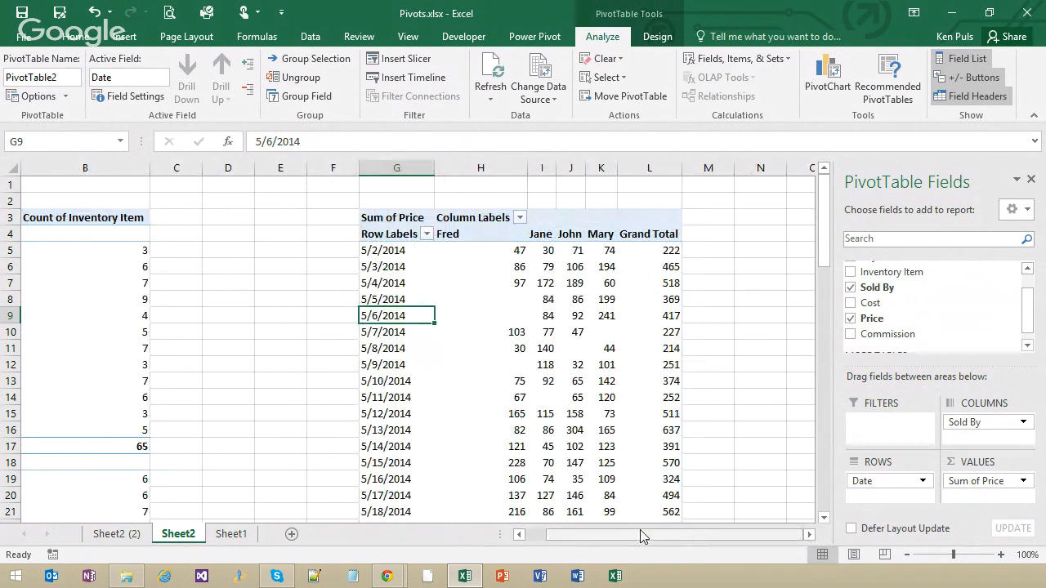
left_click_drag(640, 532, 605, 526)
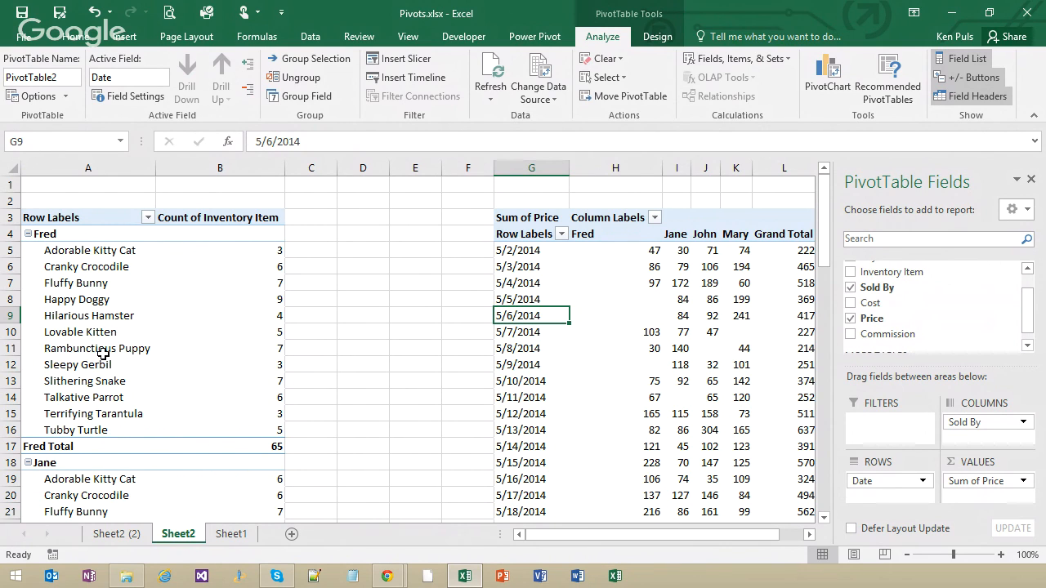
Add the Day field below Inventory Item in the first PivotTable's rows
left_click(95, 300)
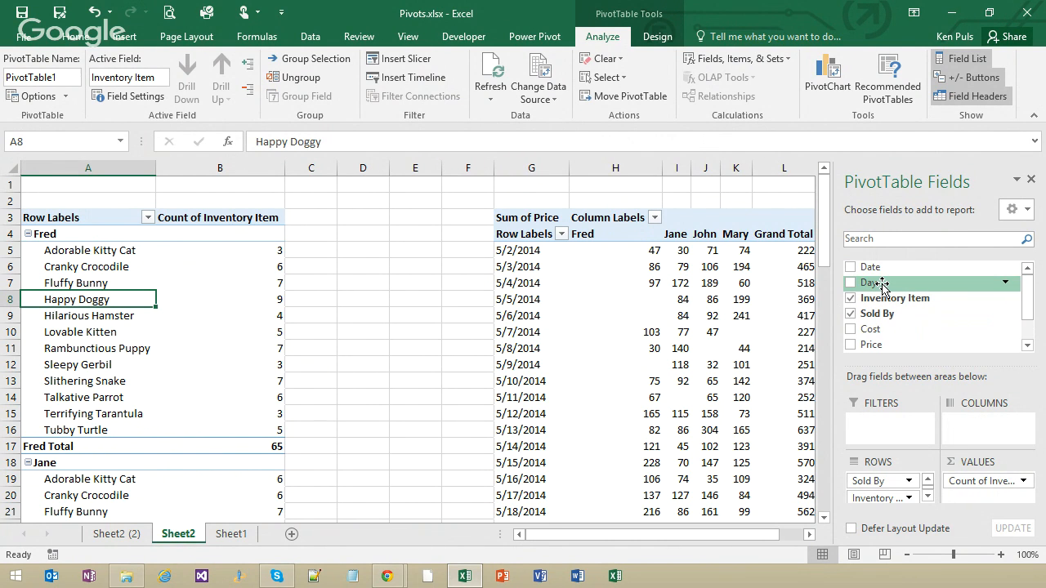
mouse_move(882, 285)
left_mouse_down()
mouse_move(911, 384)
mouse_move(901, 508)
left_mouse_up()
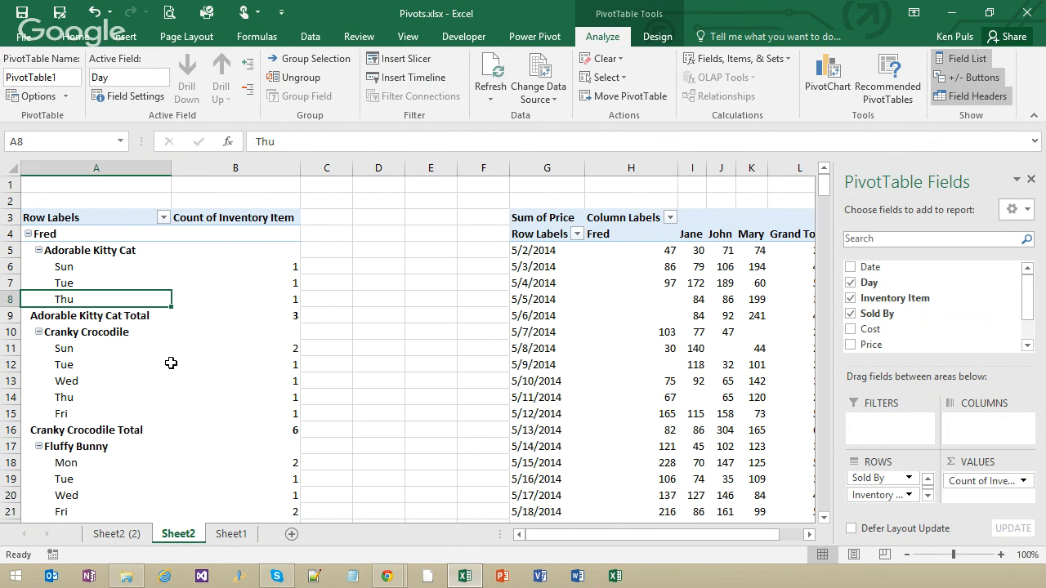
left_click(291, 311)
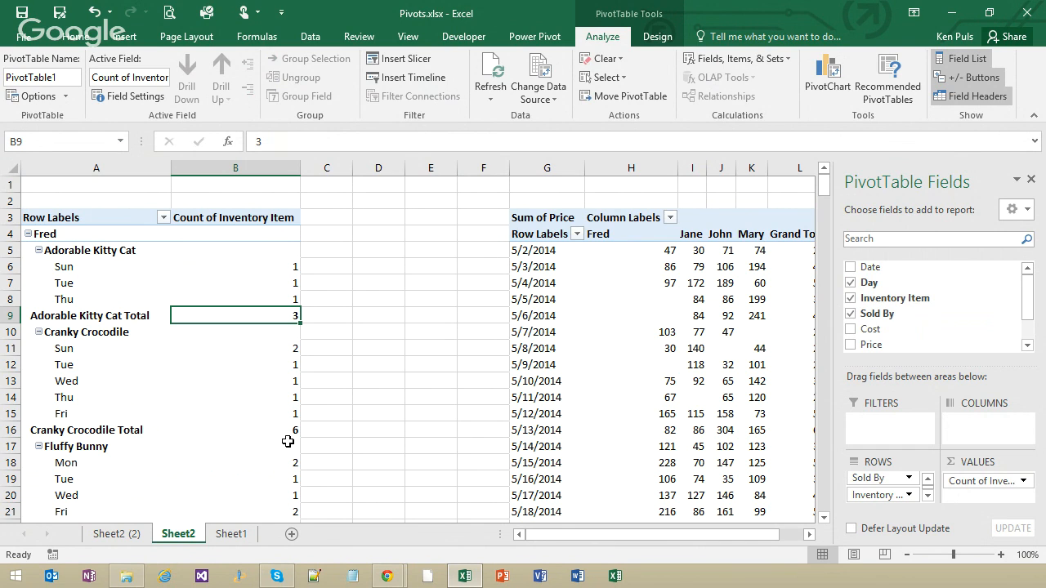
mouse_move(289, 443)
Examine the grand total and subtotal display options available for the second PivotTable
left_click(809, 534)
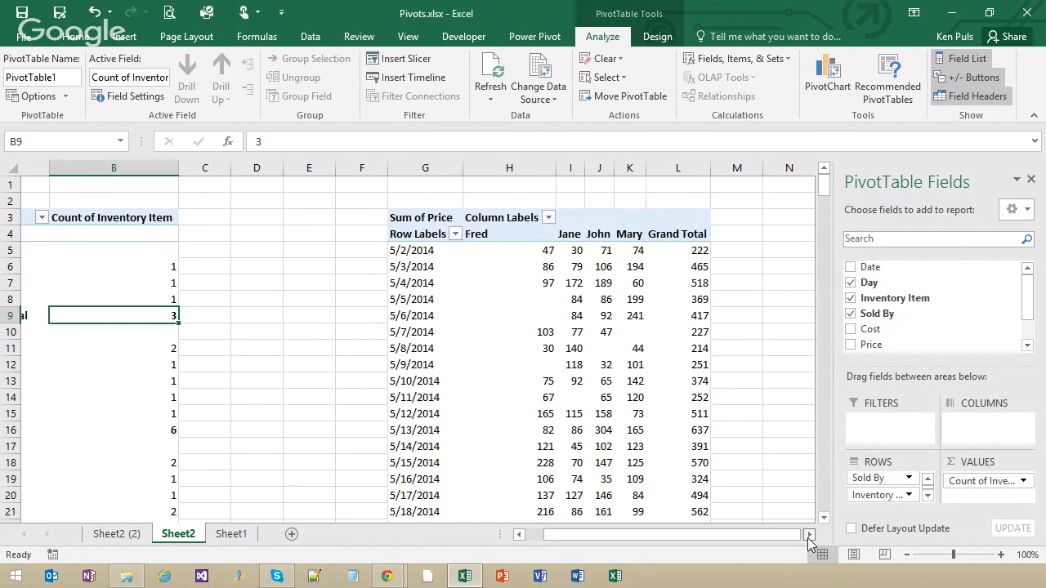
mouse_move(572, 313)
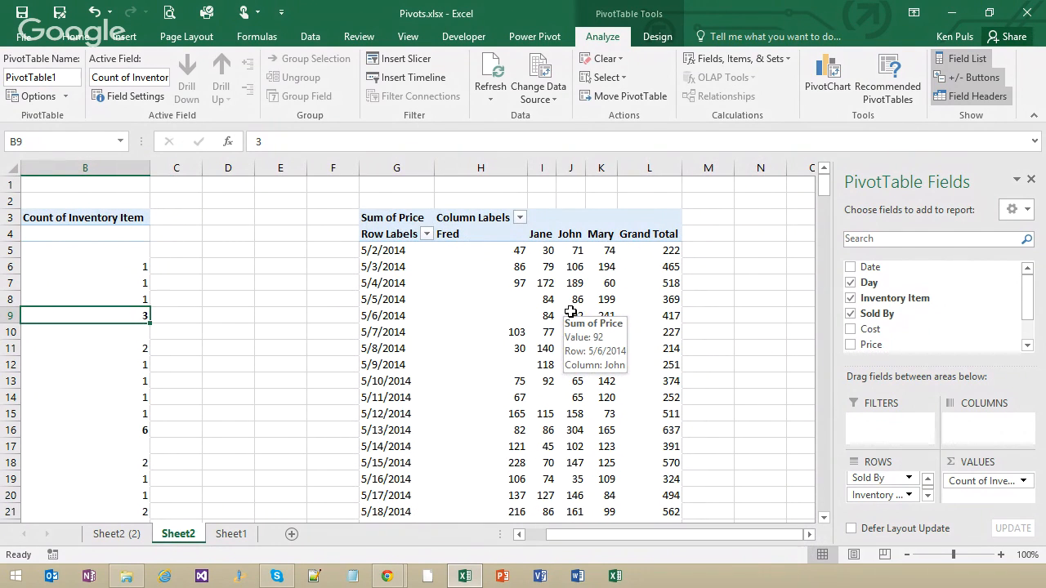
left_click(516, 251)
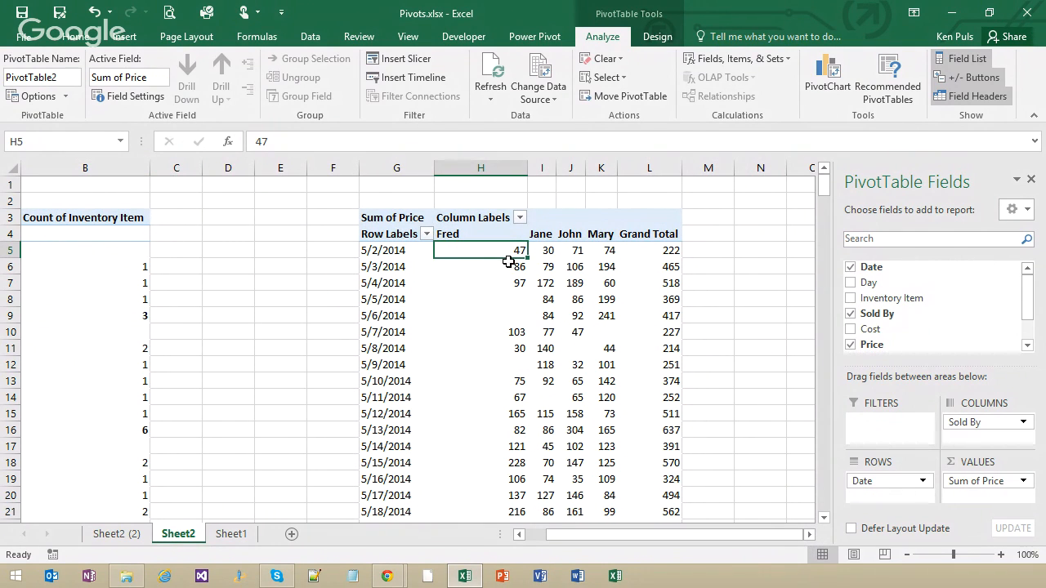
left_click(659, 34)
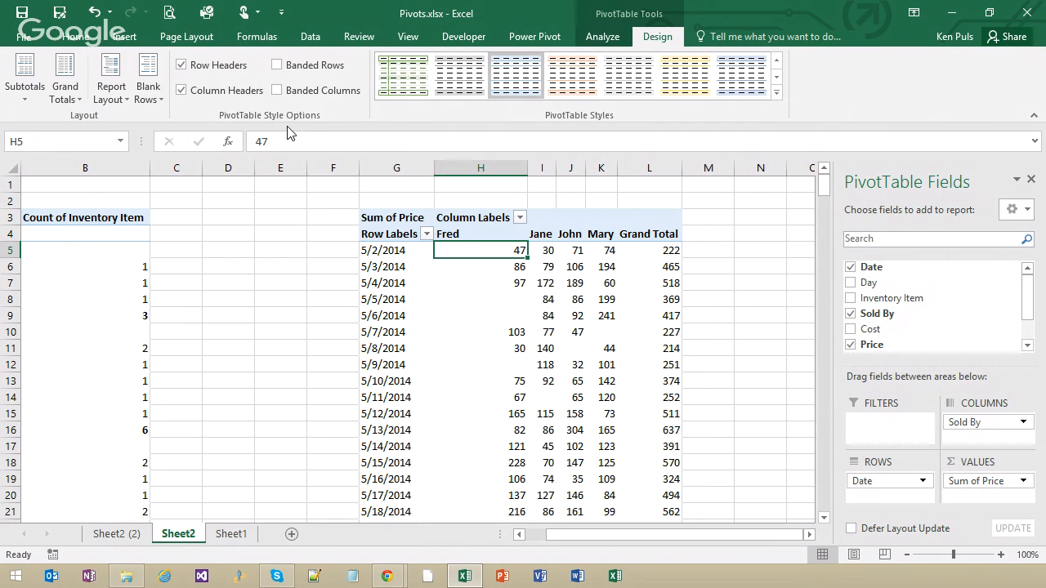
left_click(68, 95)
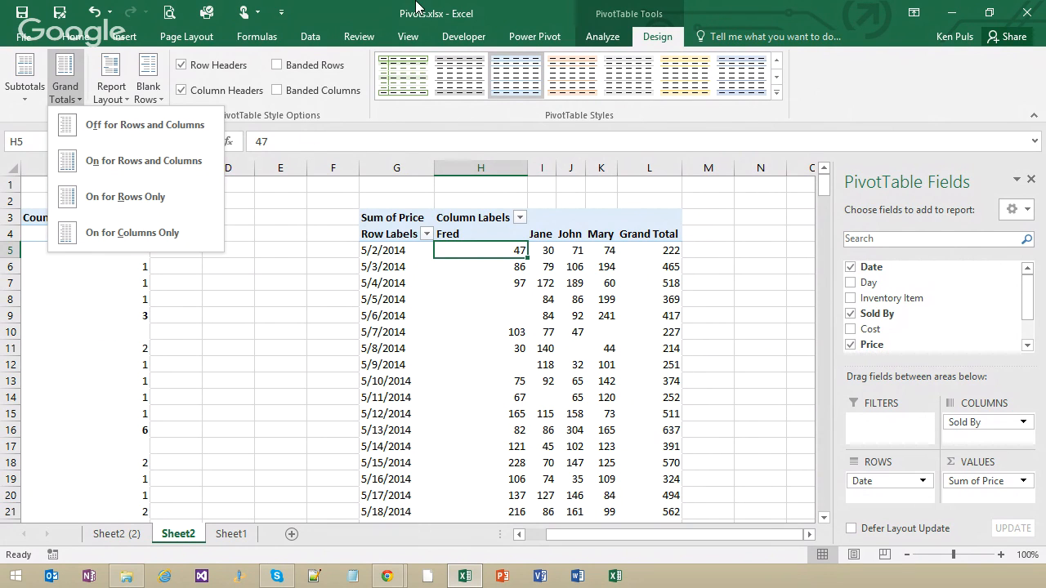
left_click(314, 24)
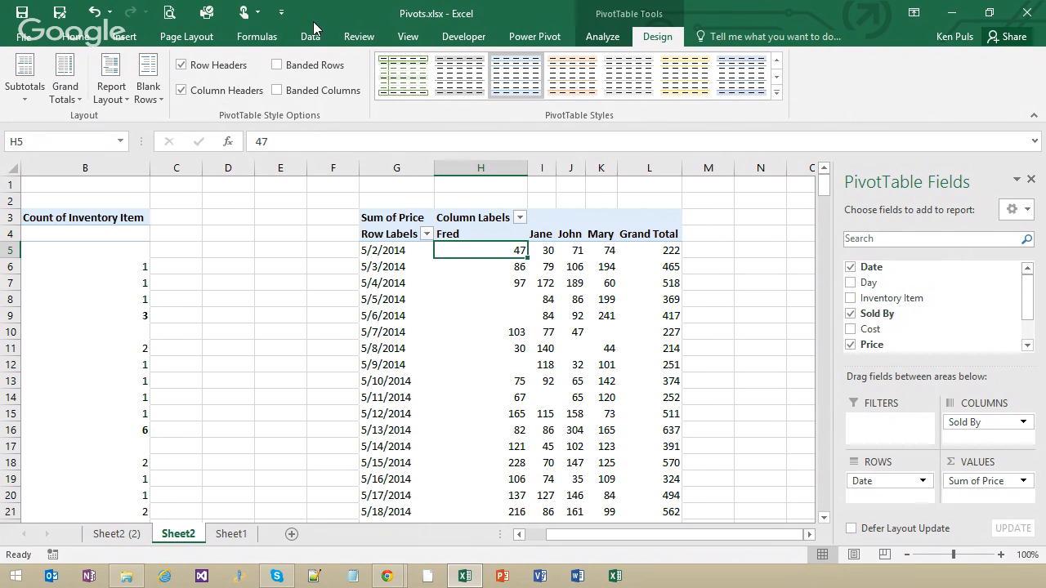
left_click(25, 90)
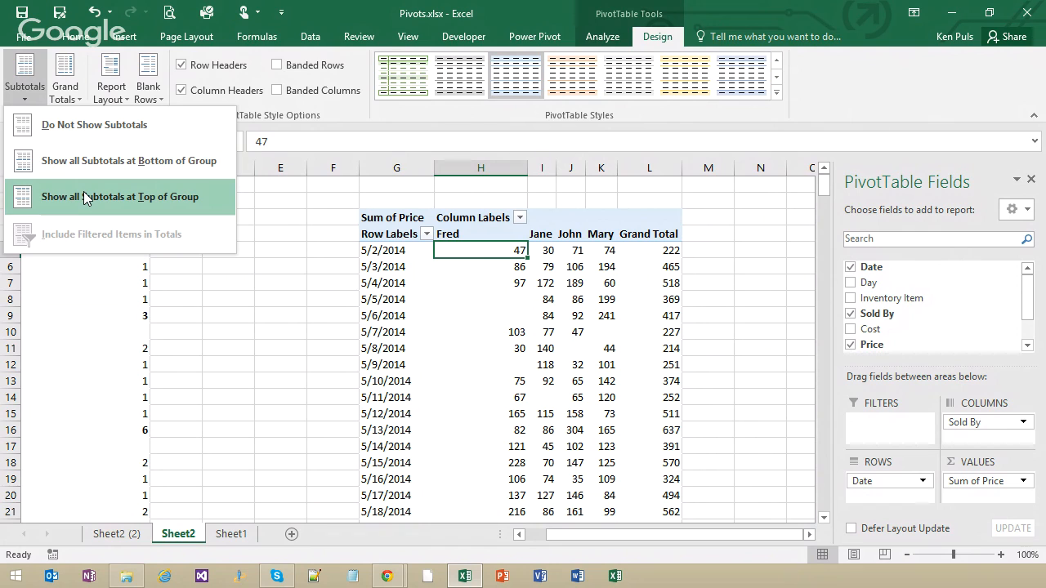
left_click(418, 276)
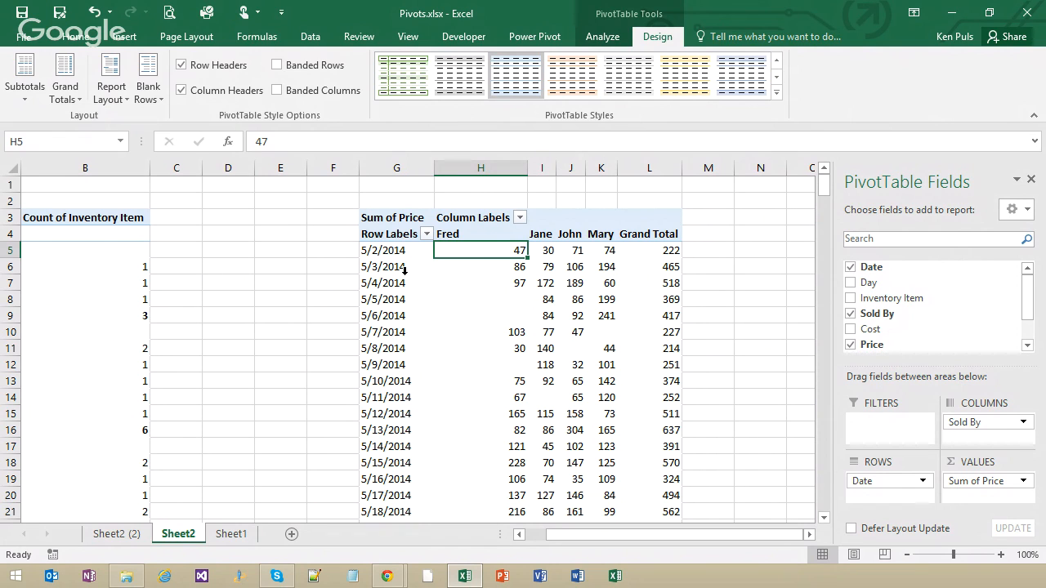
Show all subtotals of the first PivotTable at the top of each group
left_click_drag(578, 536, 564, 536)
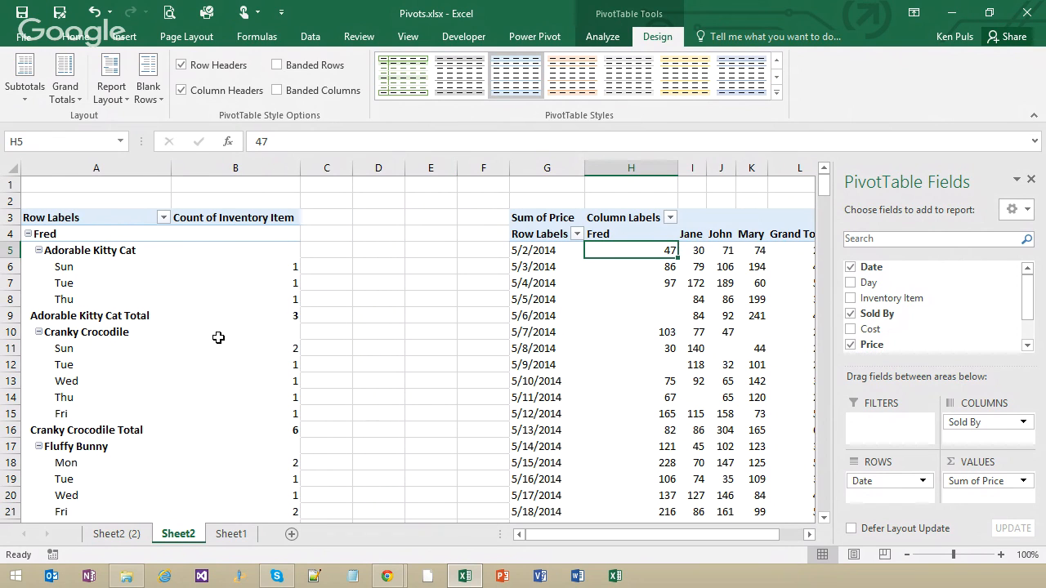
left_click(82, 235)
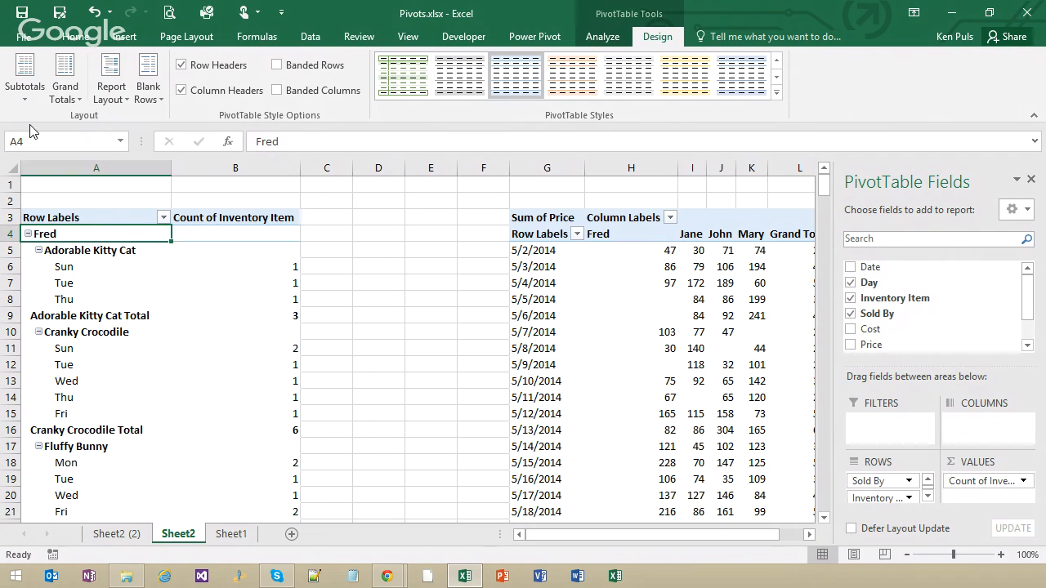
left_click(18, 92)
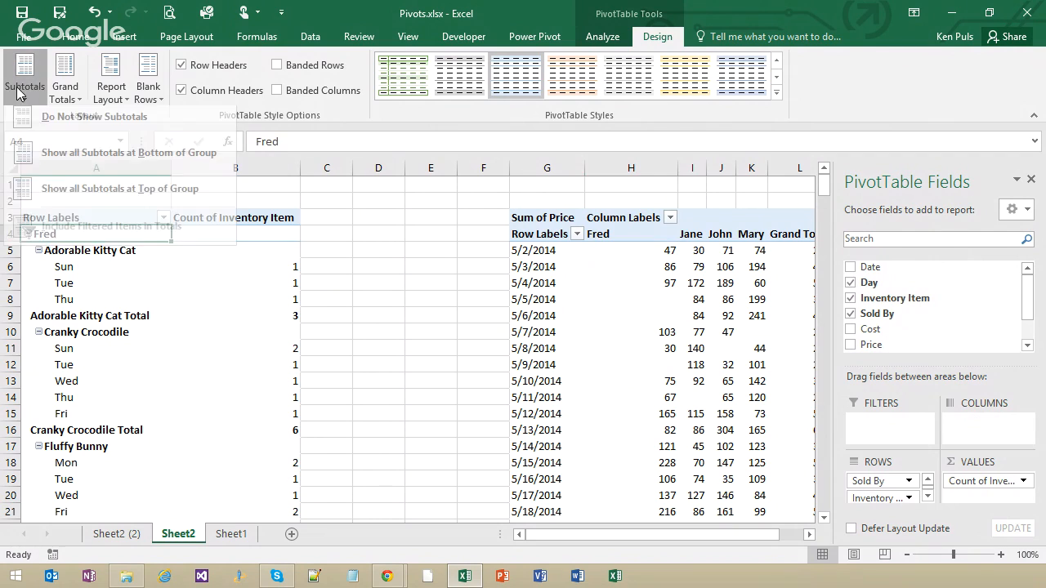
left_click(106, 183)
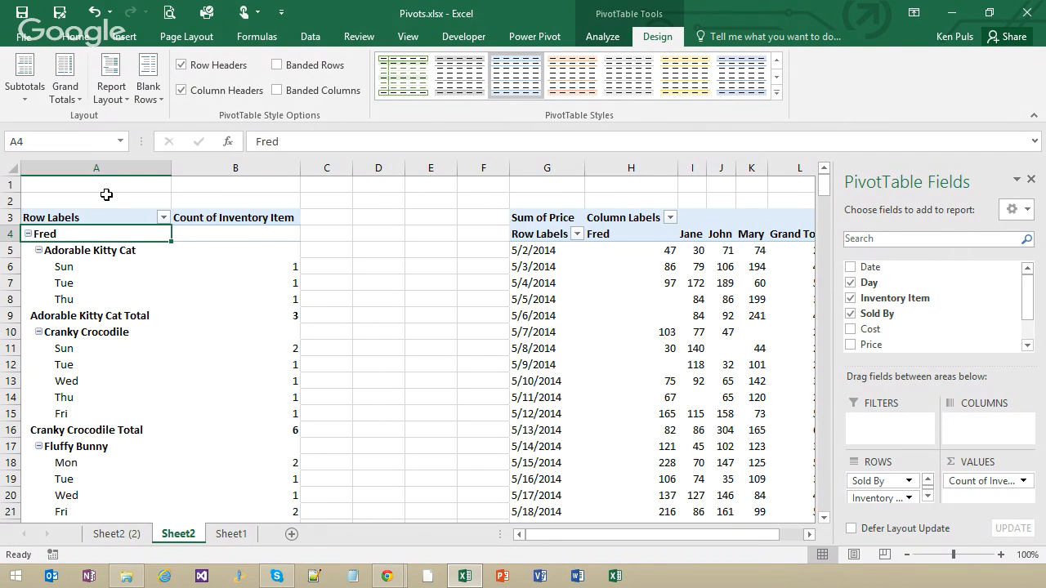
Collapse the entire Inventory Item field and the entire Sold By field in the first PivotTable
right_click(51, 250)
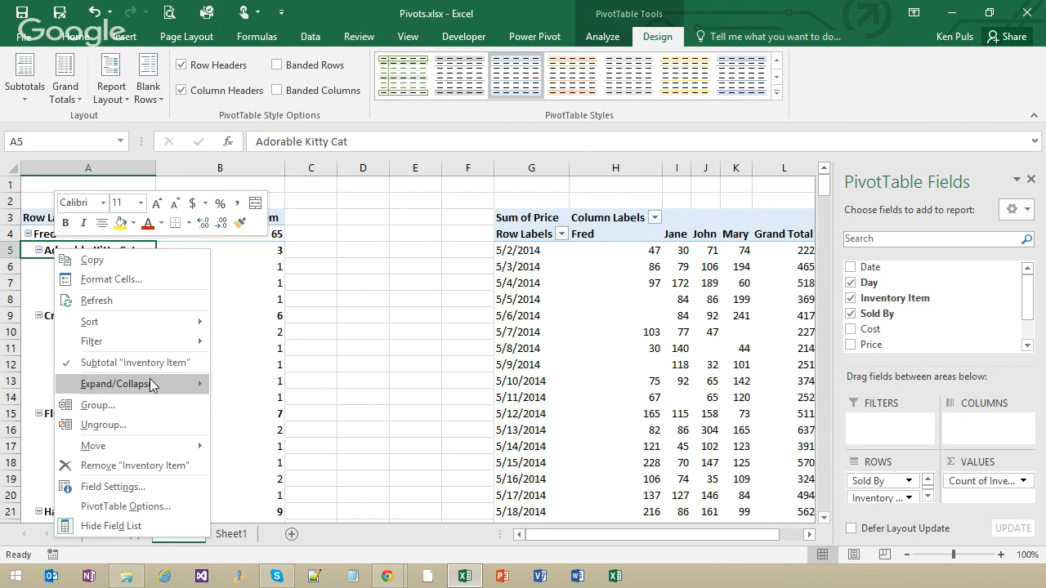
mouse_move(197, 385)
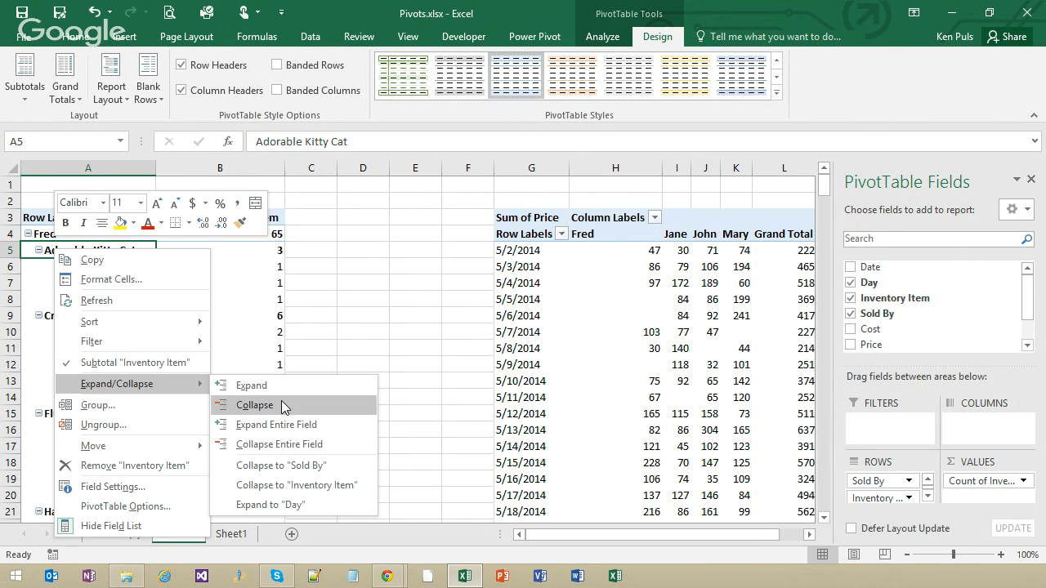
left_click(306, 446)
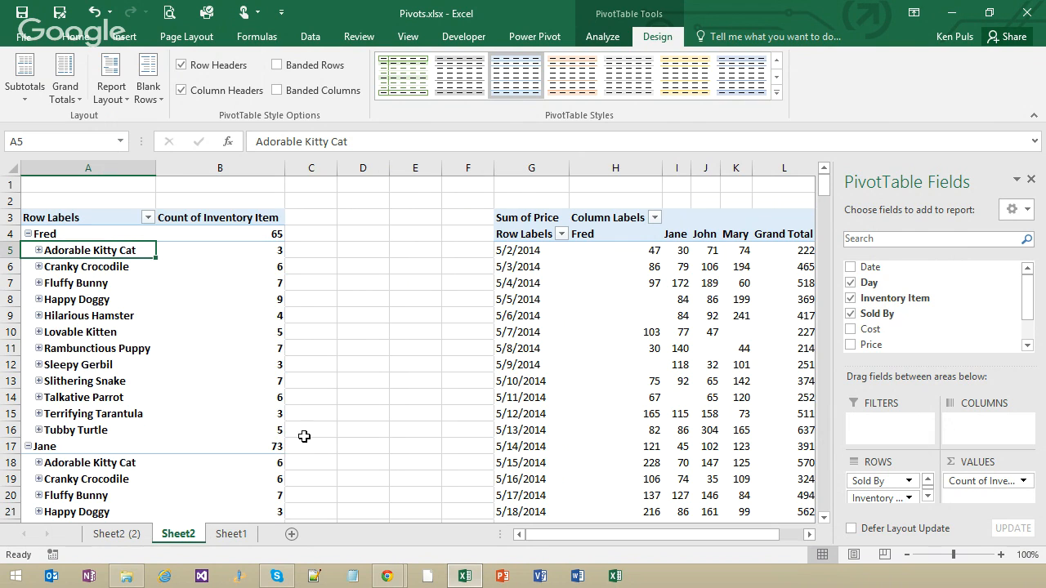
right_click(77, 237)
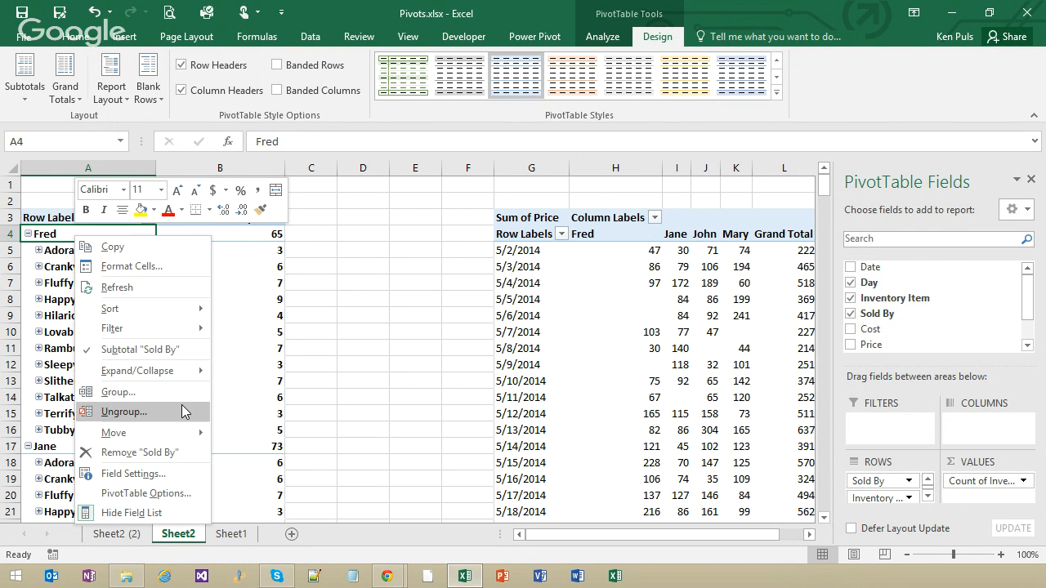
mouse_move(174, 376)
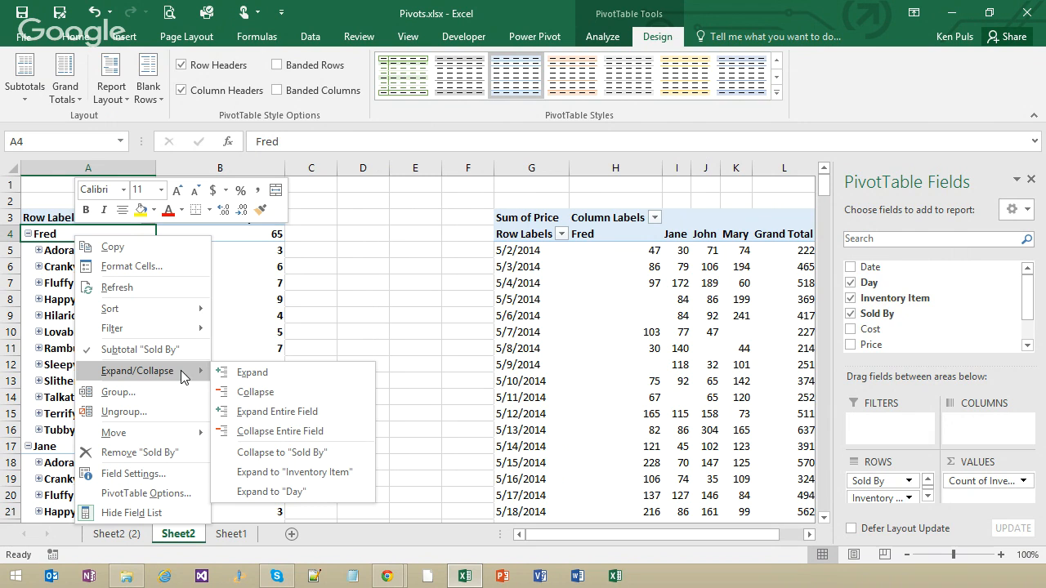
left_click(267, 432)
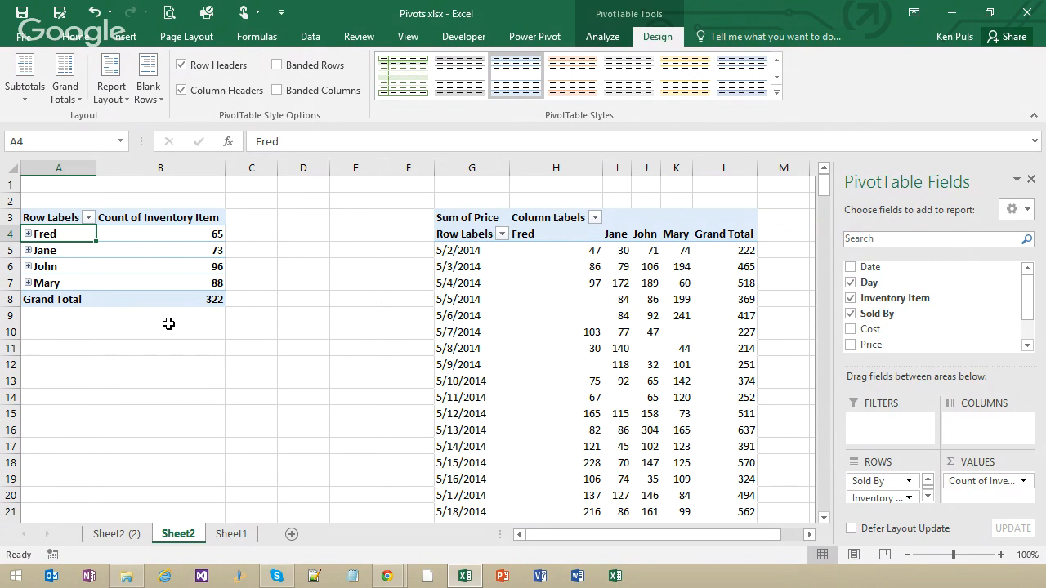
Insert eleven blank rows above the two PivotTables on Sheet2, starting at row 2
left_click_drag(38, 214, 201, 301)
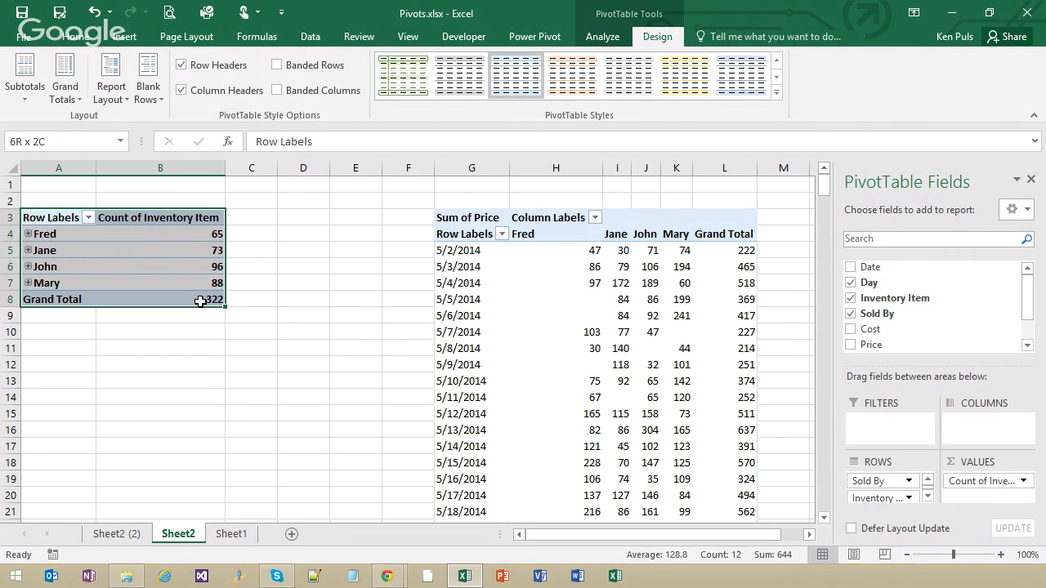
left_click(15, 201)
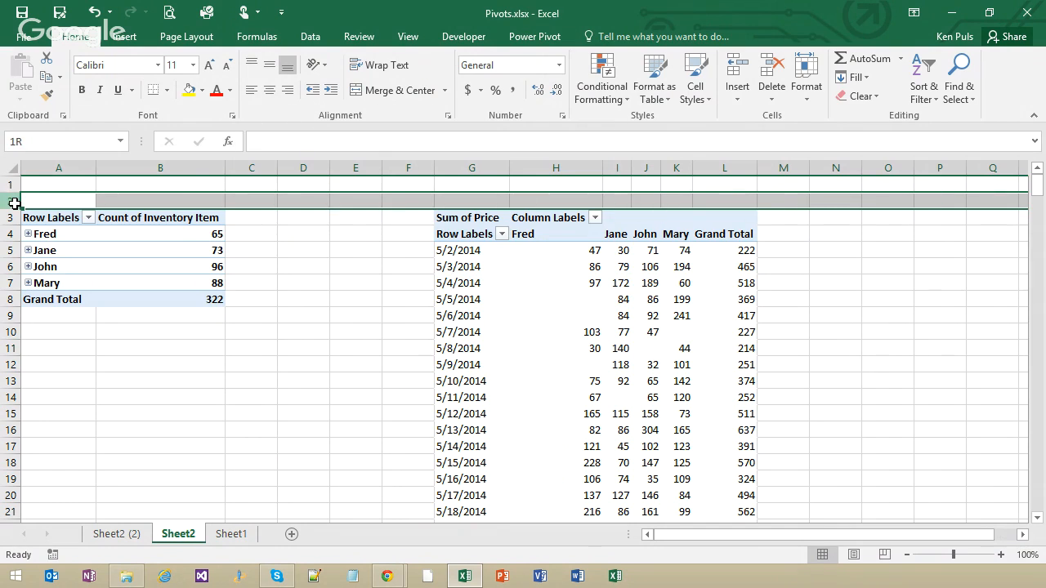
left_click_drag(15, 204, 119, 348)
right_click(119, 347)
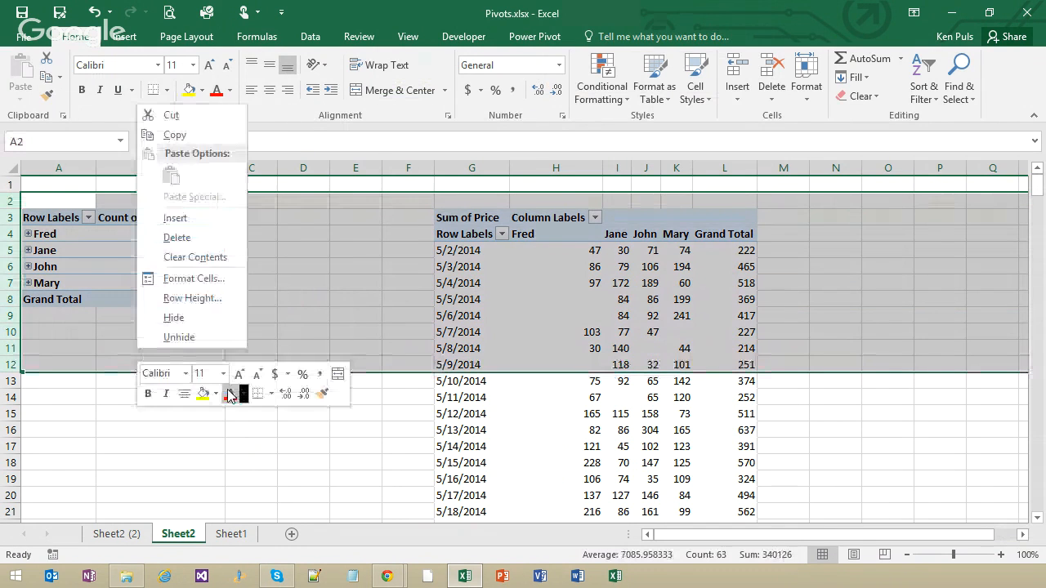
left_click(195, 225)
left_click(303, 315)
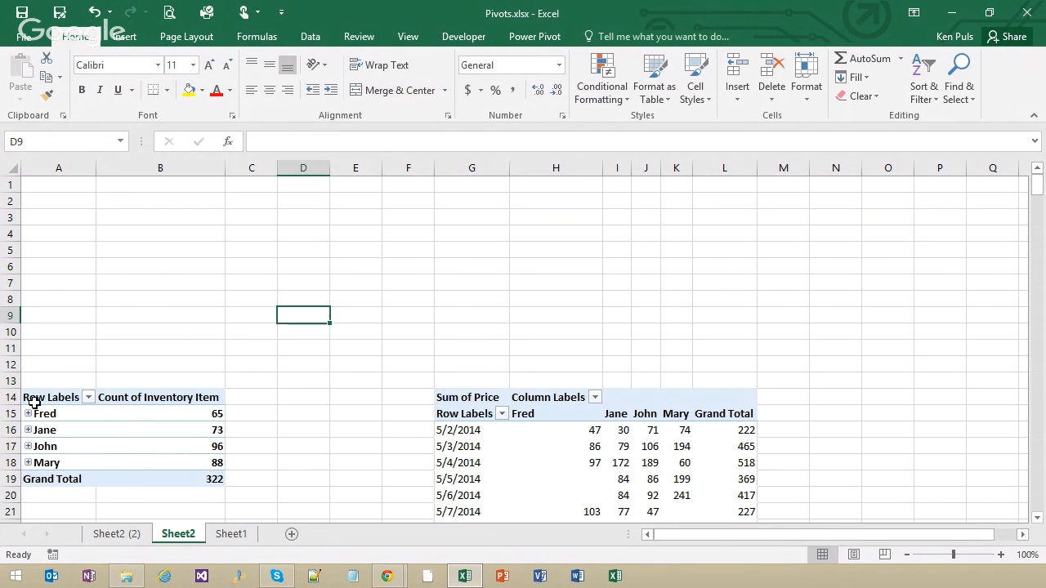
Copy the entire Count of Inventory Item PivotTable and paste the duplicate at cell A7
left_click_drag(34, 402, 159, 477)
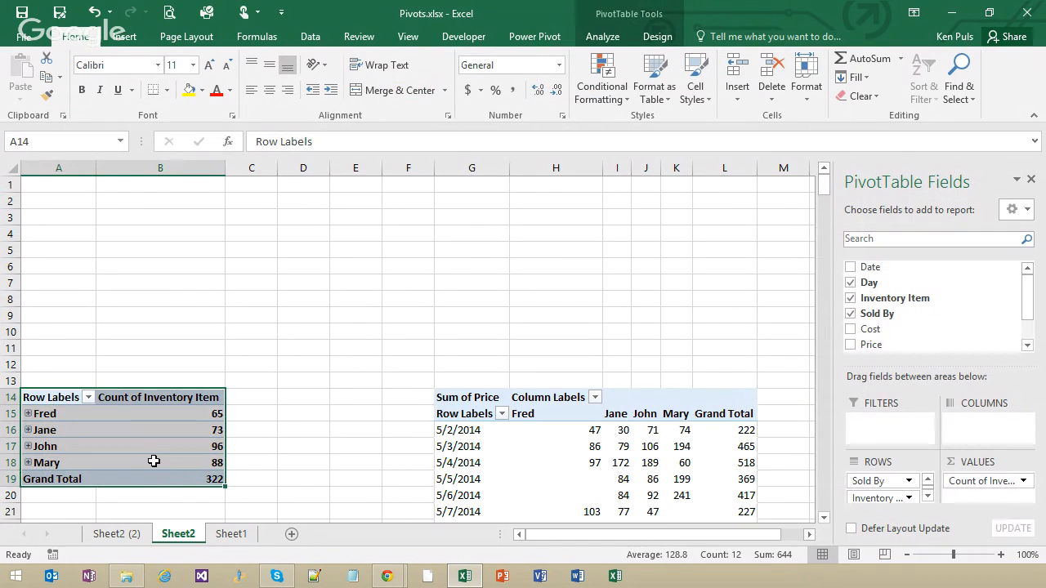
key("ctrl+c")
left_click(52, 283)
key("ctrl+v")
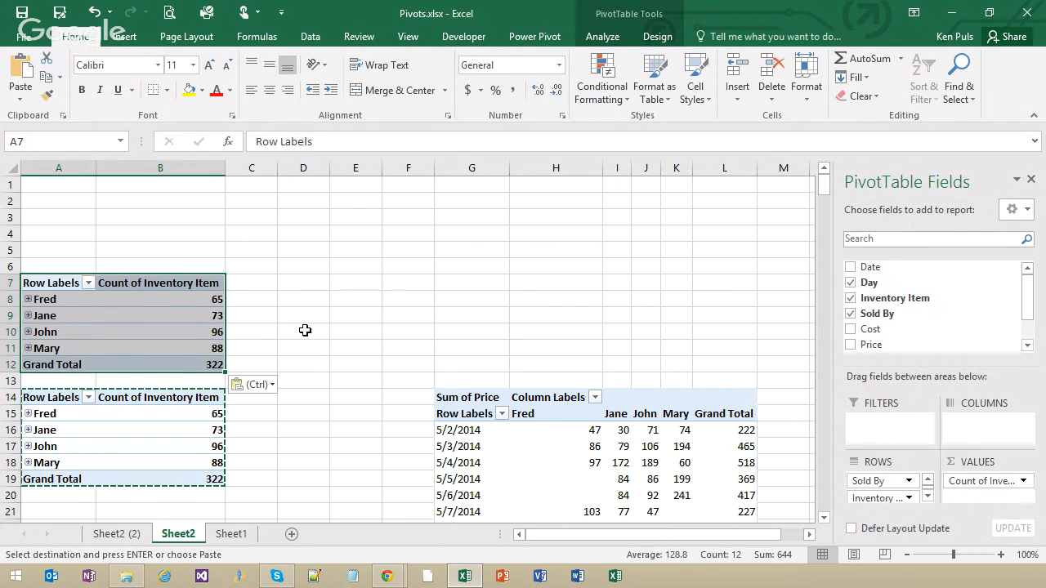
Move the original Count of Inventory Item PivotTable from A14 so that it starts at cell F7
left_click(137, 348)
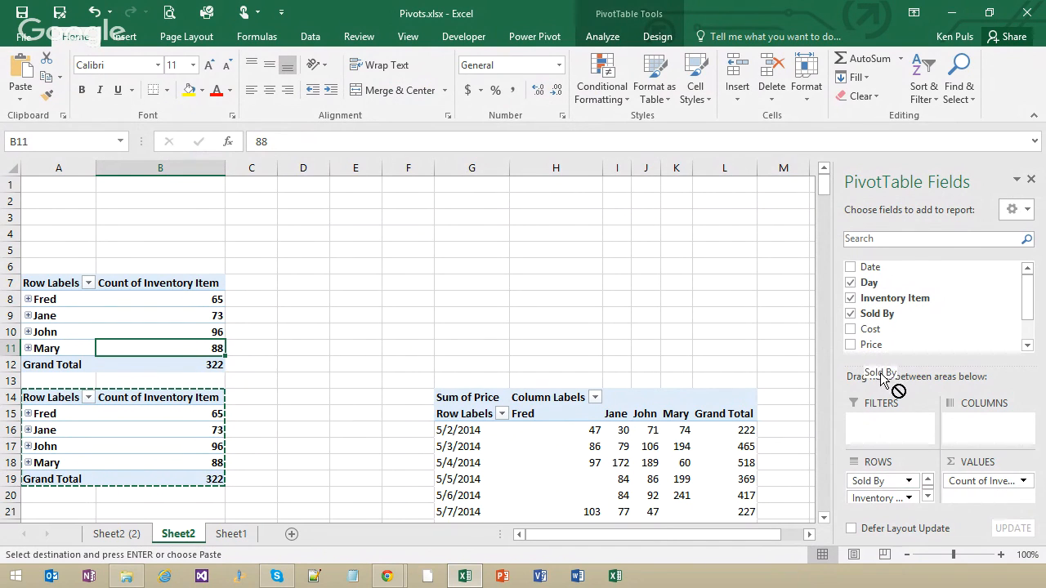
scroll(895, 331, "down", 2)
left_click(532, 338)
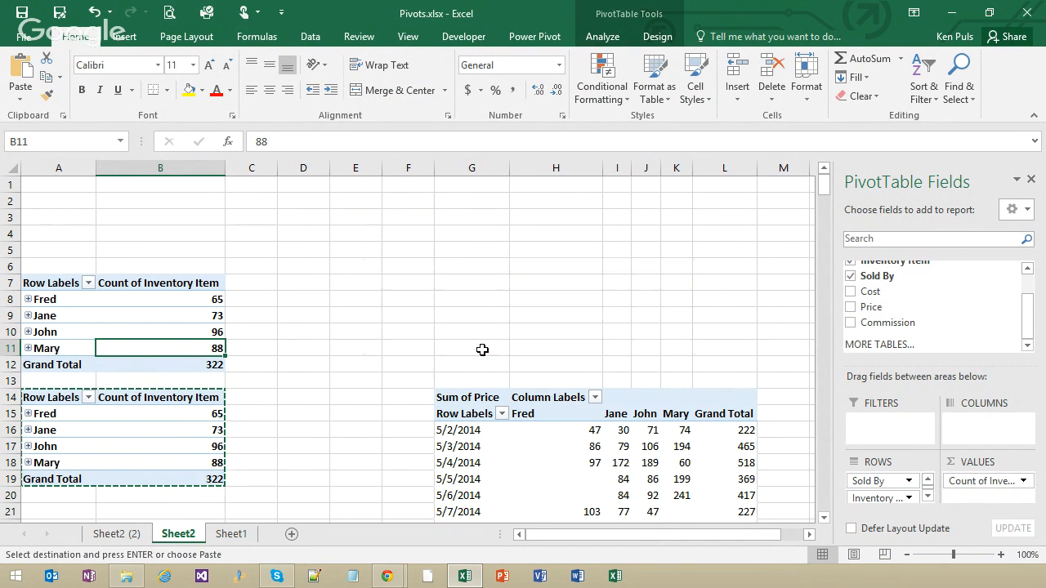
mouse_move(49, 394)
left_mouse_down()
mouse_move(205, 432)
mouse_move(213, 479)
left_mouse_up()
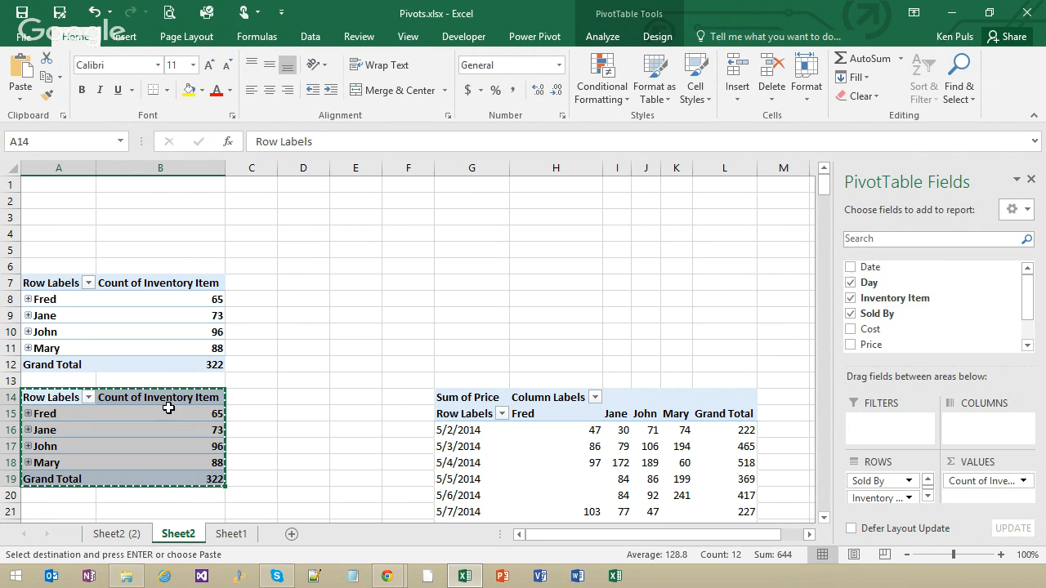
left_click_drag(153, 387, 449, 284)
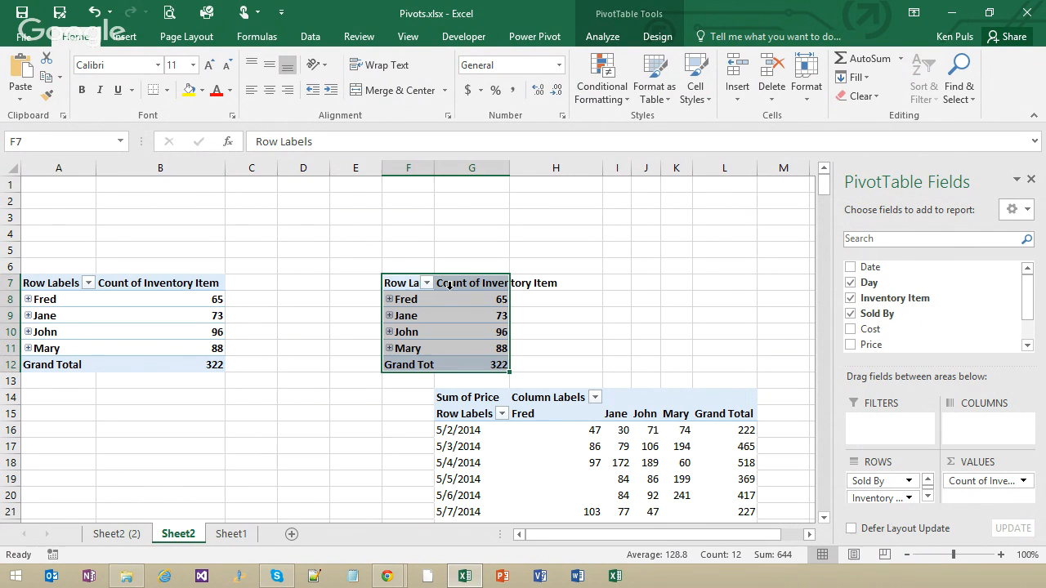
Remove the row fields from the PivotTable at A7, keeping only Count of Inventory Item in its values
left_click(183, 334)
left_click_drag(866, 481, 900, 327)
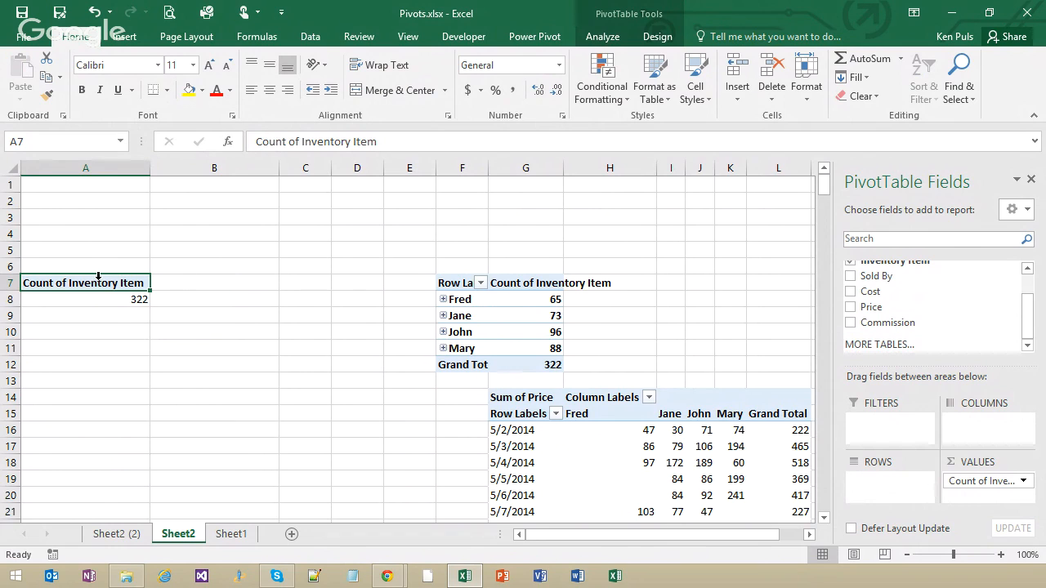
Move the Count of Inventory Item PivotTable with row labels from F7 to A11, and the single-value PivotTable from A7 to B7
left_click_drag(458, 283, 553, 365)
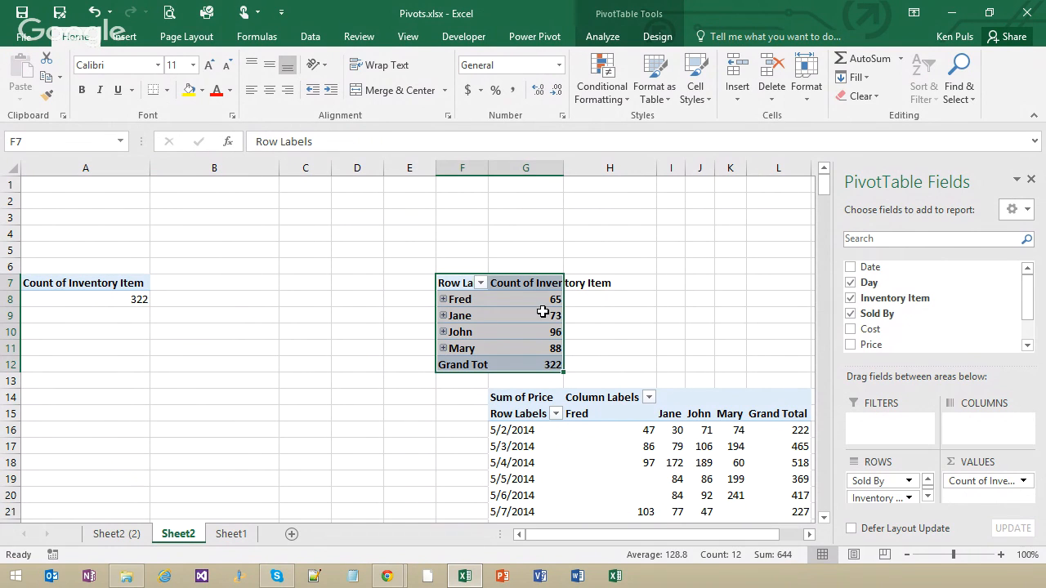
left_click_drag(532, 274, 145, 347)
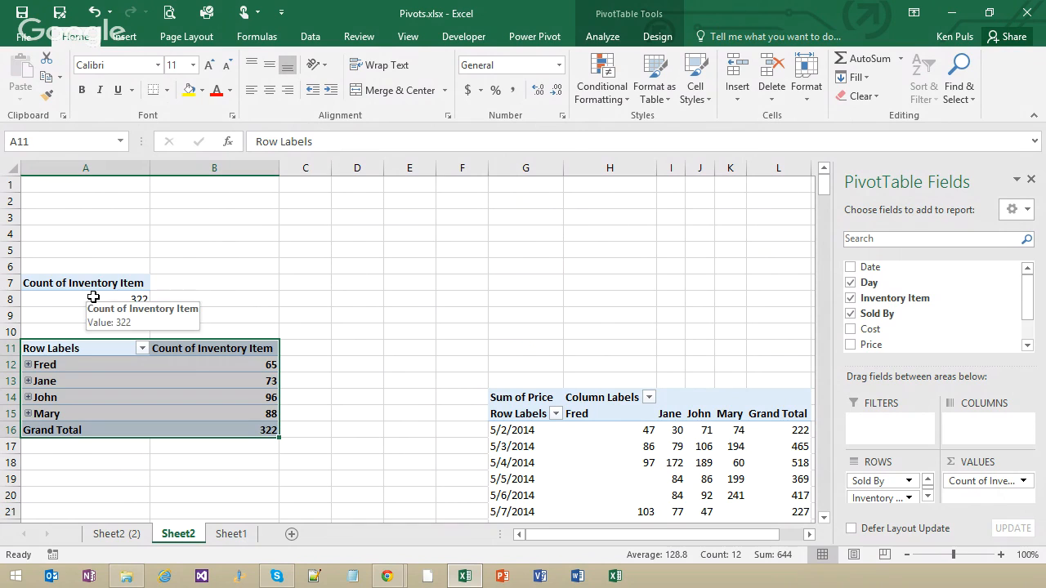
left_click_drag(88, 282, 218, 287)
Hide row 7 so that the header of the single-value PivotTable is out of sight
left_click(10, 283)
right_click(10, 283)
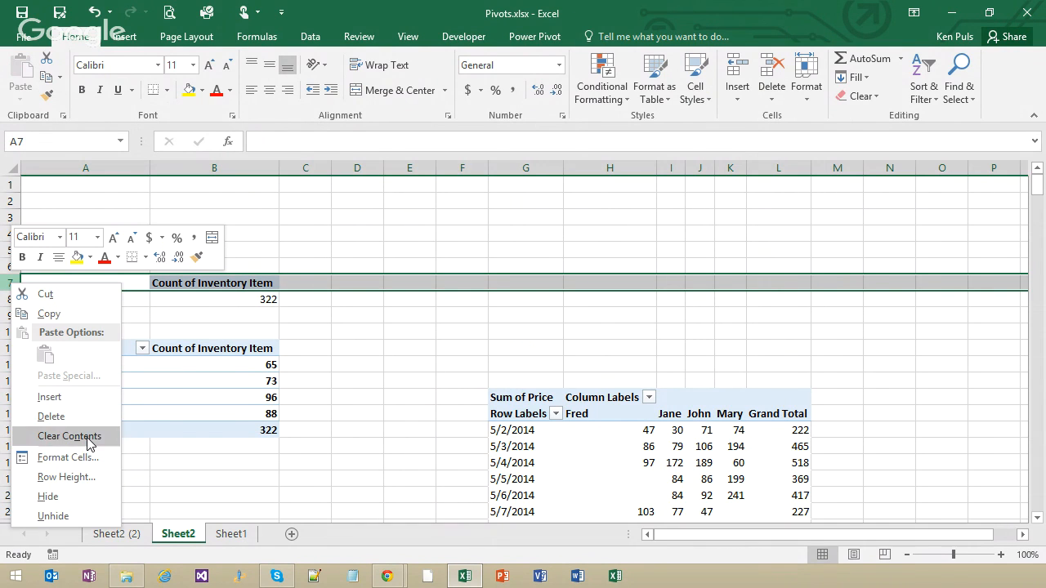
left_click(81, 488)
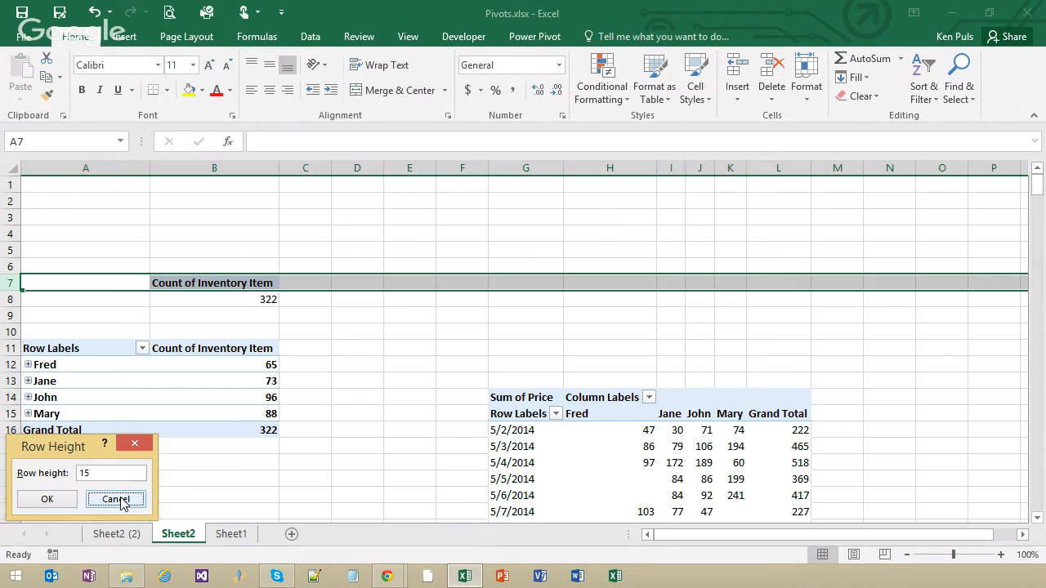
left_click(119, 499)
right_click(15, 283)
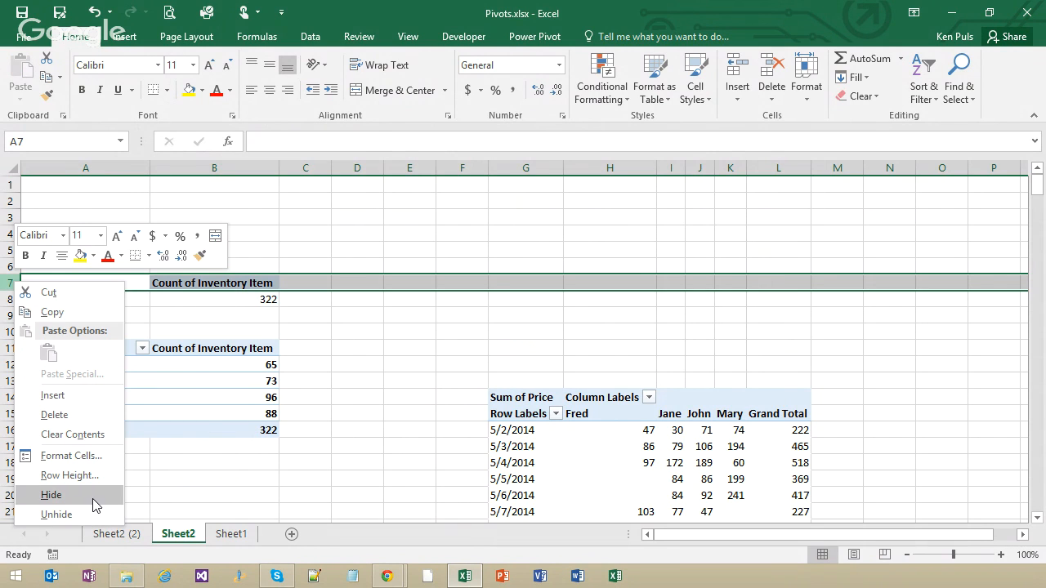
left_click(93, 498)
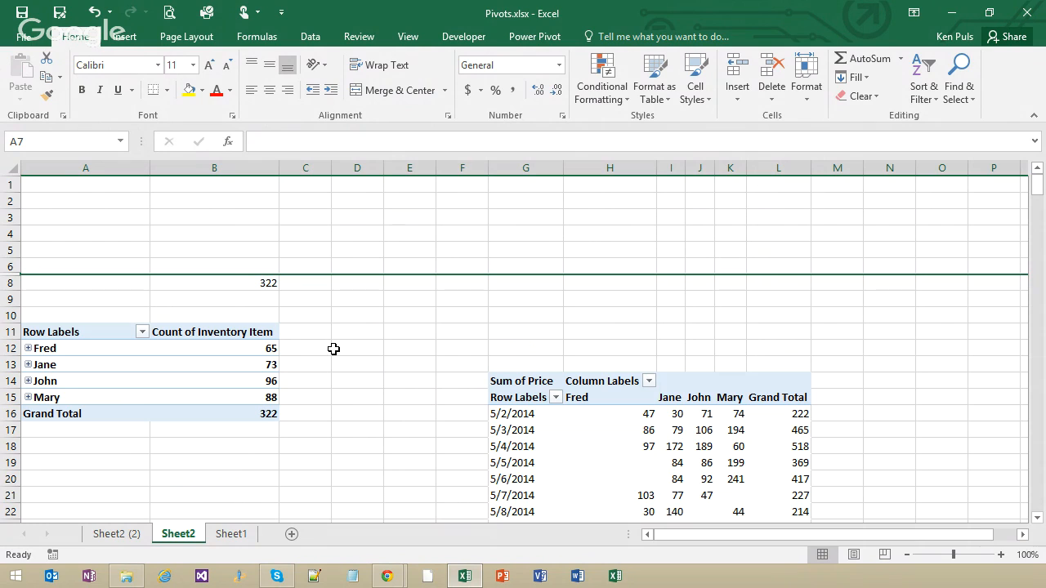
left_click(397, 314)
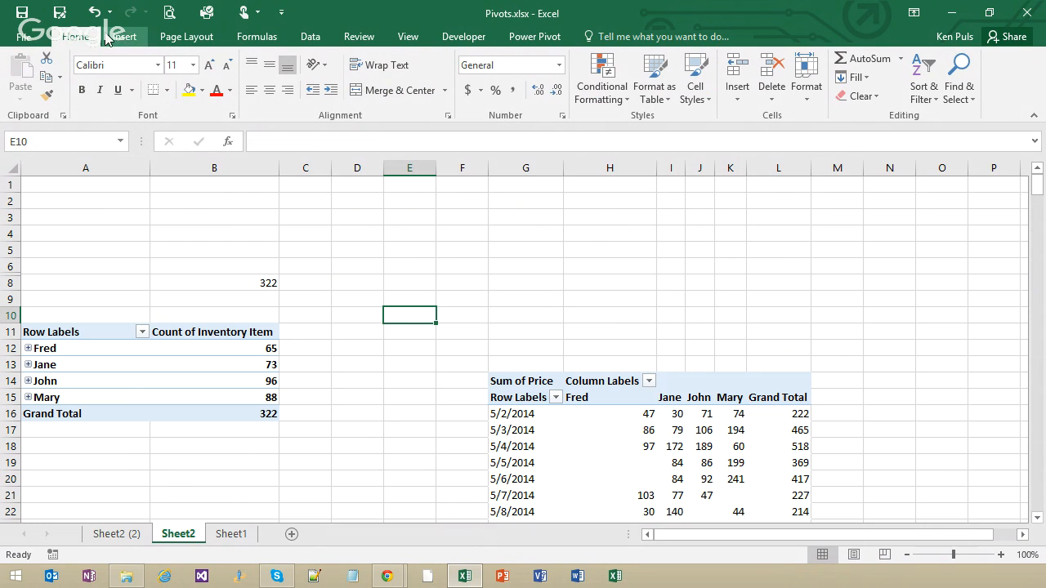
Close the Pivots.xlsx workbook without saving the changes
left_click(24, 38)
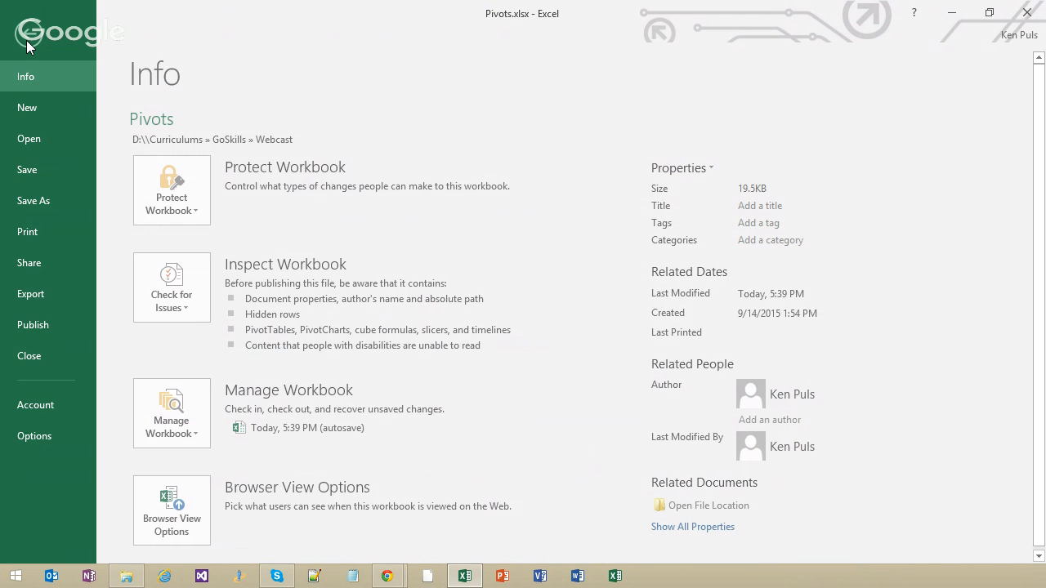
left_click(68, 367)
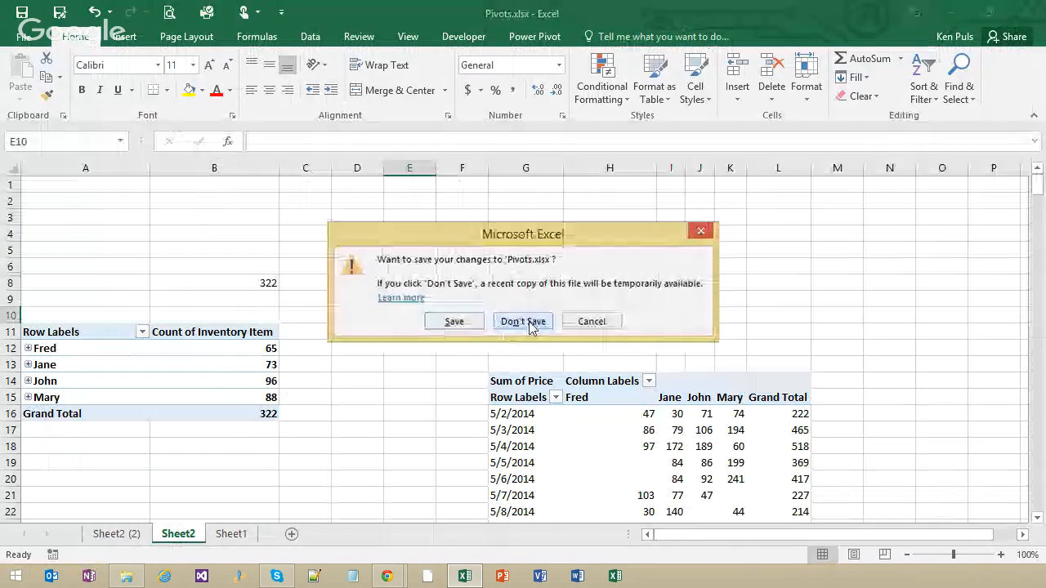
left_click(527, 323)
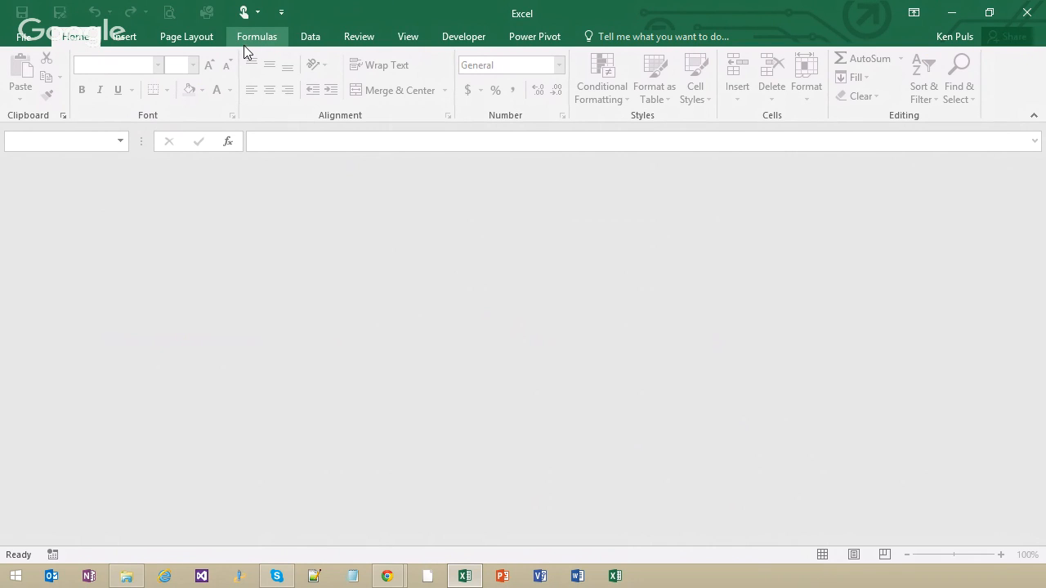
Open the Conditional Formatting.xlsx workbook from the Webcast folder
left_click(27, 41)
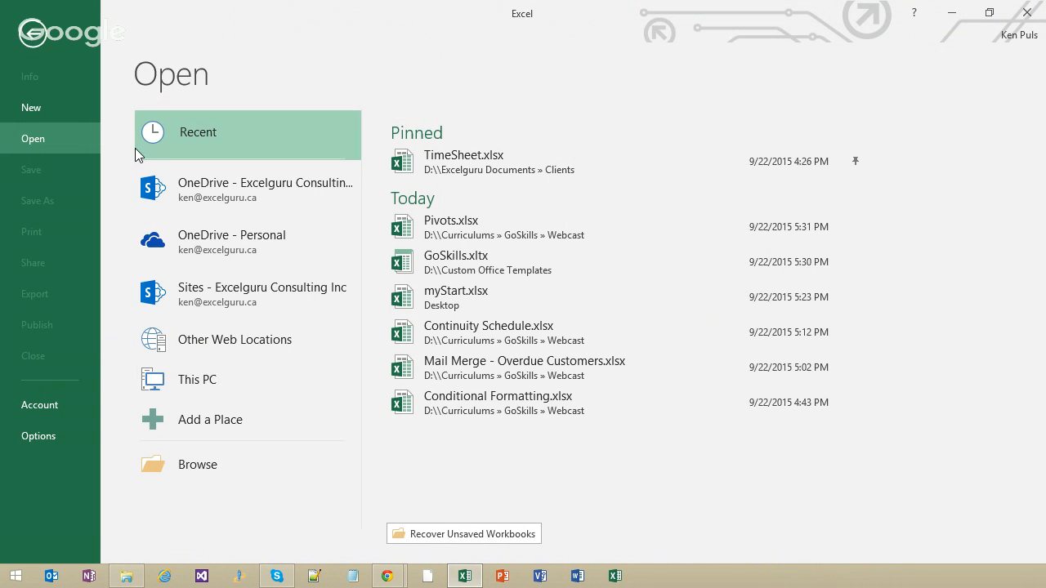
left_click(204, 470)
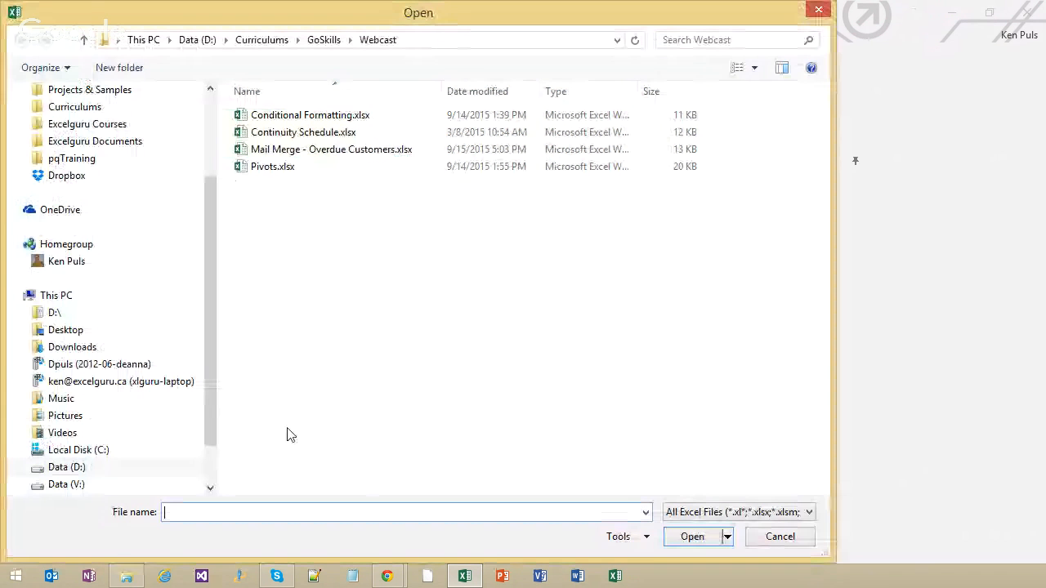
double_click(319, 114)
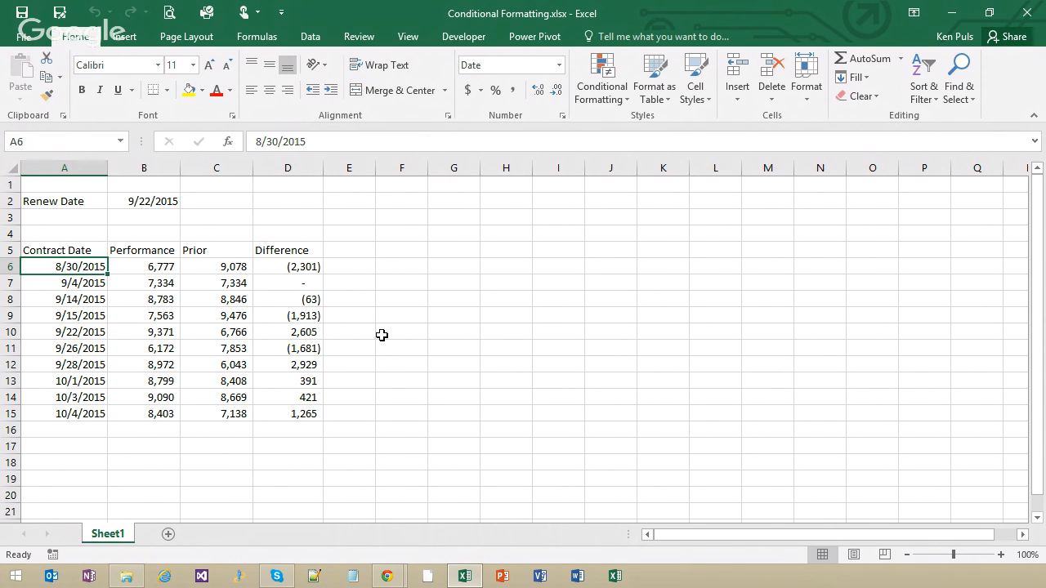
Start a new conditional formatting rule for cells A6:D15 that uses a formula to determine which cells to format
left_click(149, 206)
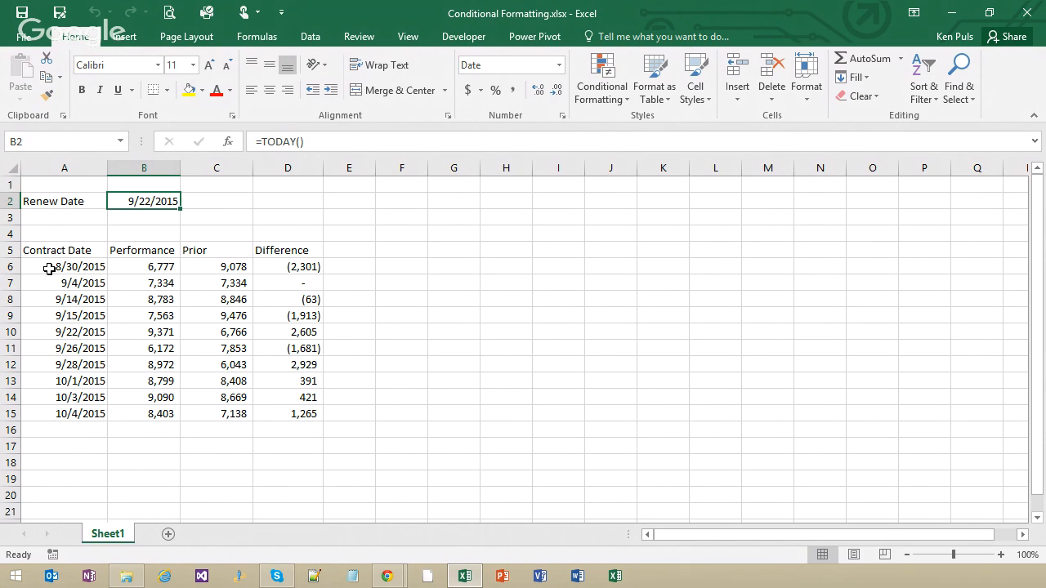
left_click_drag(49, 268, 311, 419)
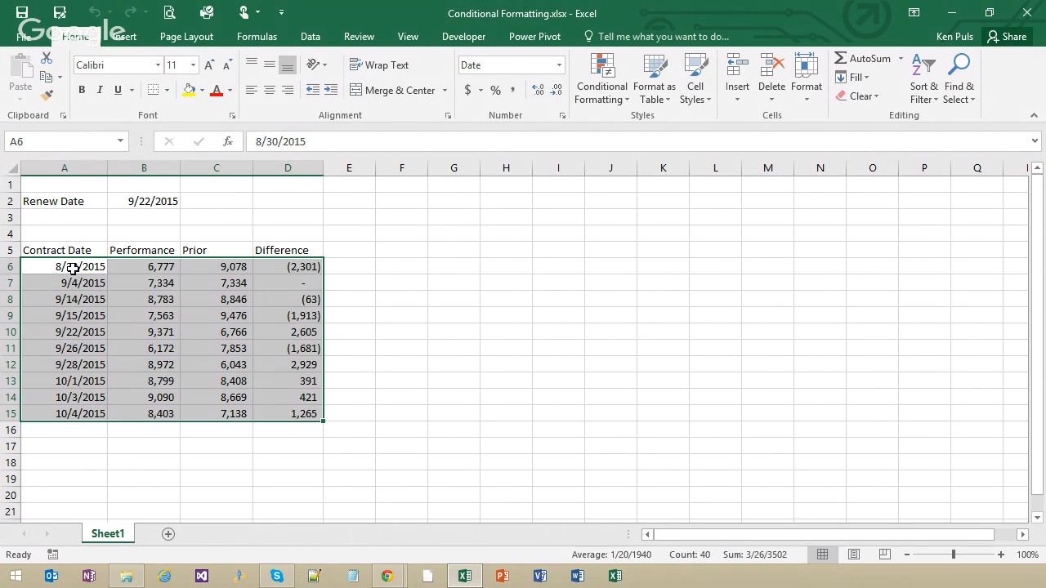
left_click_drag(51, 266, 304, 421)
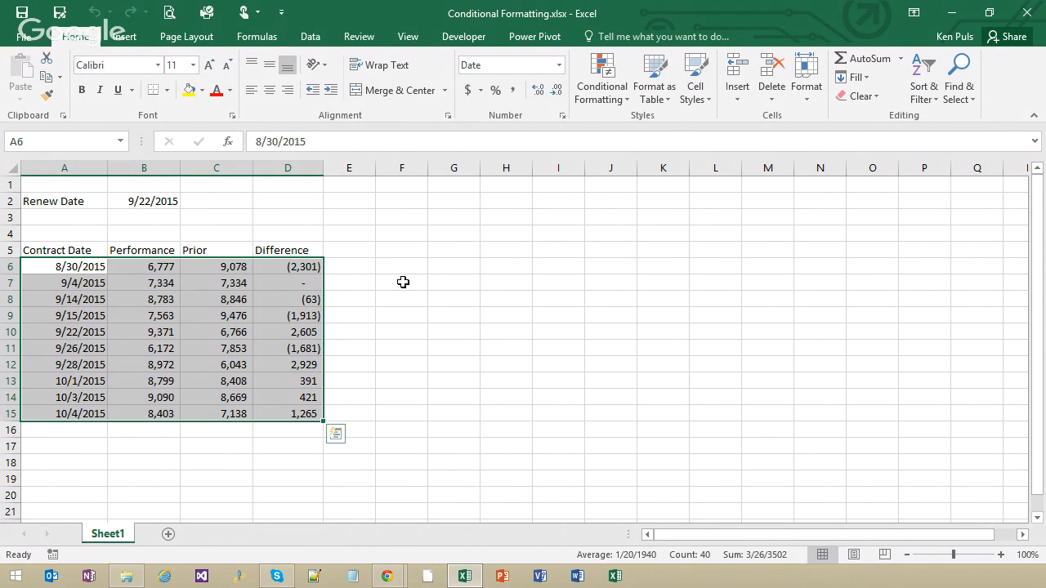
left_click(599, 99)
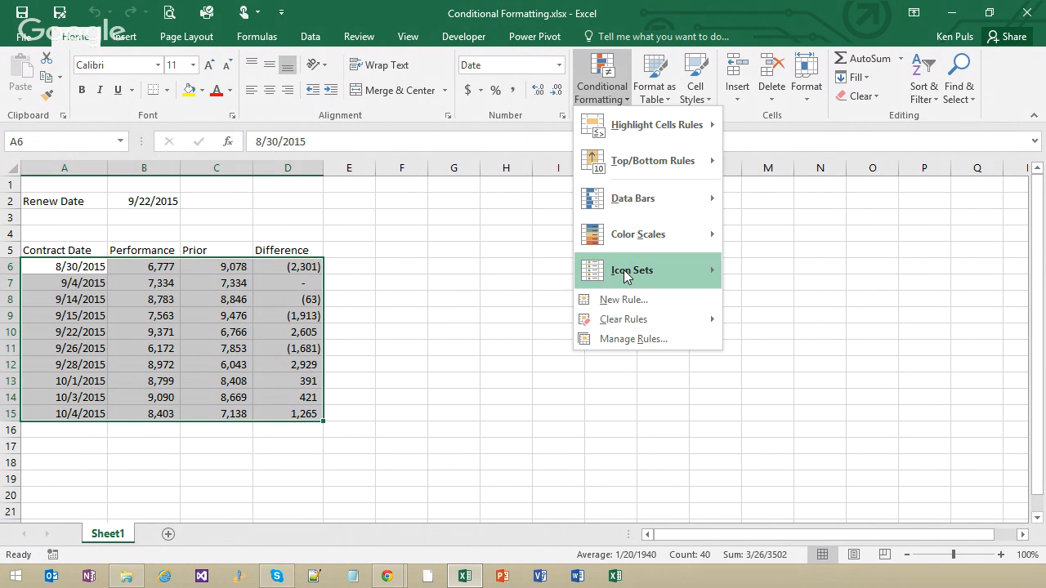
left_click(653, 306)
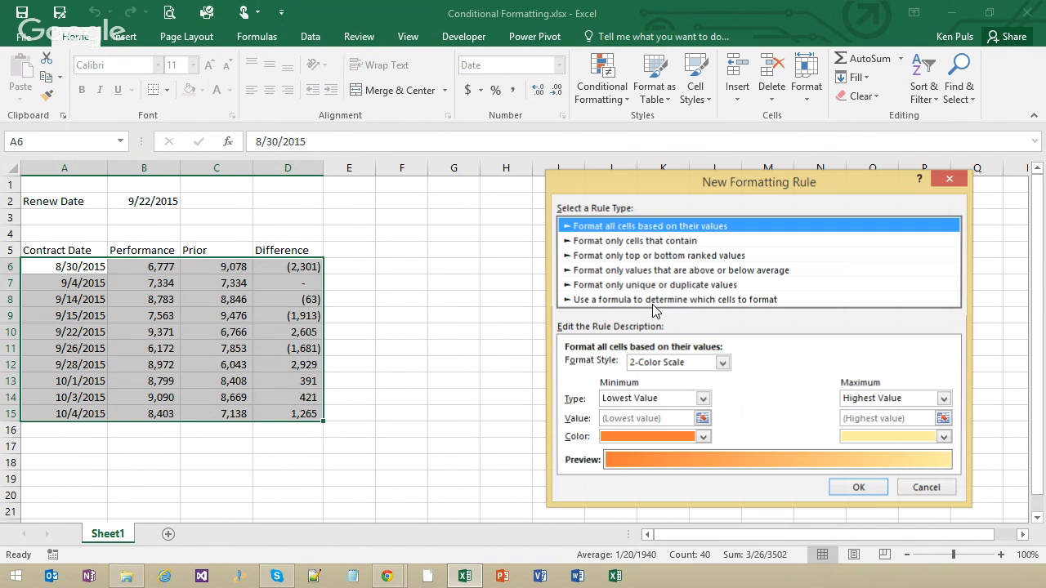
left_click_drag(684, 182, 441, 73)
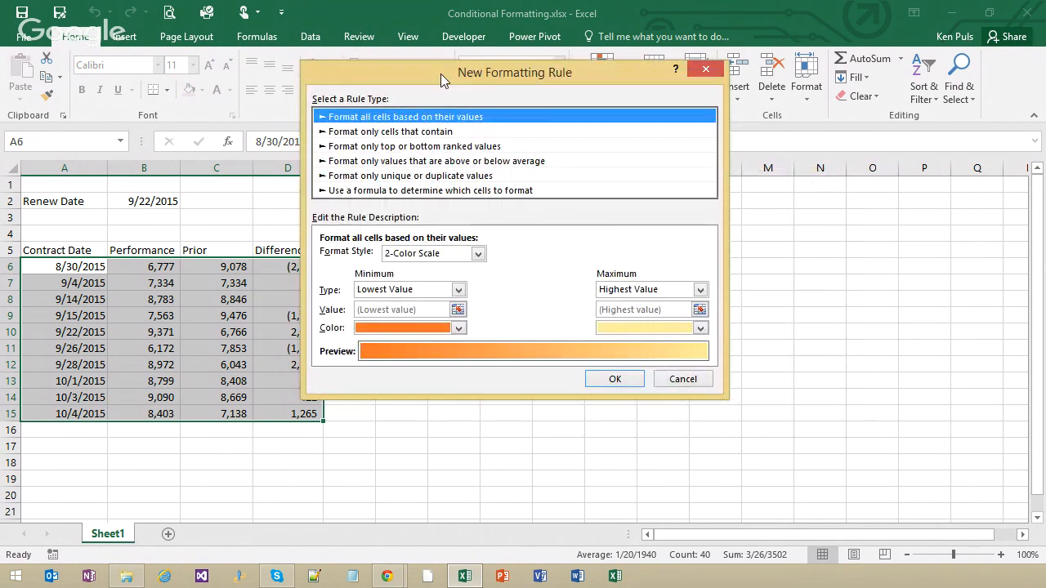
left_click(328, 192)
left_click(391, 255)
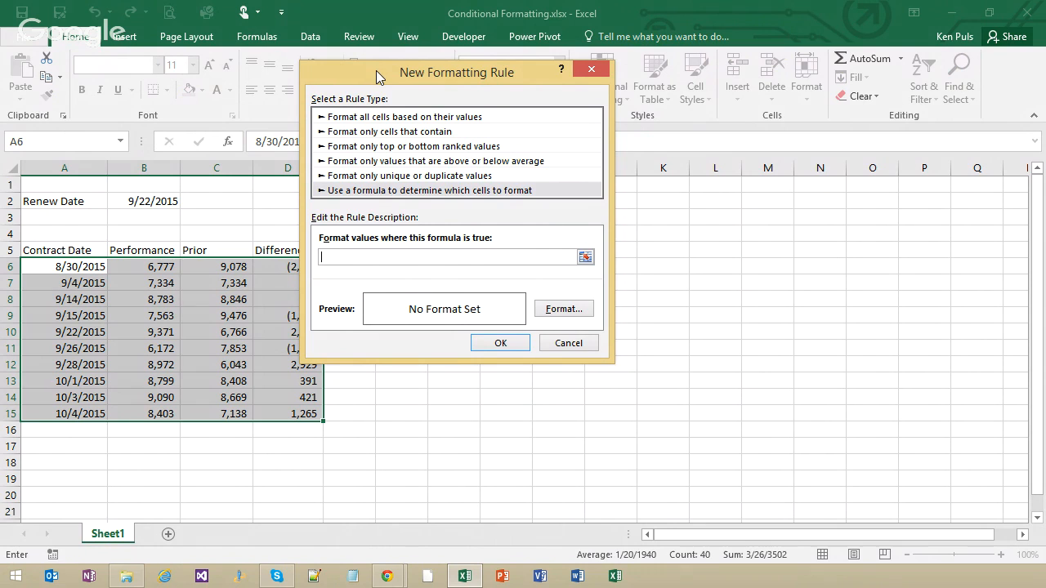
Enter =$A6=$B$2 as the rule's formula, comparing each contract date with the renew date
left_click_drag(376, 70, 422, 67)
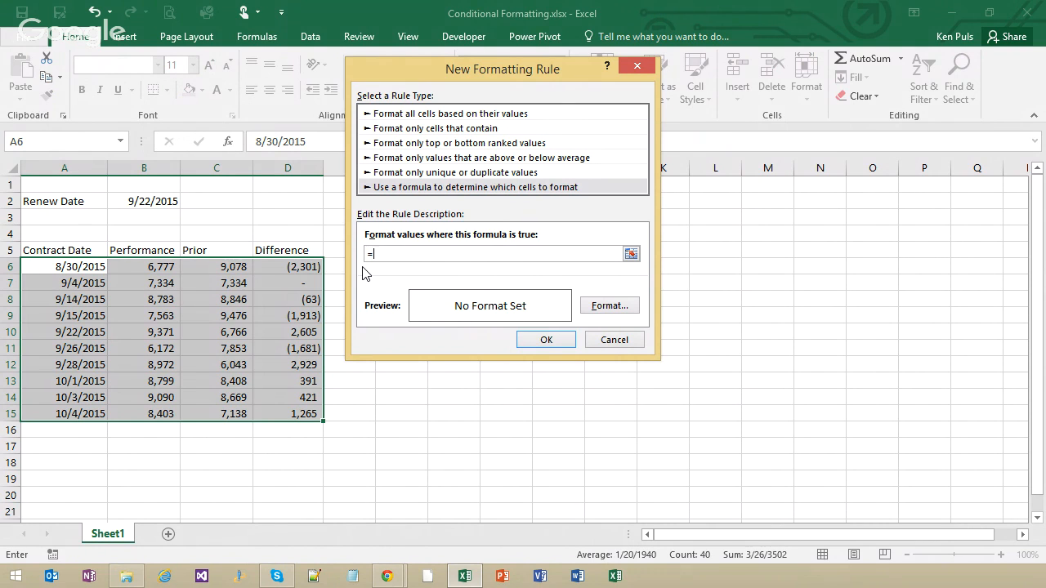
left_click(49, 267)
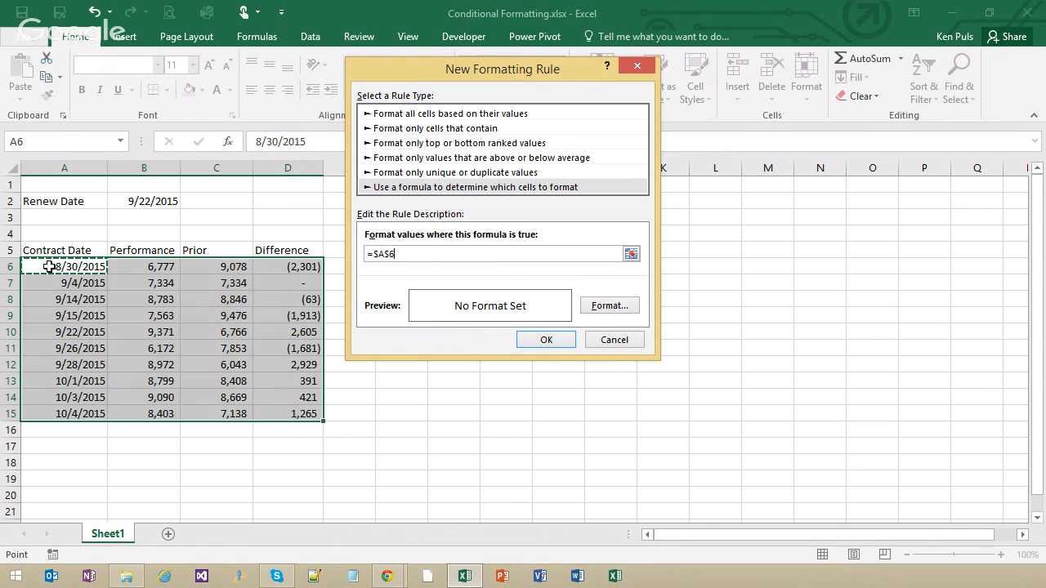
type("=")
left_click(160, 205)
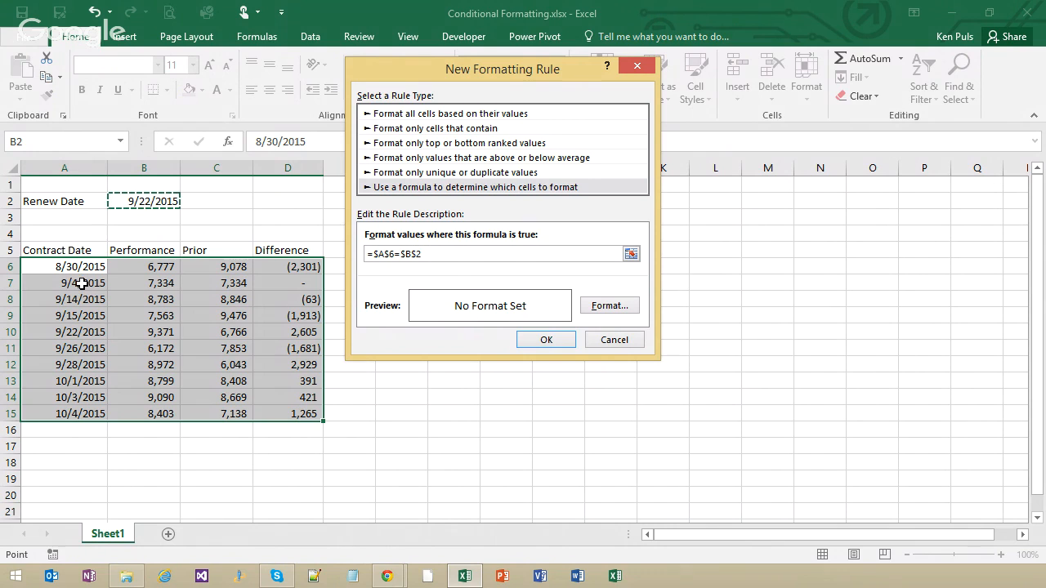
left_click(384, 255)
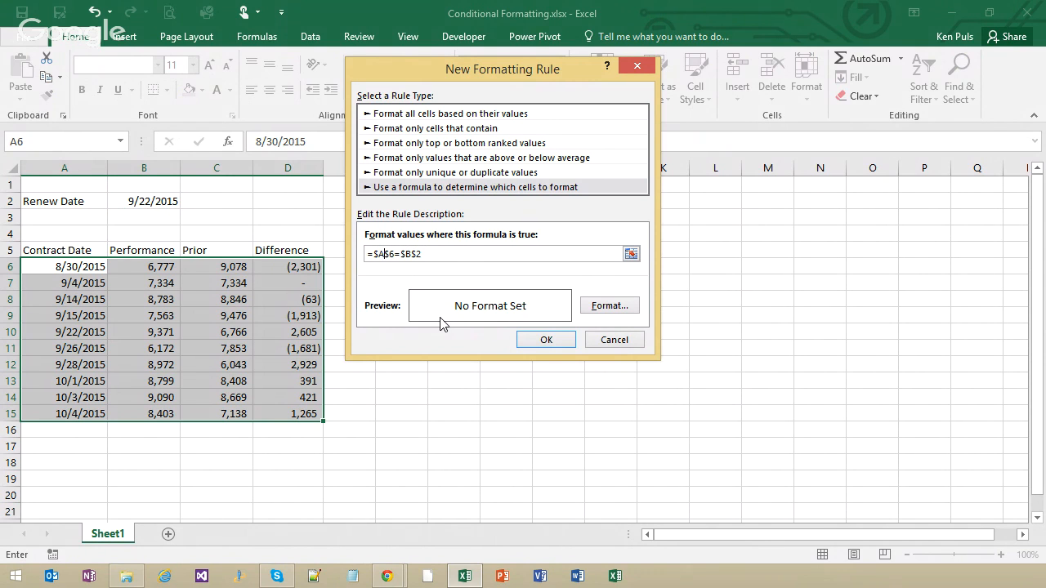
key("Delete")
Give the formatting rule a green fill with a white font and apply it to the selected range
left_click(627, 313)
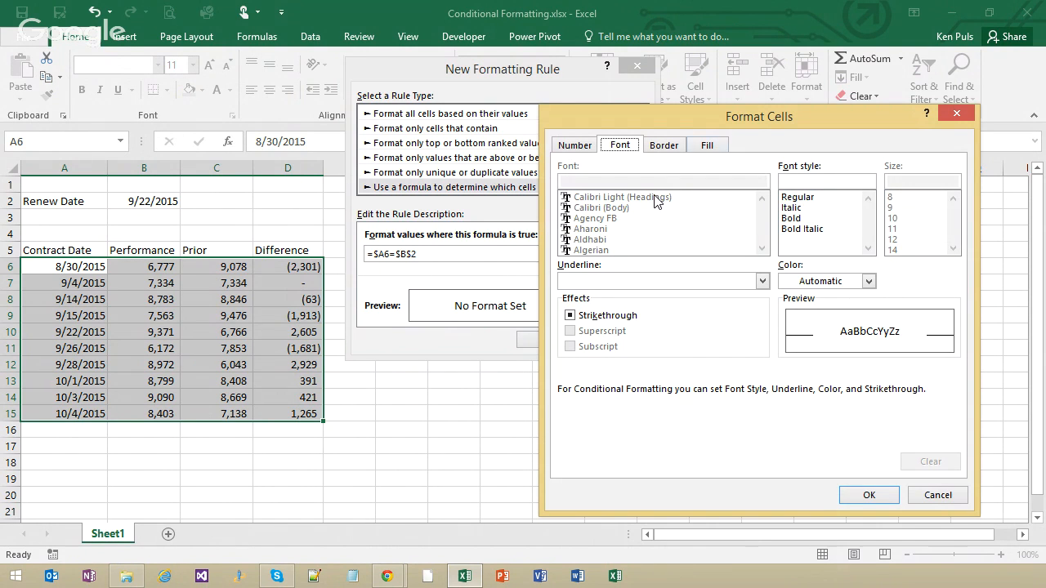
left_click(708, 146)
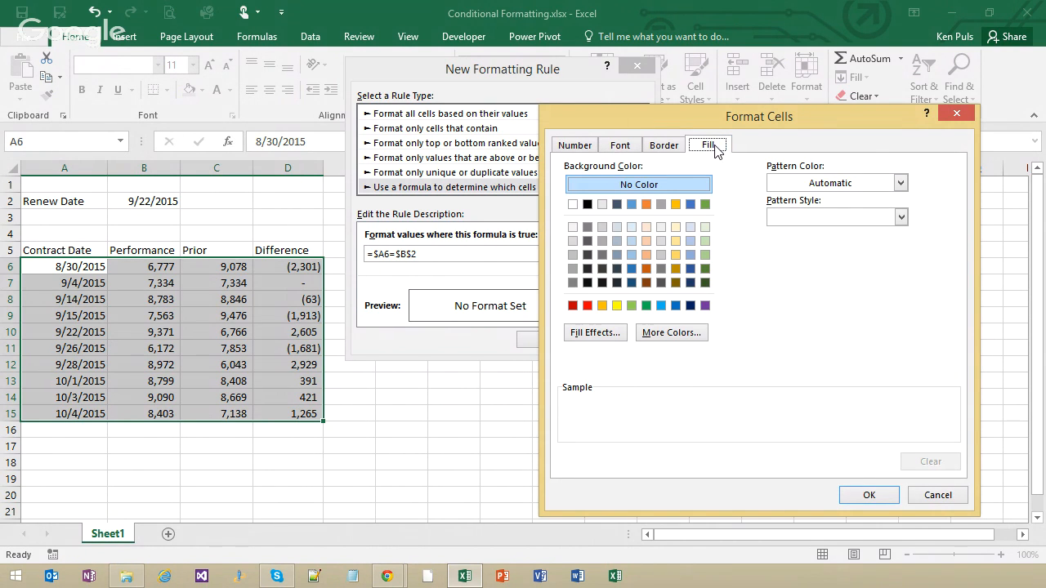
left_click(647, 306)
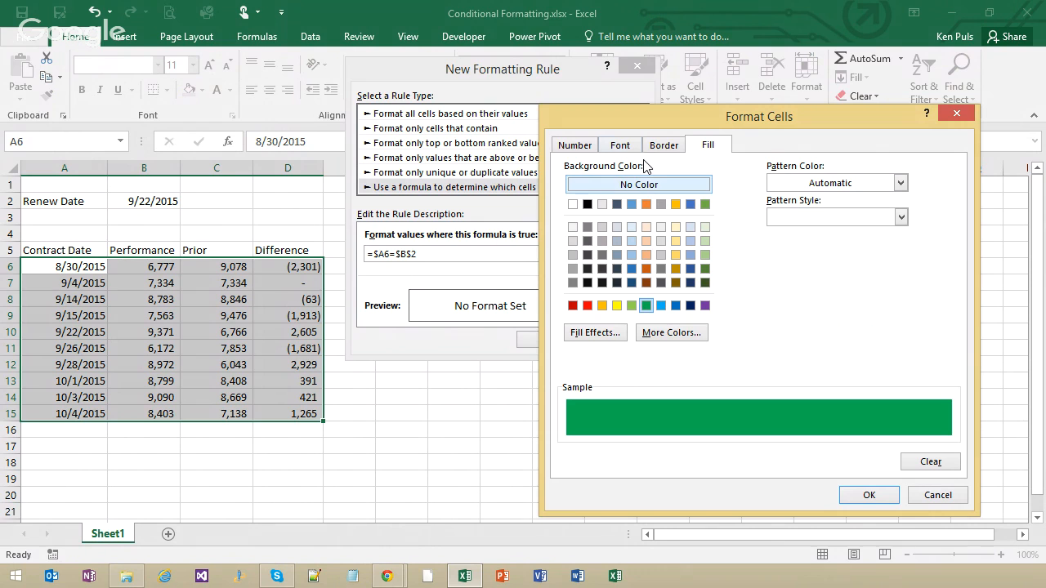
left_click(621, 146)
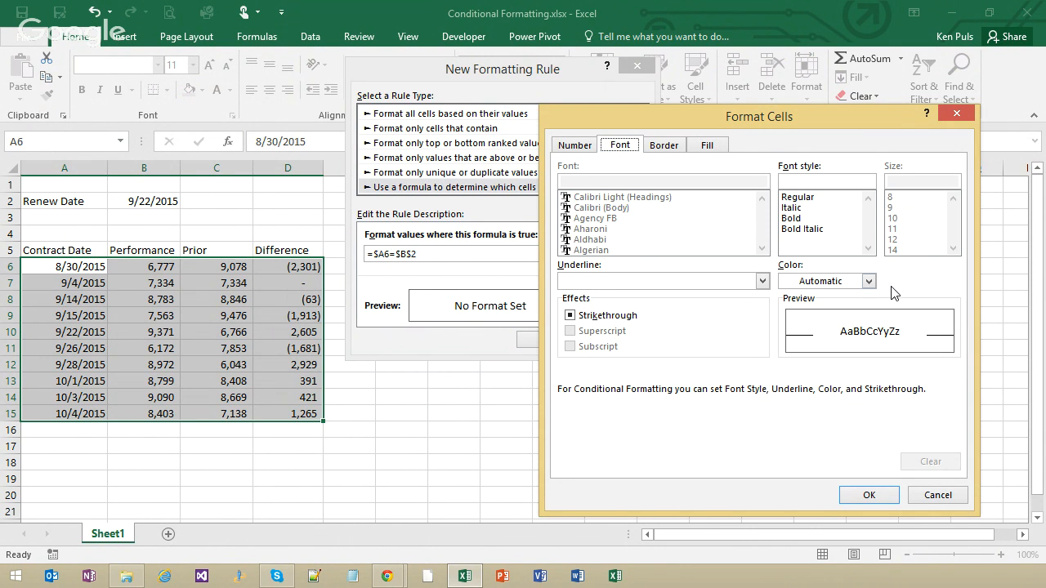
left_click(869, 281)
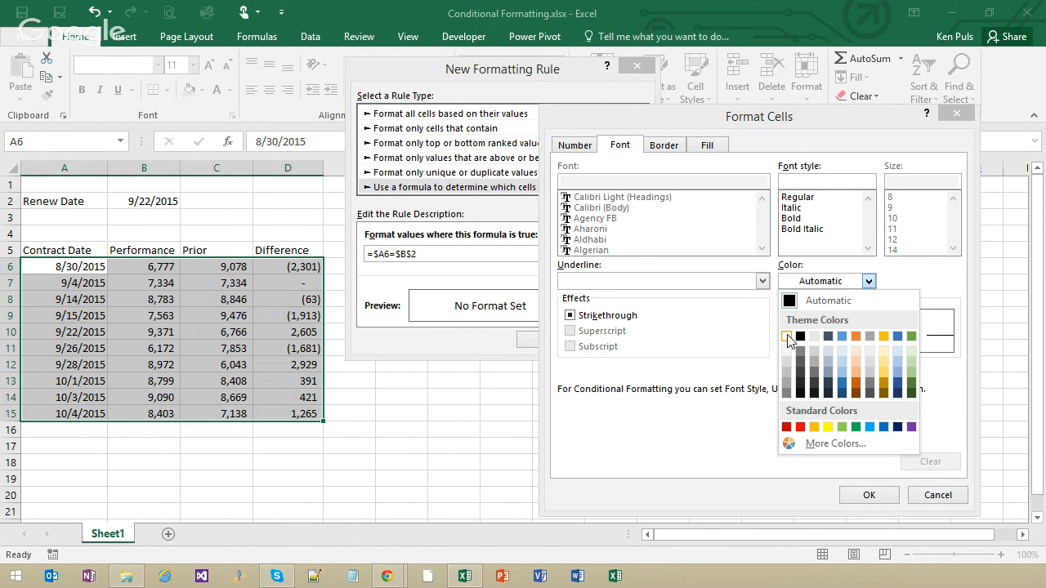
left_click(787, 336)
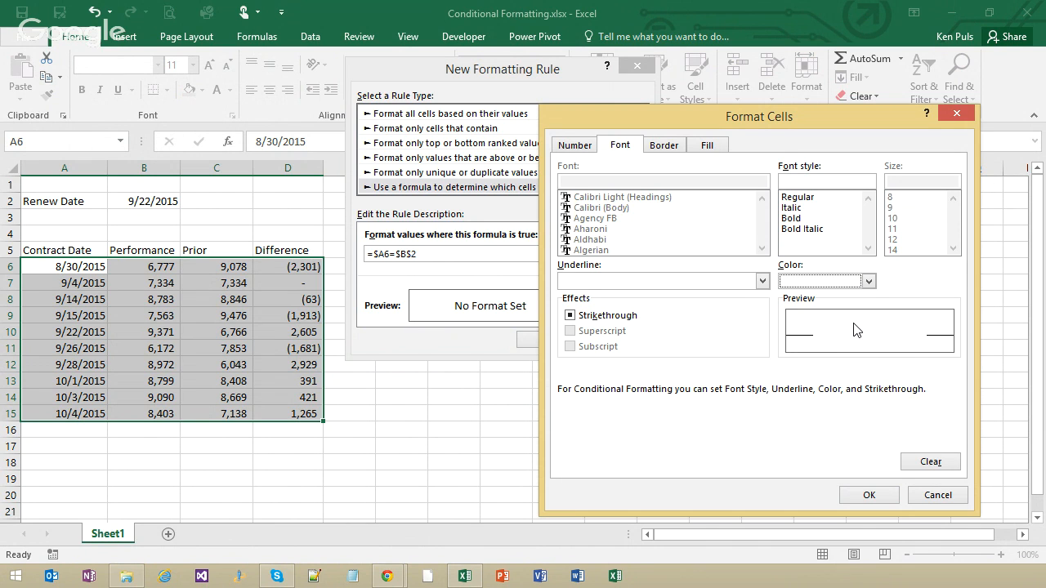
left_click(709, 147)
left_click(620, 146)
left_click(886, 498)
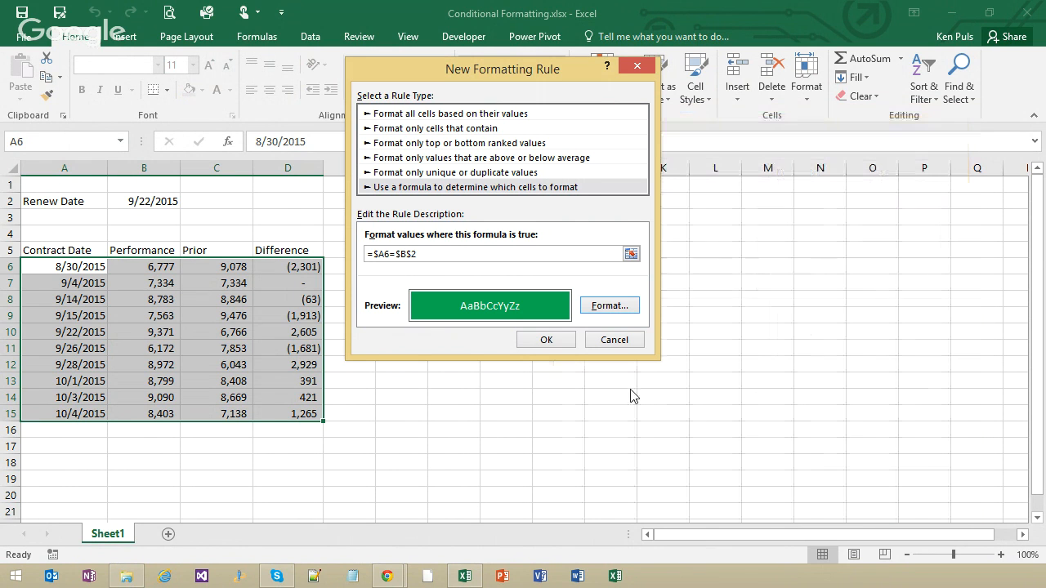
left_click(546, 340)
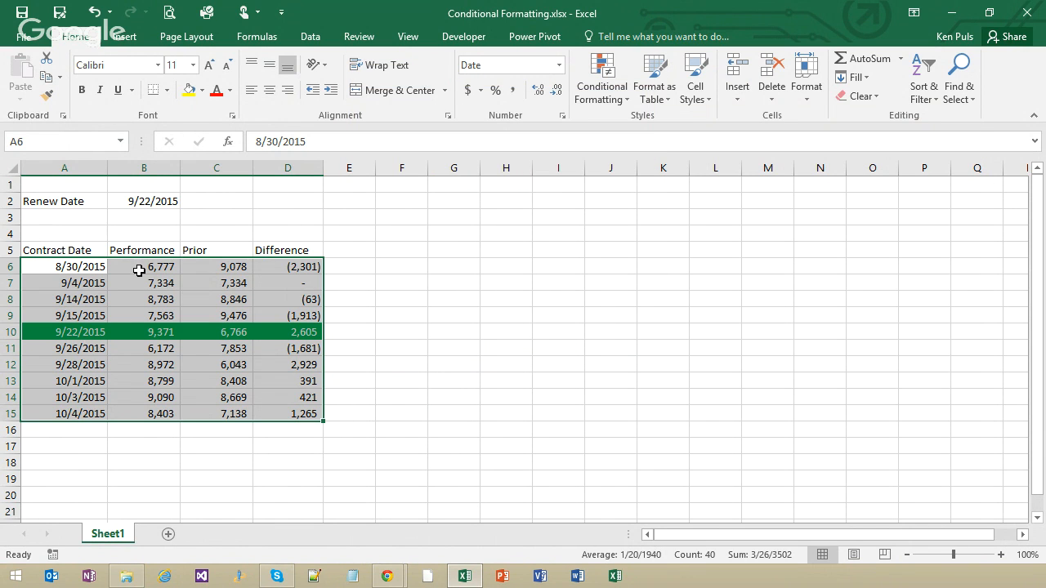
Replace the renew date in cell B2 with 9/15 to test the conditional formatting rule
left_click(164, 198)
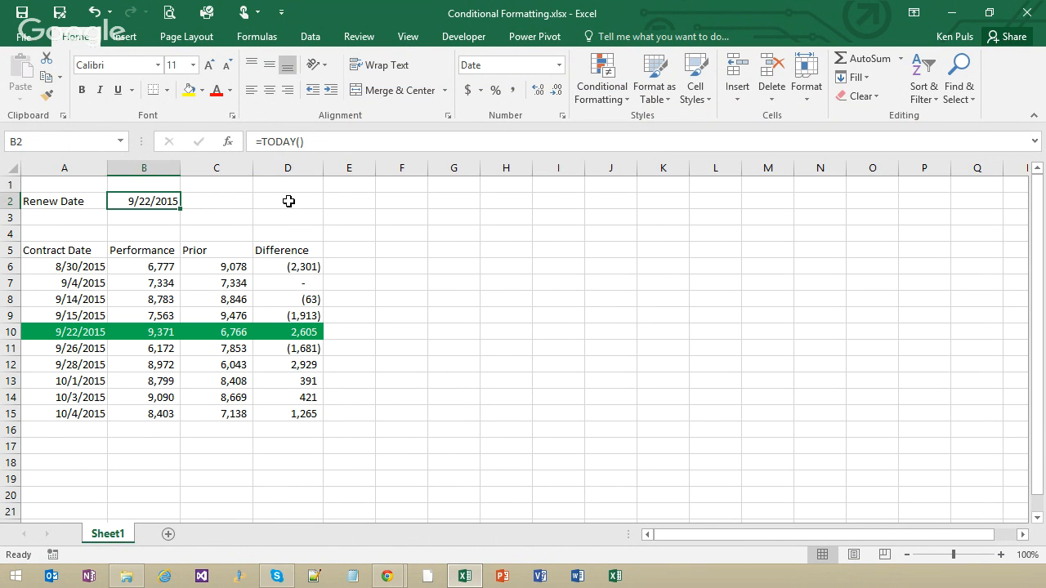
type("9/")
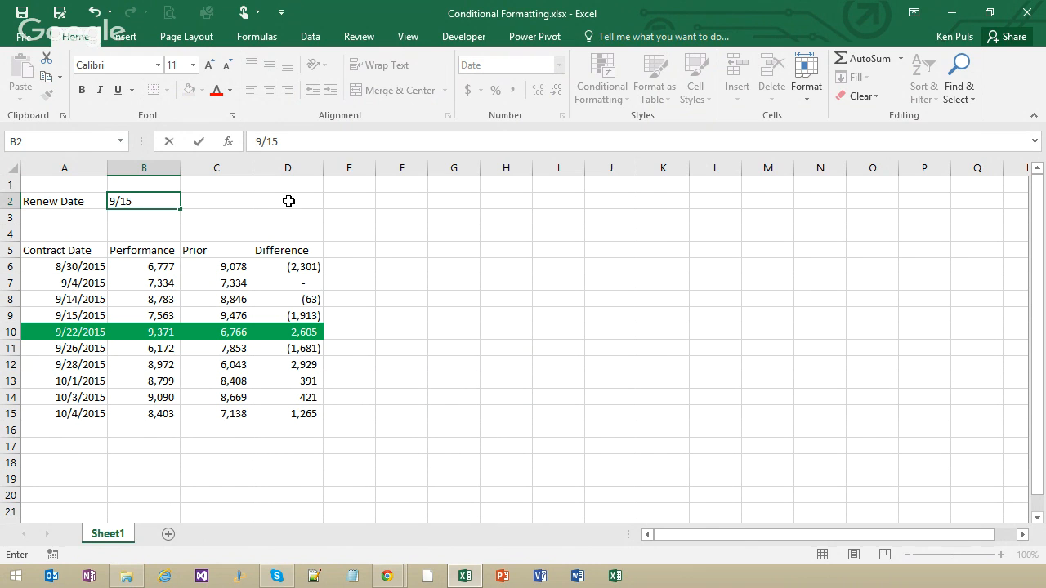
key("Return")
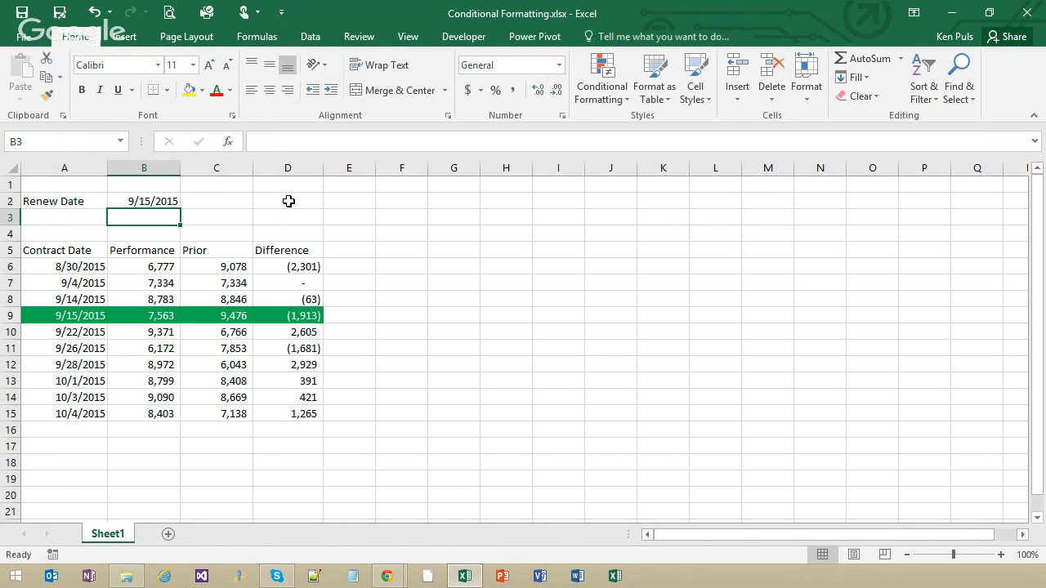
Undo the renew date change and start a new formula-based conditional formatting rule for cells A6:D15
key("ctrl+z")
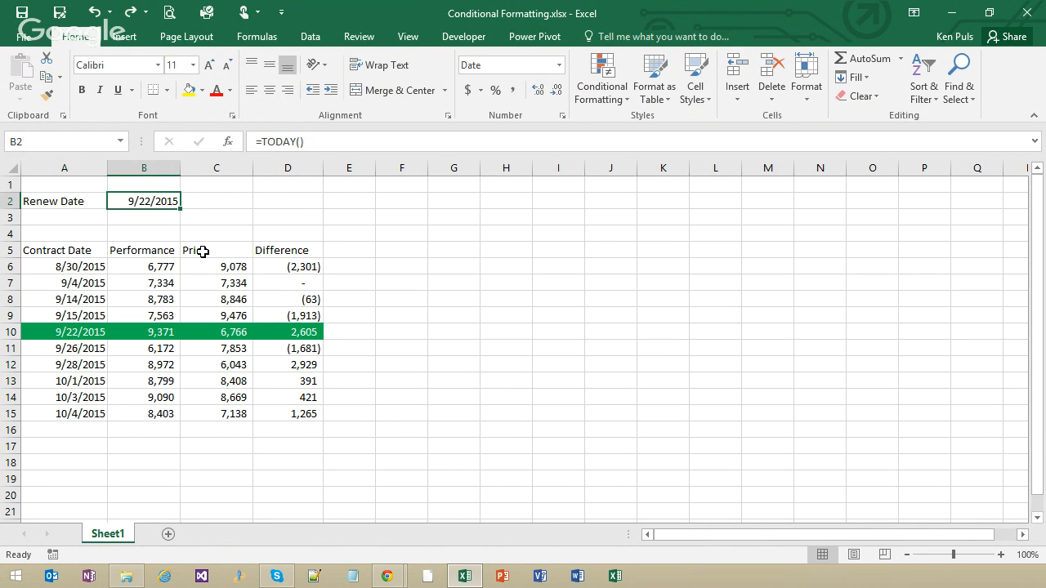
left_click_drag(45, 268, 309, 409)
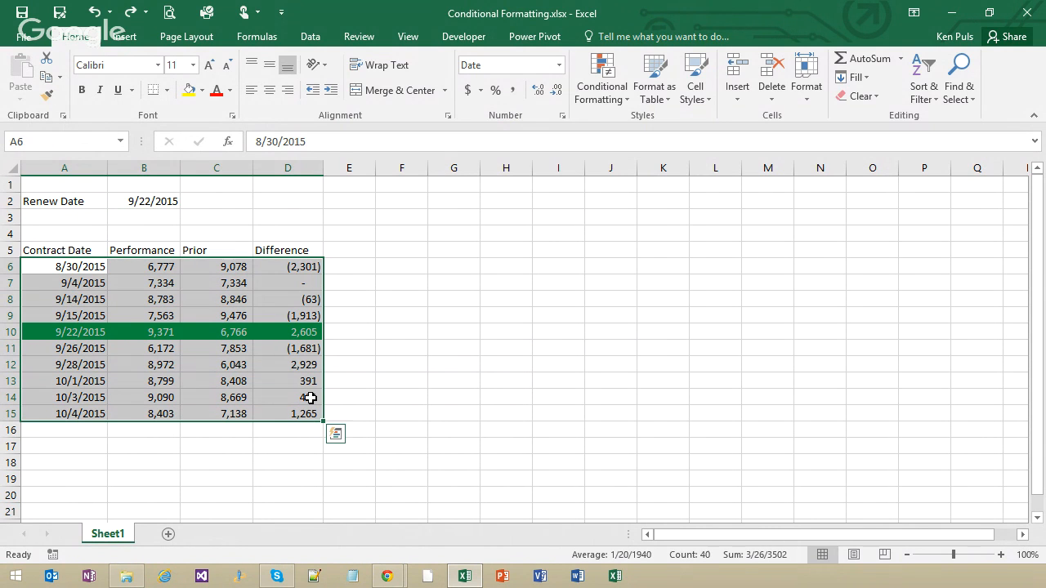
left_click(599, 96)
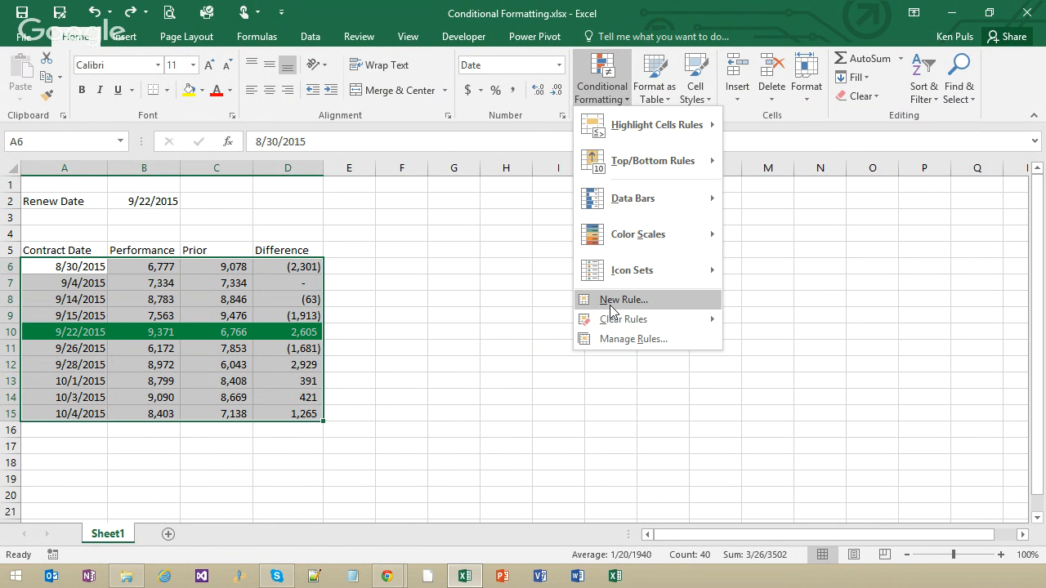
left_click(615, 301)
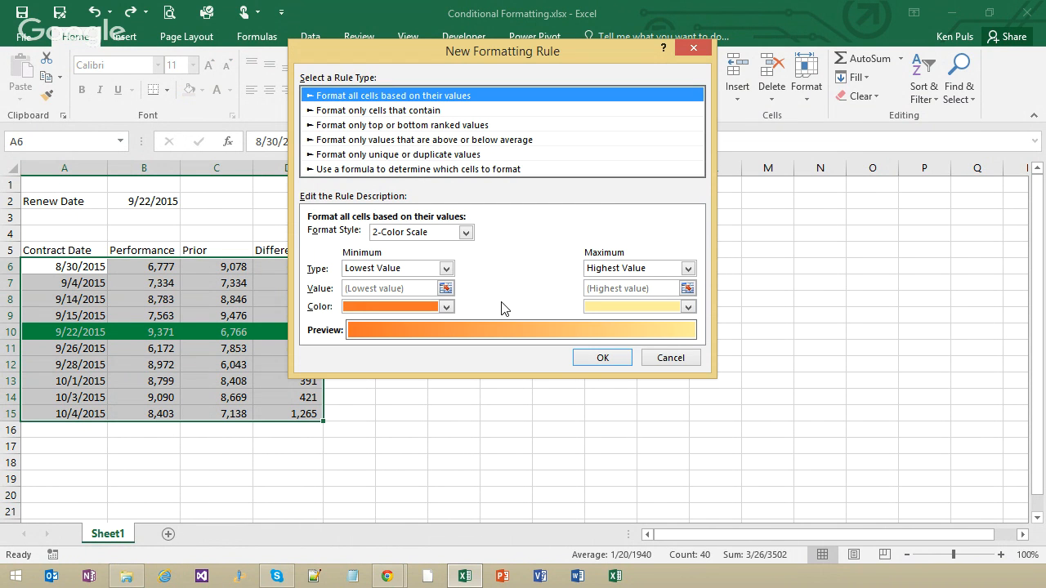
left_click(312, 170)
Enter =$B$2>$A6 as the rule's formula, testing whether the renew date is later than each contract date
left_click(346, 236)
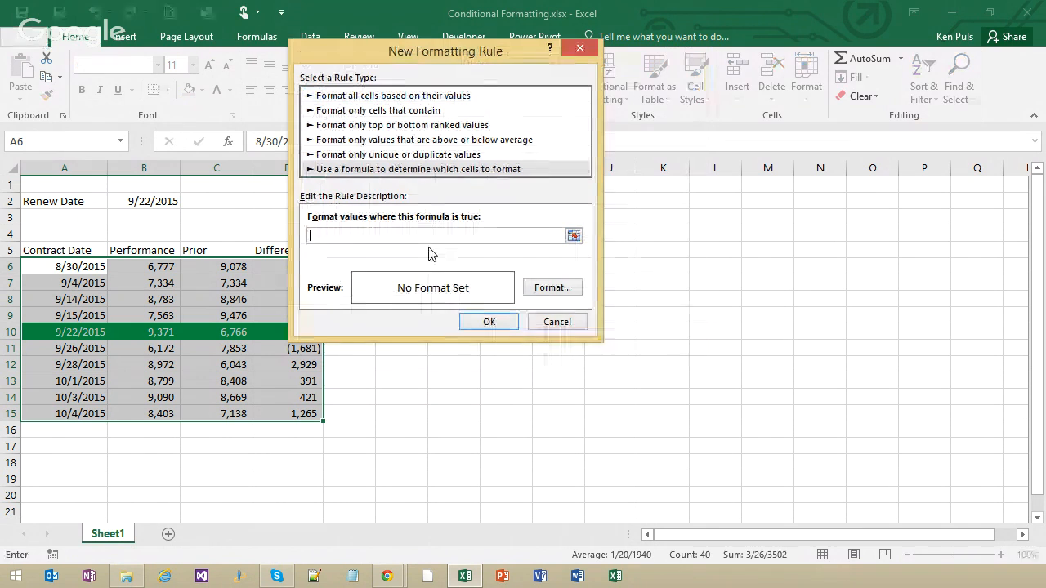
type("=")
left_click(137, 201)
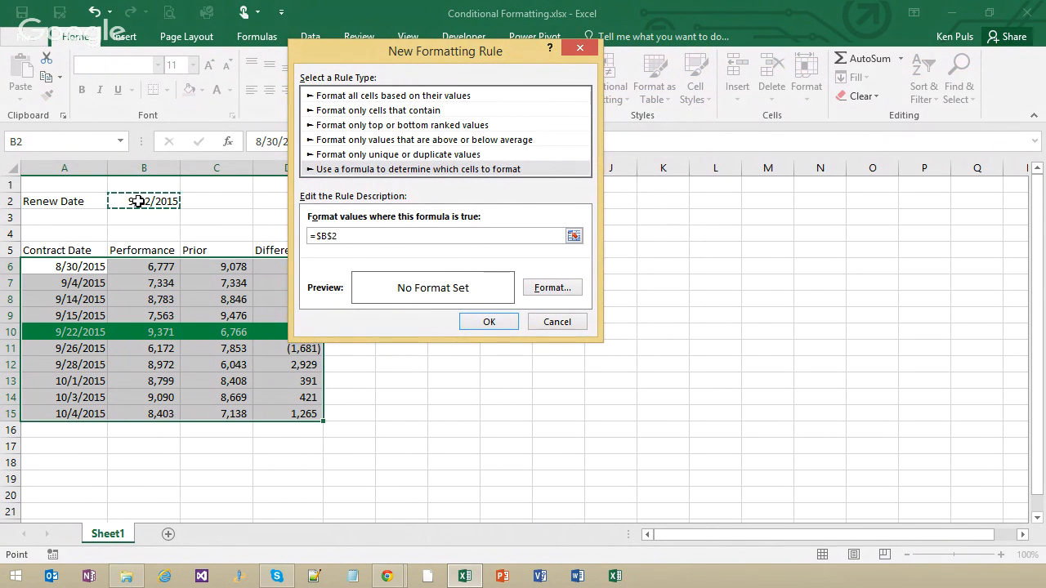
type(">")
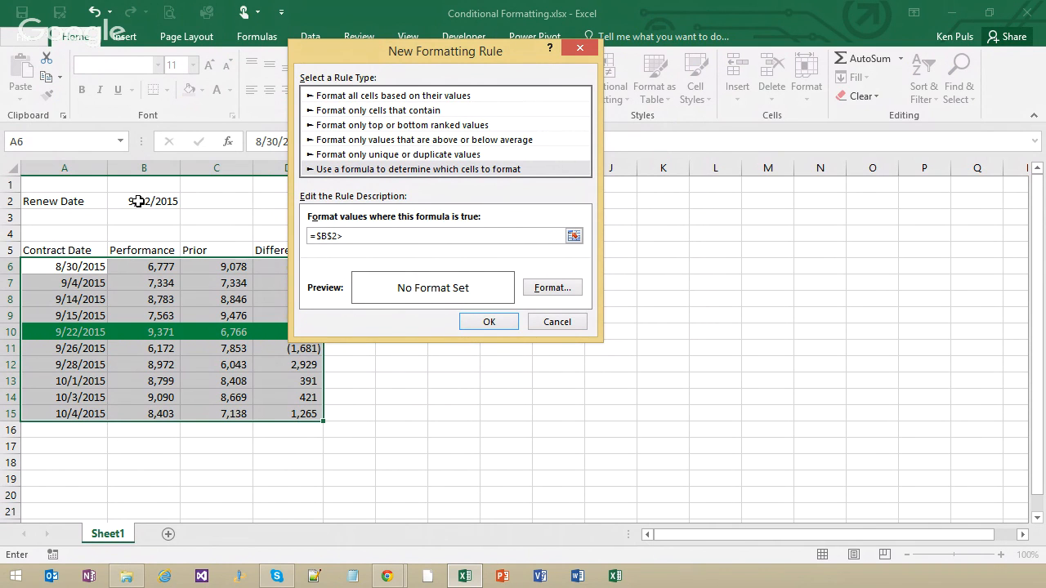
left_click(65, 267)
left_click(356, 235)
key("BackSpace")
Give the new rule a red fill with a white font and apply it to the selected range
left_click(549, 287)
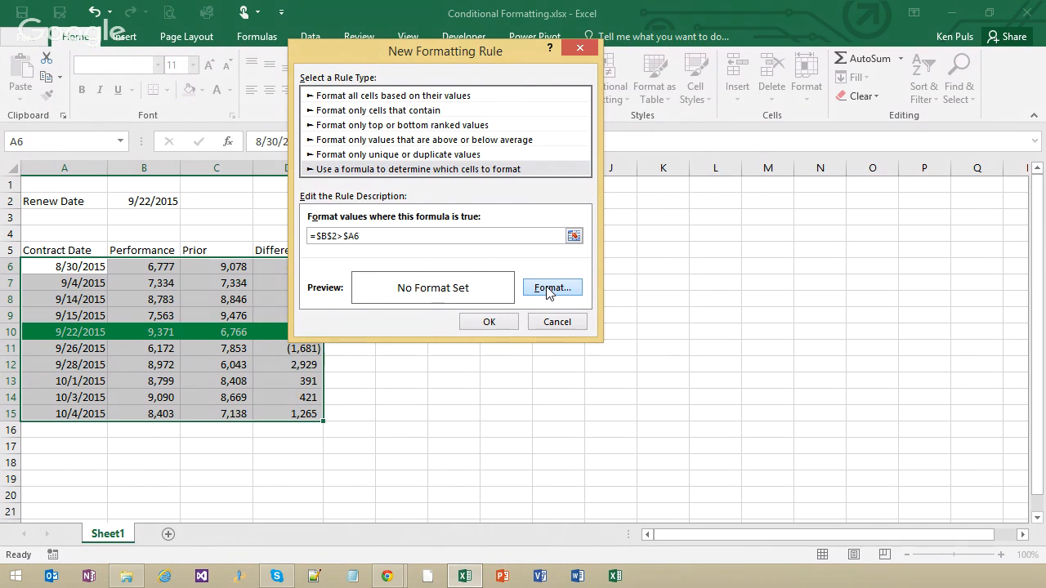
left_click(448, 44)
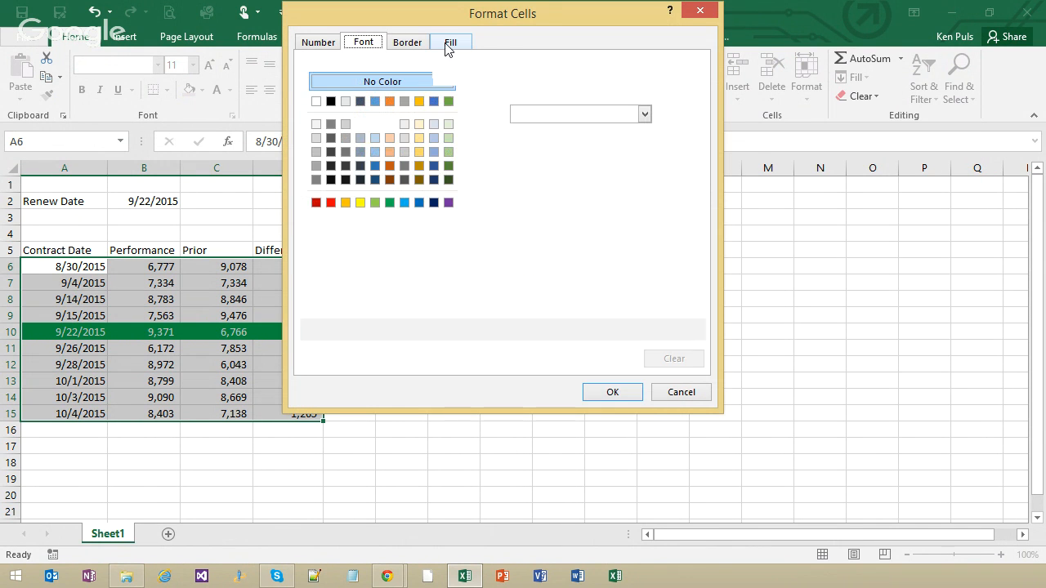
left_click(318, 203)
left_click(368, 45)
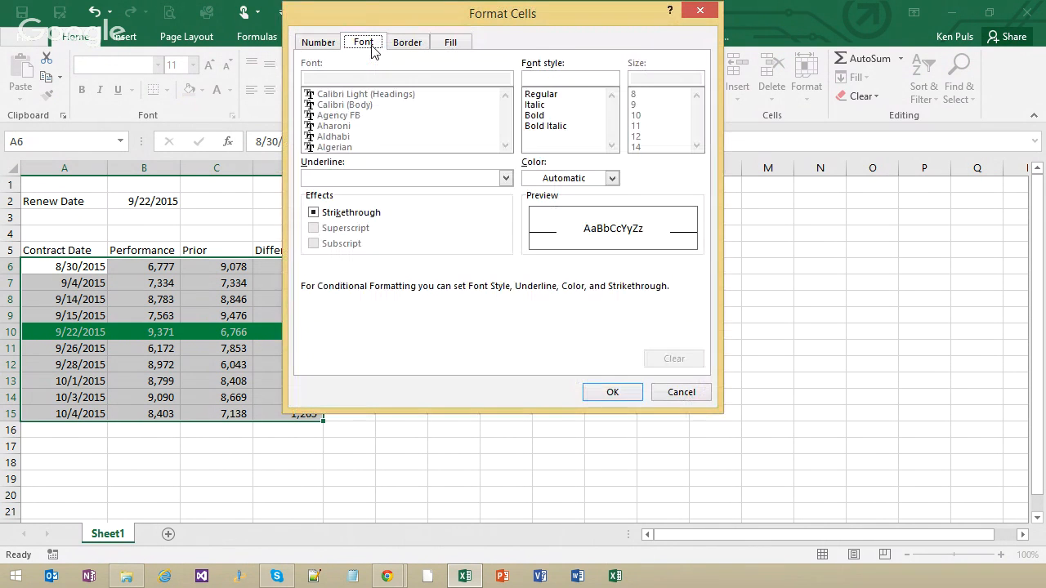
left_click(611, 179)
left_click(533, 235)
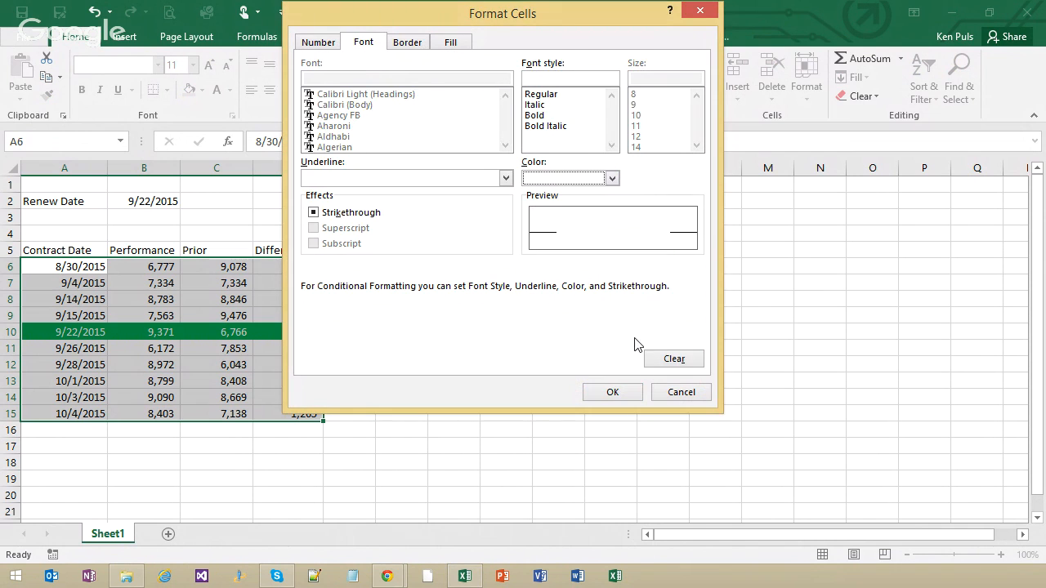
left_click(634, 393)
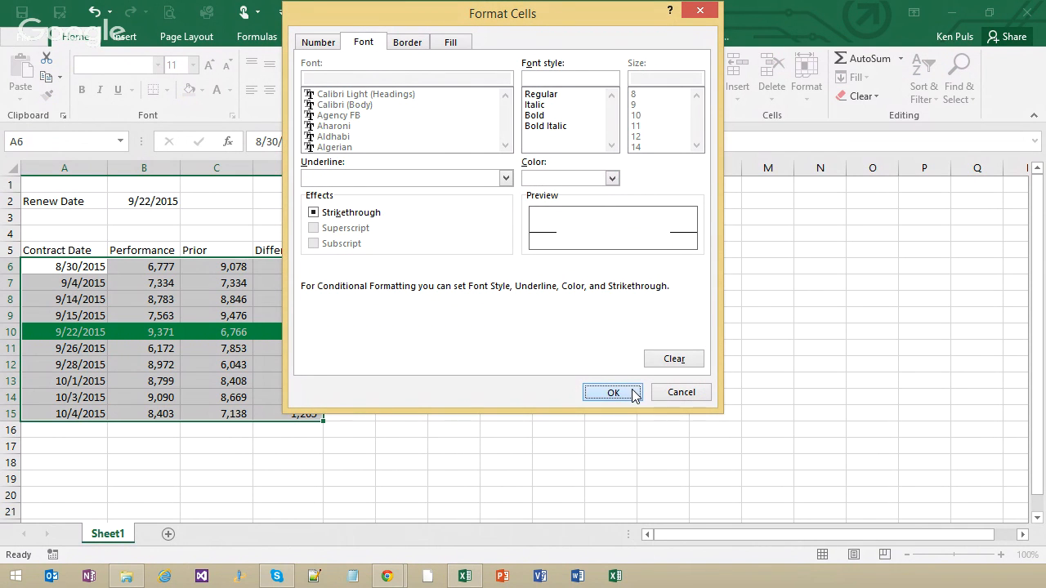
left_click(486, 321)
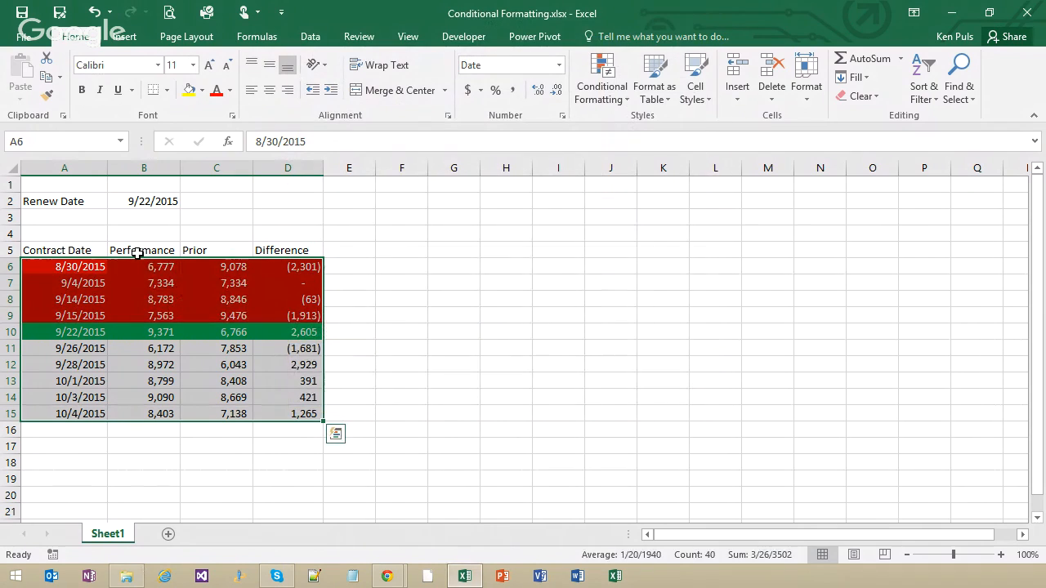
Test both formatting rules by setting the renew date in cell B2 to 9/15 and replacing it with 9/28
left_click(151, 207)
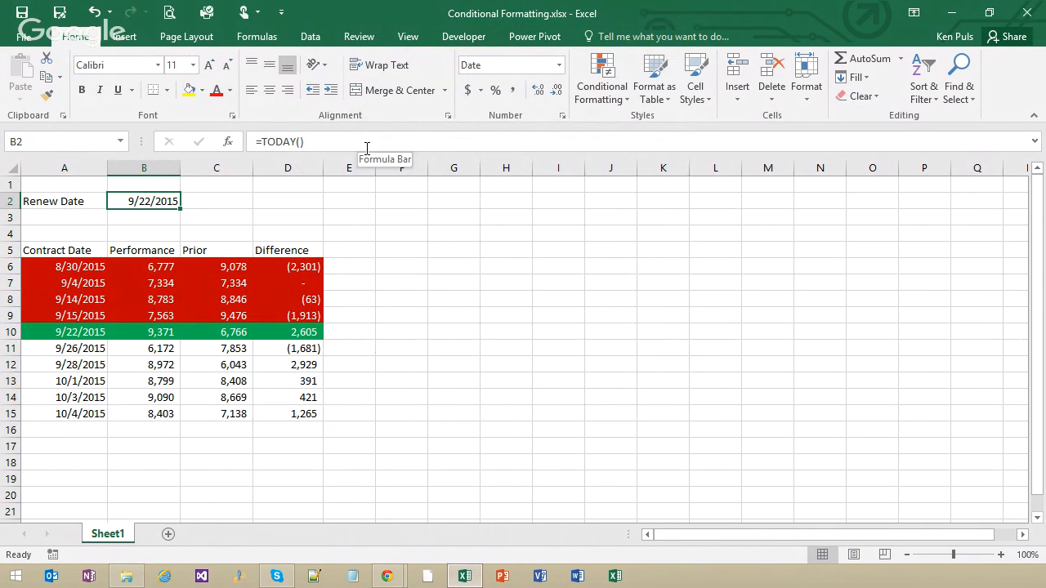
type("9/15")
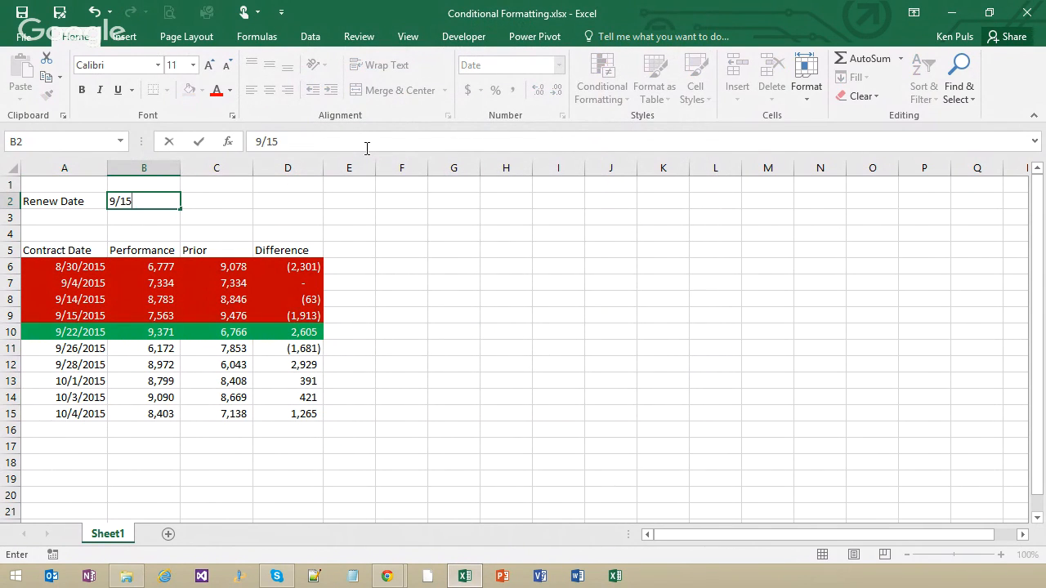
key("Return")
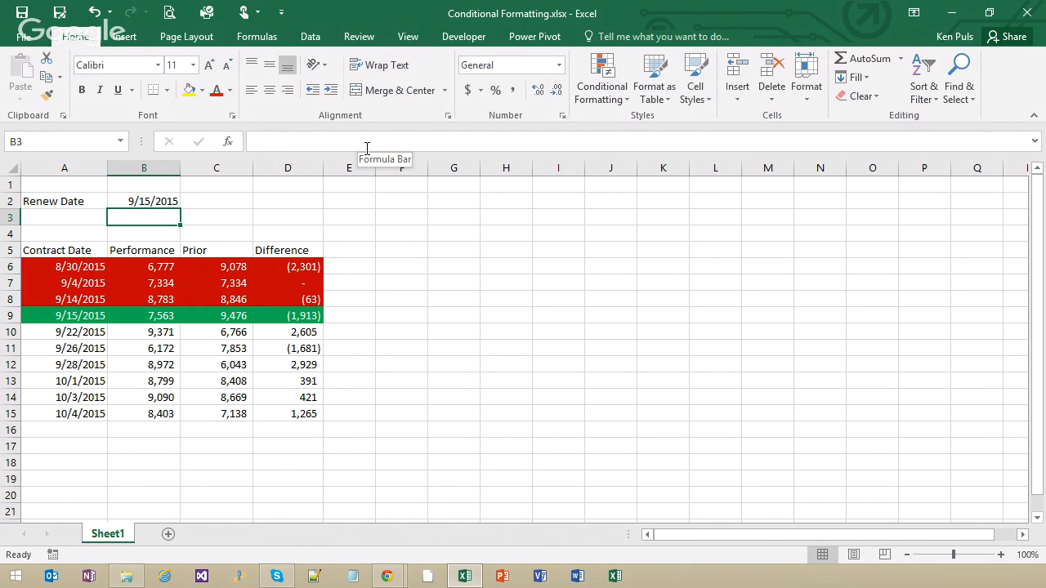
key("Up")
type("9/28")
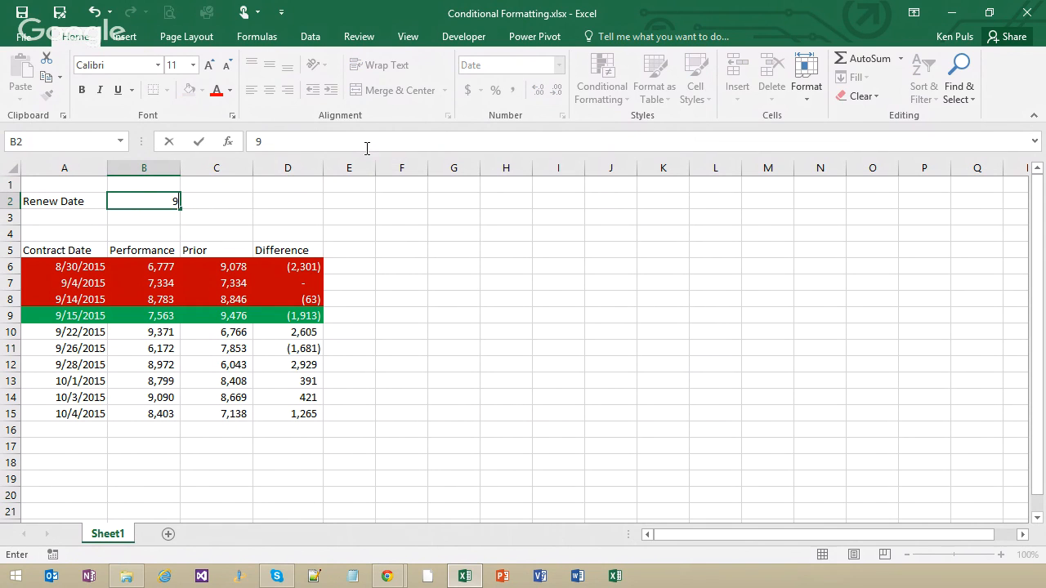
key("Return")
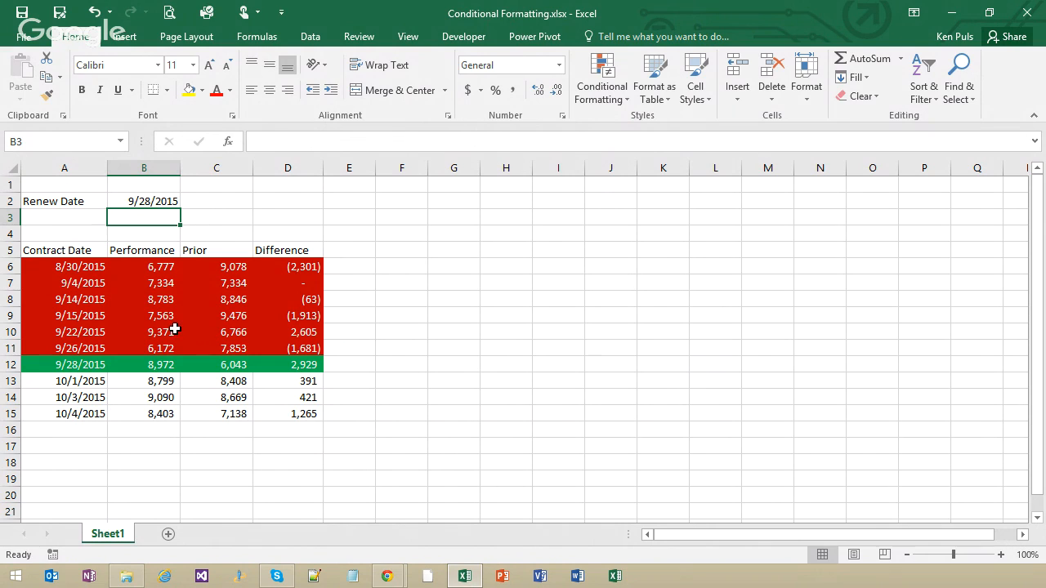
Add a column header named Renewed in cell E5, beside the Difference header
left_click(357, 271)
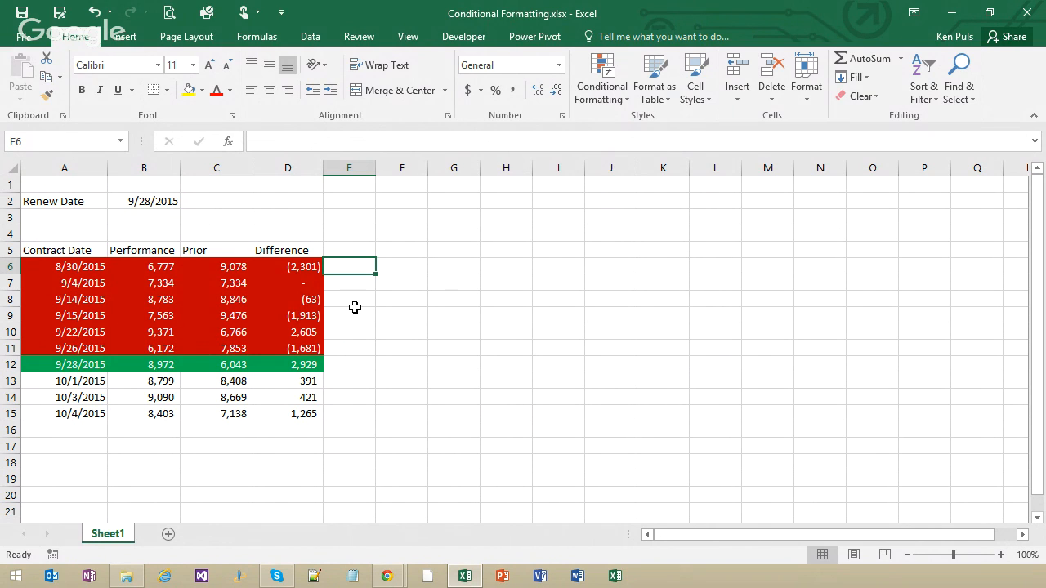
left_click(349, 250)
type("Renew")
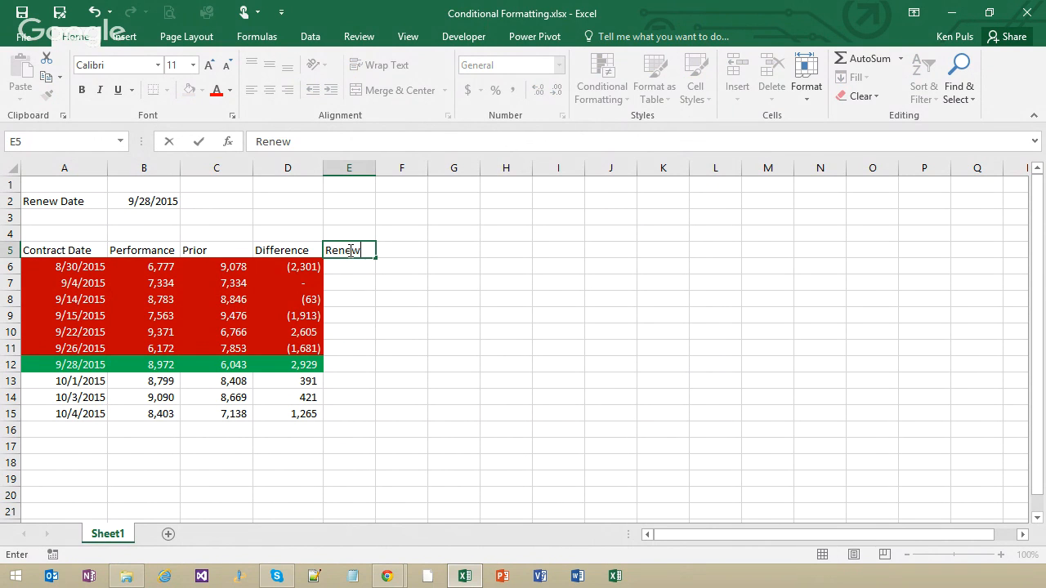
type("ed")
key("Return")
Enter Yes in cell E6 and fill it down the Renewed column through E10
type("Y")
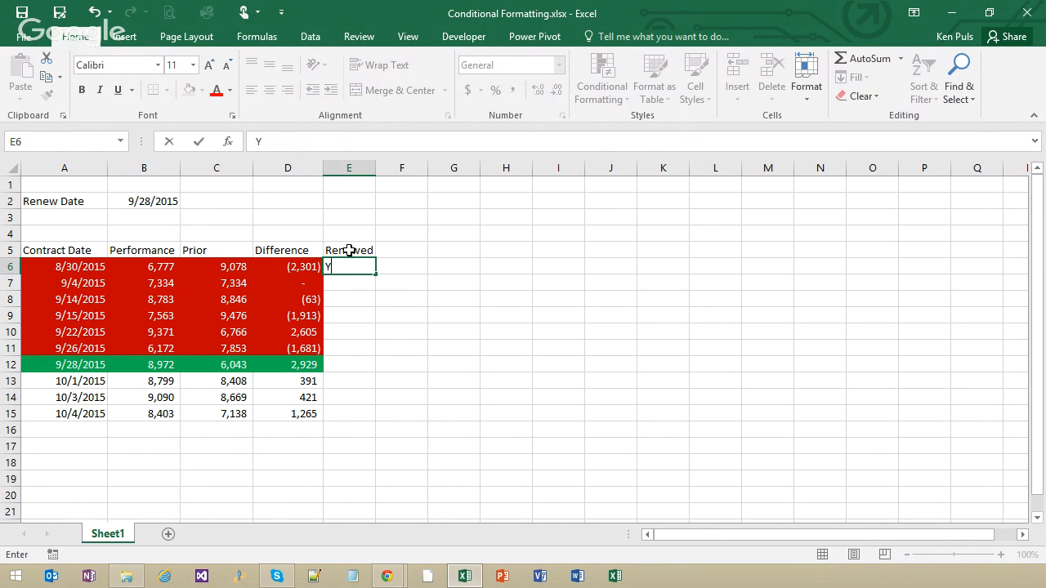
type("es")
key("Return")
left_click(368, 268)
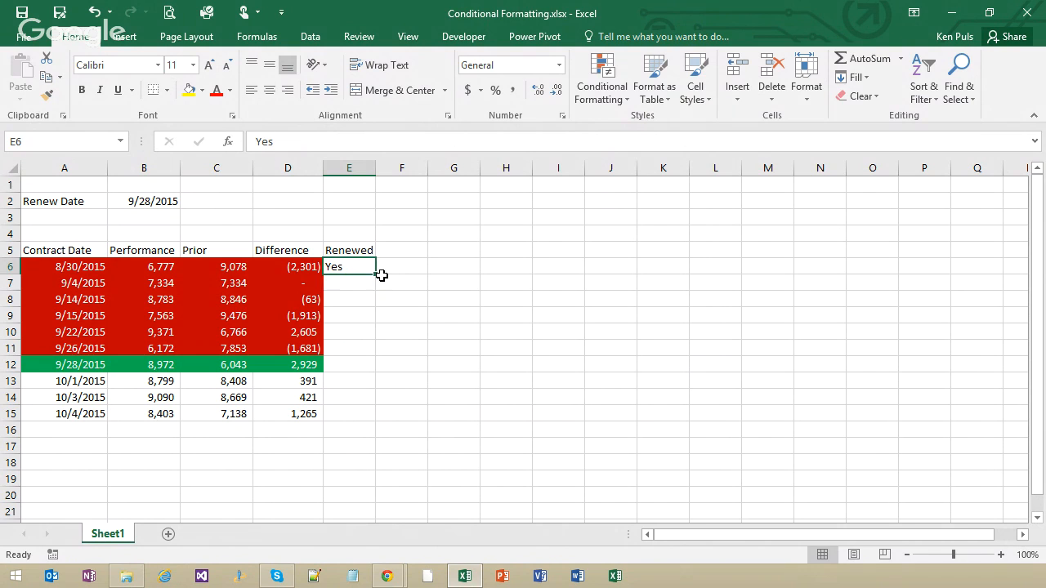
left_click_drag(378, 274, 359, 337)
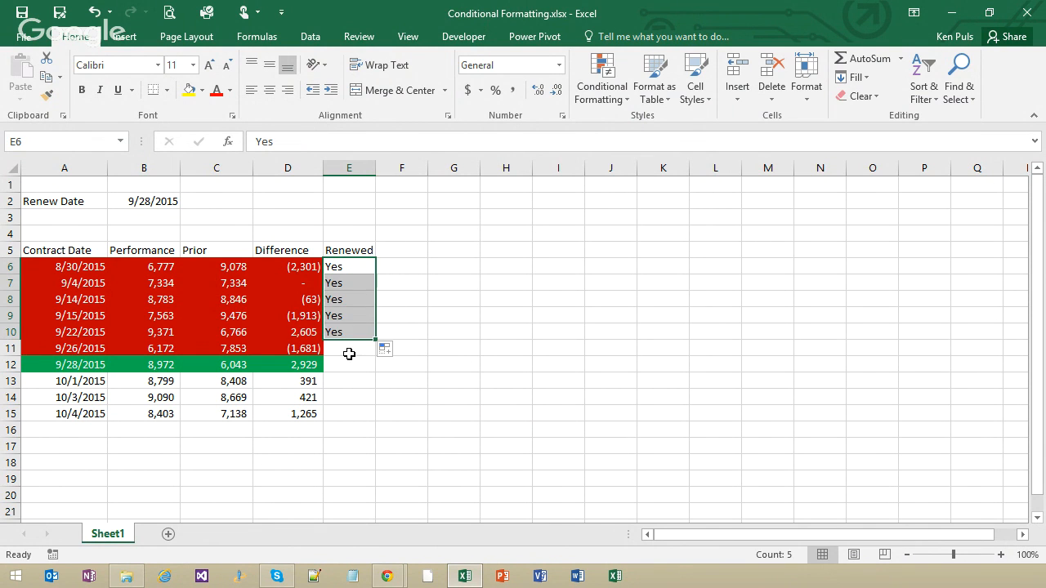
Enter No in cell E11 and fill the remaining Renewed cells E12:E15 with NO
left_click(363, 343)
type("No")
key("Return")
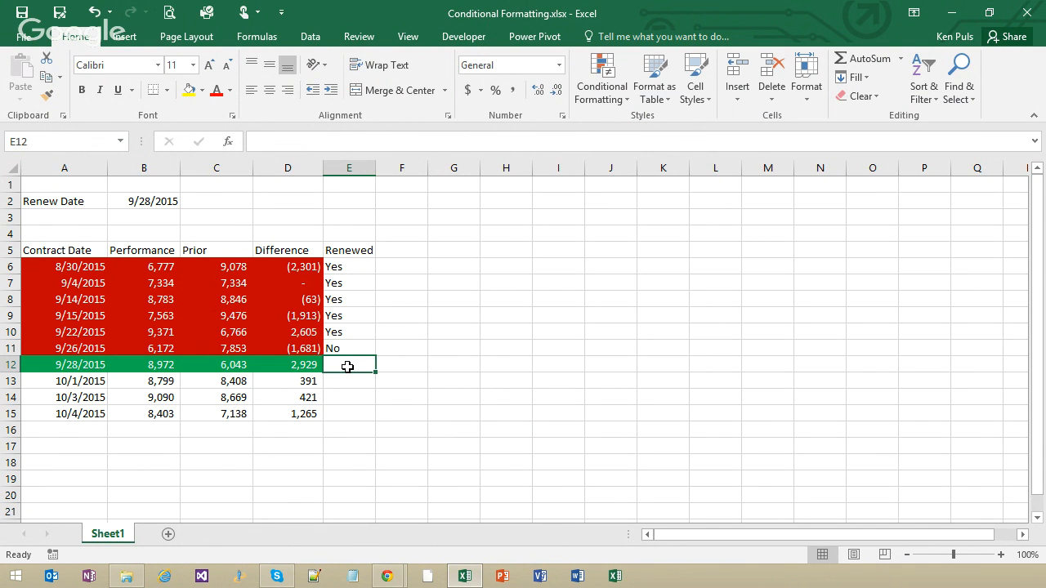
left_click_drag(346, 364, 340, 414)
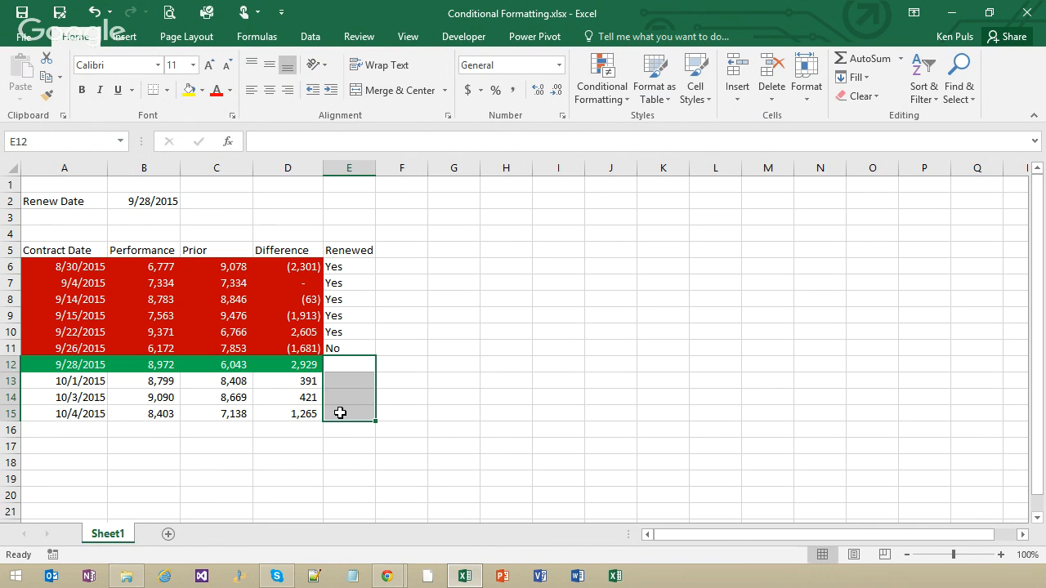
type("NO")
key("ctrl+Return")
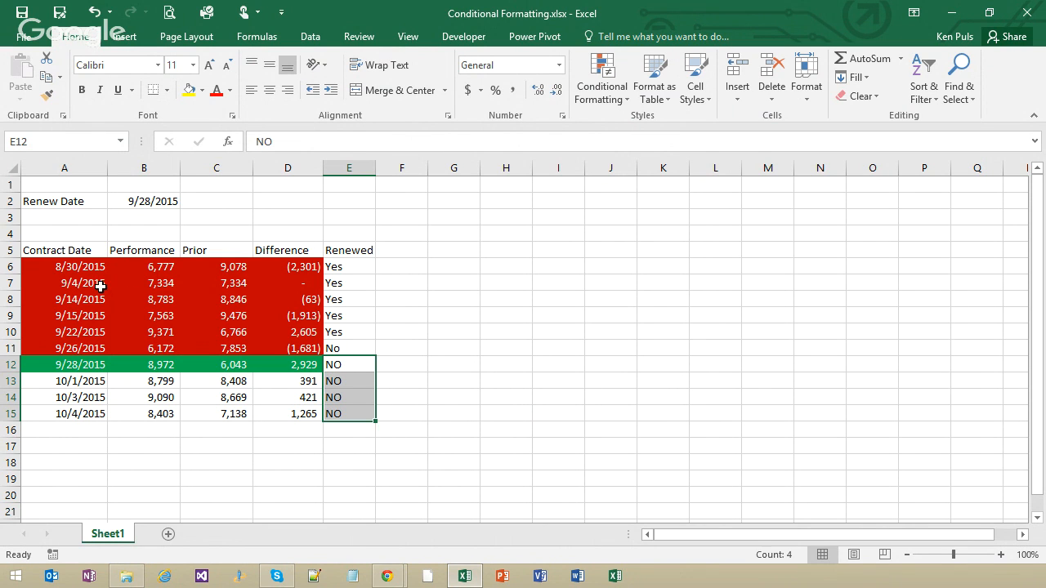
Edit the red conditional formatting rule's formula to =AND($B$2>$A6,$E6="No") and apply the change
left_click(82, 270)
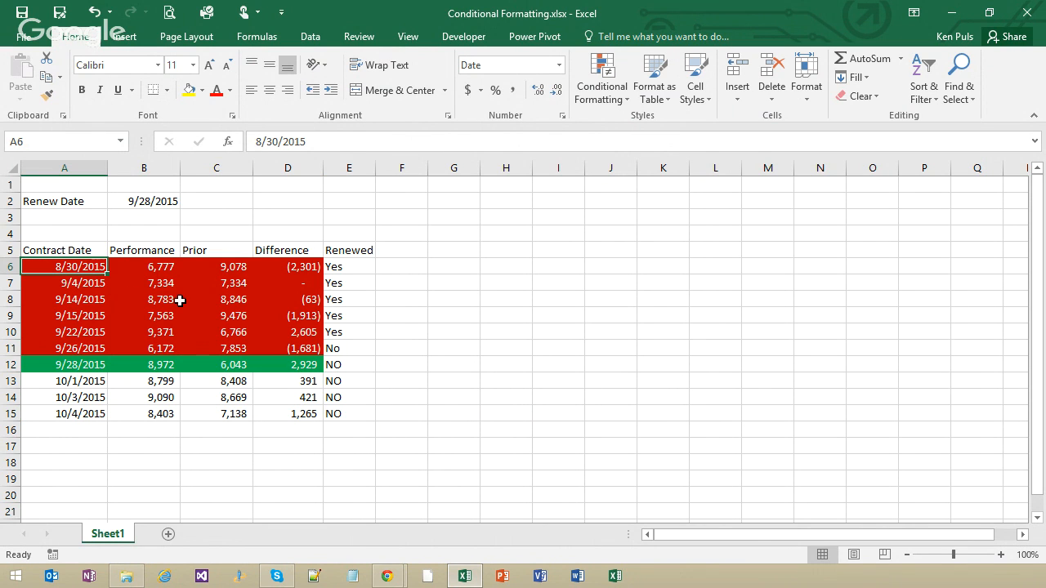
left_click(621, 100)
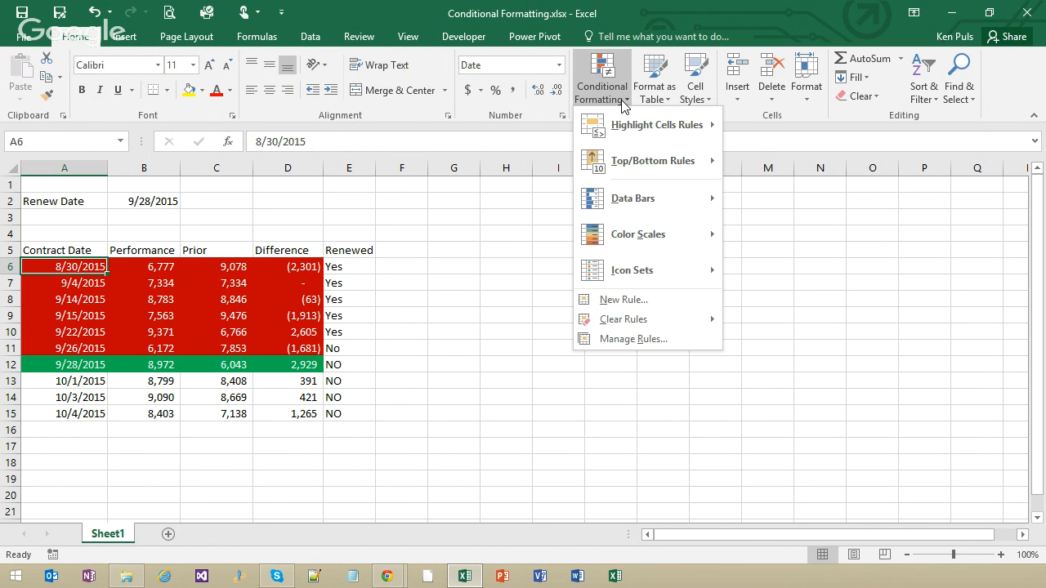
left_click(654, 339)
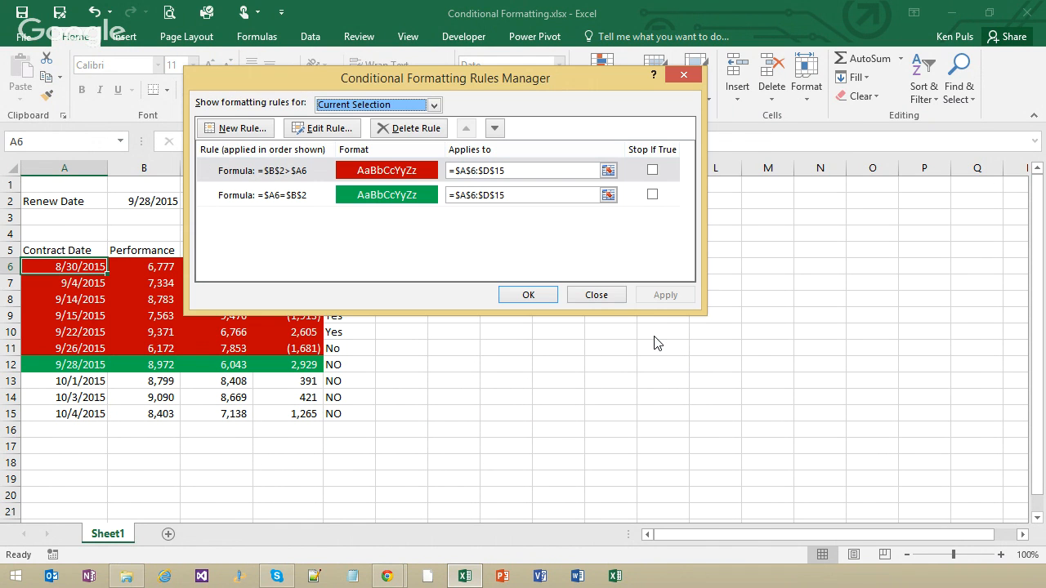
left_click(300, 175)
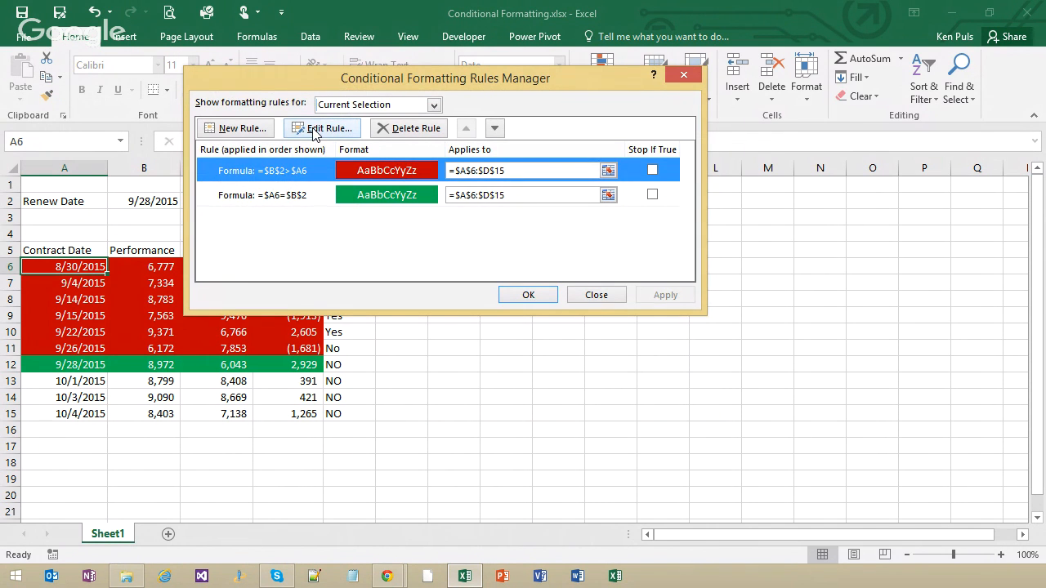
left_click(315, 131)
left_click(316, 236)
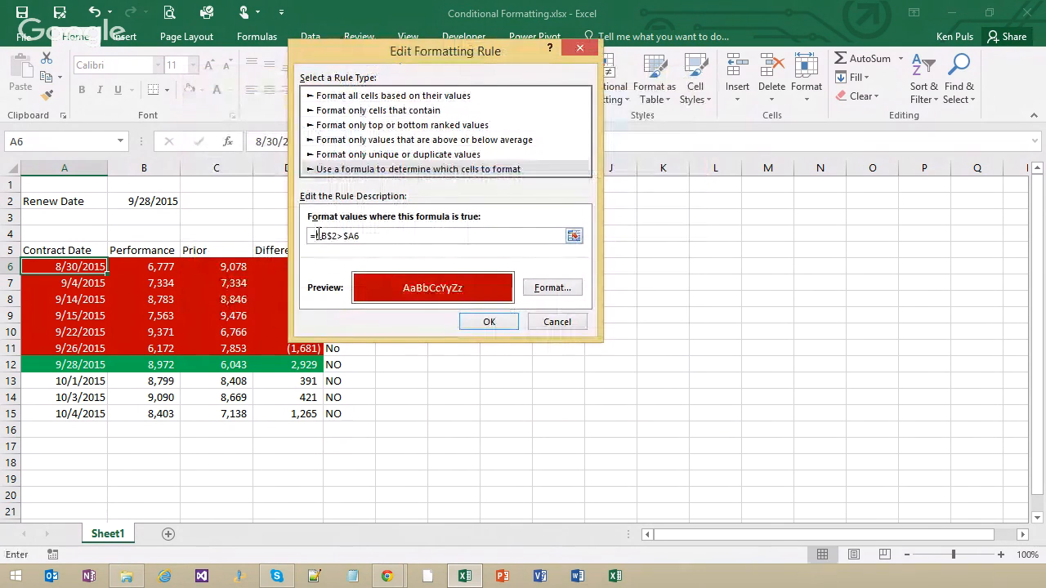
left_click_drag(485, 52, 578, 61)
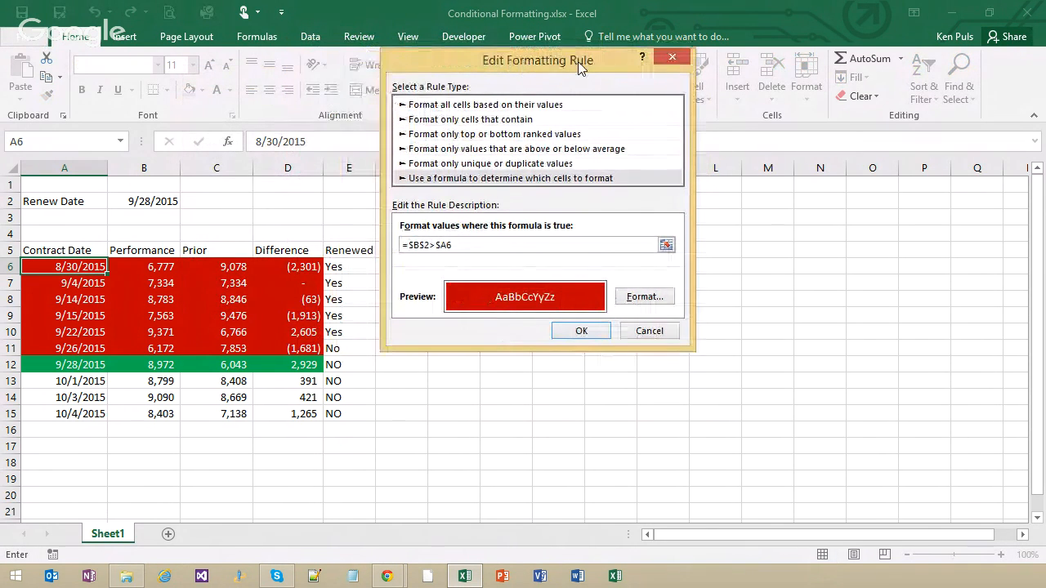
type("AND(")
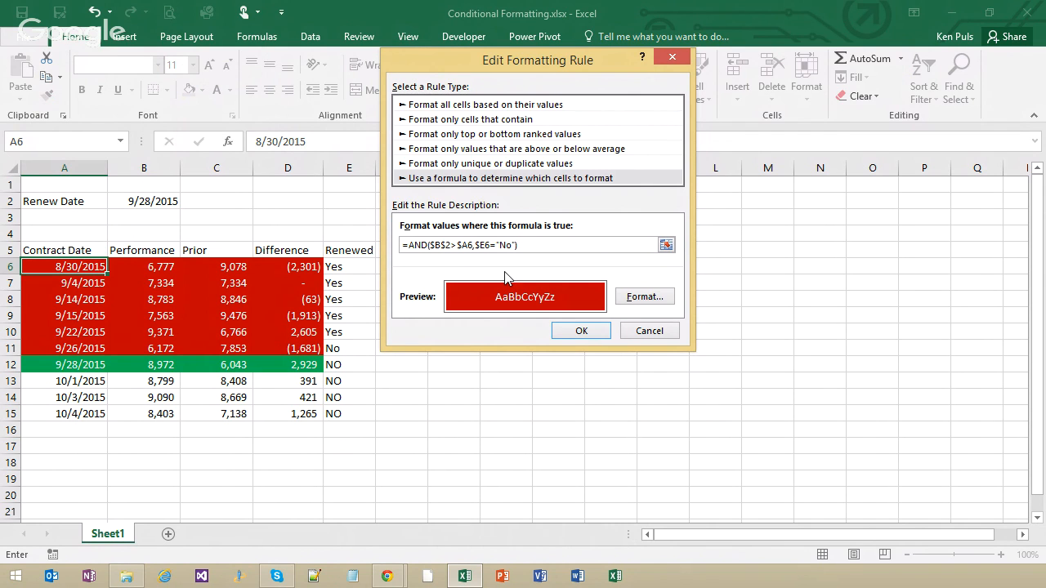
left_click(574, 335)
left_click(654, 297)
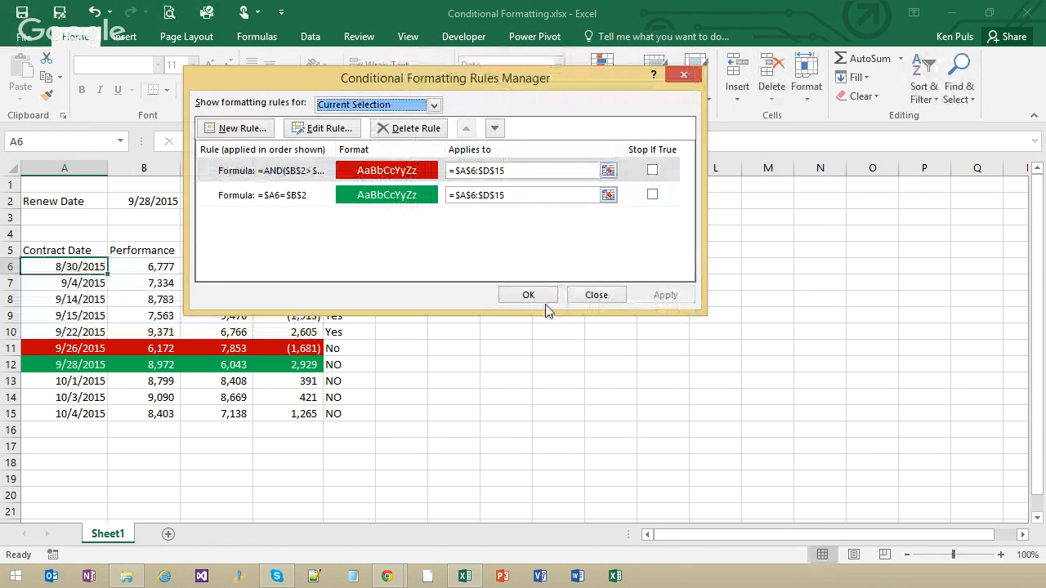
left_click(545, 299)
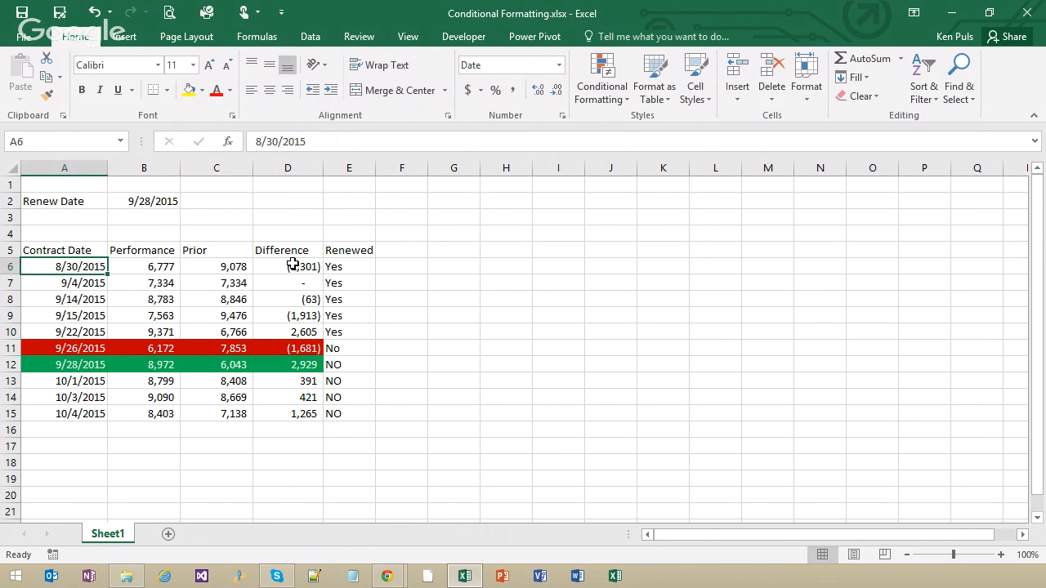
Apply the uncircled three-symbol icon set (check, exclamation mark, cross) to the Difference values in D6:D15
left_click_drag(293, 268, 304, 417)
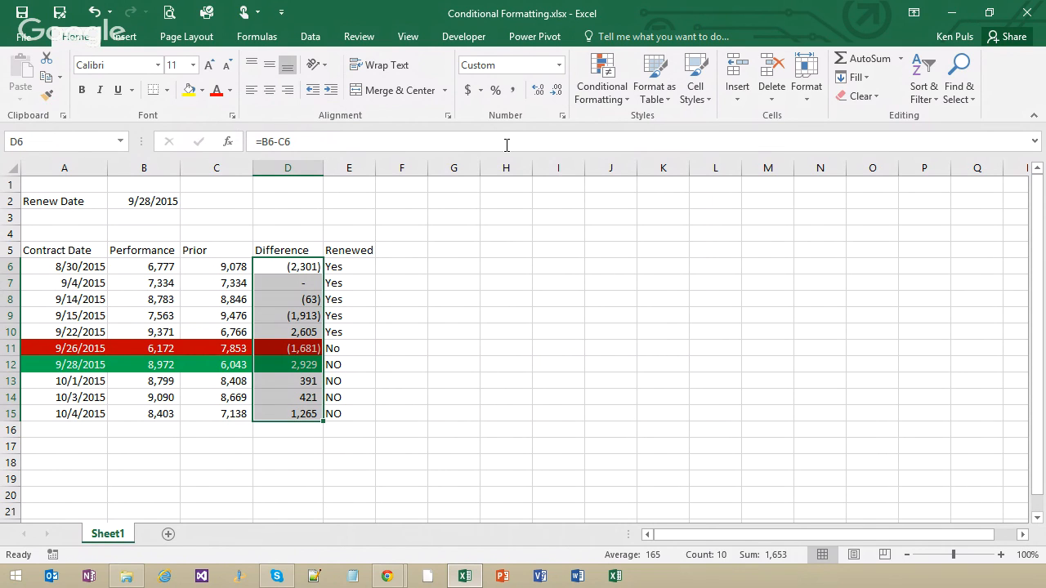
left_click(615, 106)
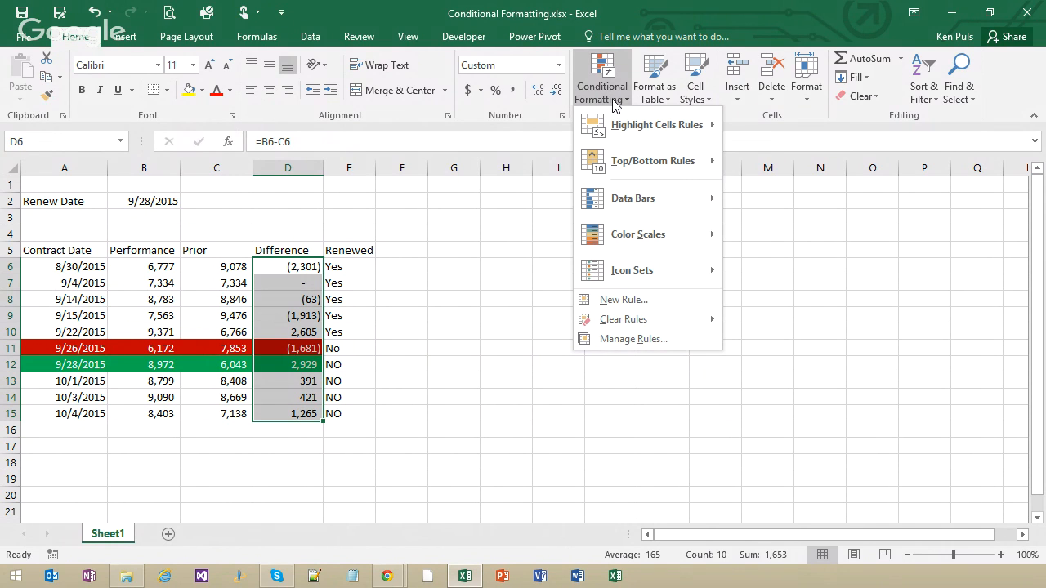
mouse_move(637, 279)
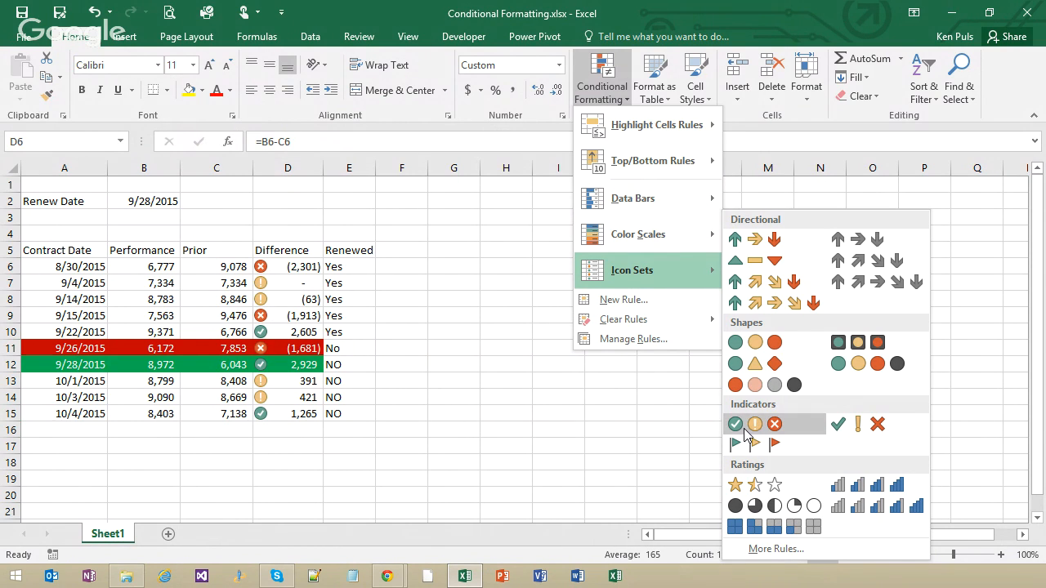
left_click(850, 435)
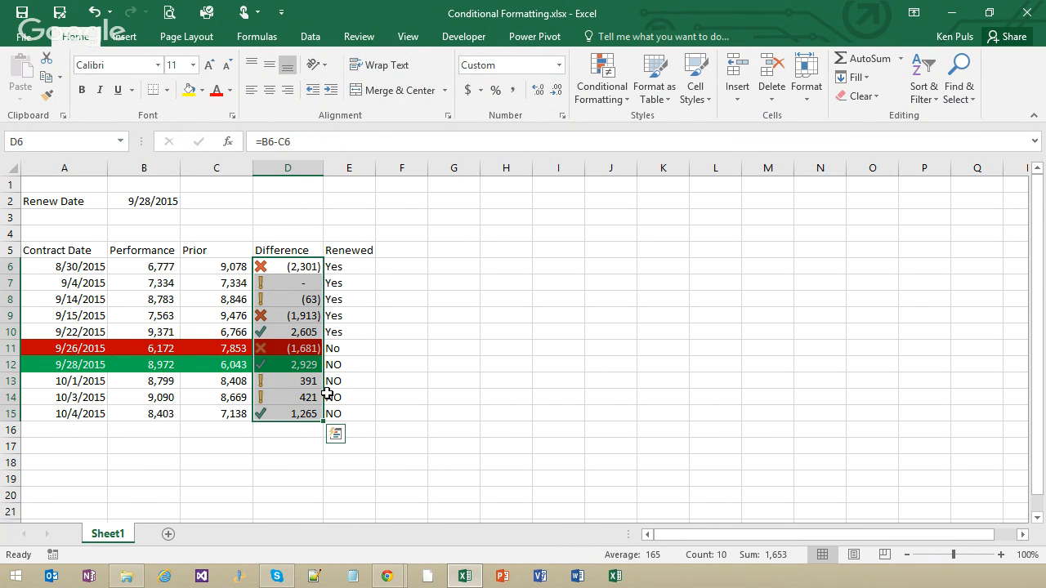
left_click(396, 349)
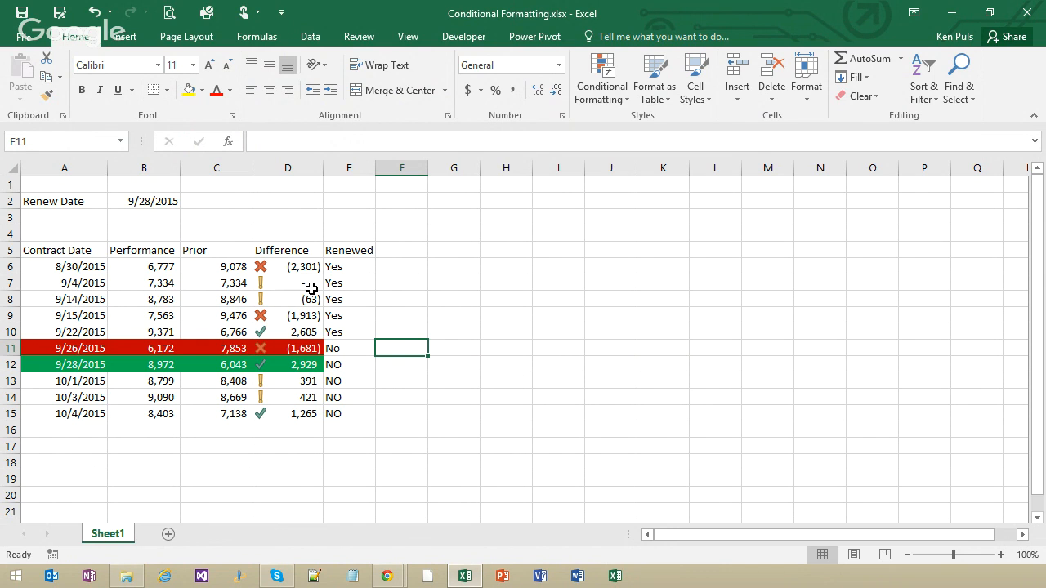
left_click(612, 100)
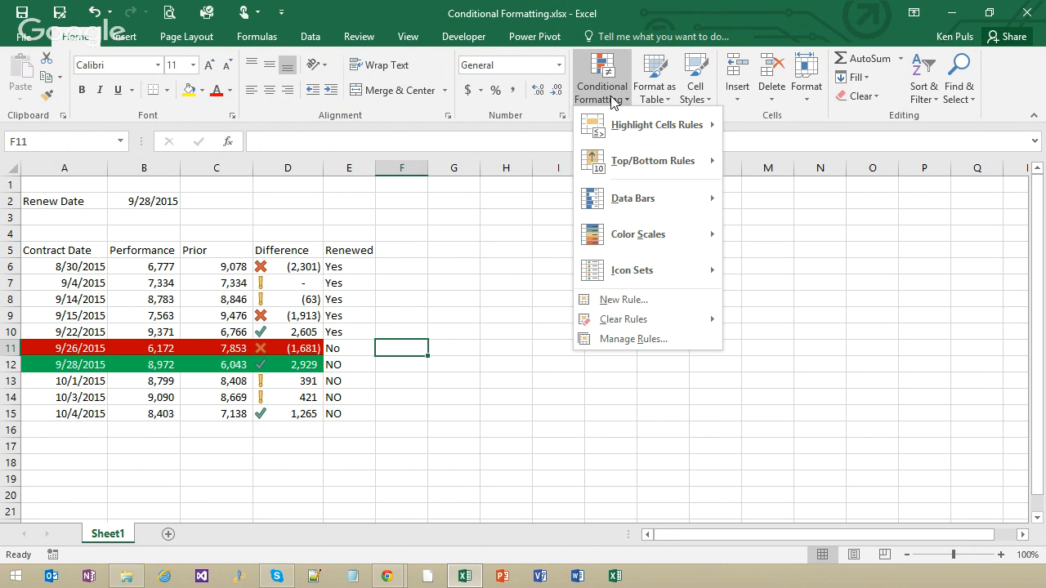
left_click(654, 348)
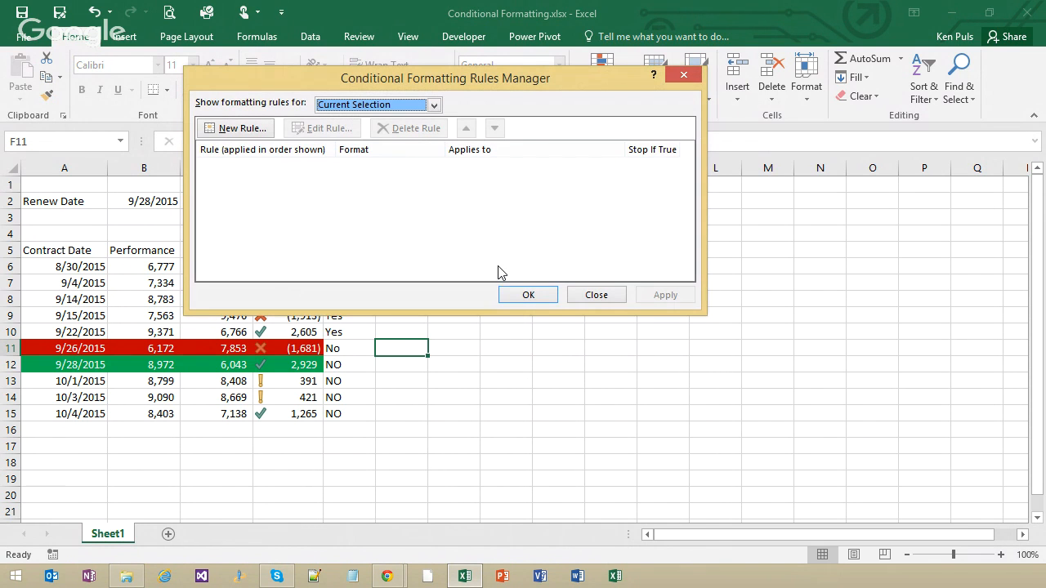
left_click(684, 74)
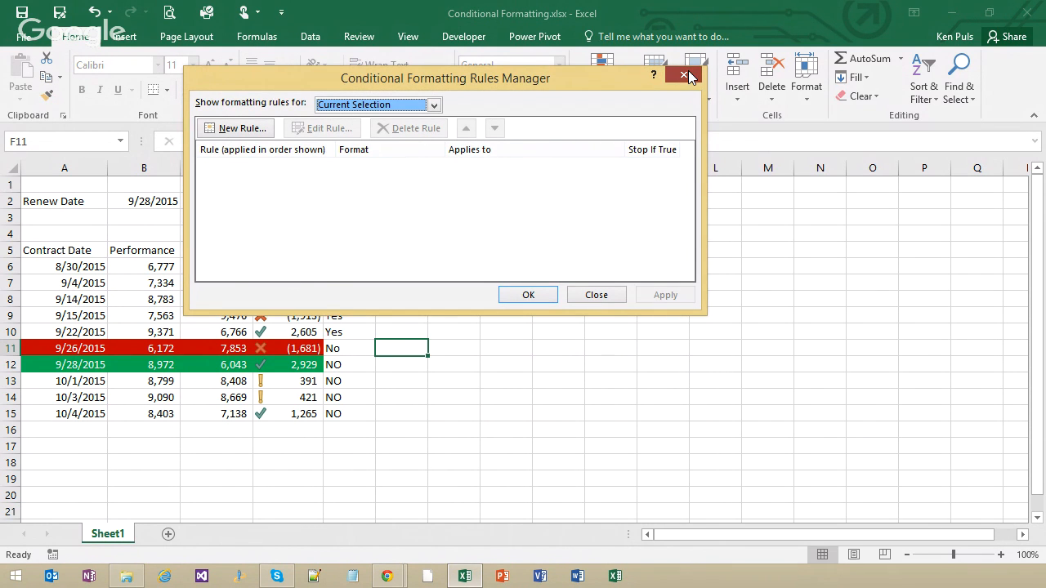
Edit the Difference column's icon set rule so both icon thresholds use the Number type with a value of 0
left_click(306, 288)
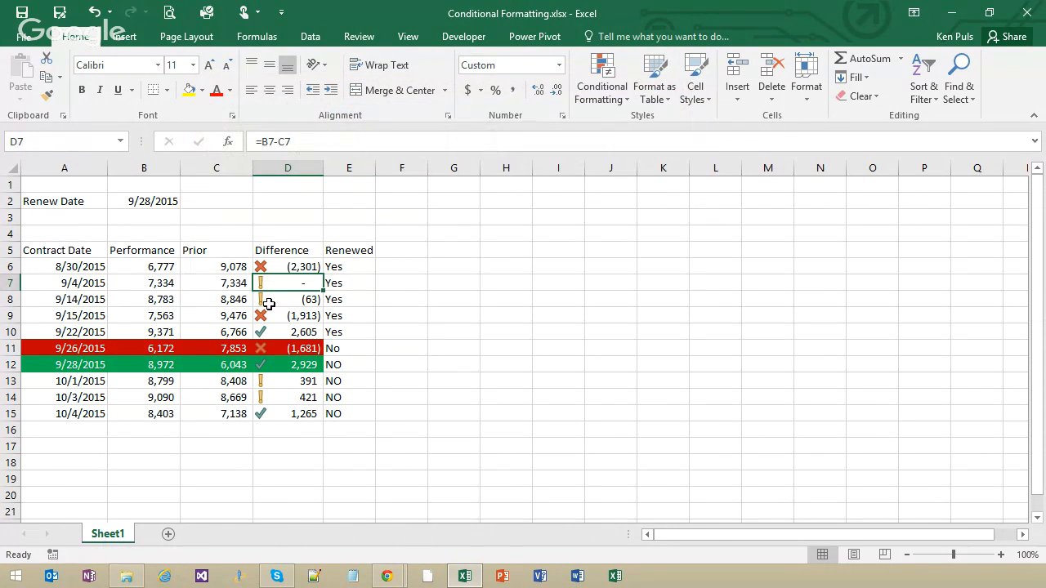
left_click(608, 96)
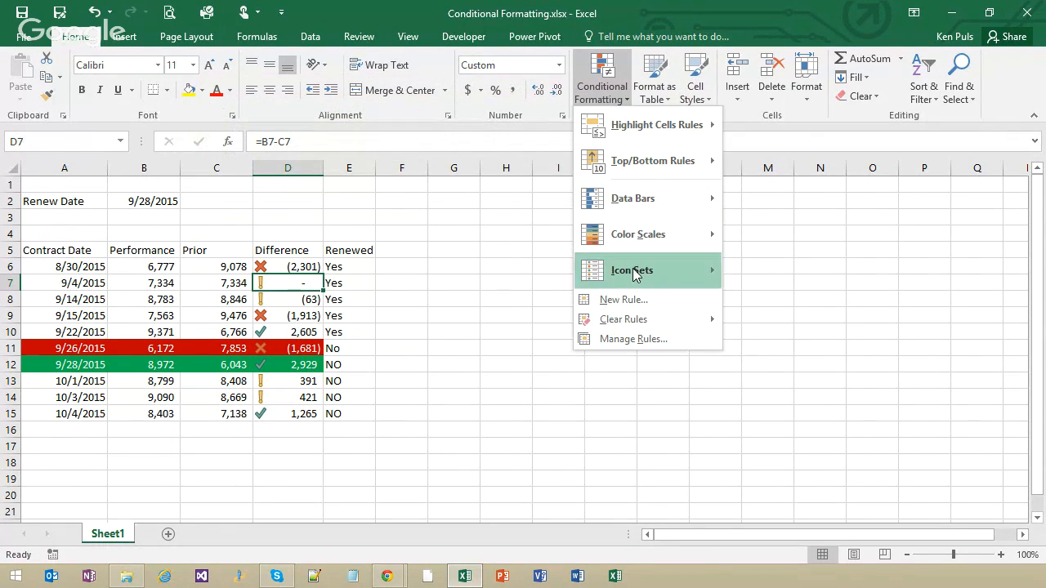
left_click(615, 339)
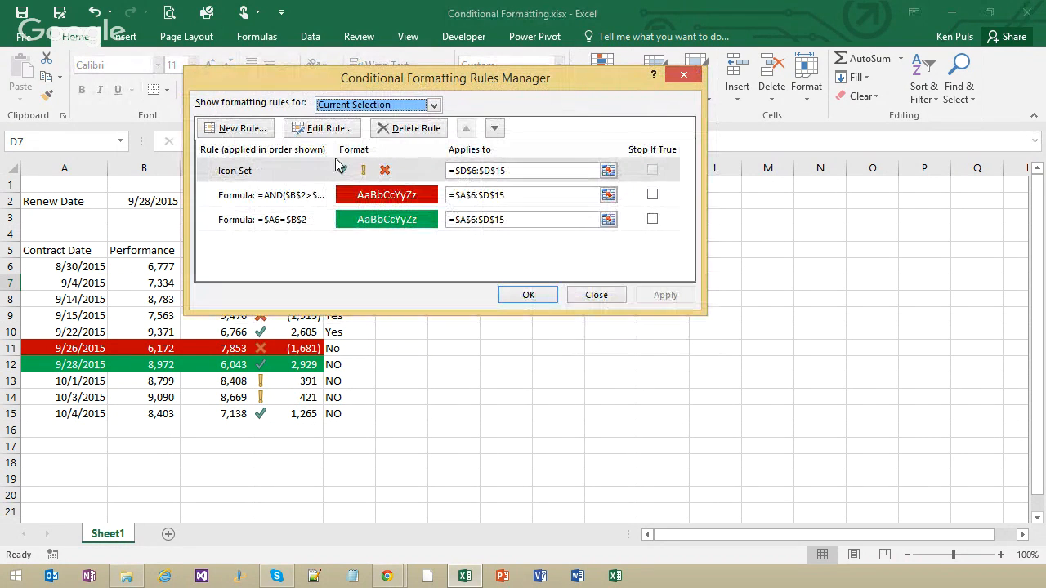
left_click_drag(436, 77, 621, 55)
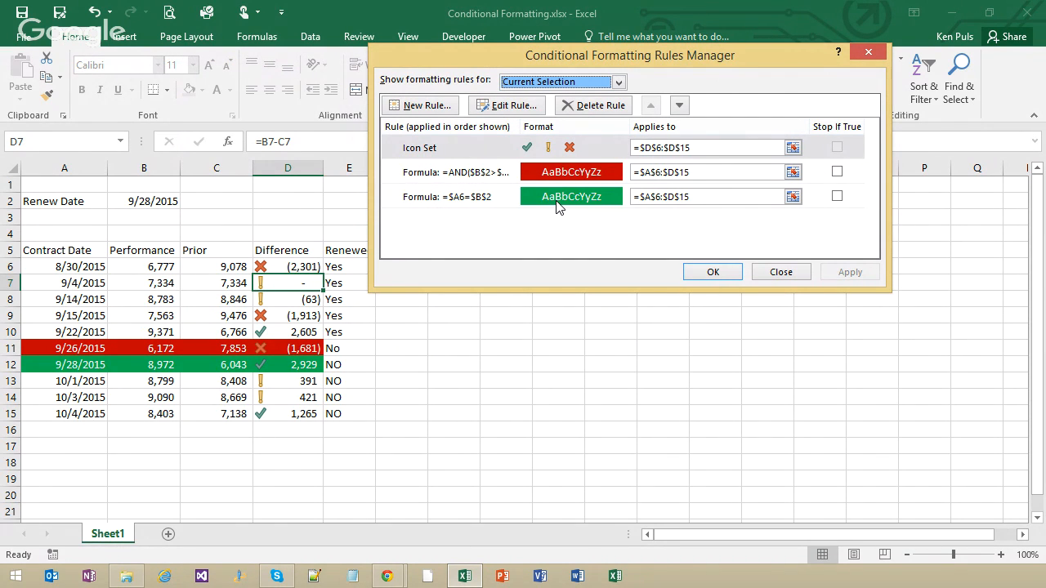
left_click(487, 152)
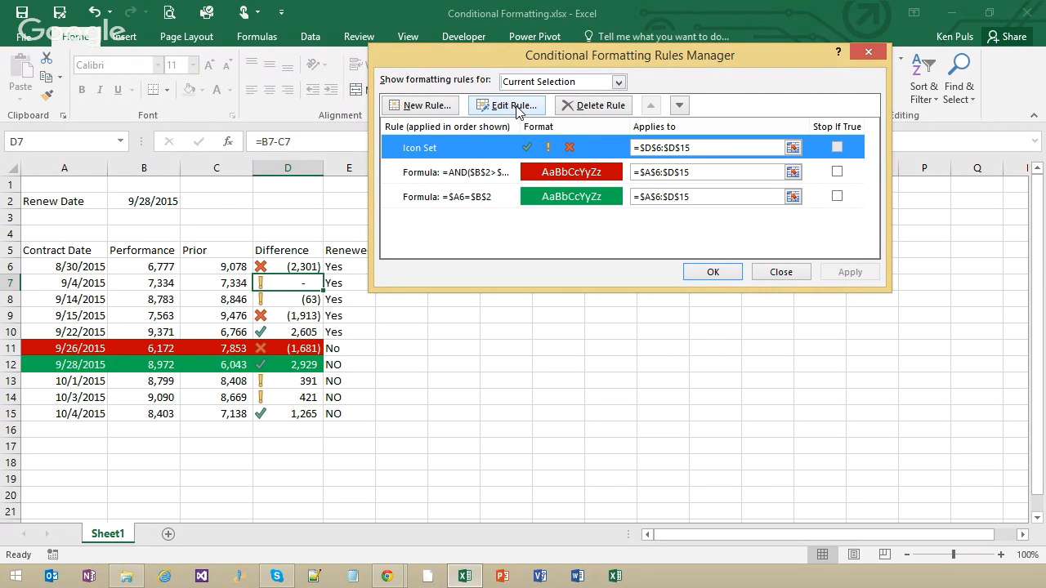
left_click(514, 106)
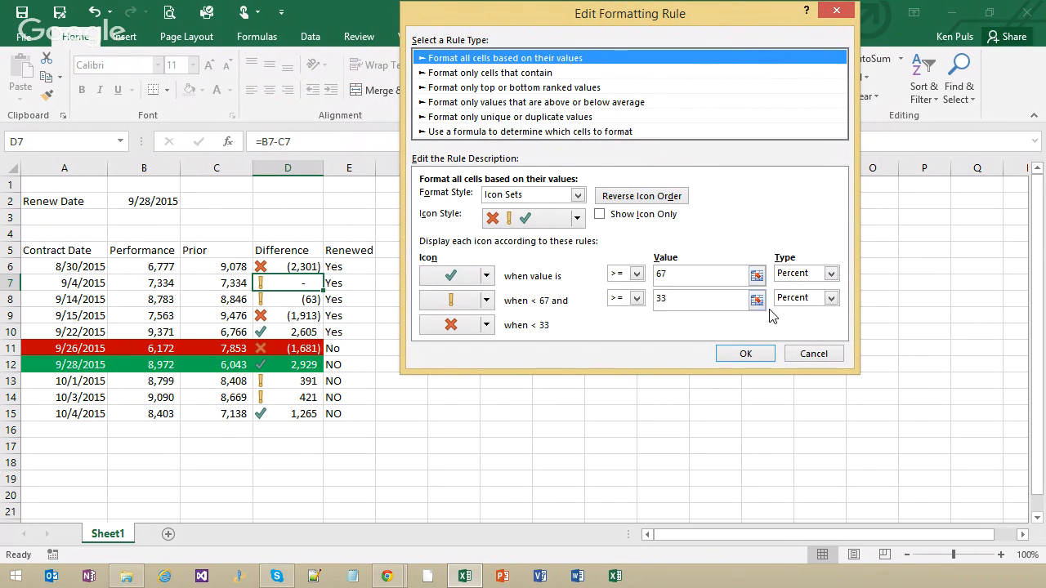
left_click(831, 298)
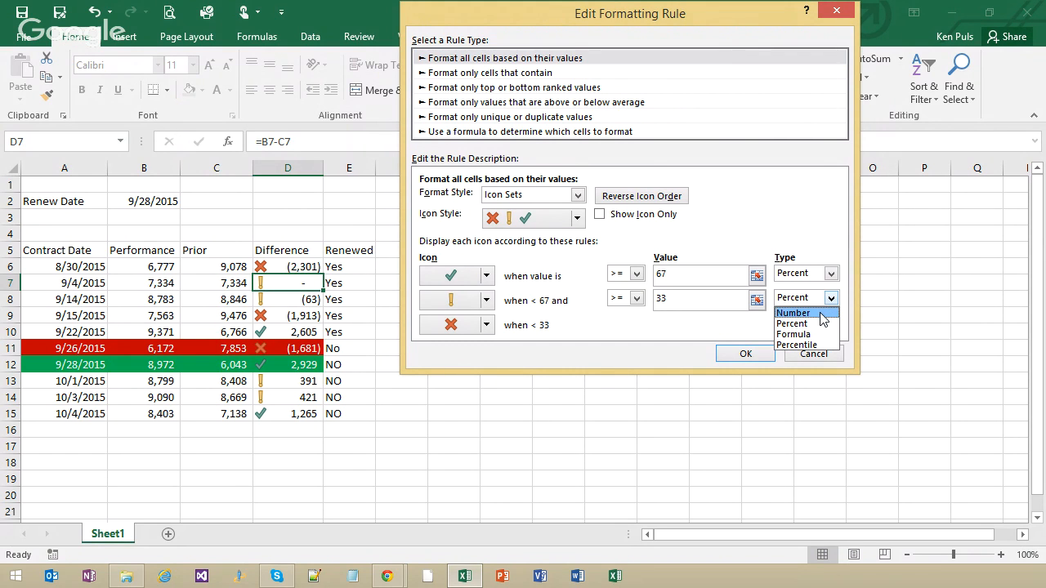
left_click(822, 317)
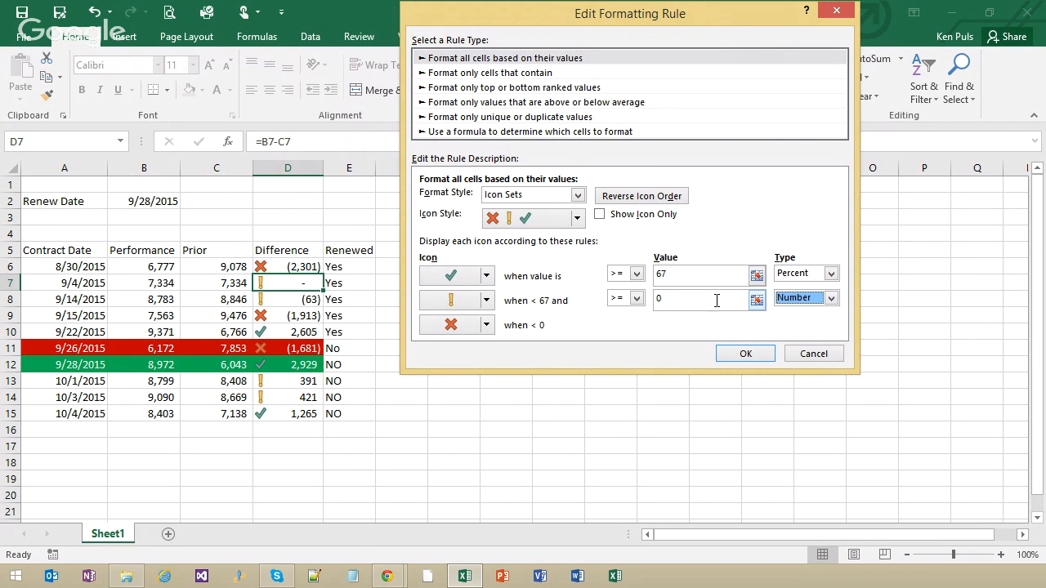
left_click(832, 274)
left_click(820, 289)
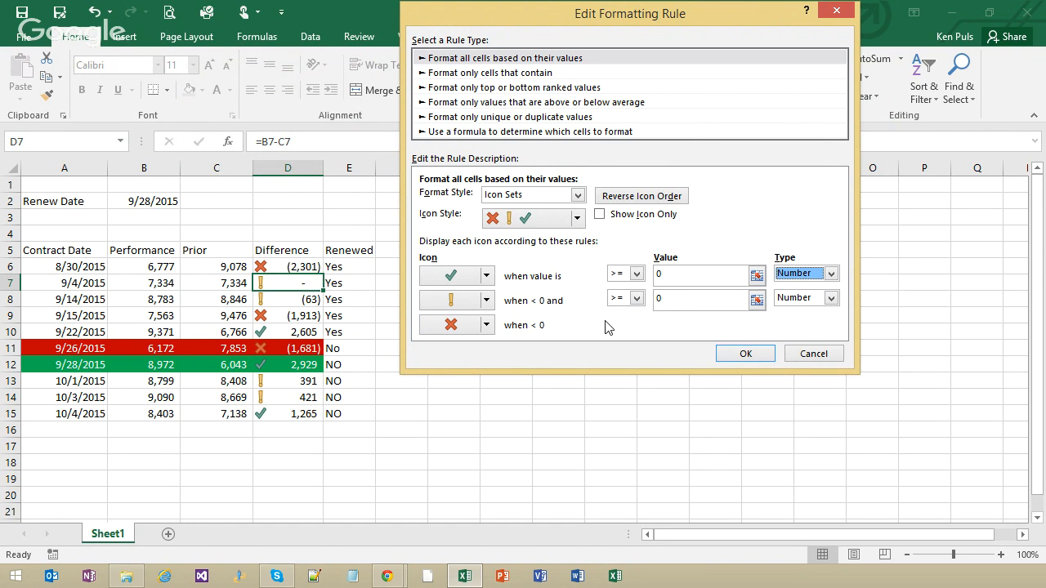
Set the green check icon's comparison operator to > so it applies only to values greater than 0
left_click(636, 298)
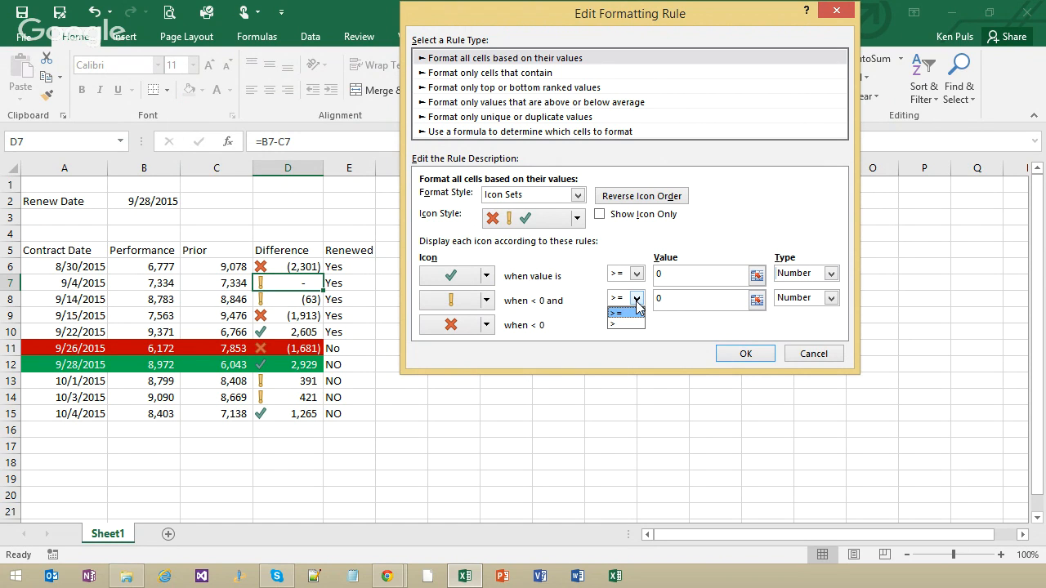
left_click(636, 302)
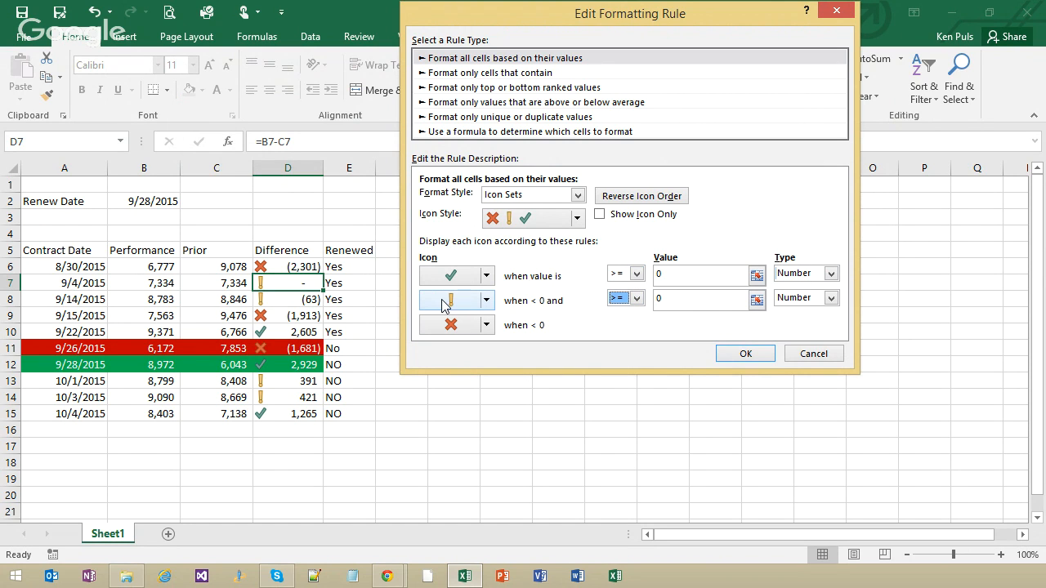
left_click(635, 274)
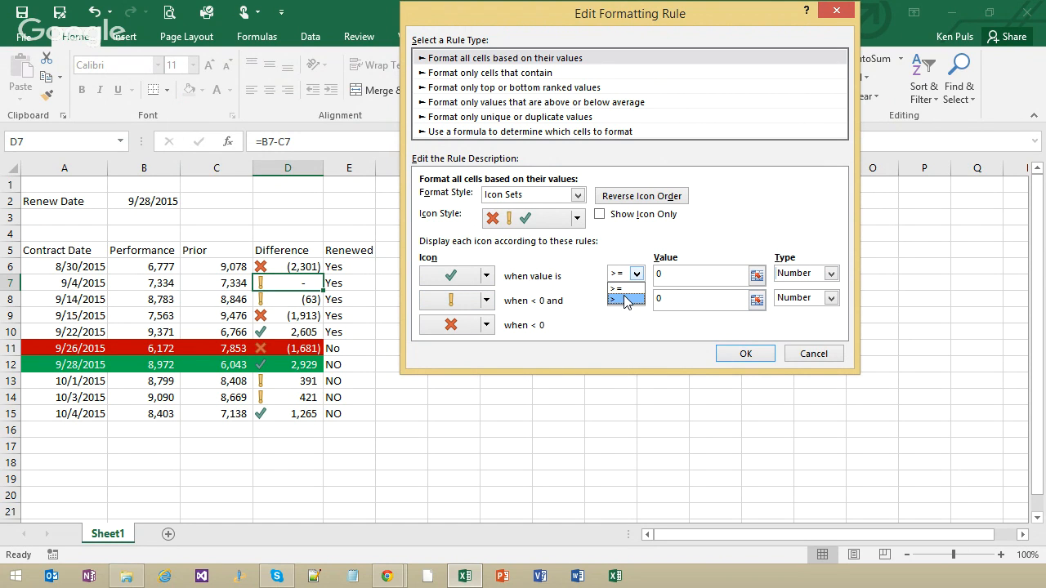
left_click(626, 300)
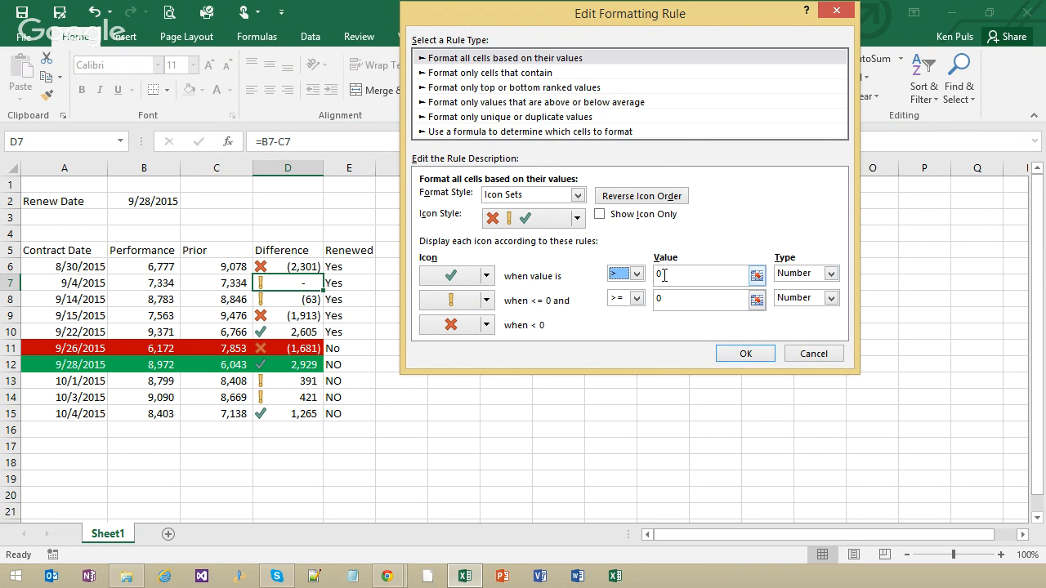
Replace the yellow exclamation icon with No Cell Icon, apply the edited icon set rule and close the rules manager
left_click(489, 301)
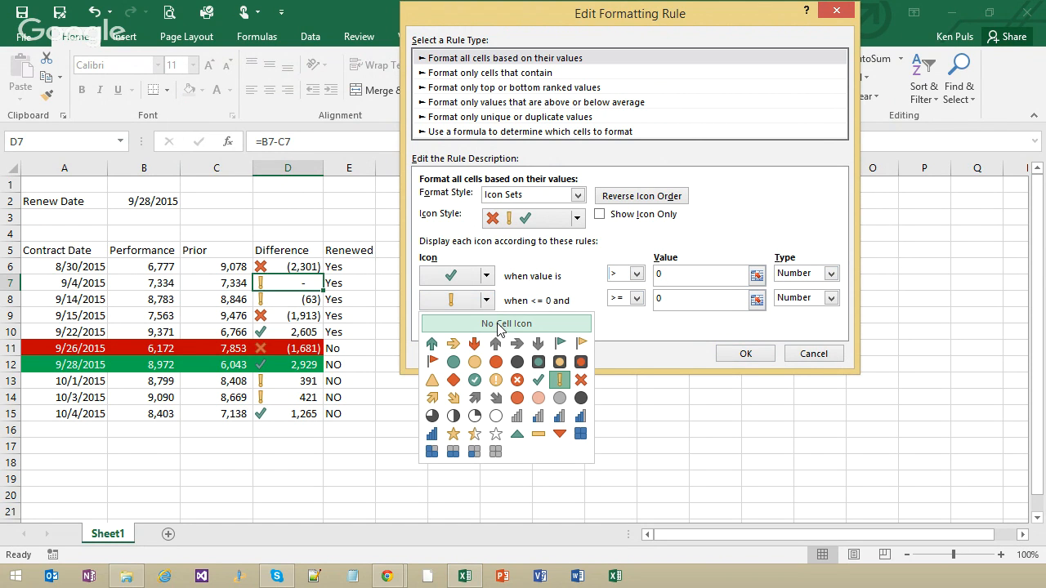
left_click(538, 327)
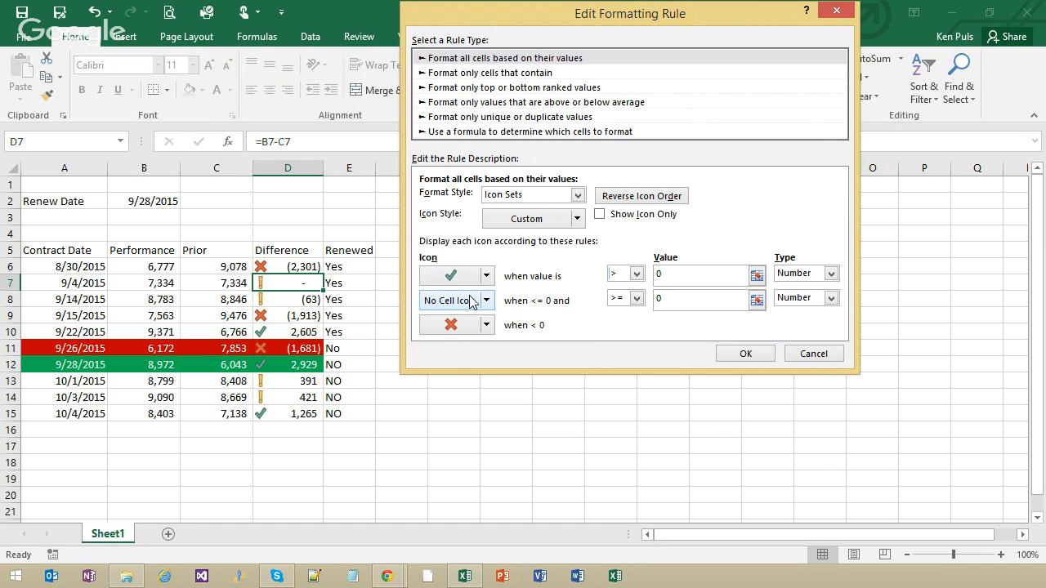
left_click(755, 358)
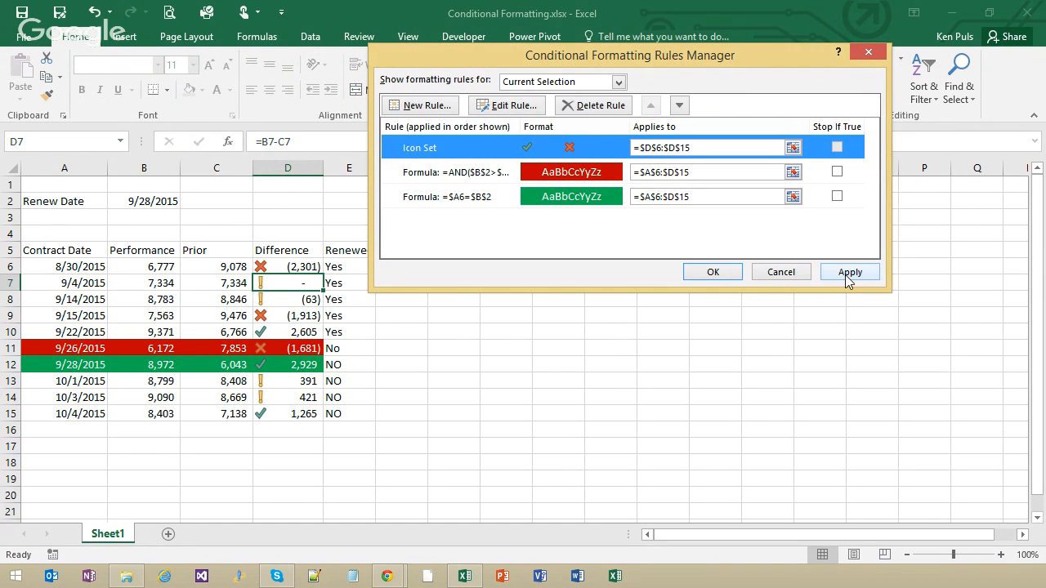
left_click(848, 273)
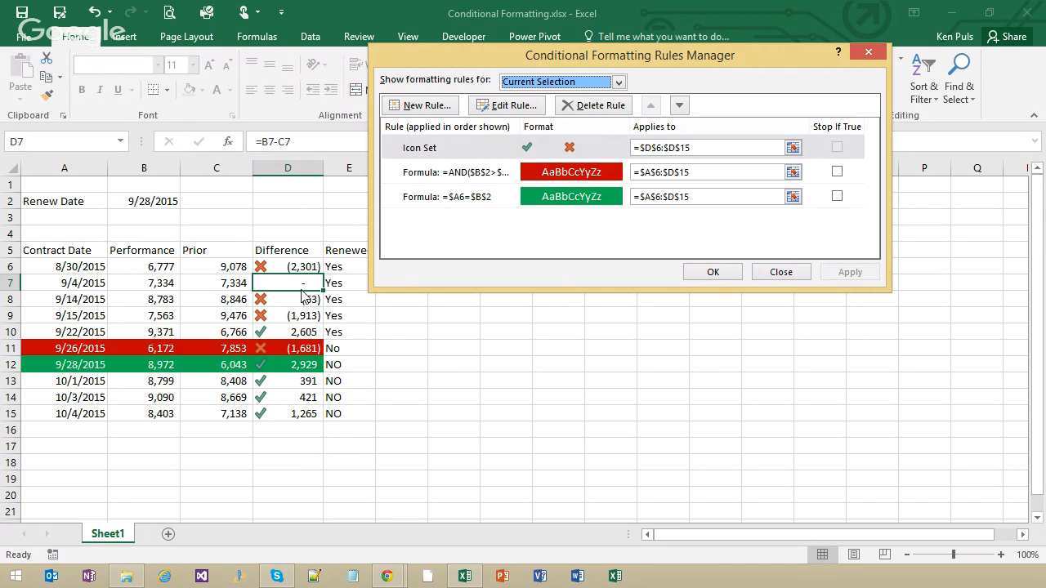
left_click(869, 52)
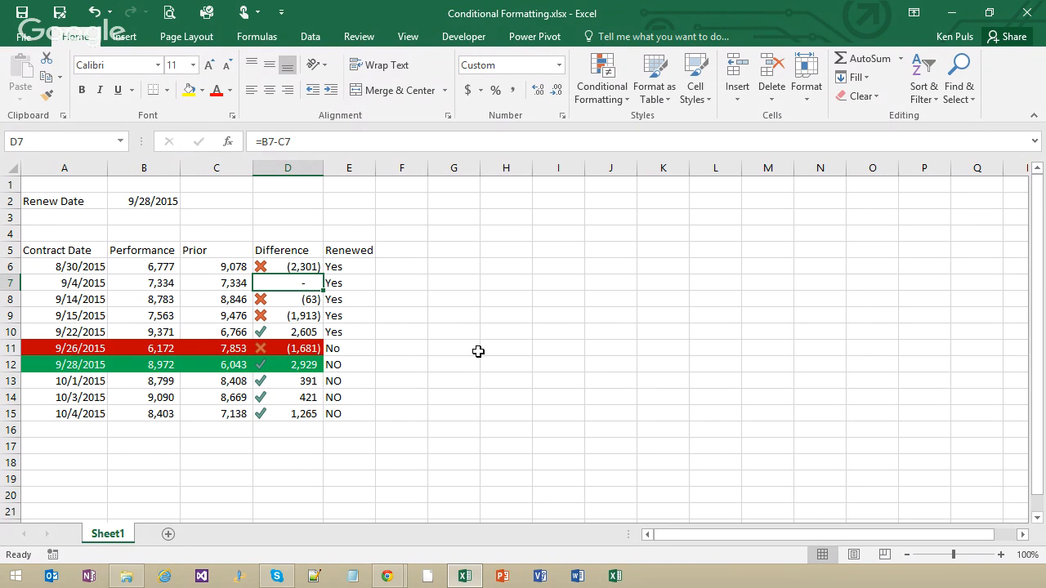
Switch to Internet Explorer, go to the Google home page and dismiss the default-browser page
left_click(172, 581)
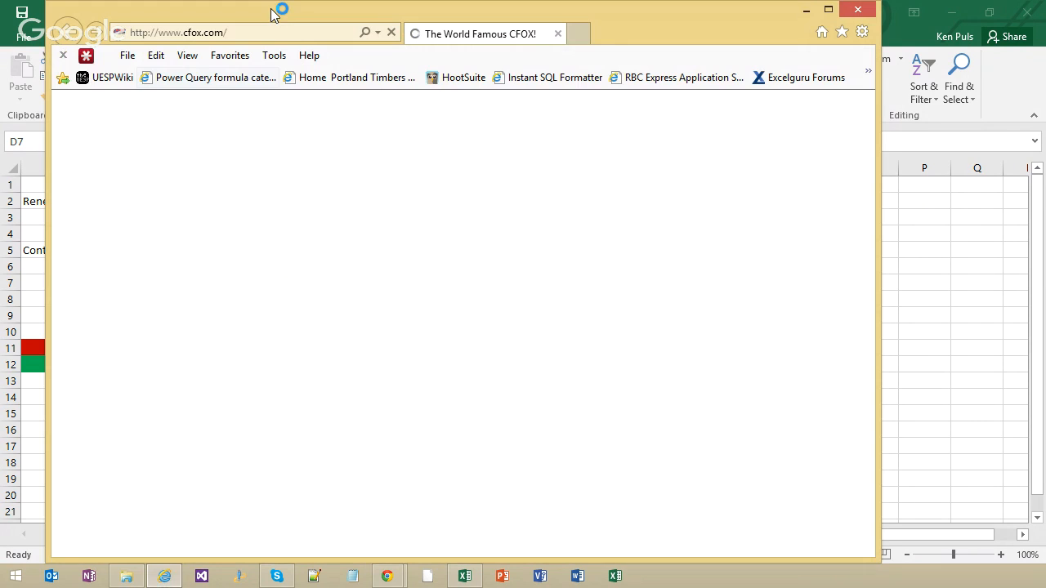
left_click(236, 30)
type("google")
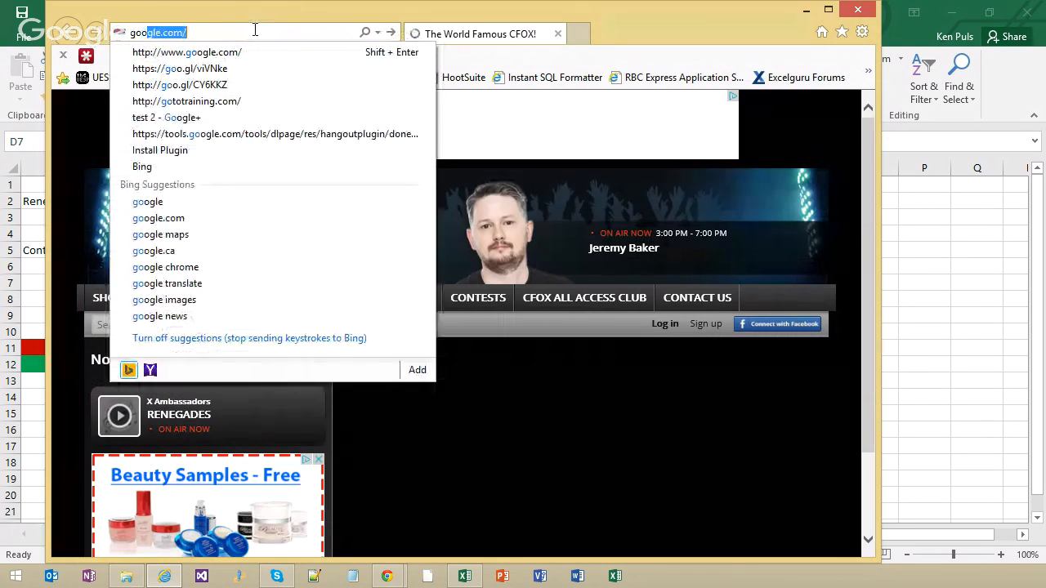
key("Return")
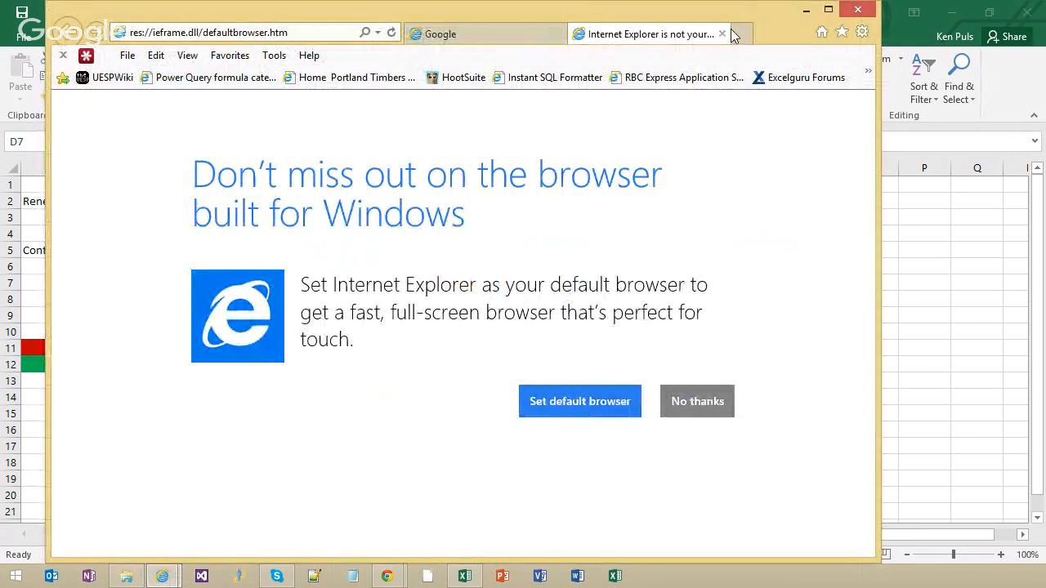
left_click(722, 34)
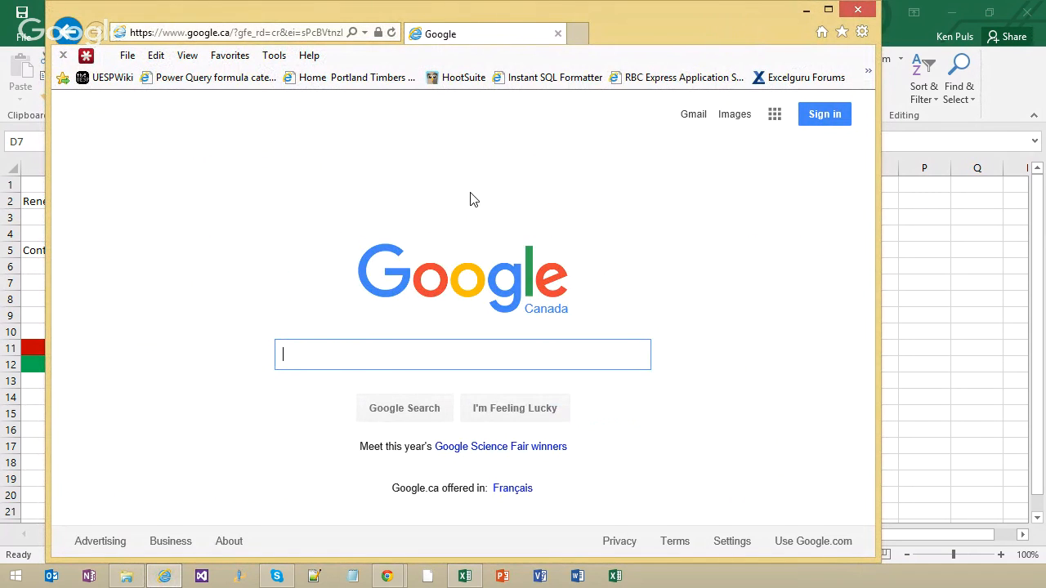
Search for excel keyboard shortcuts, open the Office Support article "Excel keyboard shortcuts" in a maximized window and look through its shortcut list
type("excel keyb")
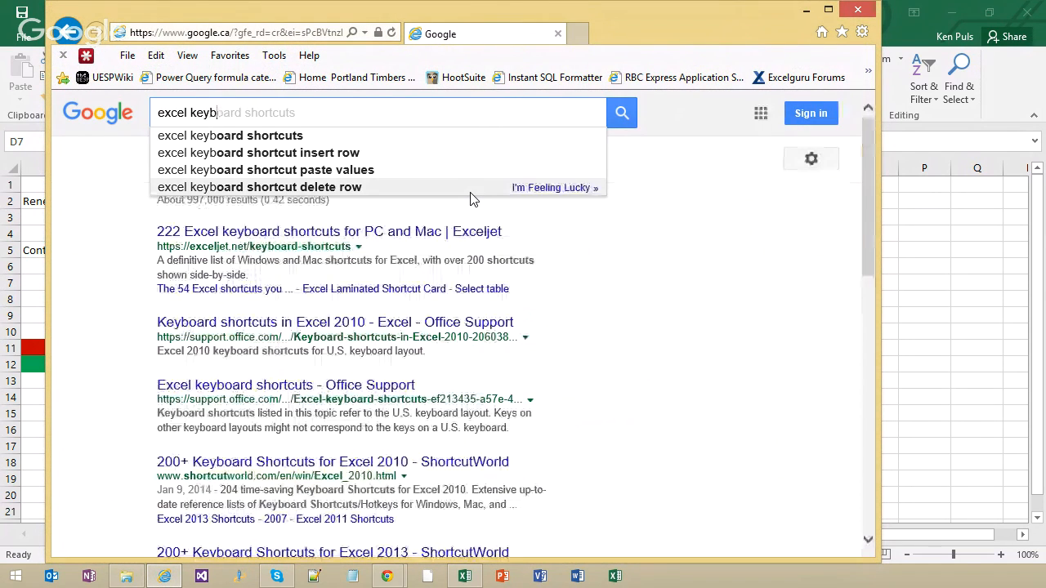
left_click(270, 141)
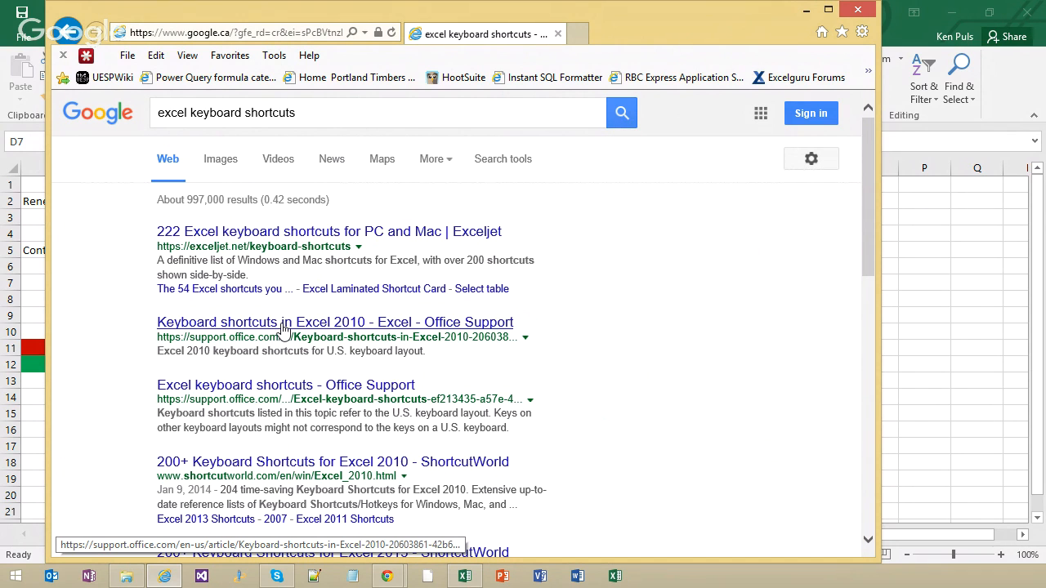
left_click(339, 386)
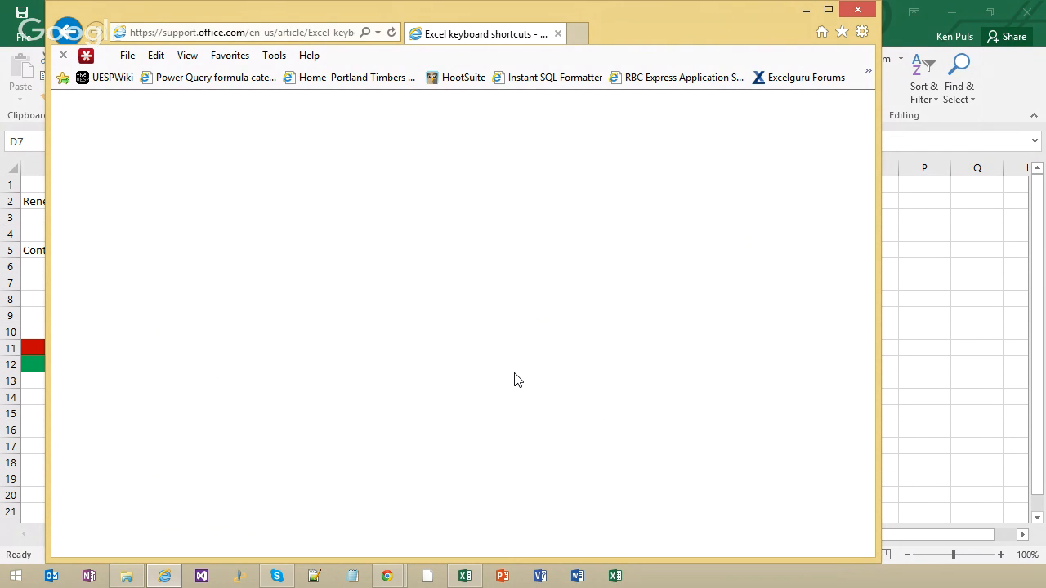
left_click(828, 11)
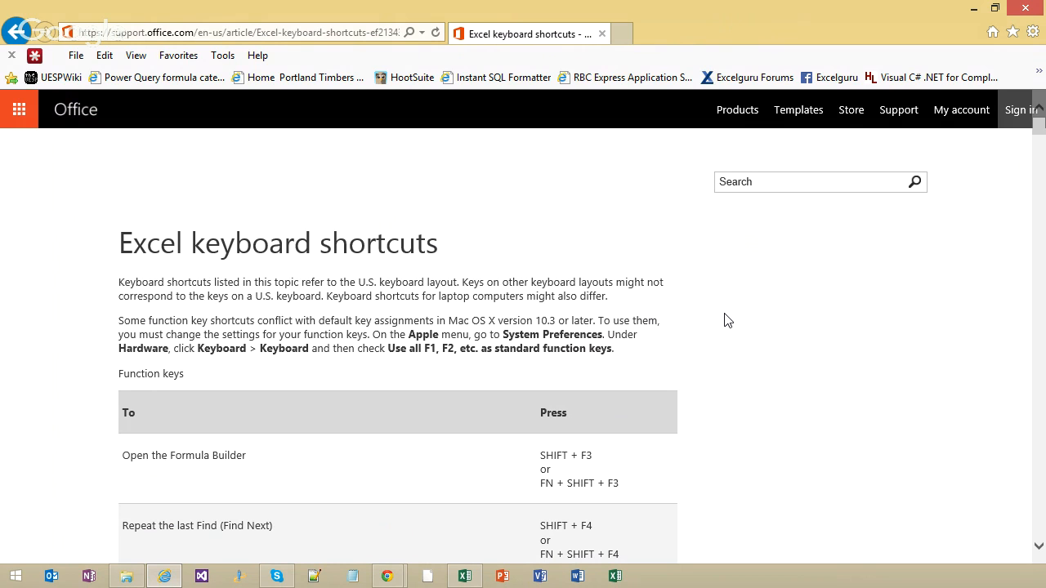
scroll(729, 323, "down", 5)
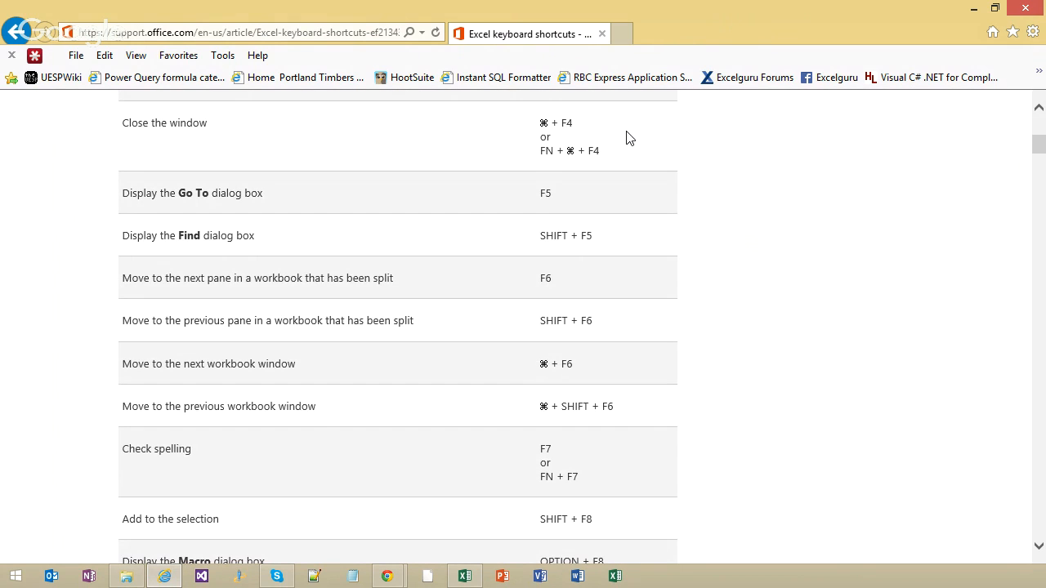
Return to the search results, open the Office Support article "Keyboard shortcuts in Excel 2010" and read its section on keyboard access to the ribbon
scroll(1039, 146, "up", 2)
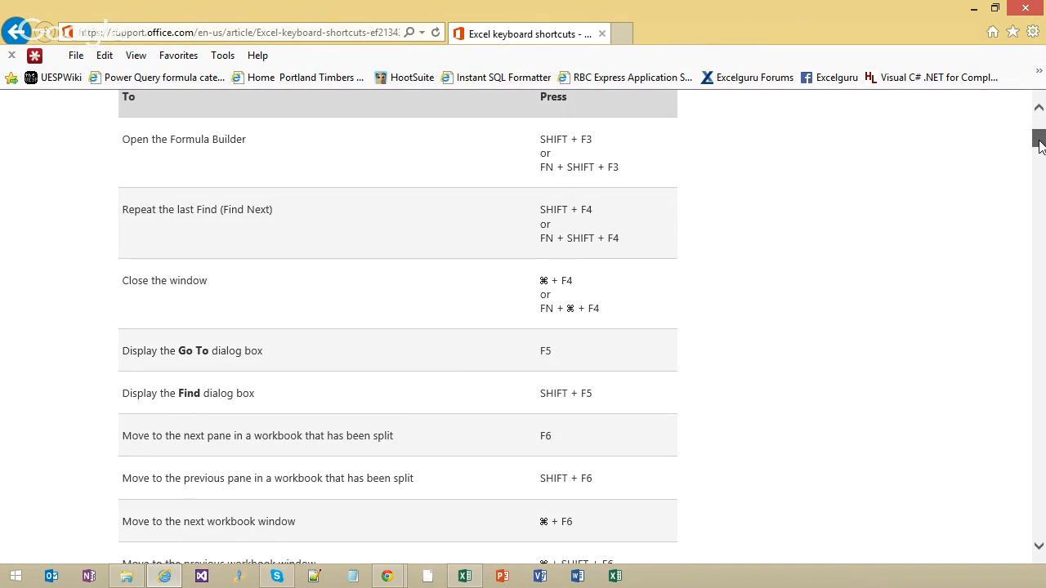
scroll(1040, 146, "up", 1)
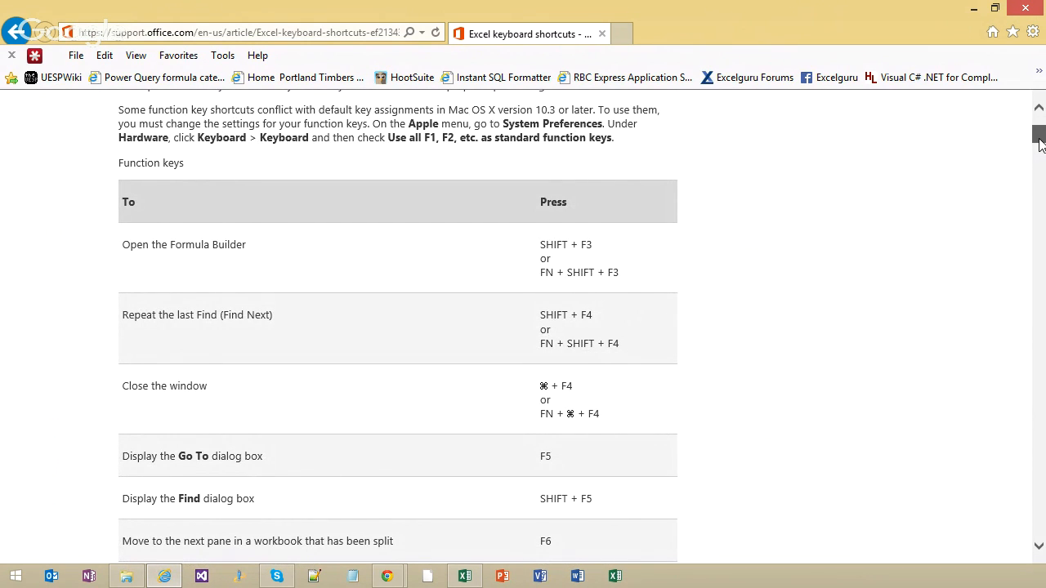
scroll(1039, 143, "up", 2)
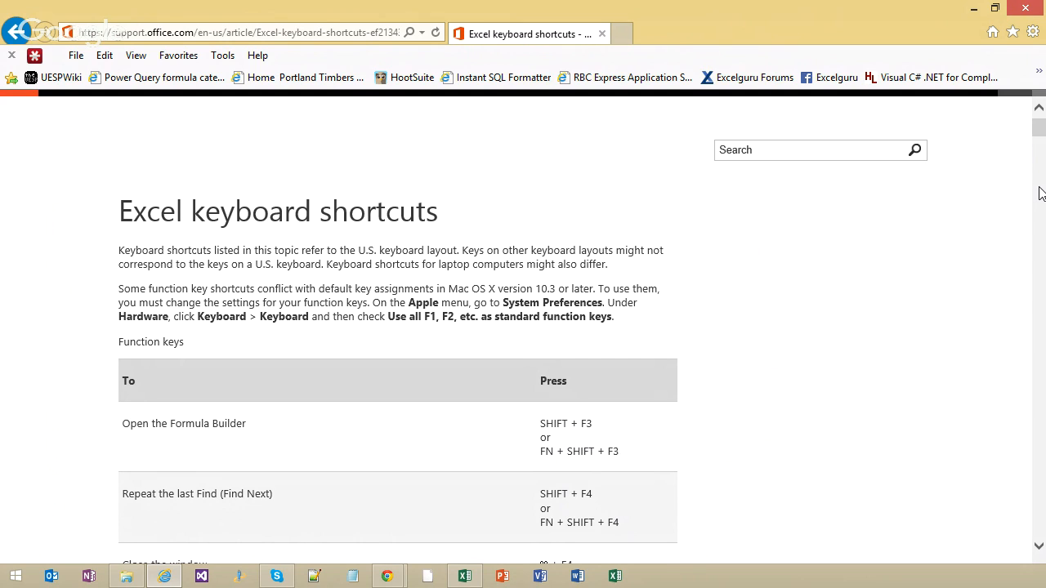
left_click(16, 32)
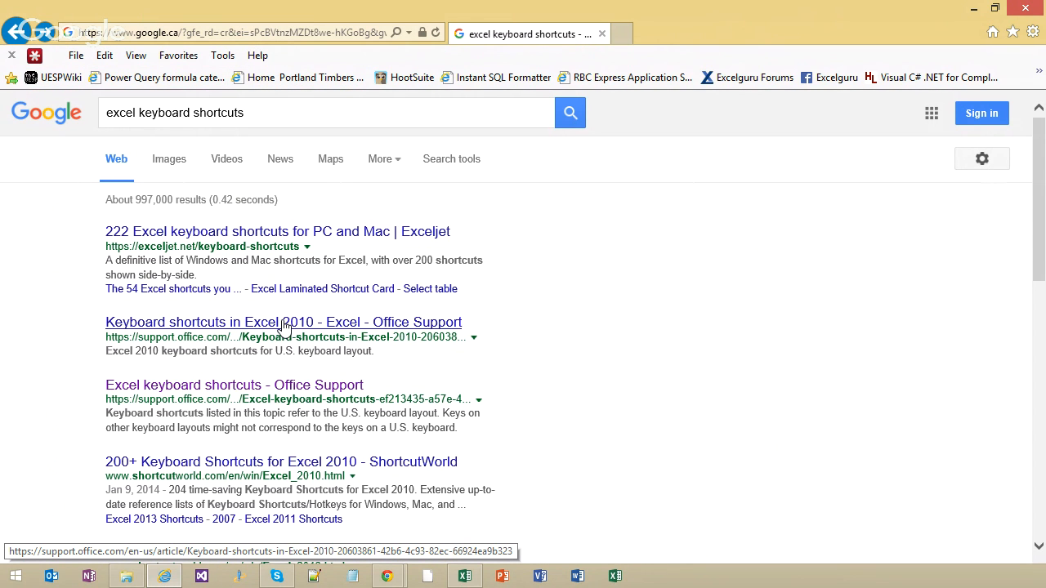
left_click(288, 327)
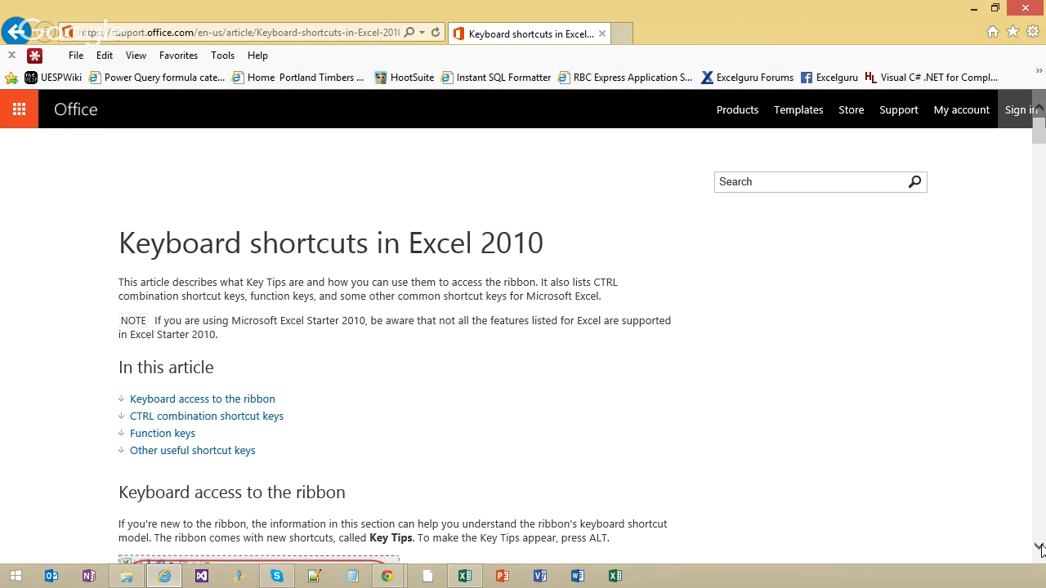
scroll(1040, 549, "down", 5)
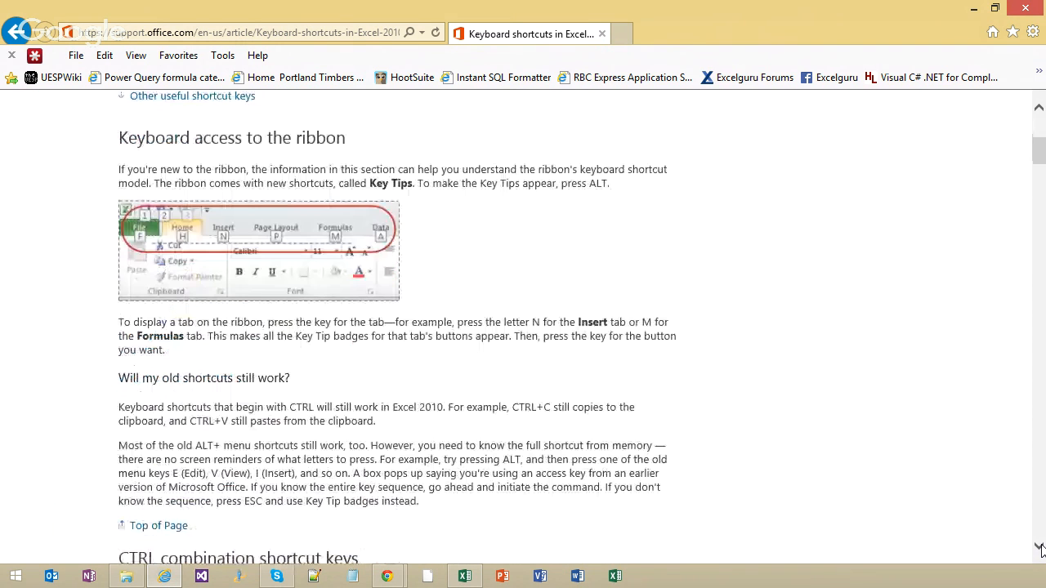
scroll(1040, 549, "down", 2)
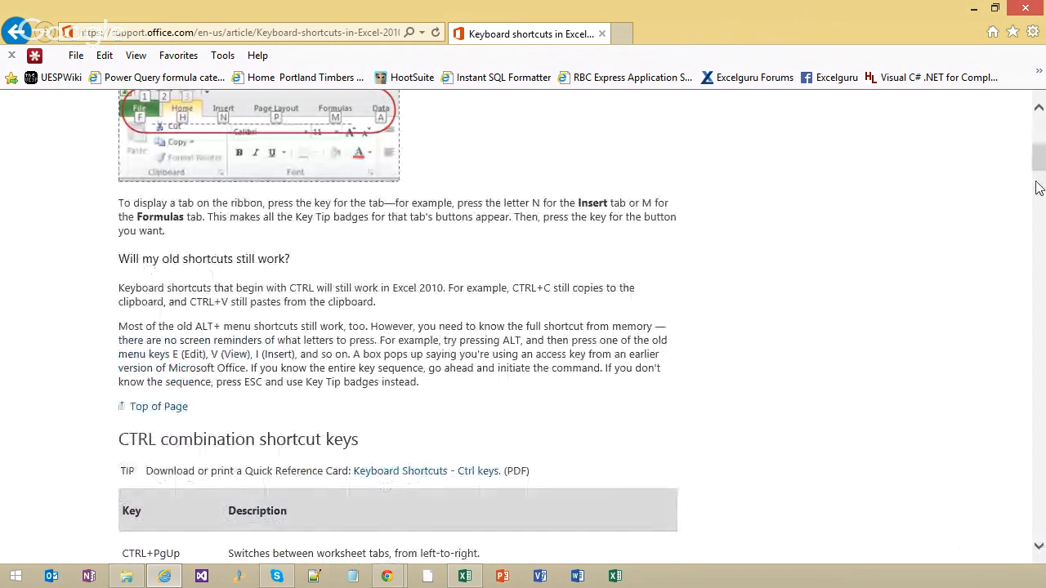
scroll(360, 302, "up", 1)
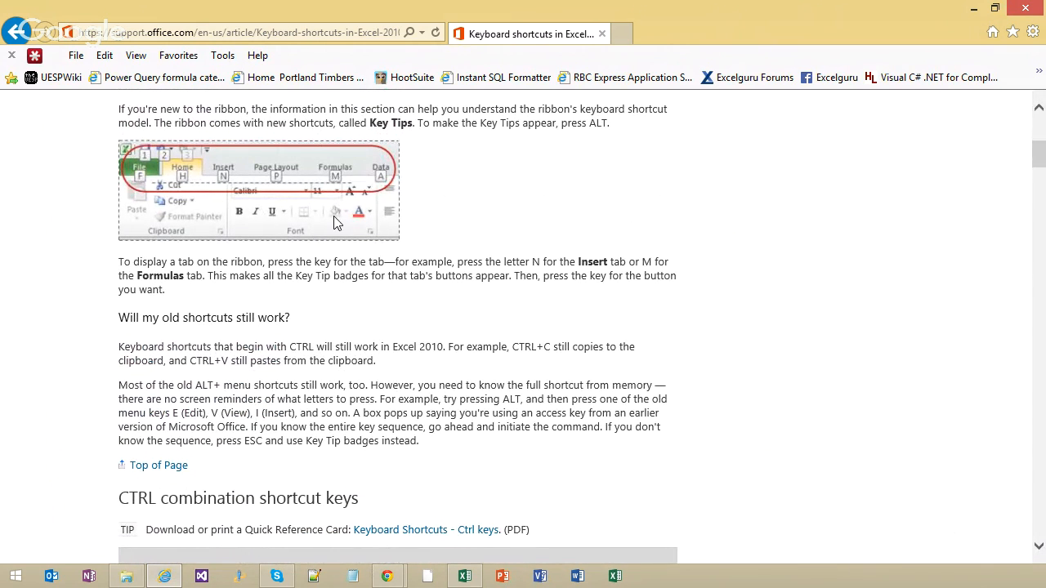
Switch to the Conditional Formatting.xlsx workbook in Excel and display the Key Tips for the Data commands
mouse_move(465, 577)
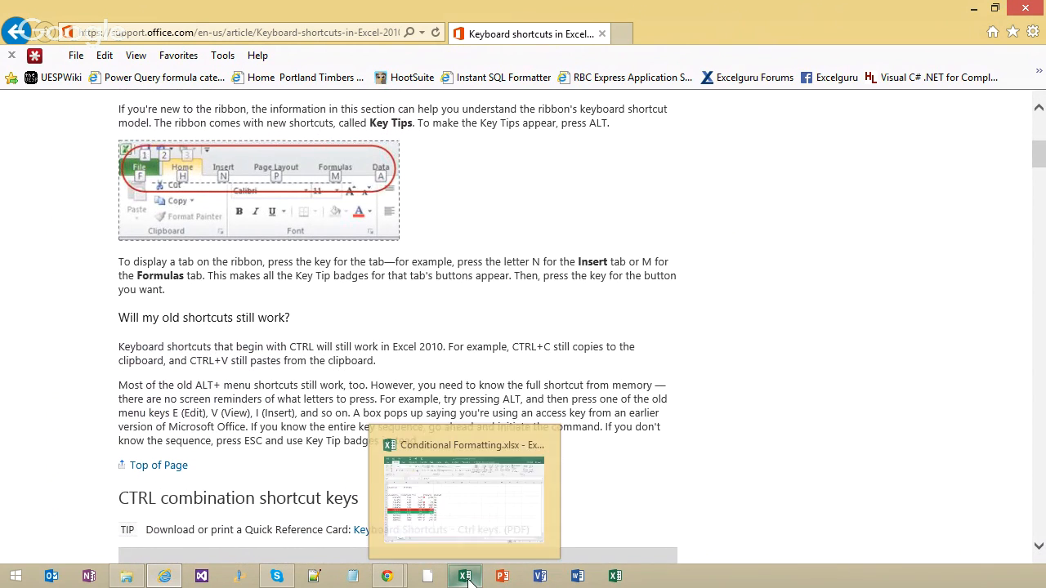
left_click(481, 517)
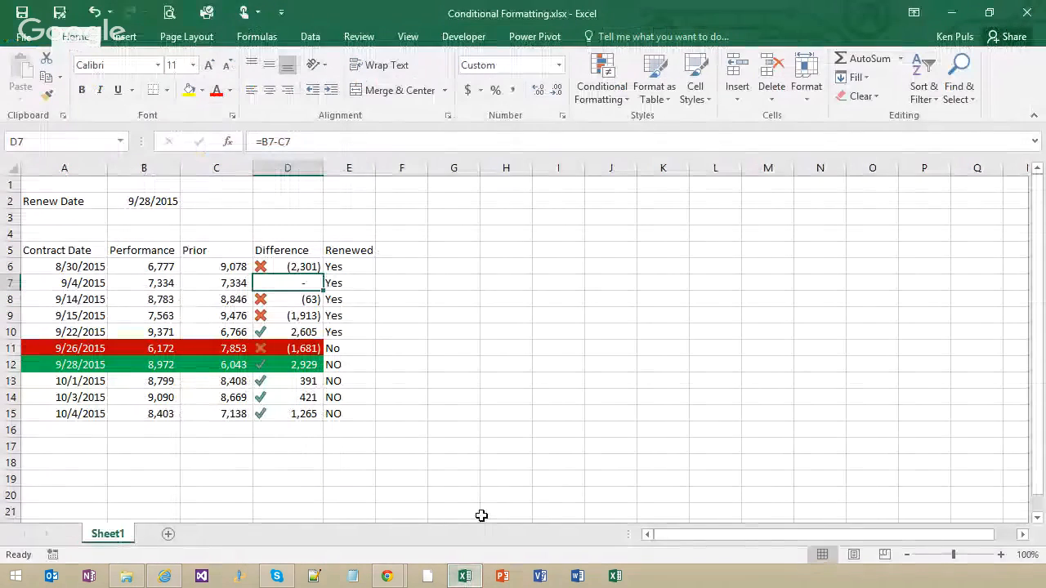
key("alt")
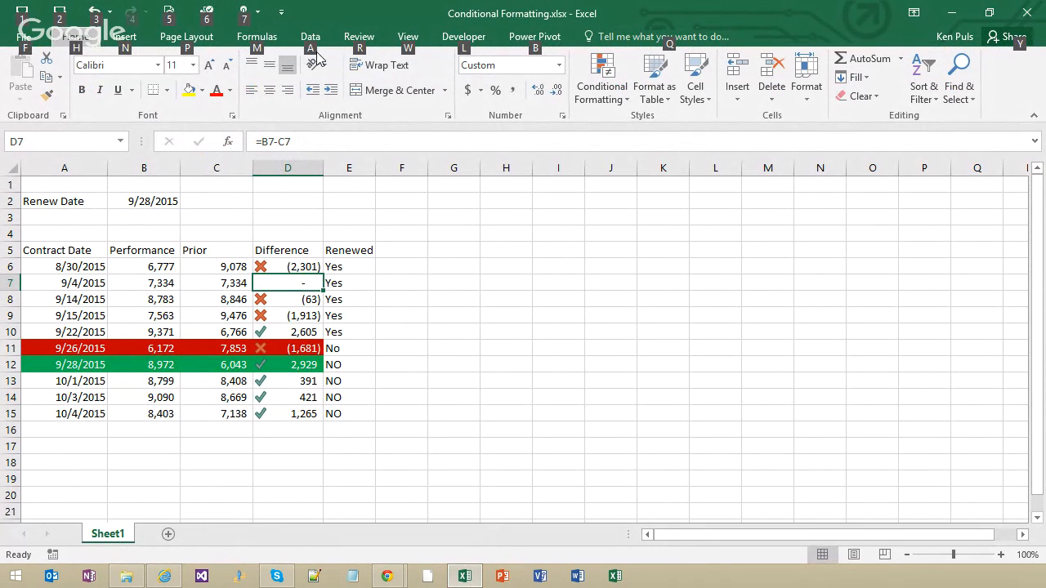
key("a")
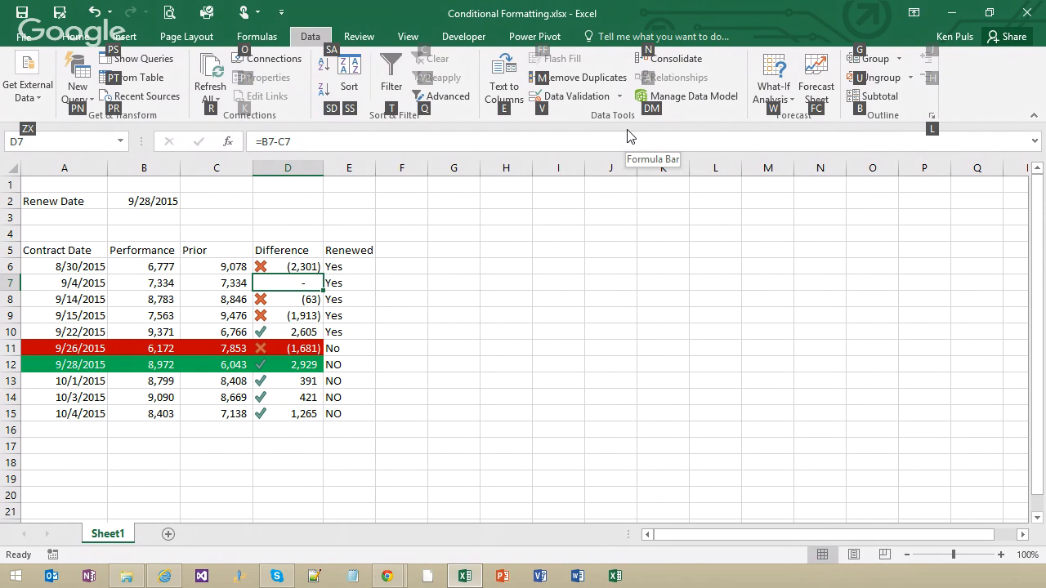
Enter the date 8/31/2015 in cell H6
left_click(456, 280)
left_click(504, 264)
type("8/")
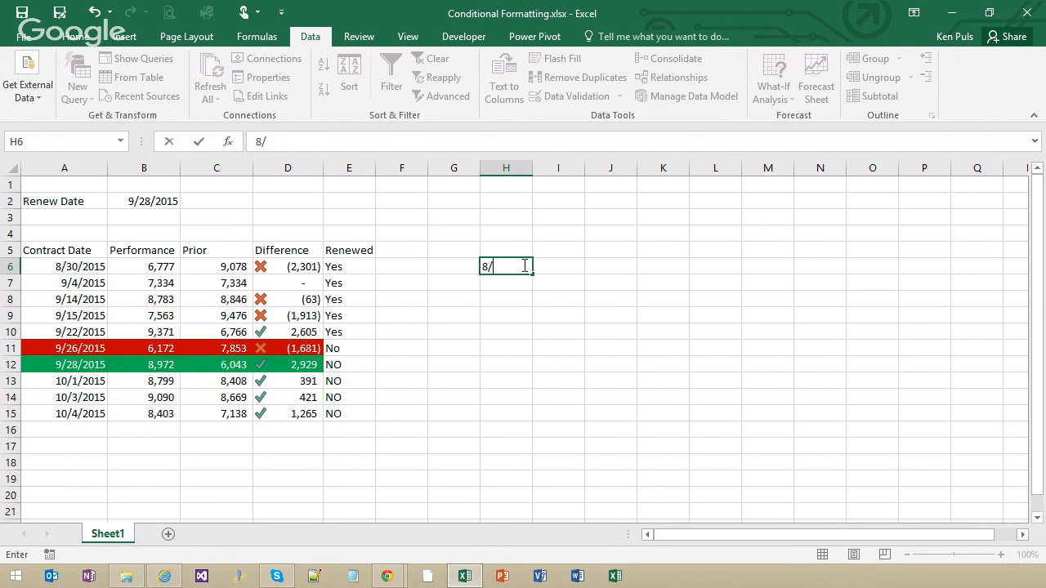
type("6131/2015")
key("Return")
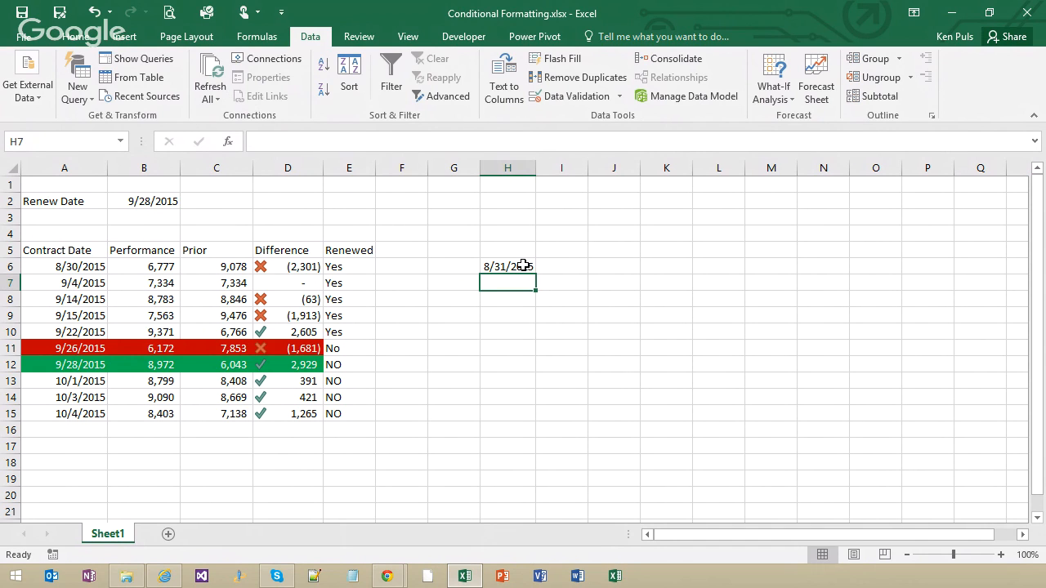
Enter the formula =EOMONTH(H6,1) in cell H7 to calculate the following month end
type("=eomon")
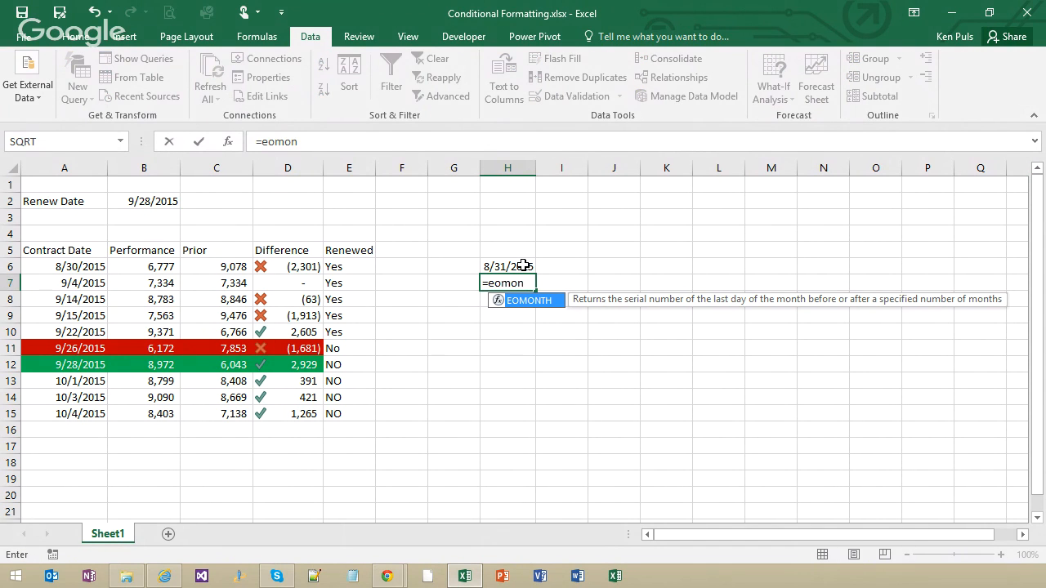
key("Tab")
left_click(523, 266)
type(",1")
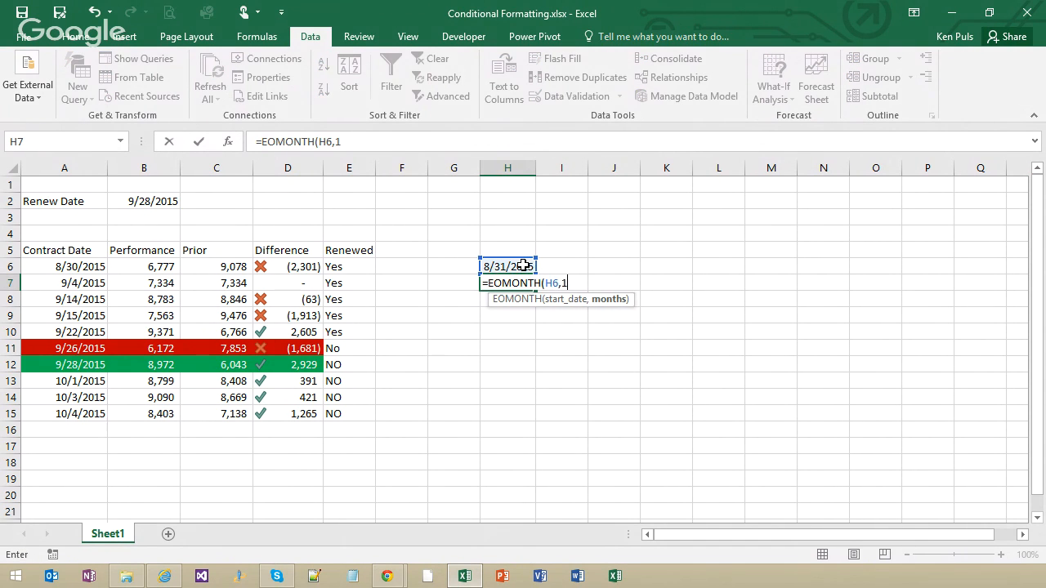
type(")")
key("Return")
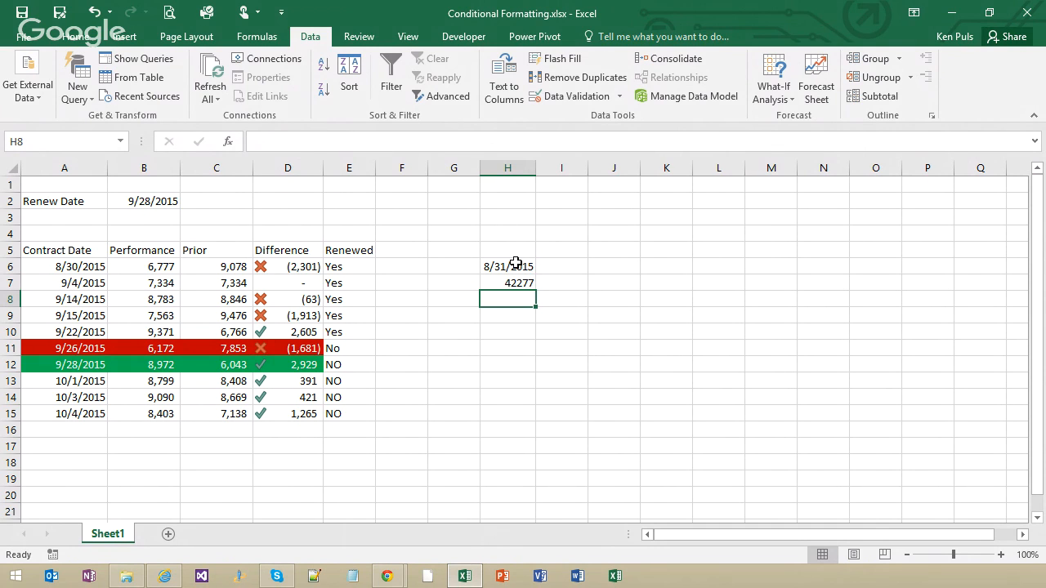
Copy the date format from H6 to H7, fill the formula down to H11 and widen column H to fit the dates
left_click(515, 263)
left_click(75, 36)
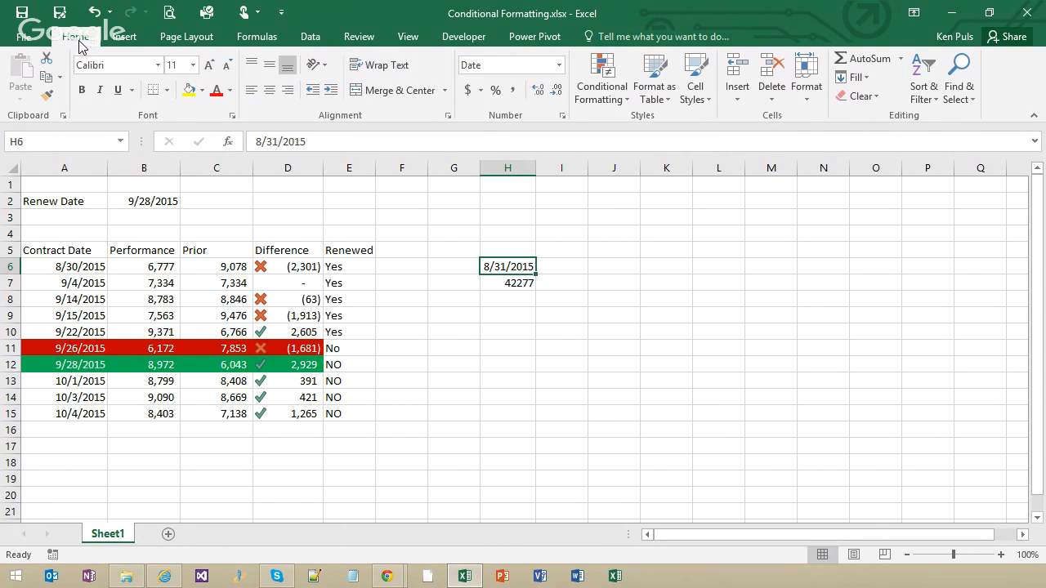
left_click(47, 96)
left_click(511, 281)
left_click_drag(535, 291, 539, 353)
left_click_drag(536, 168, 560, 167)
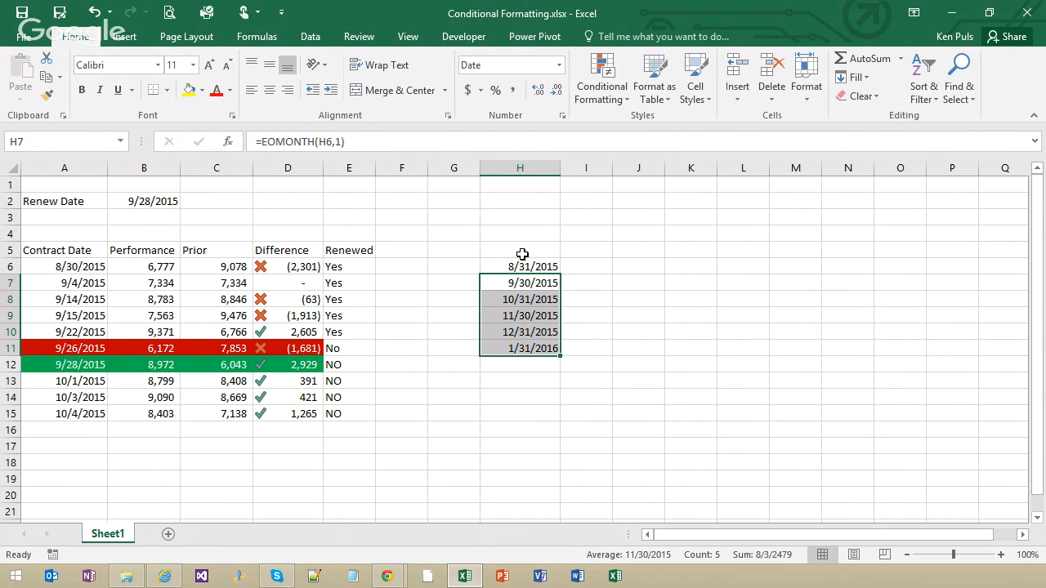
Add the headers Dates in H5 and Values in I5
left_click(527, 250)
type("Dates")
left_click(577, 248)
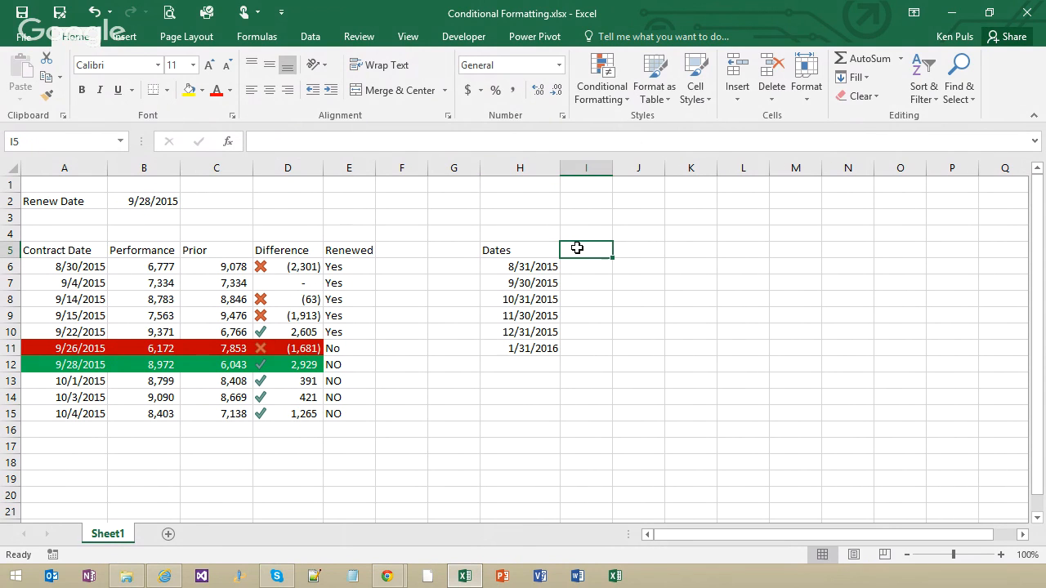
type("Values")
key("Return")
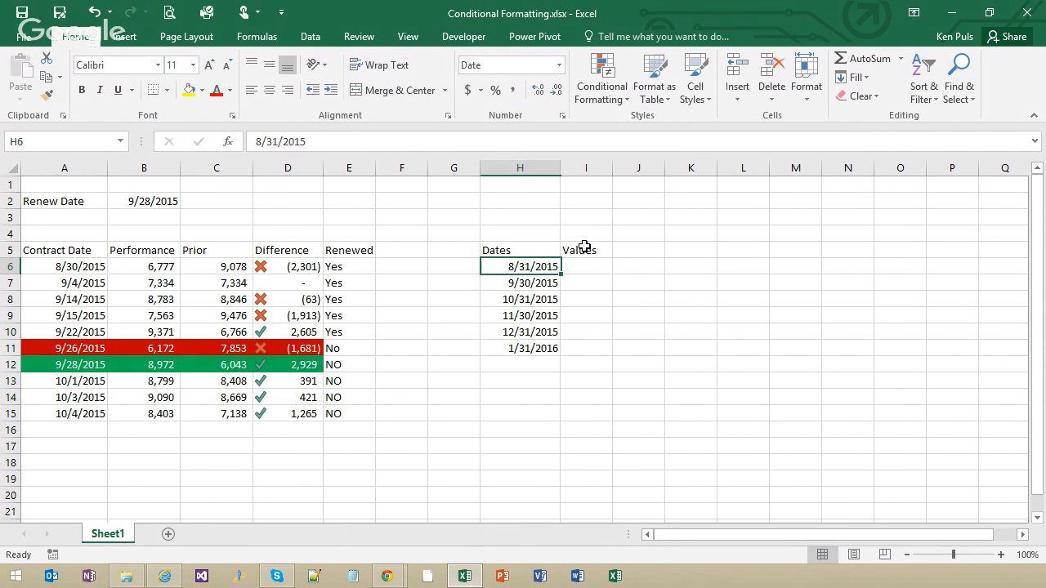
Enter the values 123, 453, 52, 52, 823 and 832 in cells I6 to I11
key("Right")
type("123")
key("Return")
type("453")
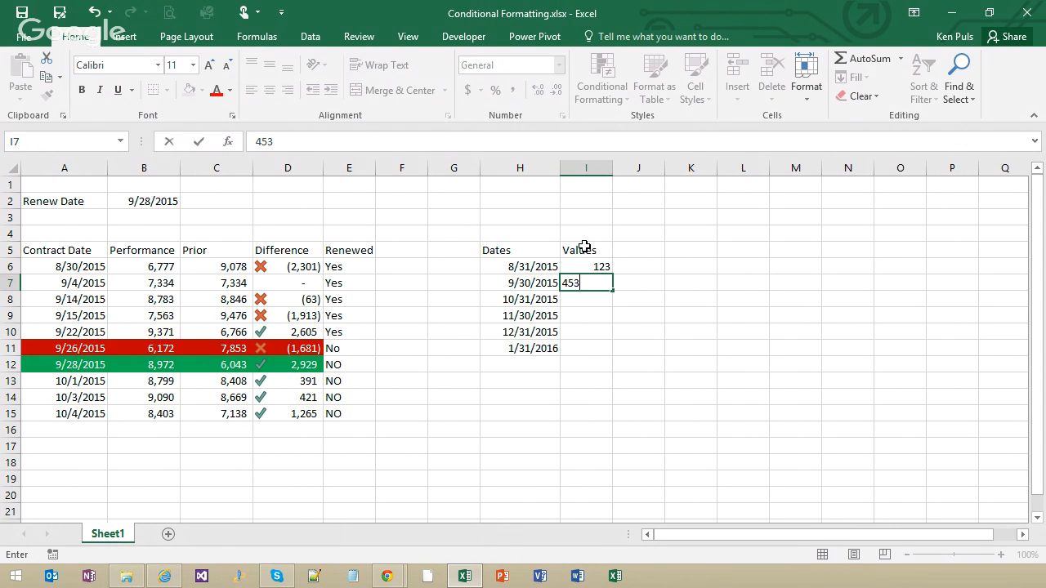
key("ctrl+Return")
key("Return")
type("52")
key("Return")
type("52")
key("Return")
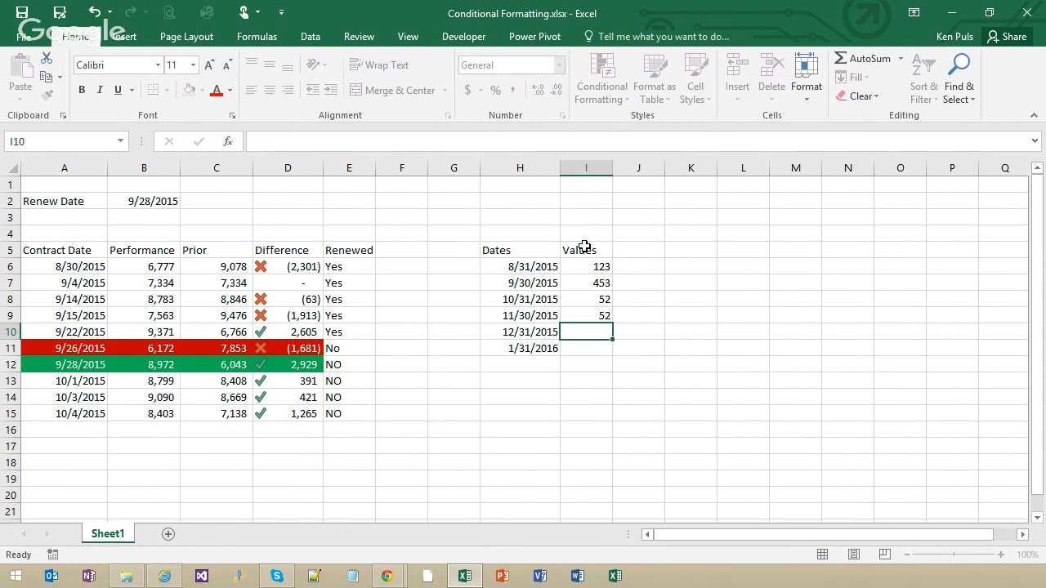
type("823")
key("Return")
type("832")
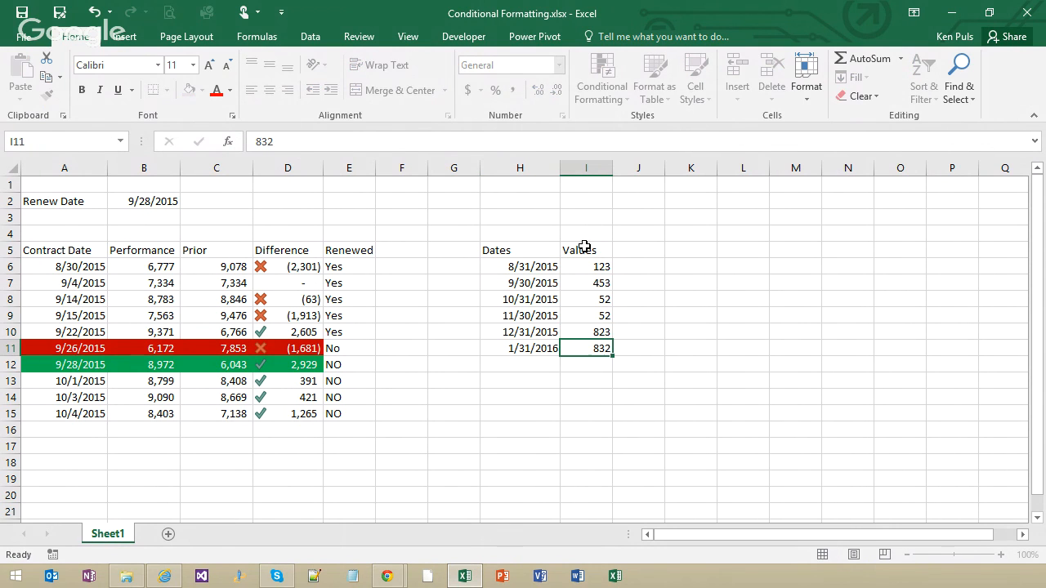
key("Return")
Create a forecast worksheet with a line chart from the range H5:I11, using keyboard Key Tips and the default forecast end
left_click_drag(531, 254, 586, 353)
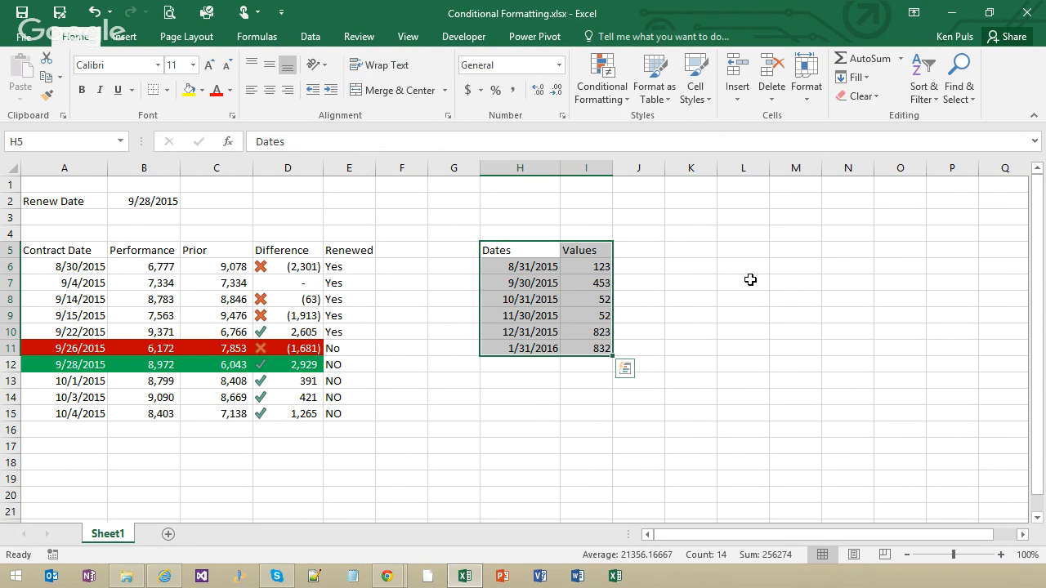
key("alt")
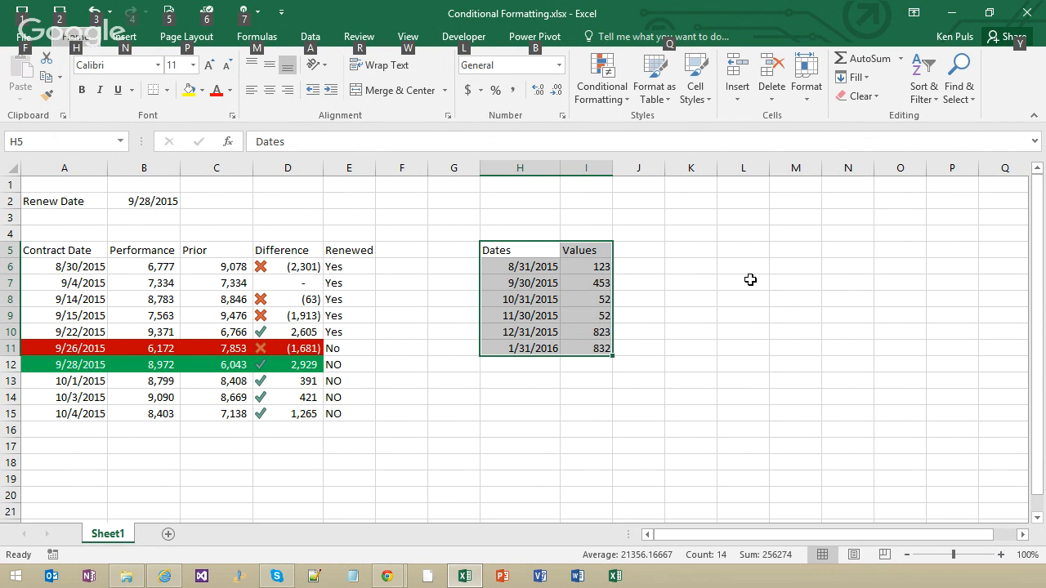
key("a")
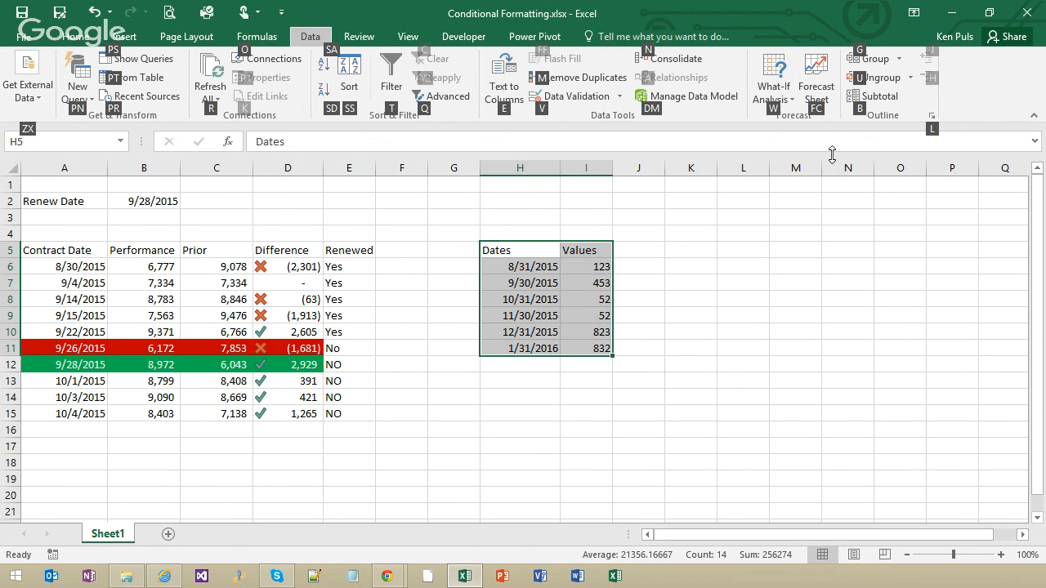
key("f")
key("c")
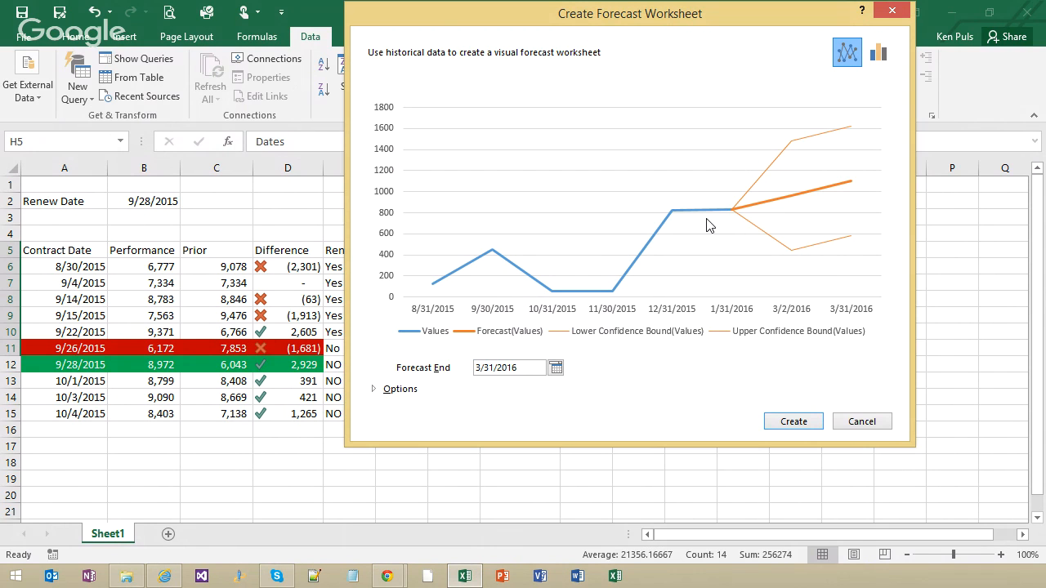
left_click(810, 430)
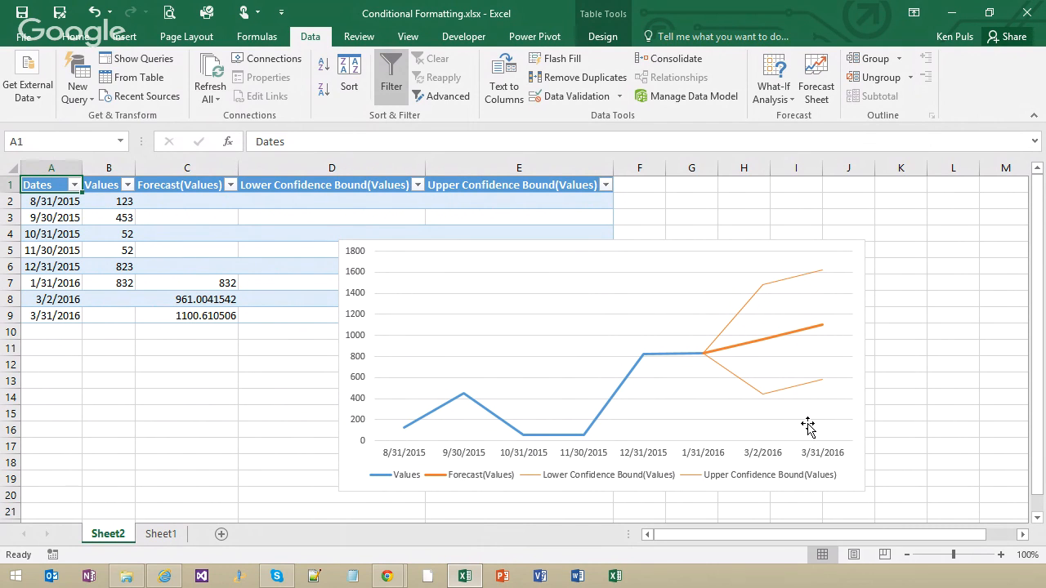
Display the Key Tips for the Formulas commands and dismiss them
key("alt")
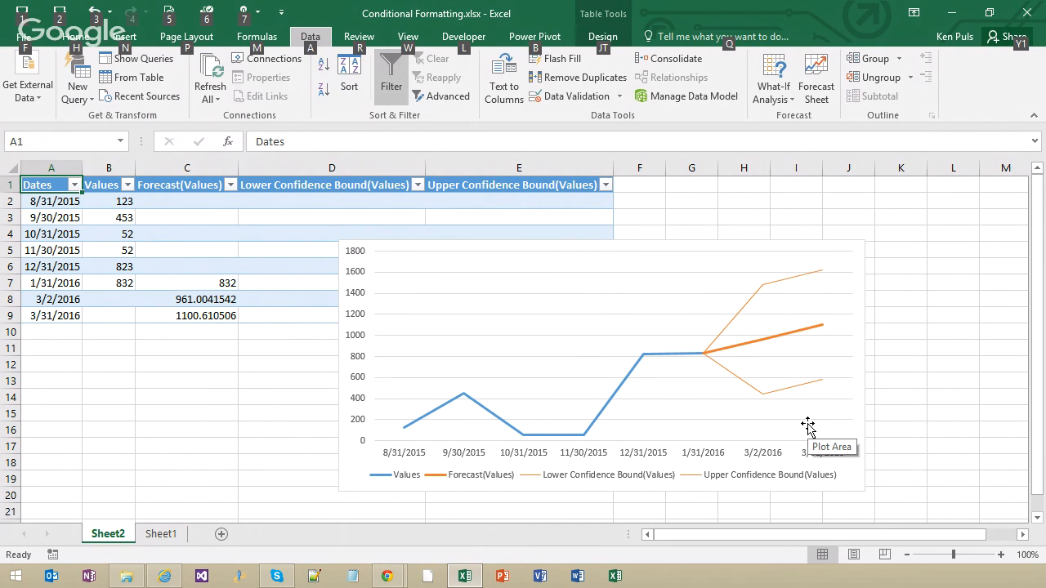
key("m")
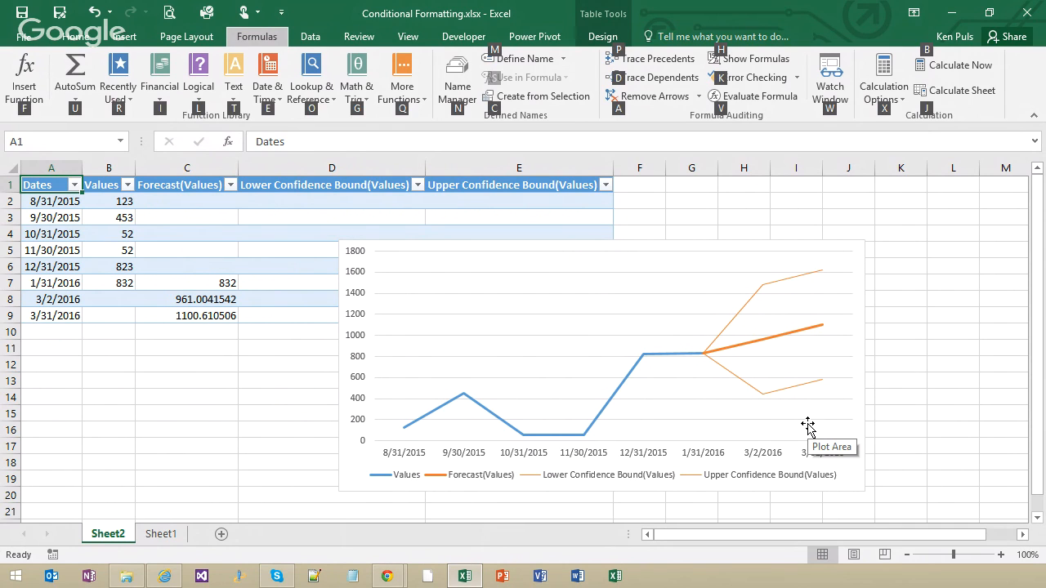
key("Escape")
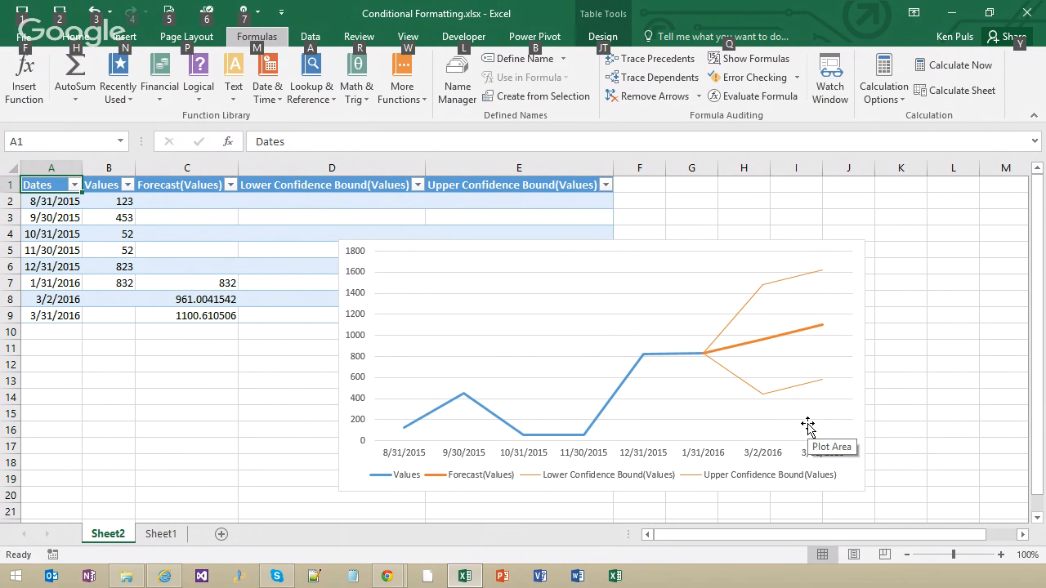
key("Escape")
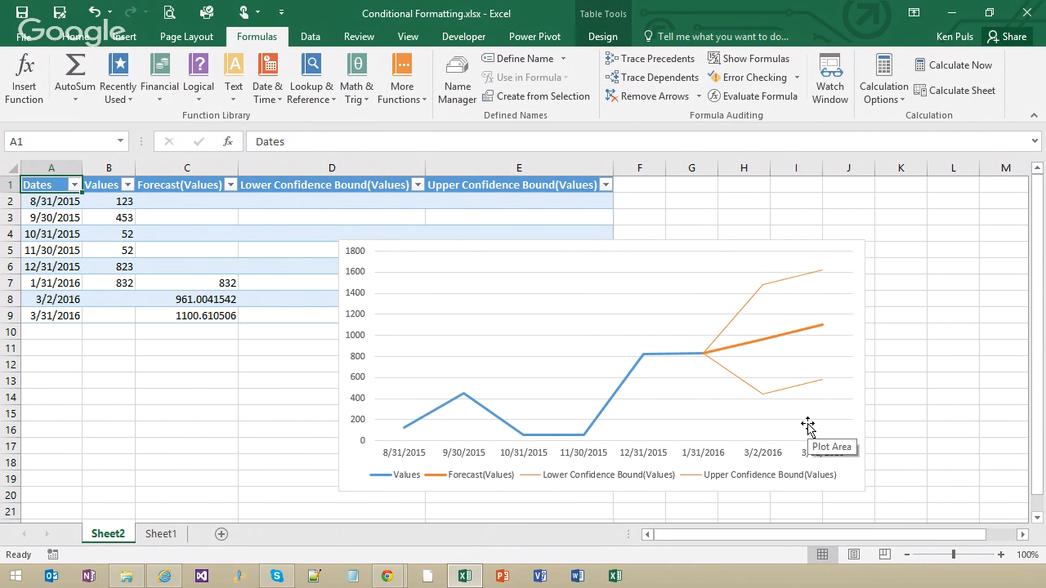
Switch to Internet Explorer, examine the CTRL combination and function key lists in the Excel 2010 keyboard shortcuts article, and close the browser
key("alt+Tab")
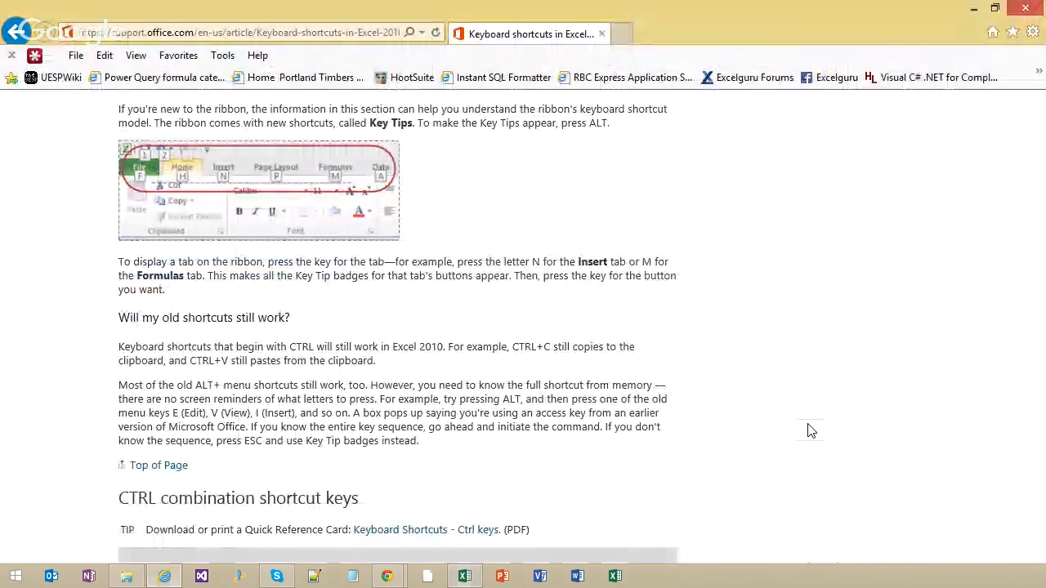
scroll(556, 408, "down", 5)
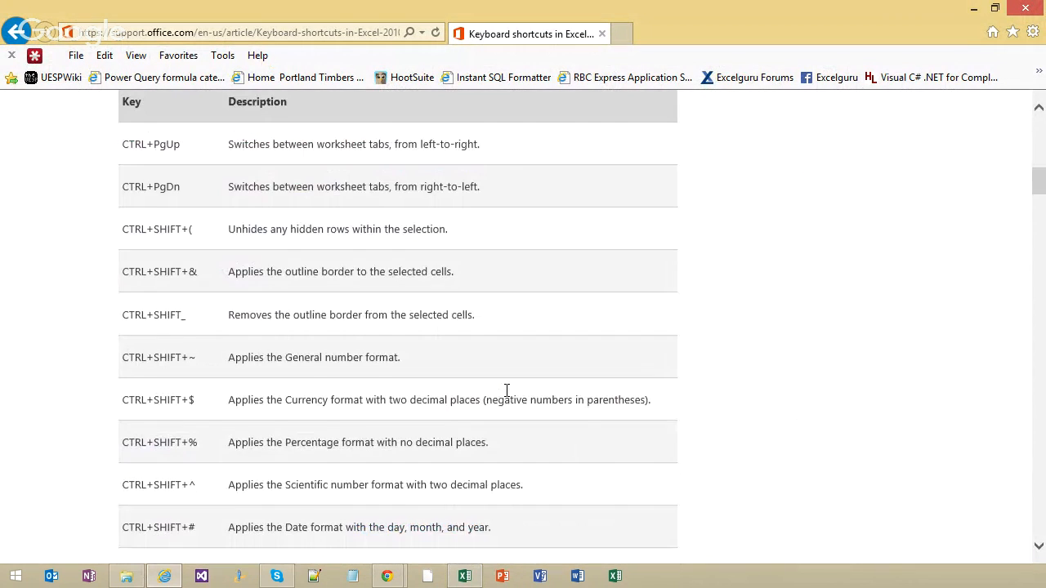
scroll(358, 223, "down", 10)
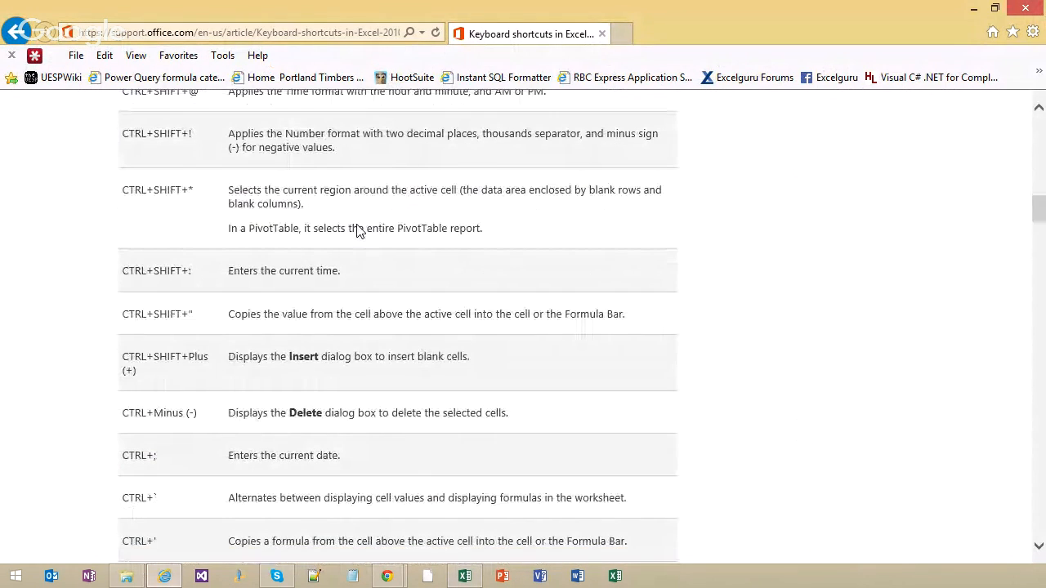
scroll(358, 223, "down", 5)
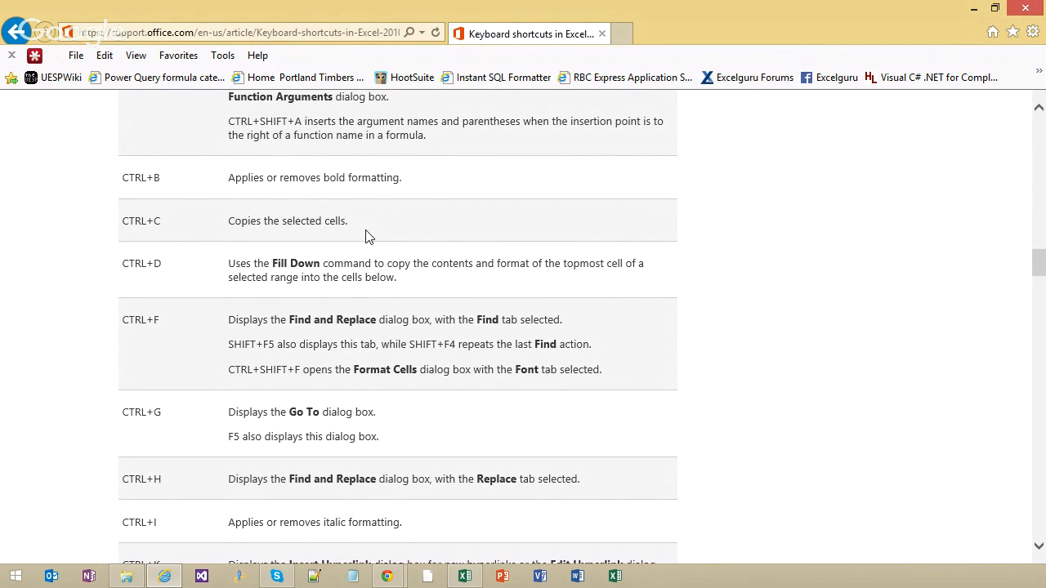
scroll(367, 236, "down", 5)
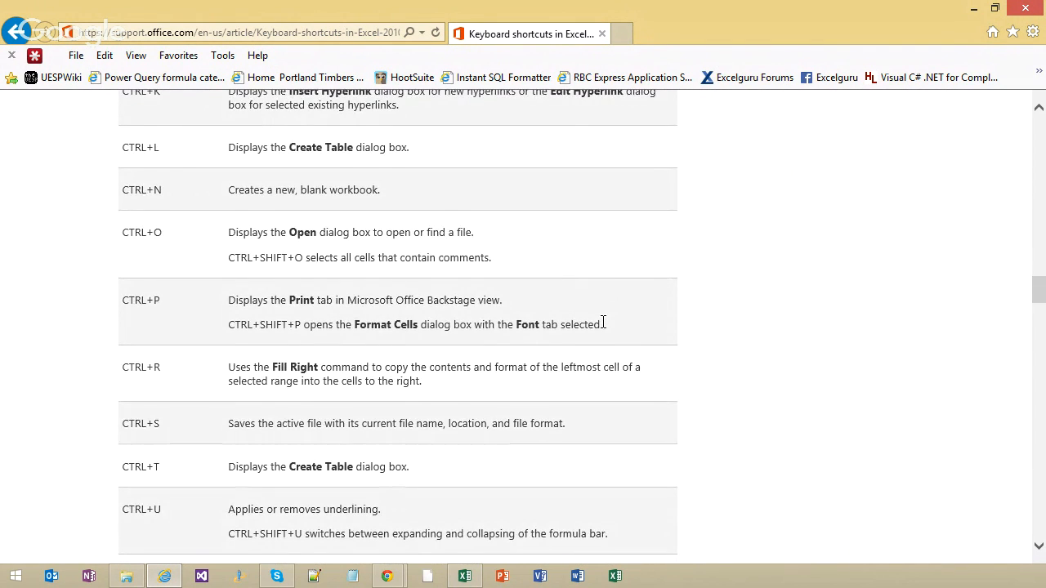
scroll(572, 322, "down", 9)
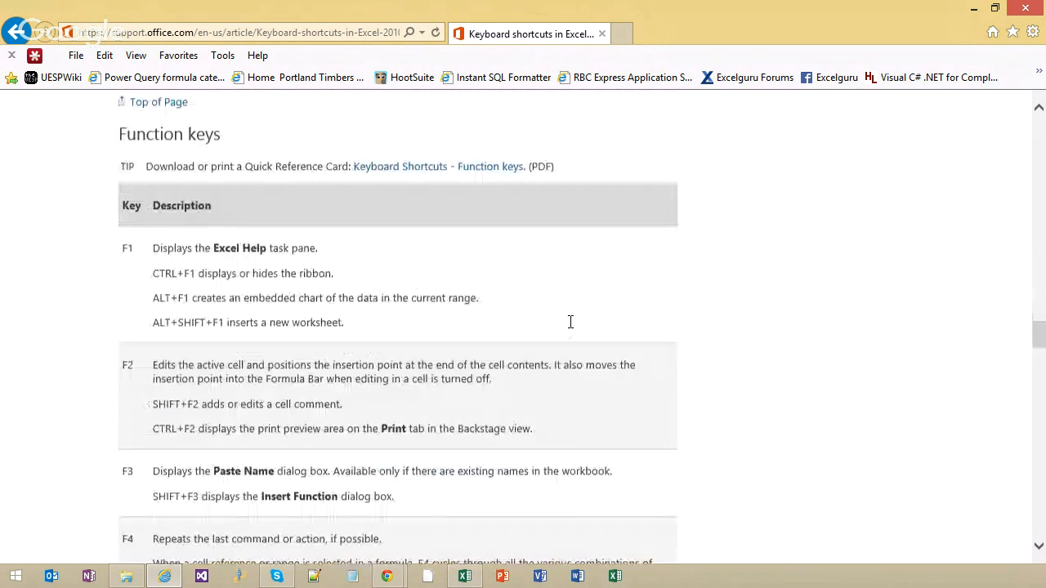
scroll(570, 322, "down", 2)
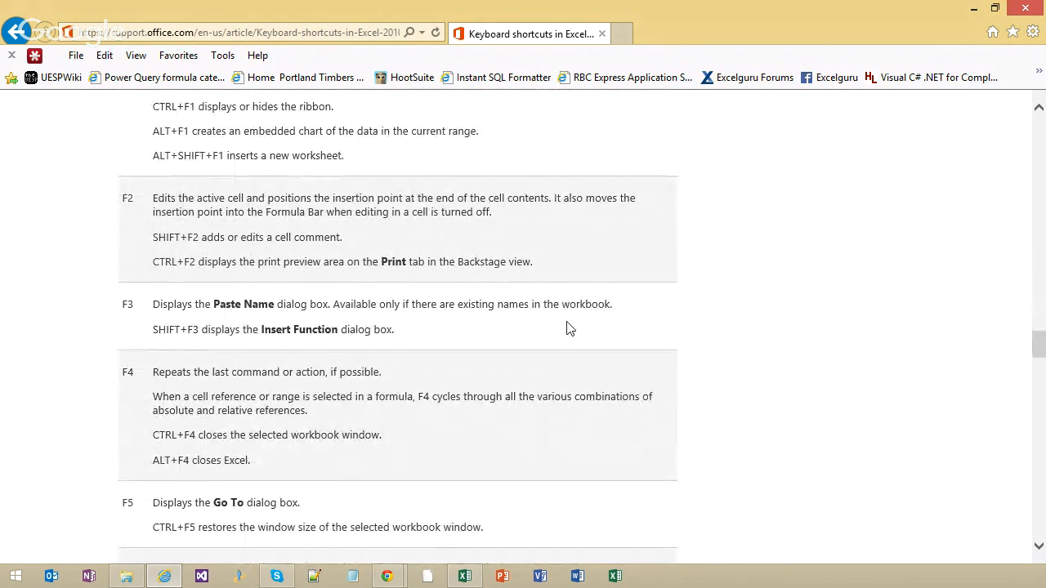
scroll(570, 328, "down", 6)
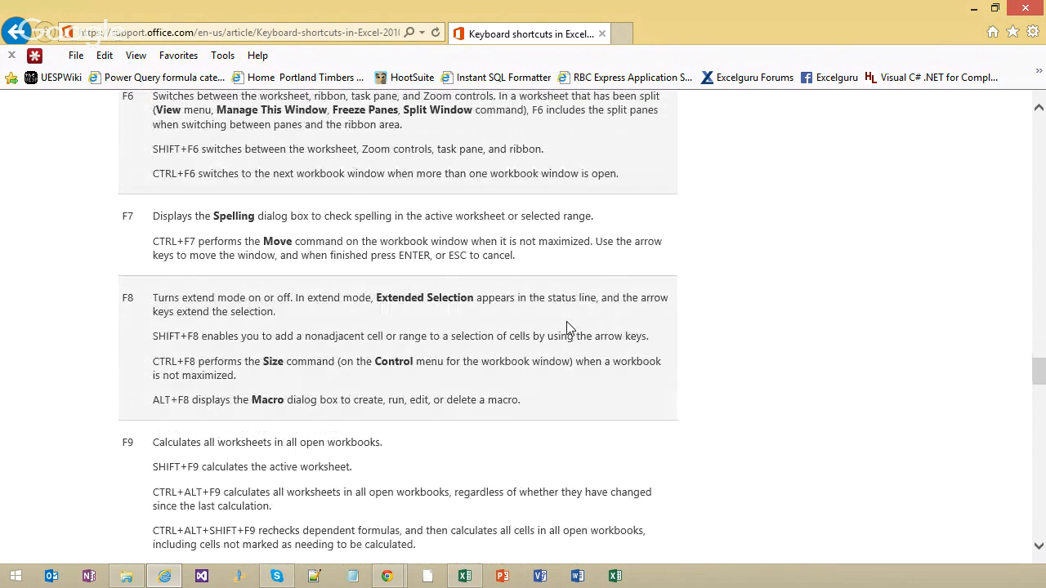
scroll(566, 328, "down", 5)
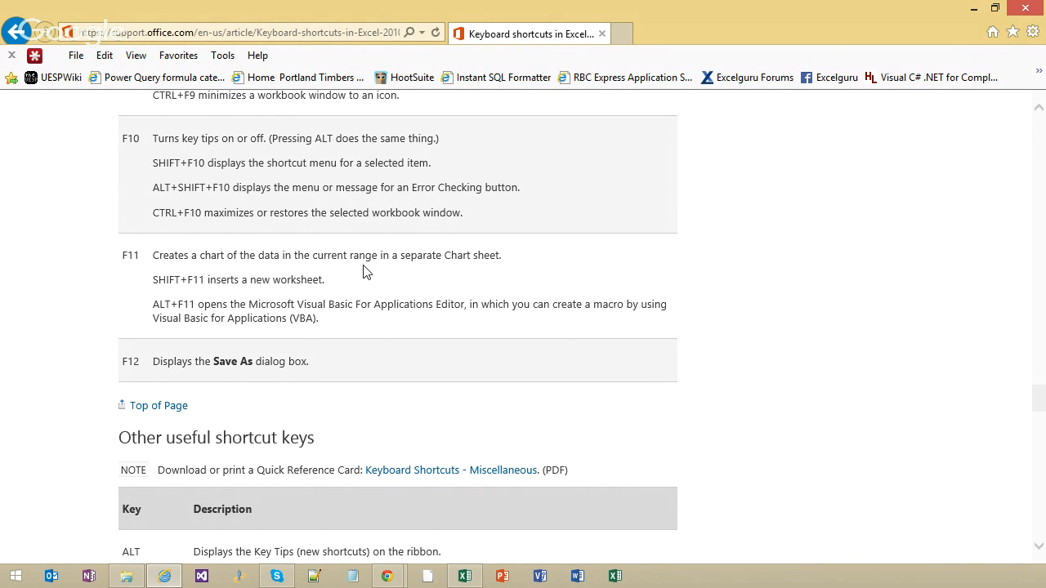
left_click(1026, 9)
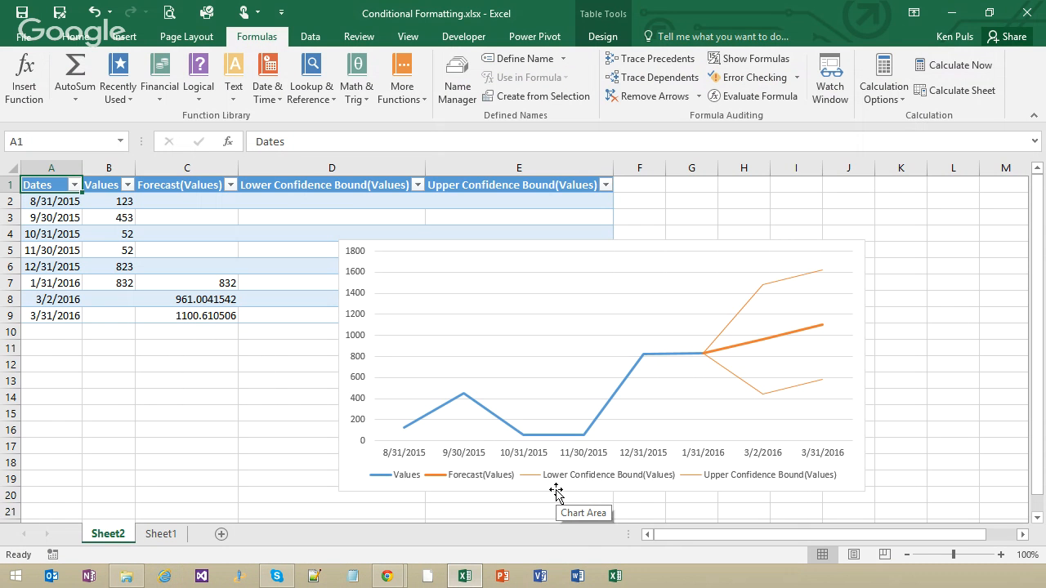